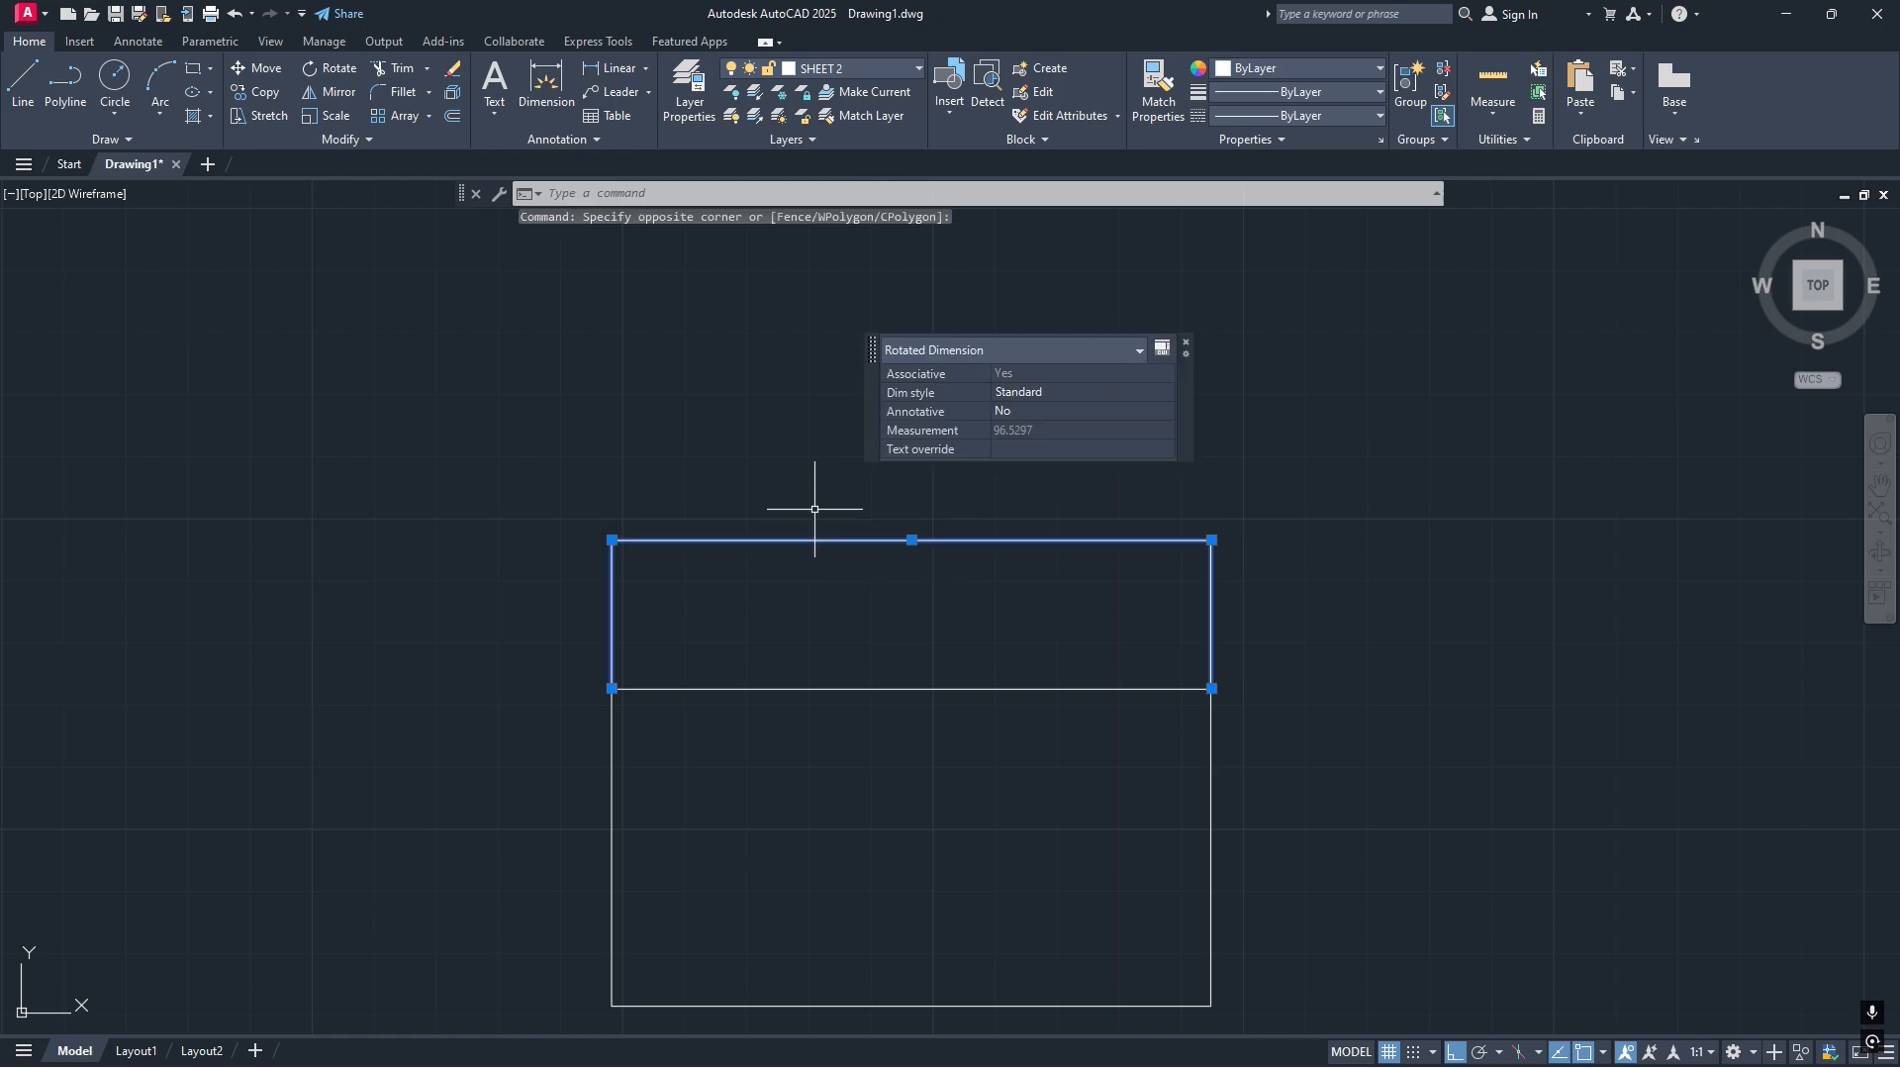
Delete the existing dimension above the rectangle and create a new dimension style named 1 based on Standard.
key(Delete)
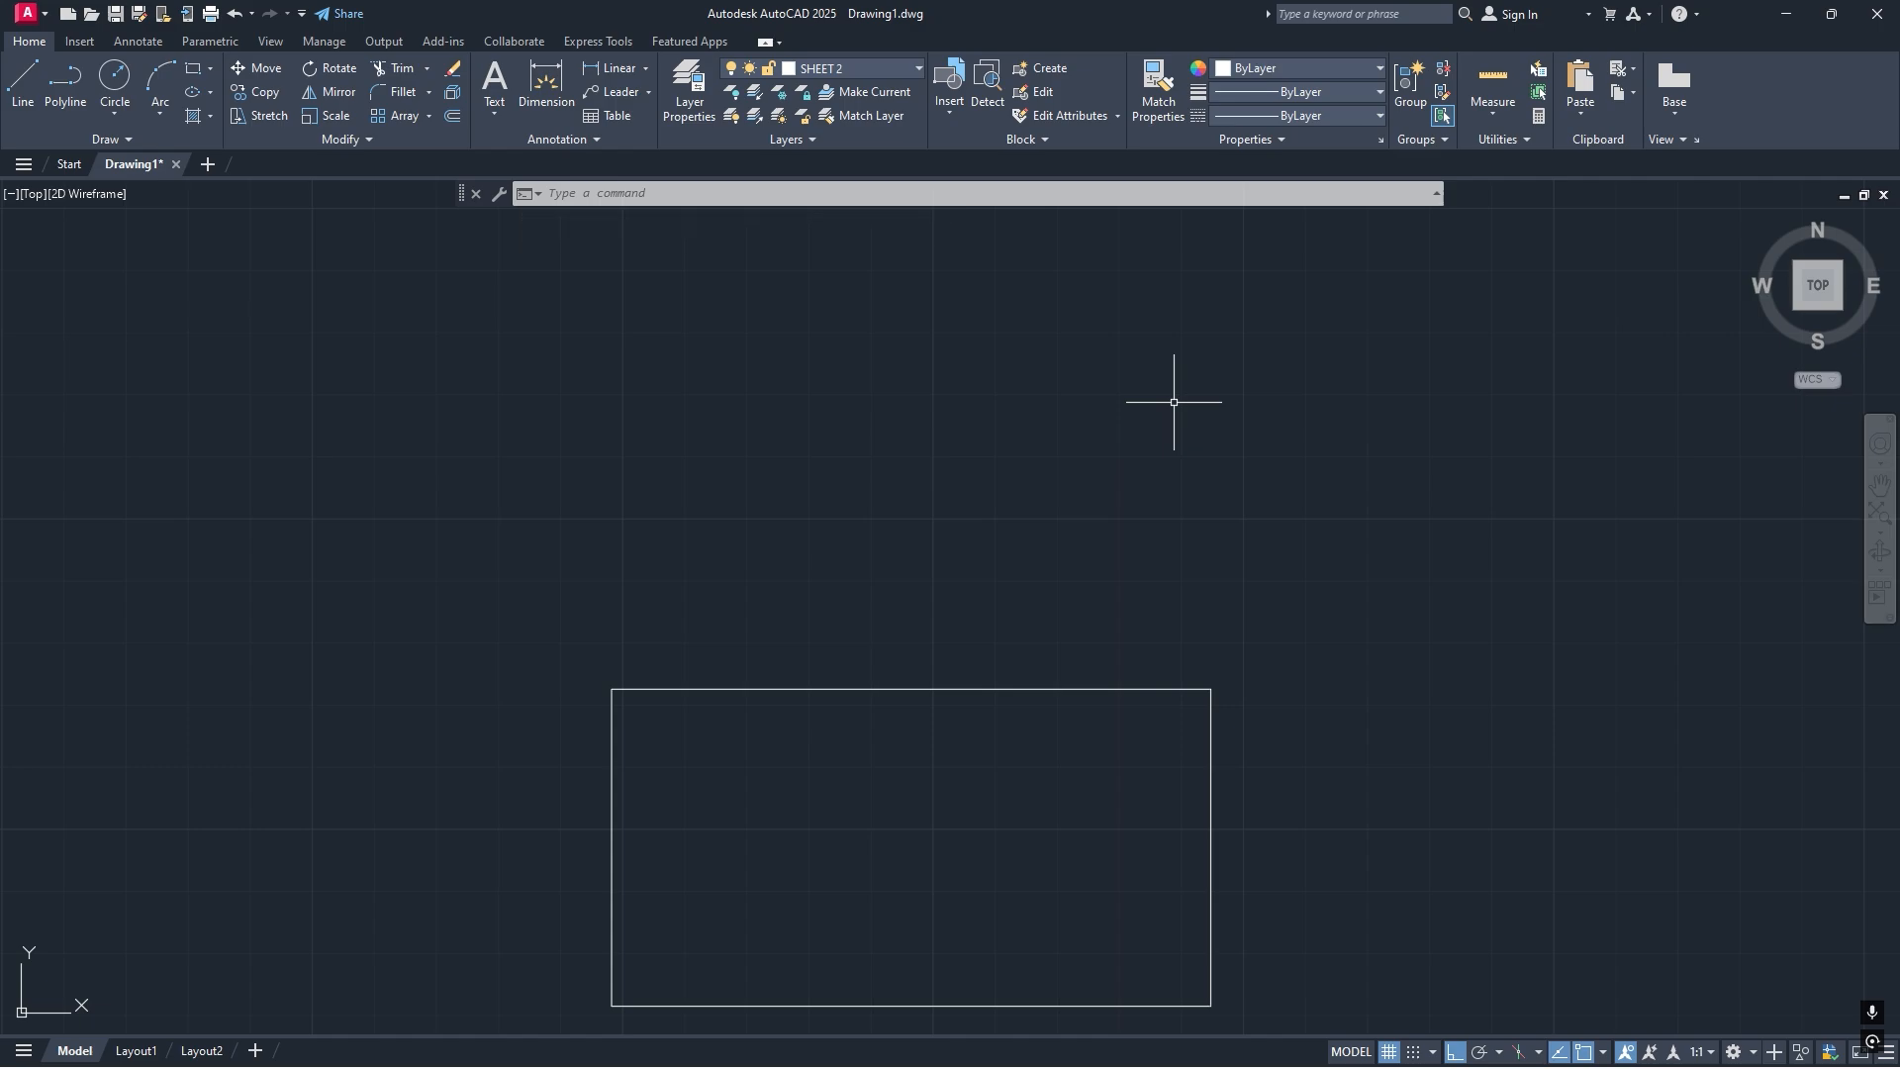
text(d)
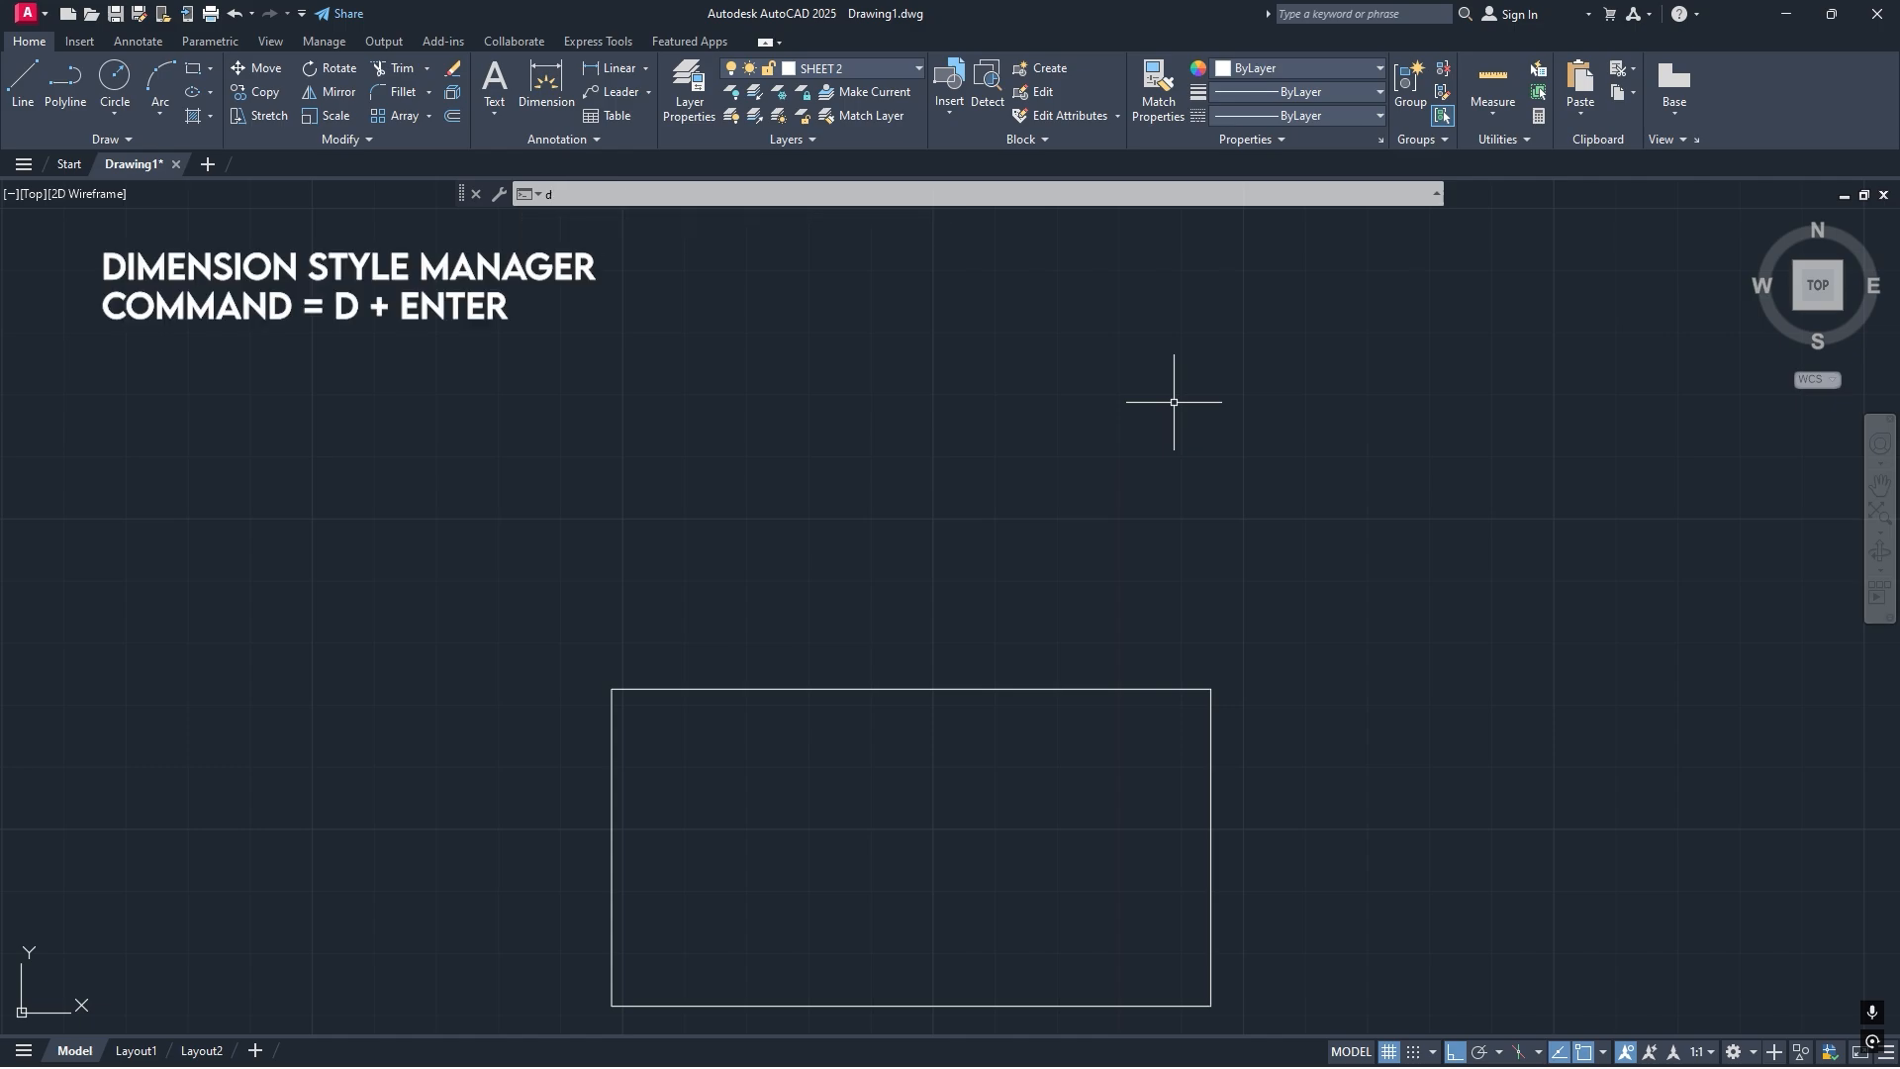
key(Return)
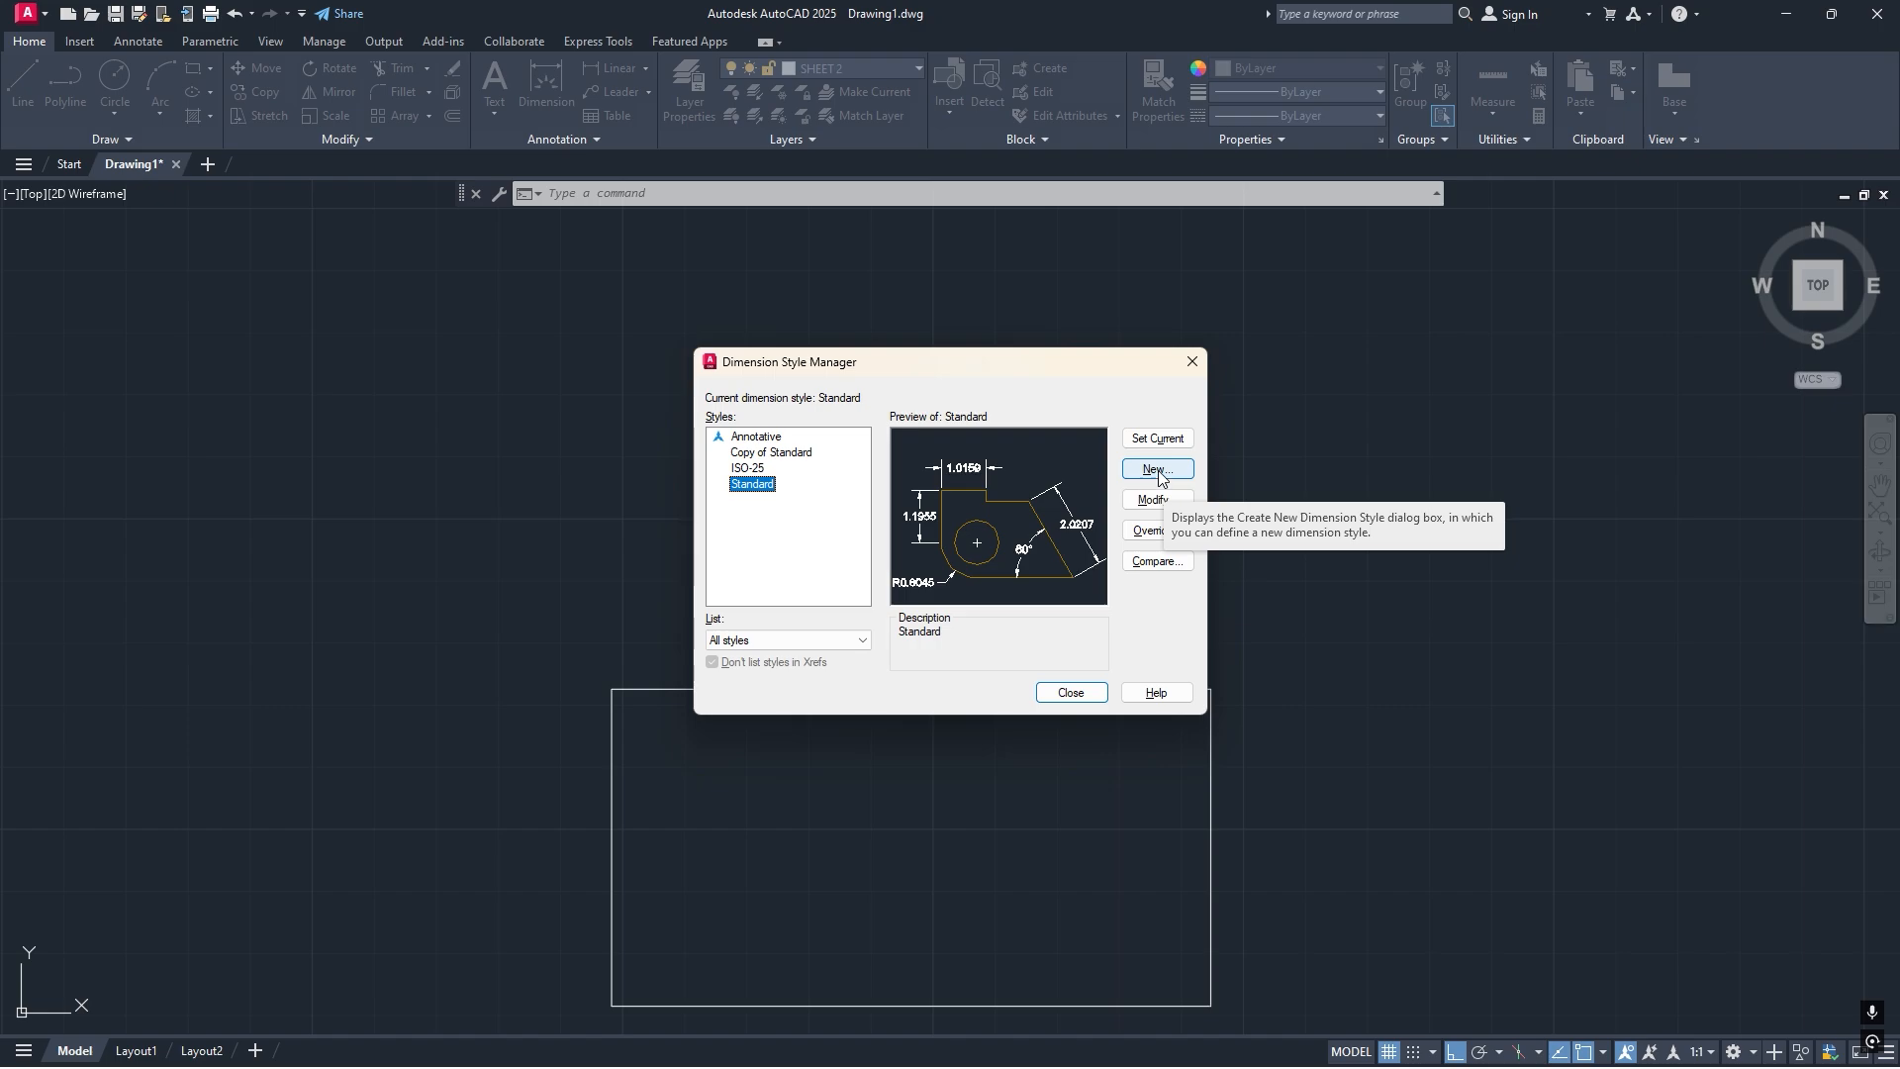
click(1158, 470)
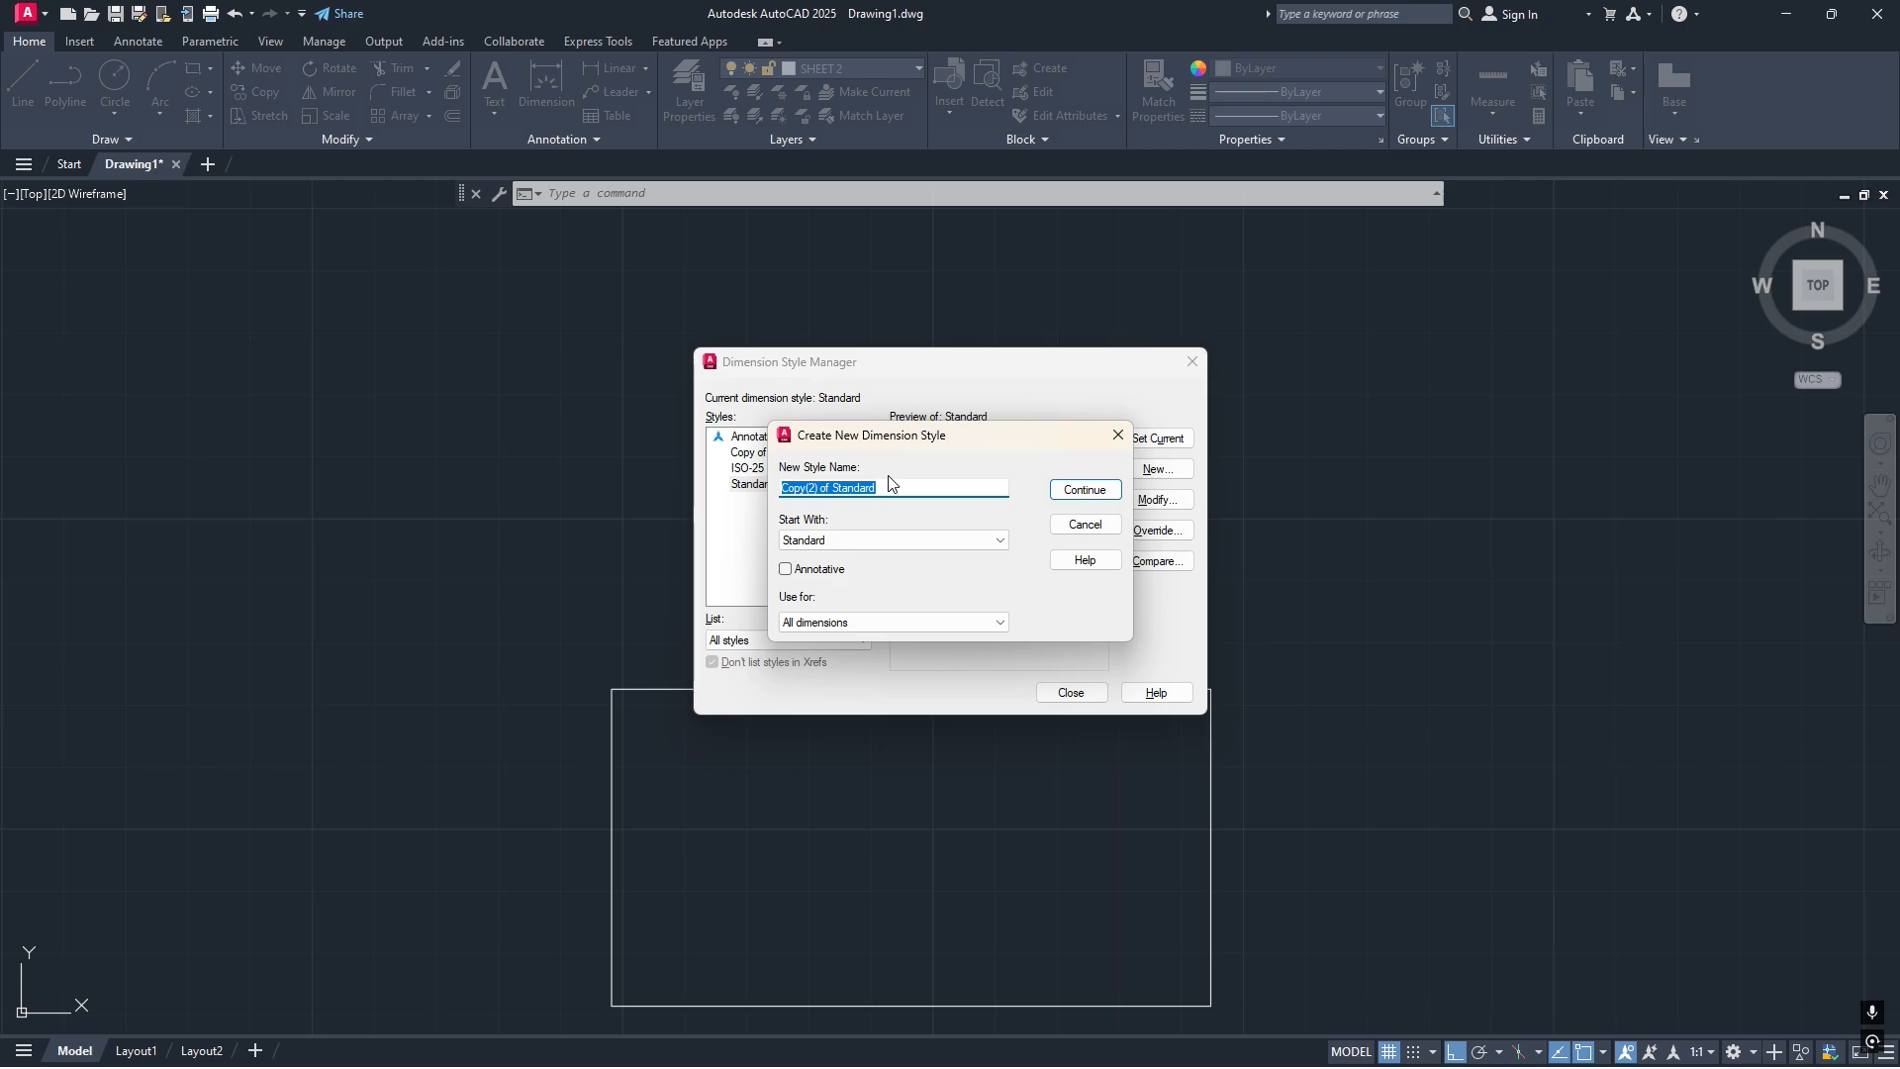
text(1)
click(1069, 494)
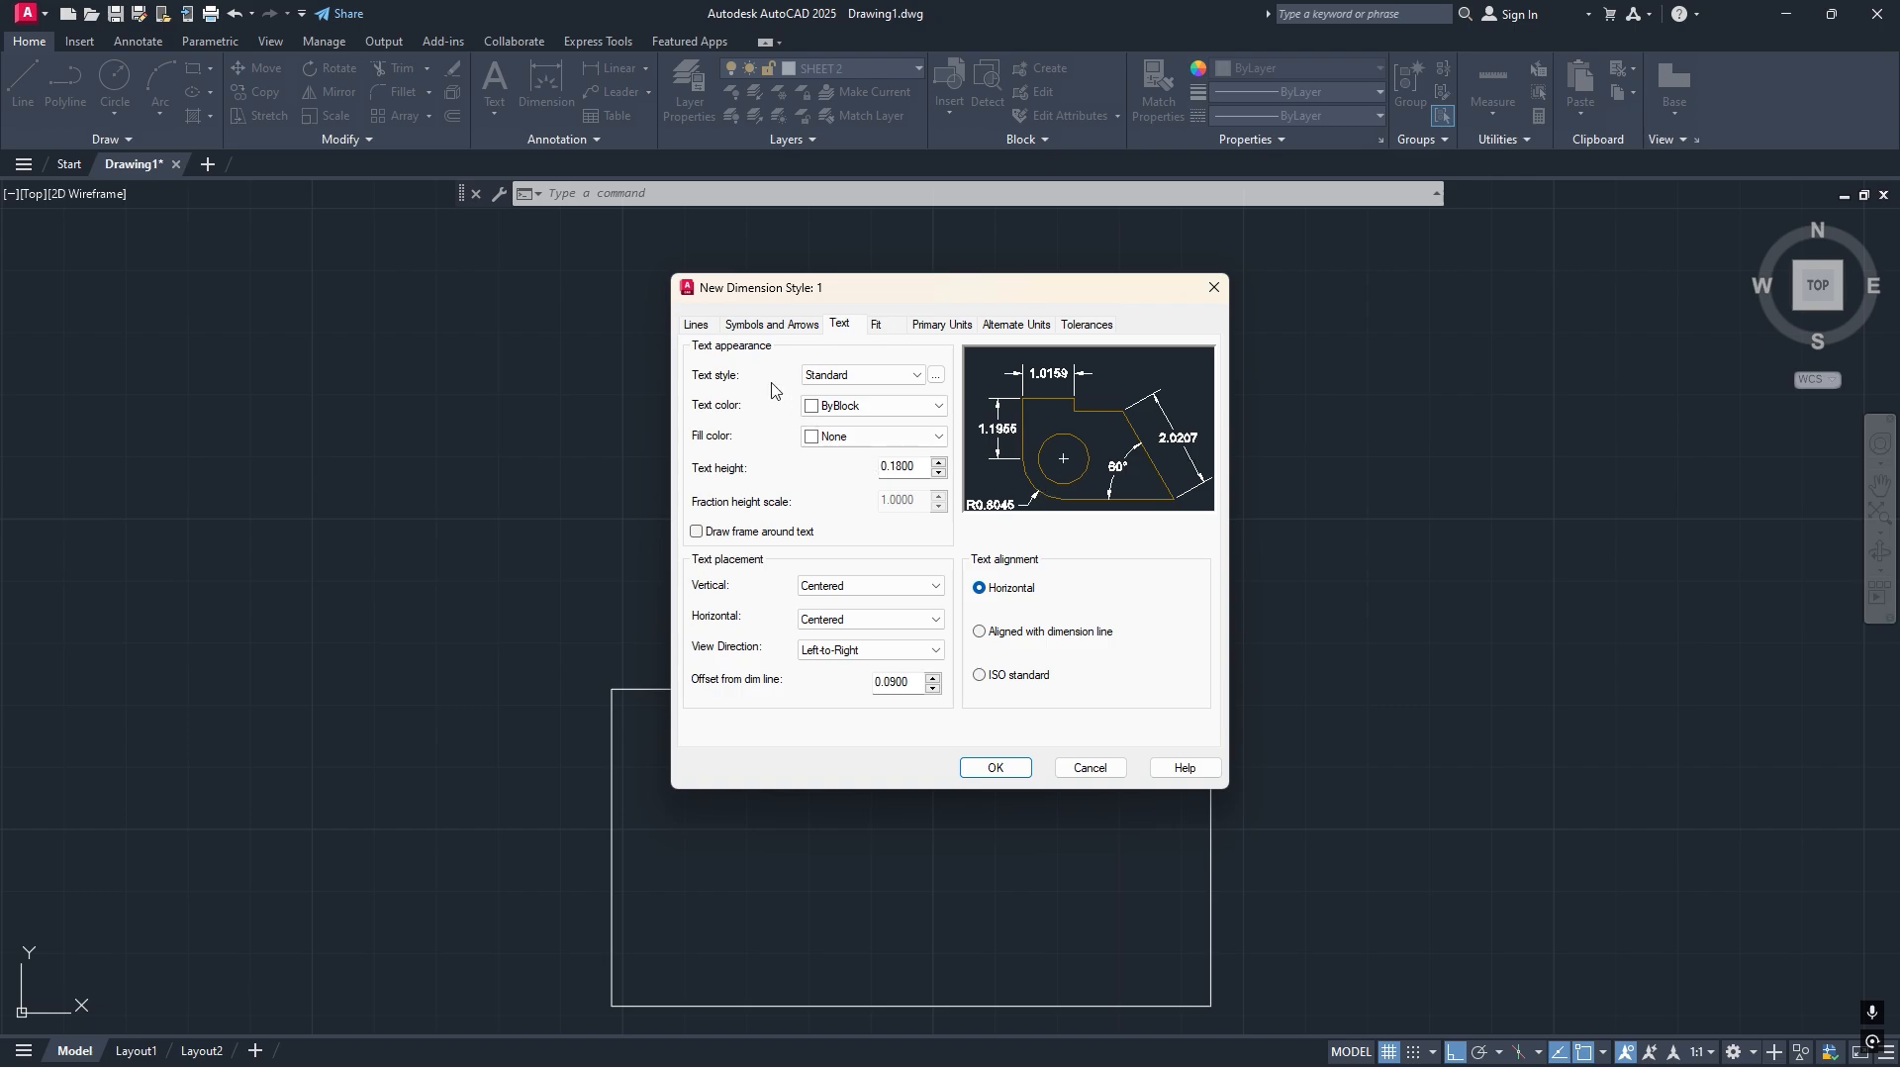
Set the new style's dimension lines to color ByLayer, with linetype and lineweight ByBlock.
click(700, 328)
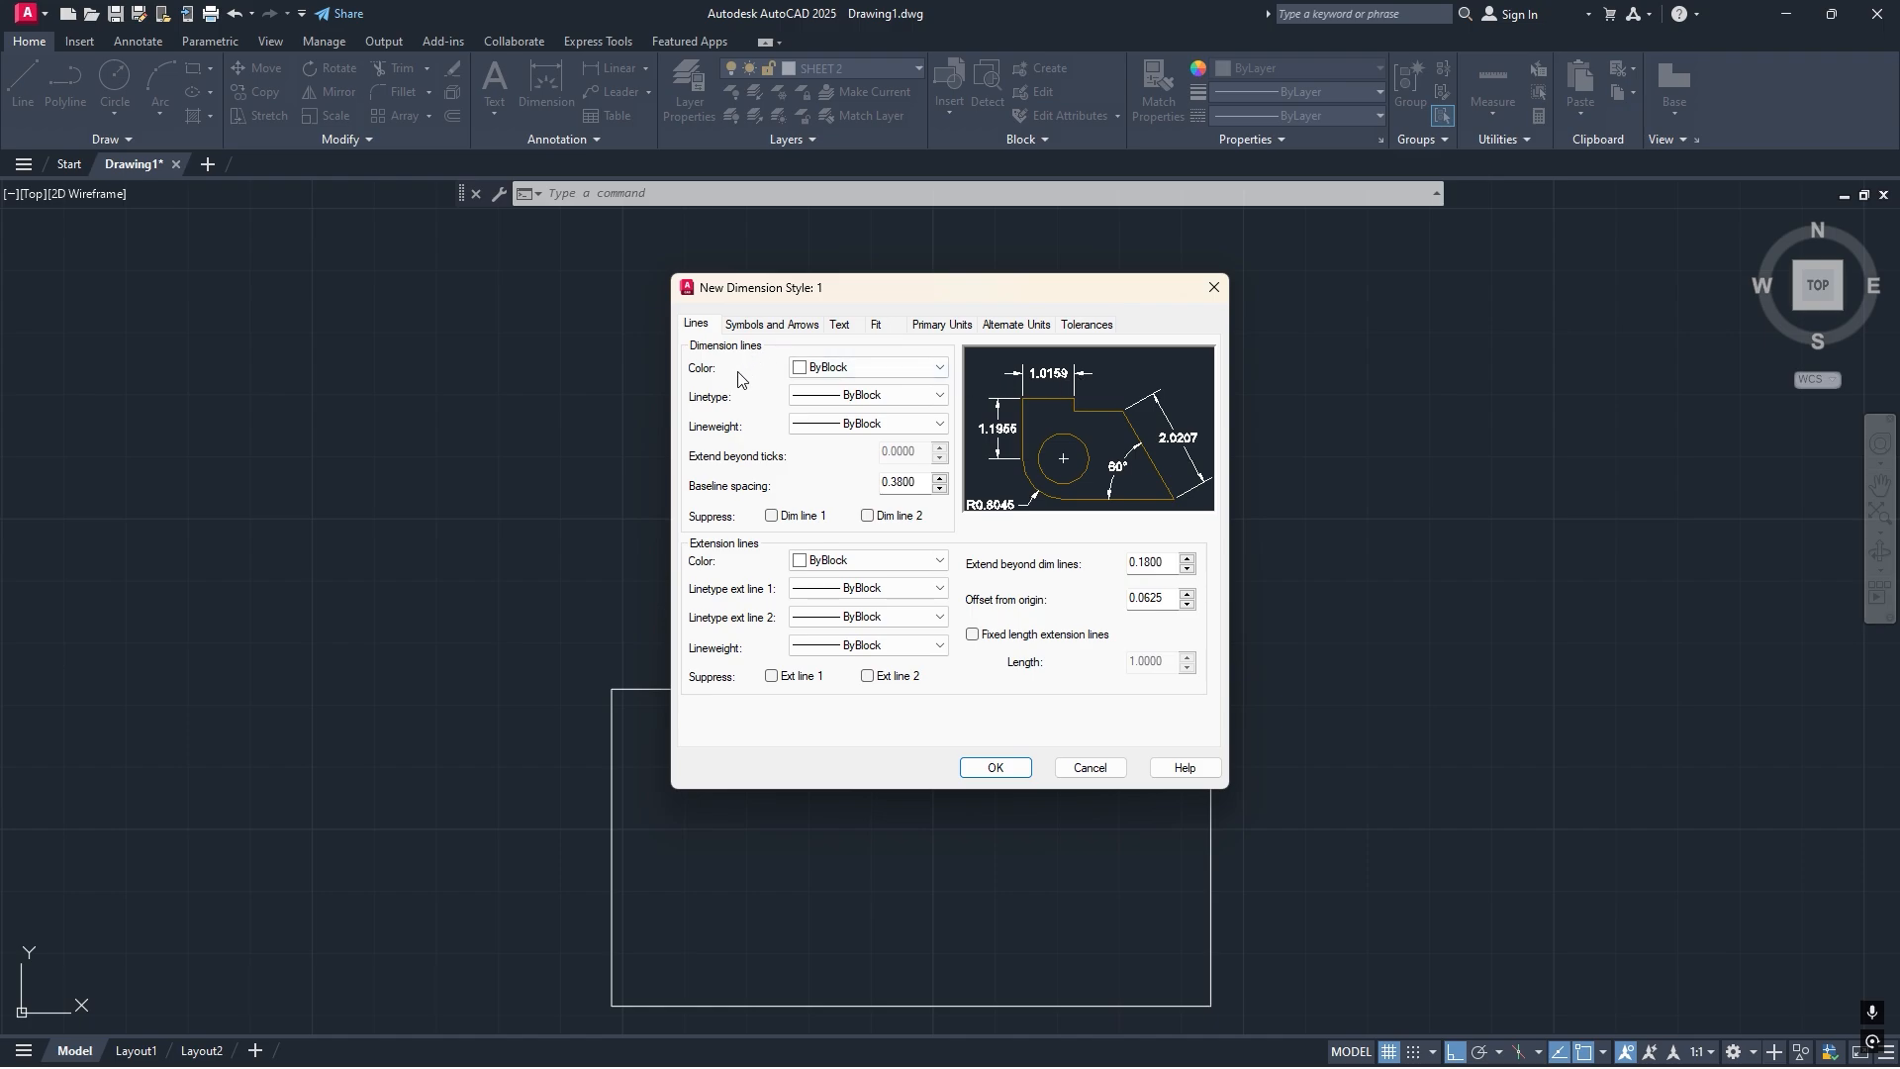
click(861, 369)
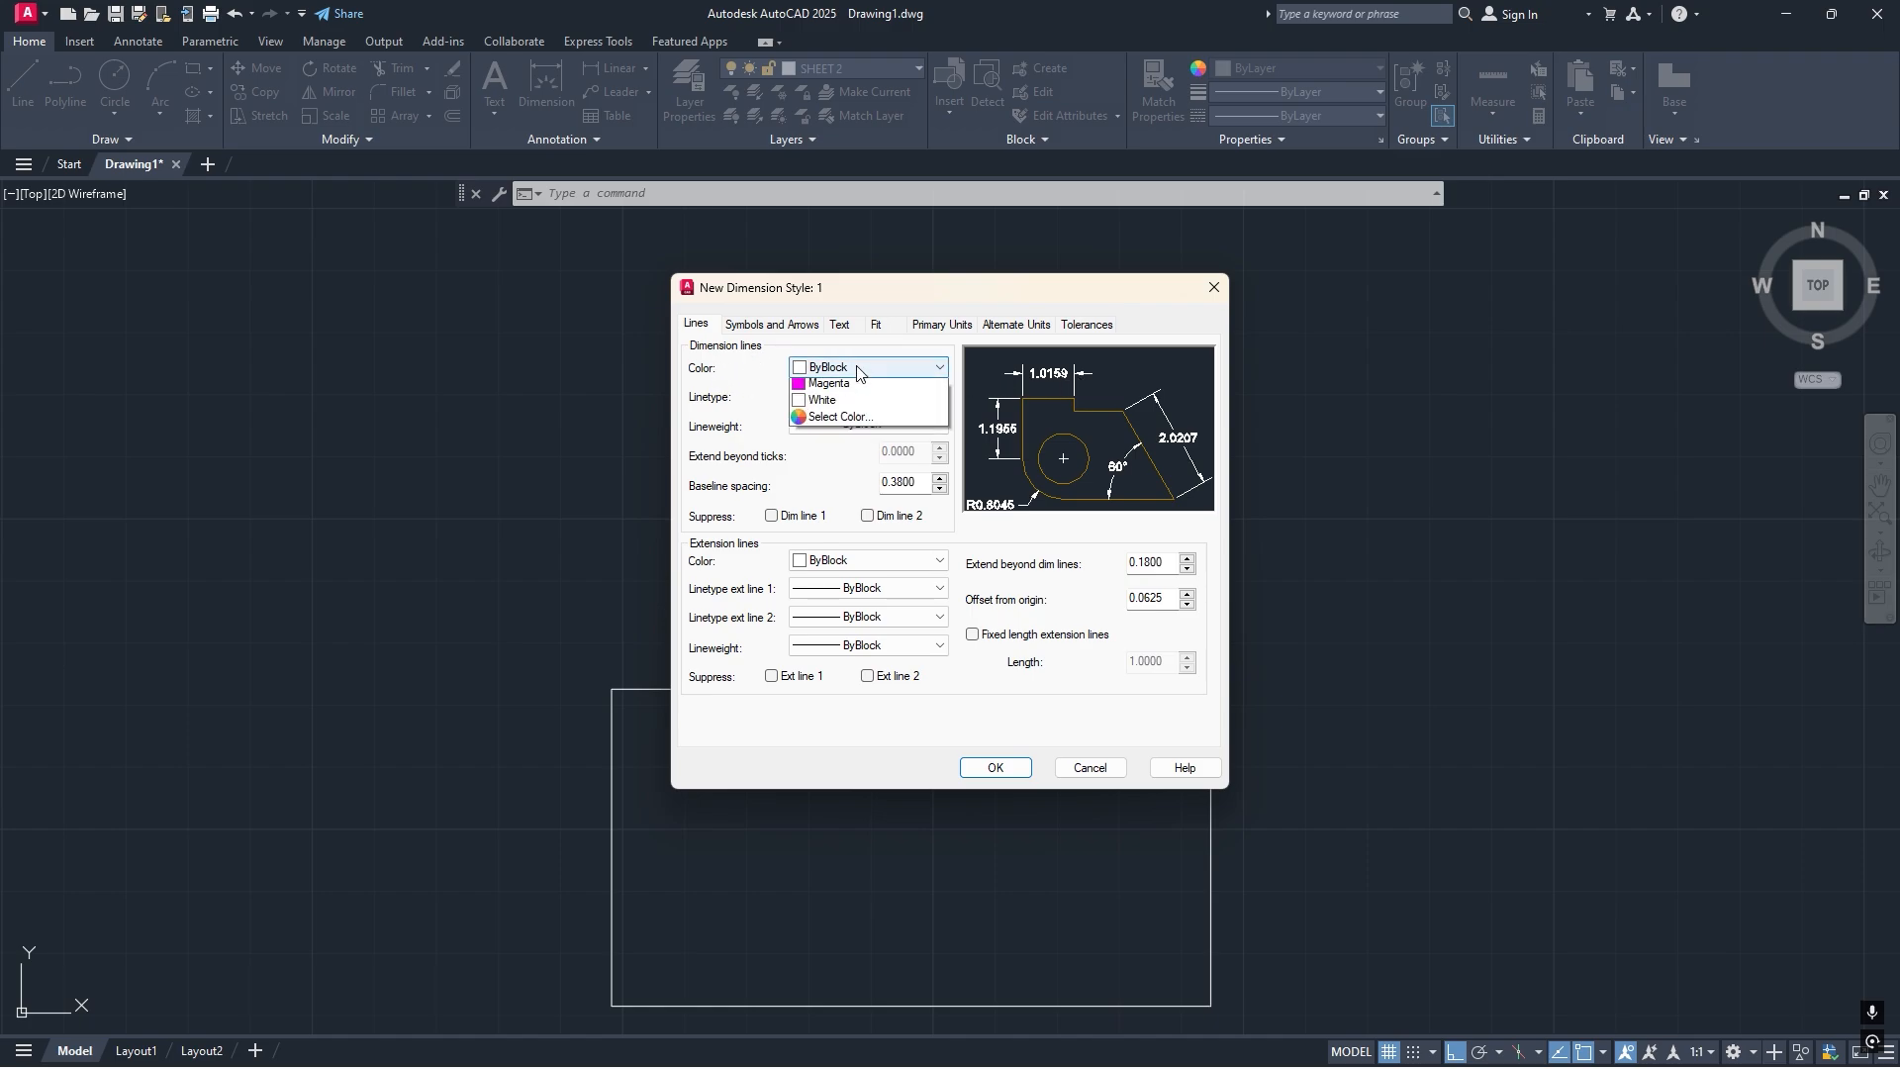
click(829, 422)
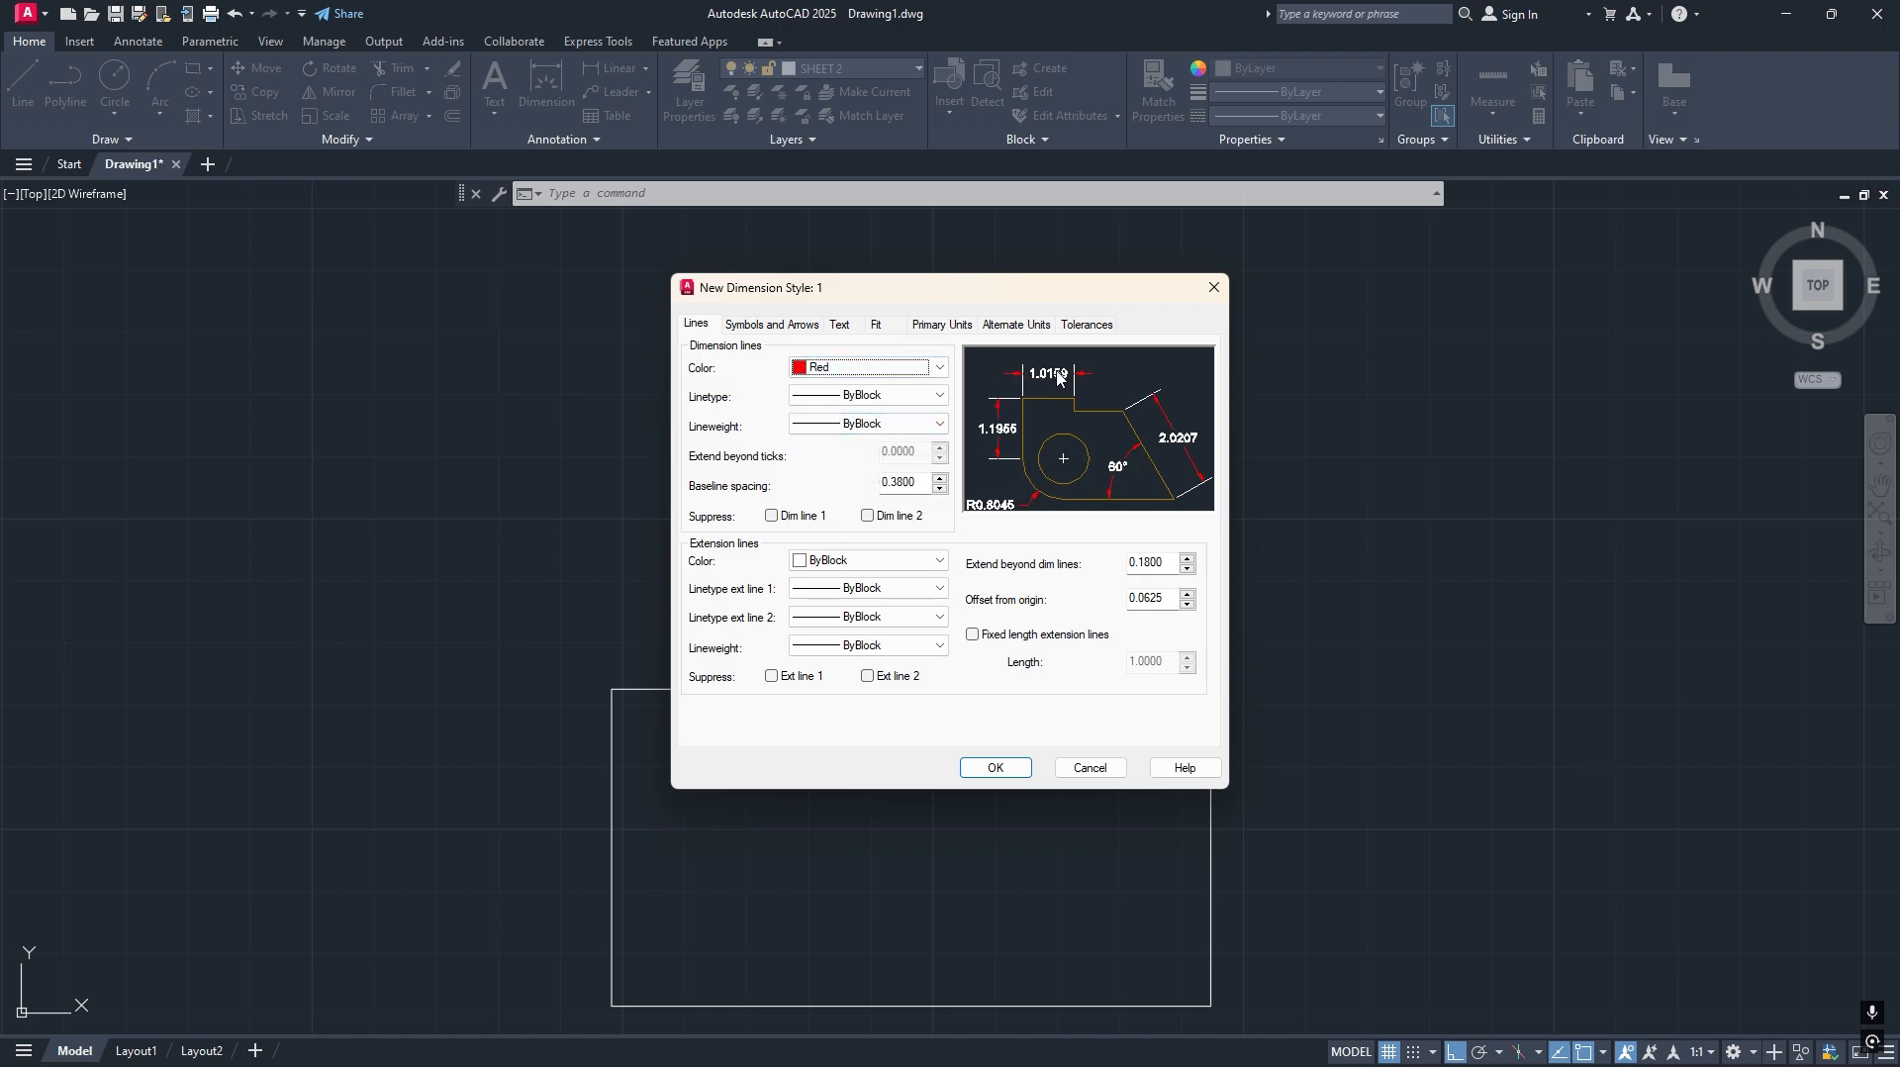
click(860, 368)
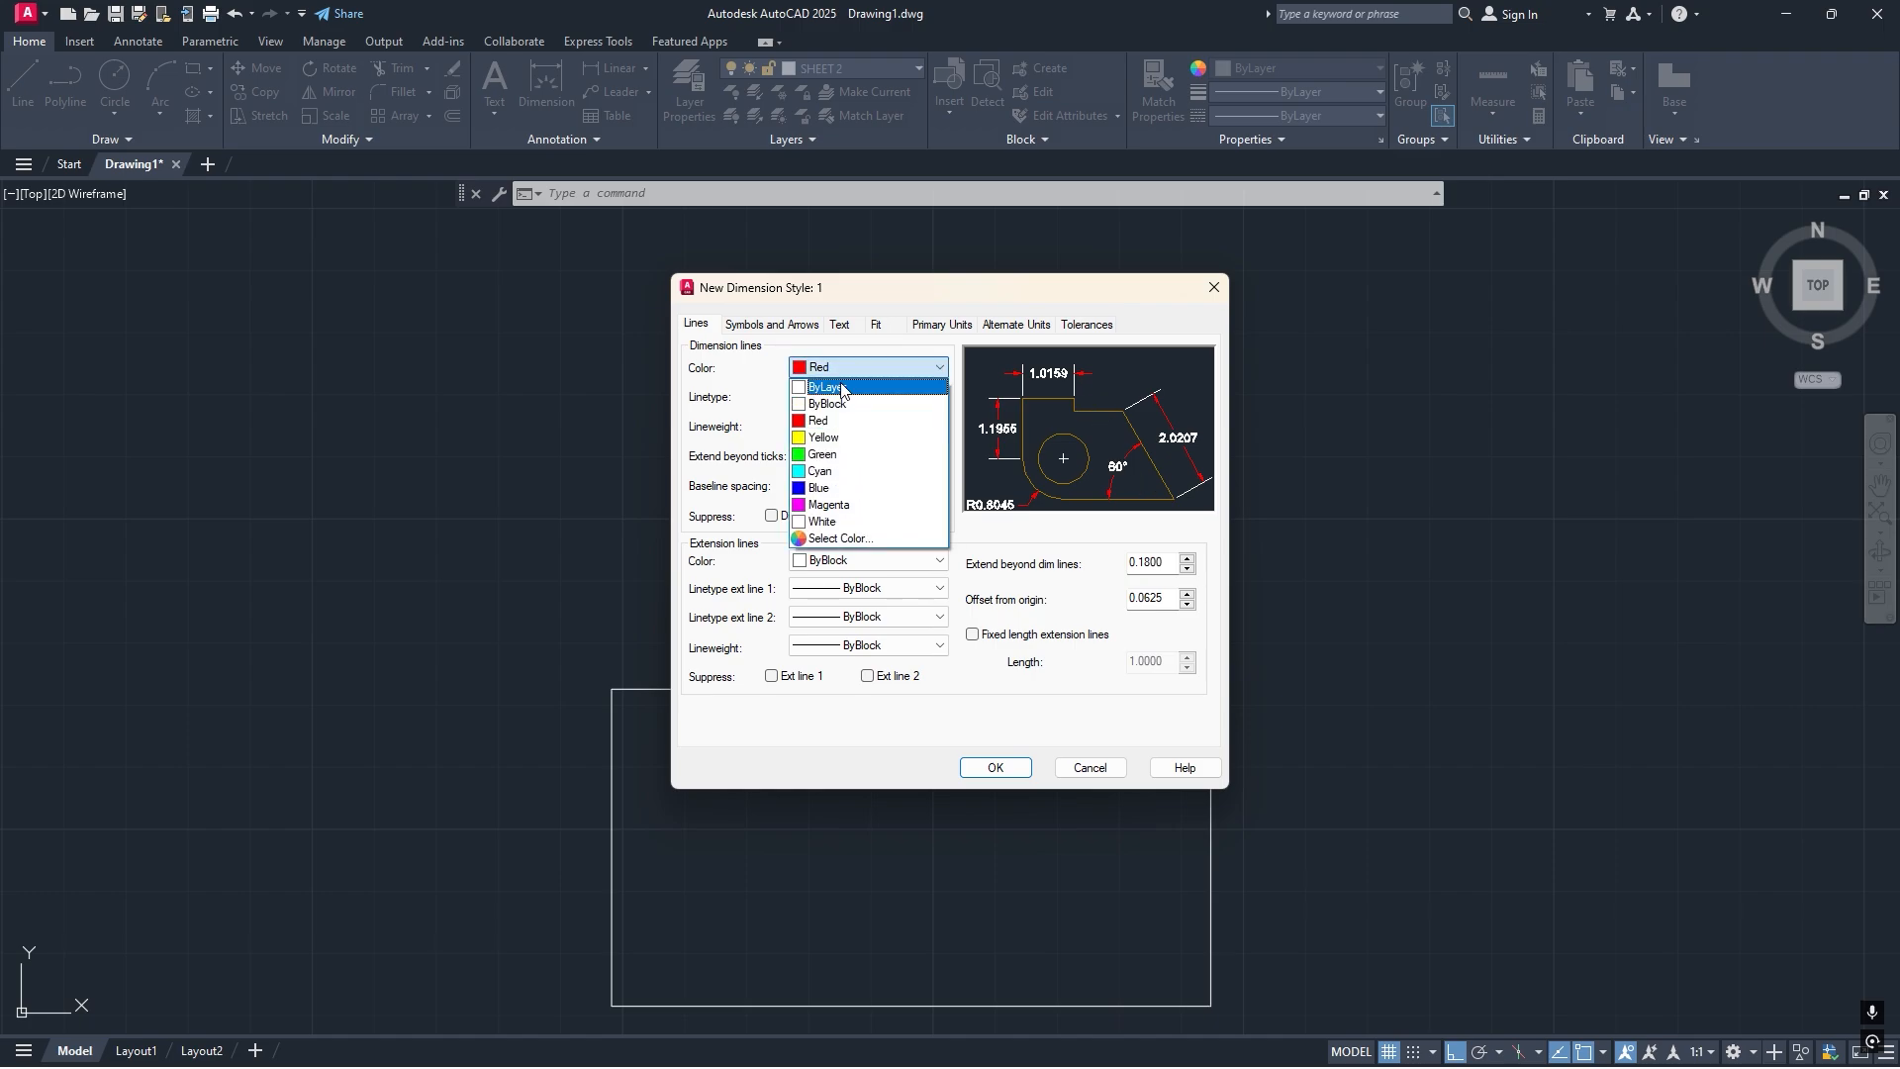
click(831, 396)
click(849, 395)
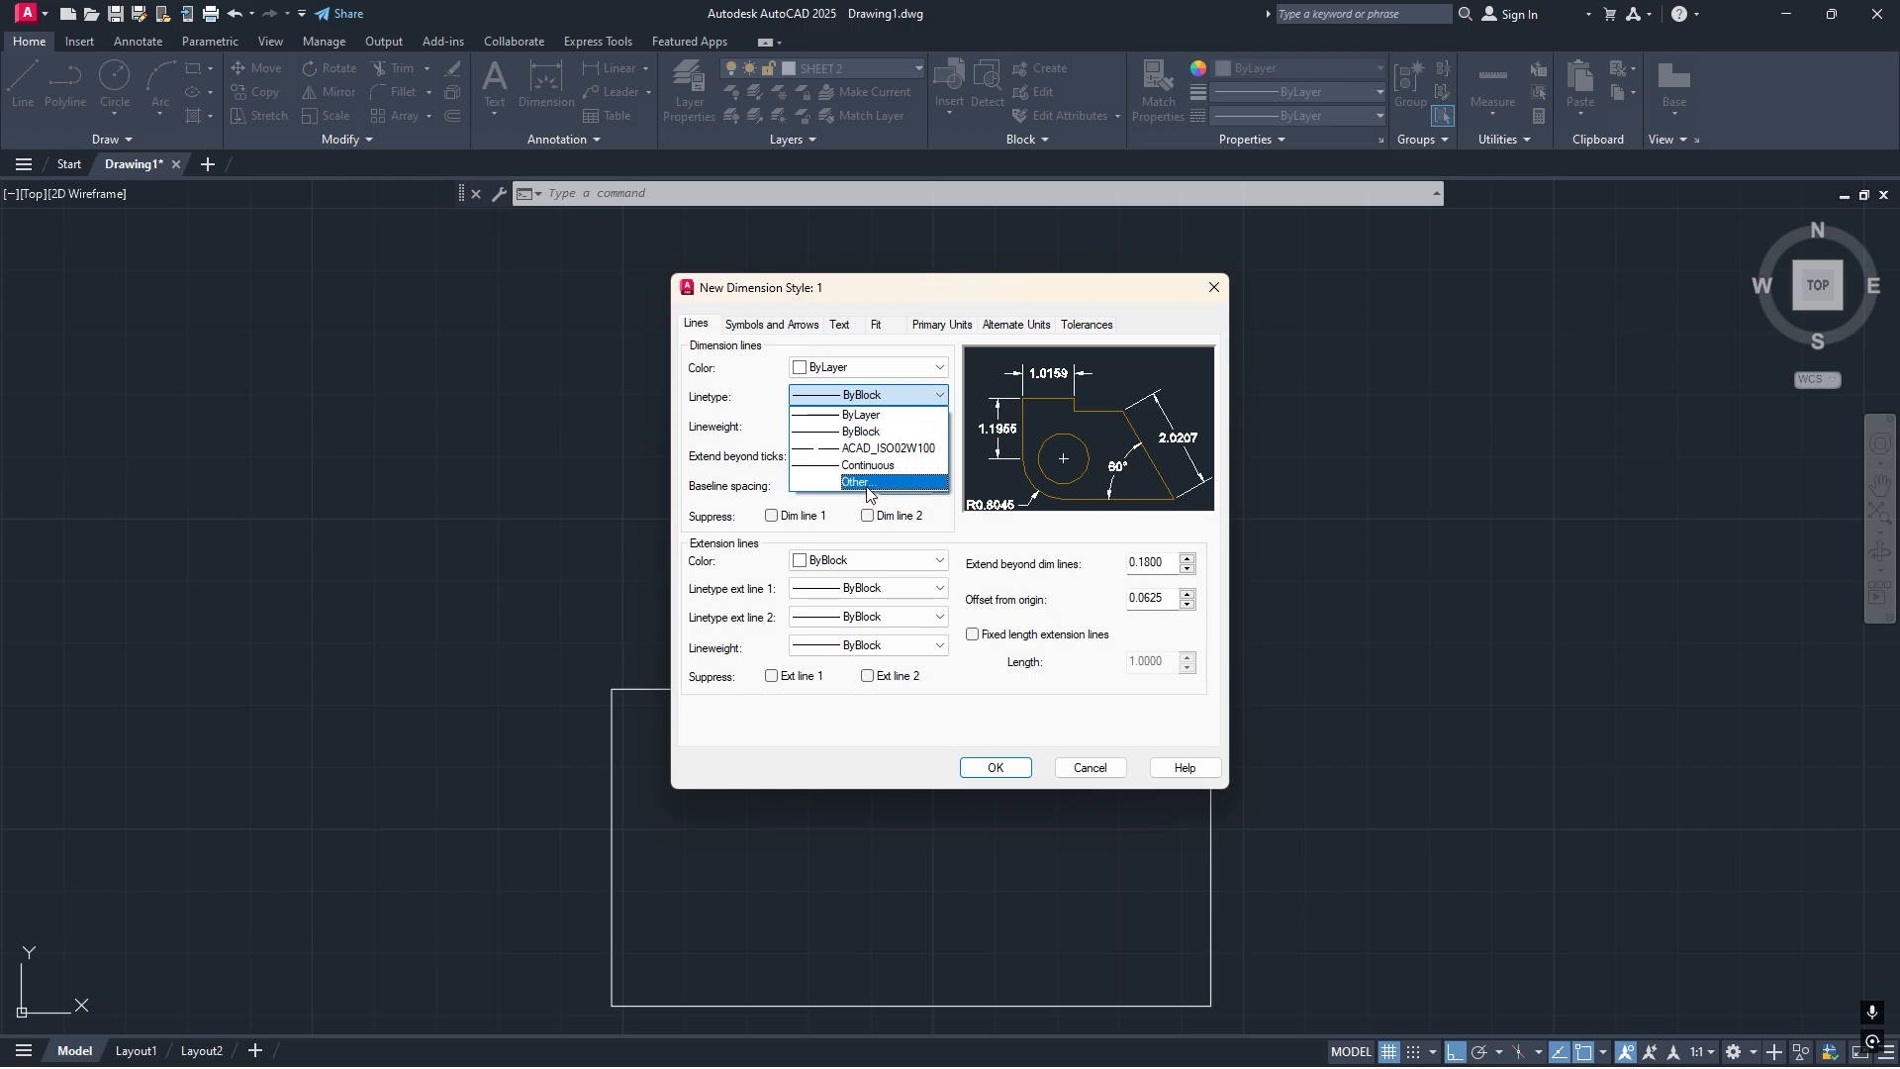
click(861, 431)
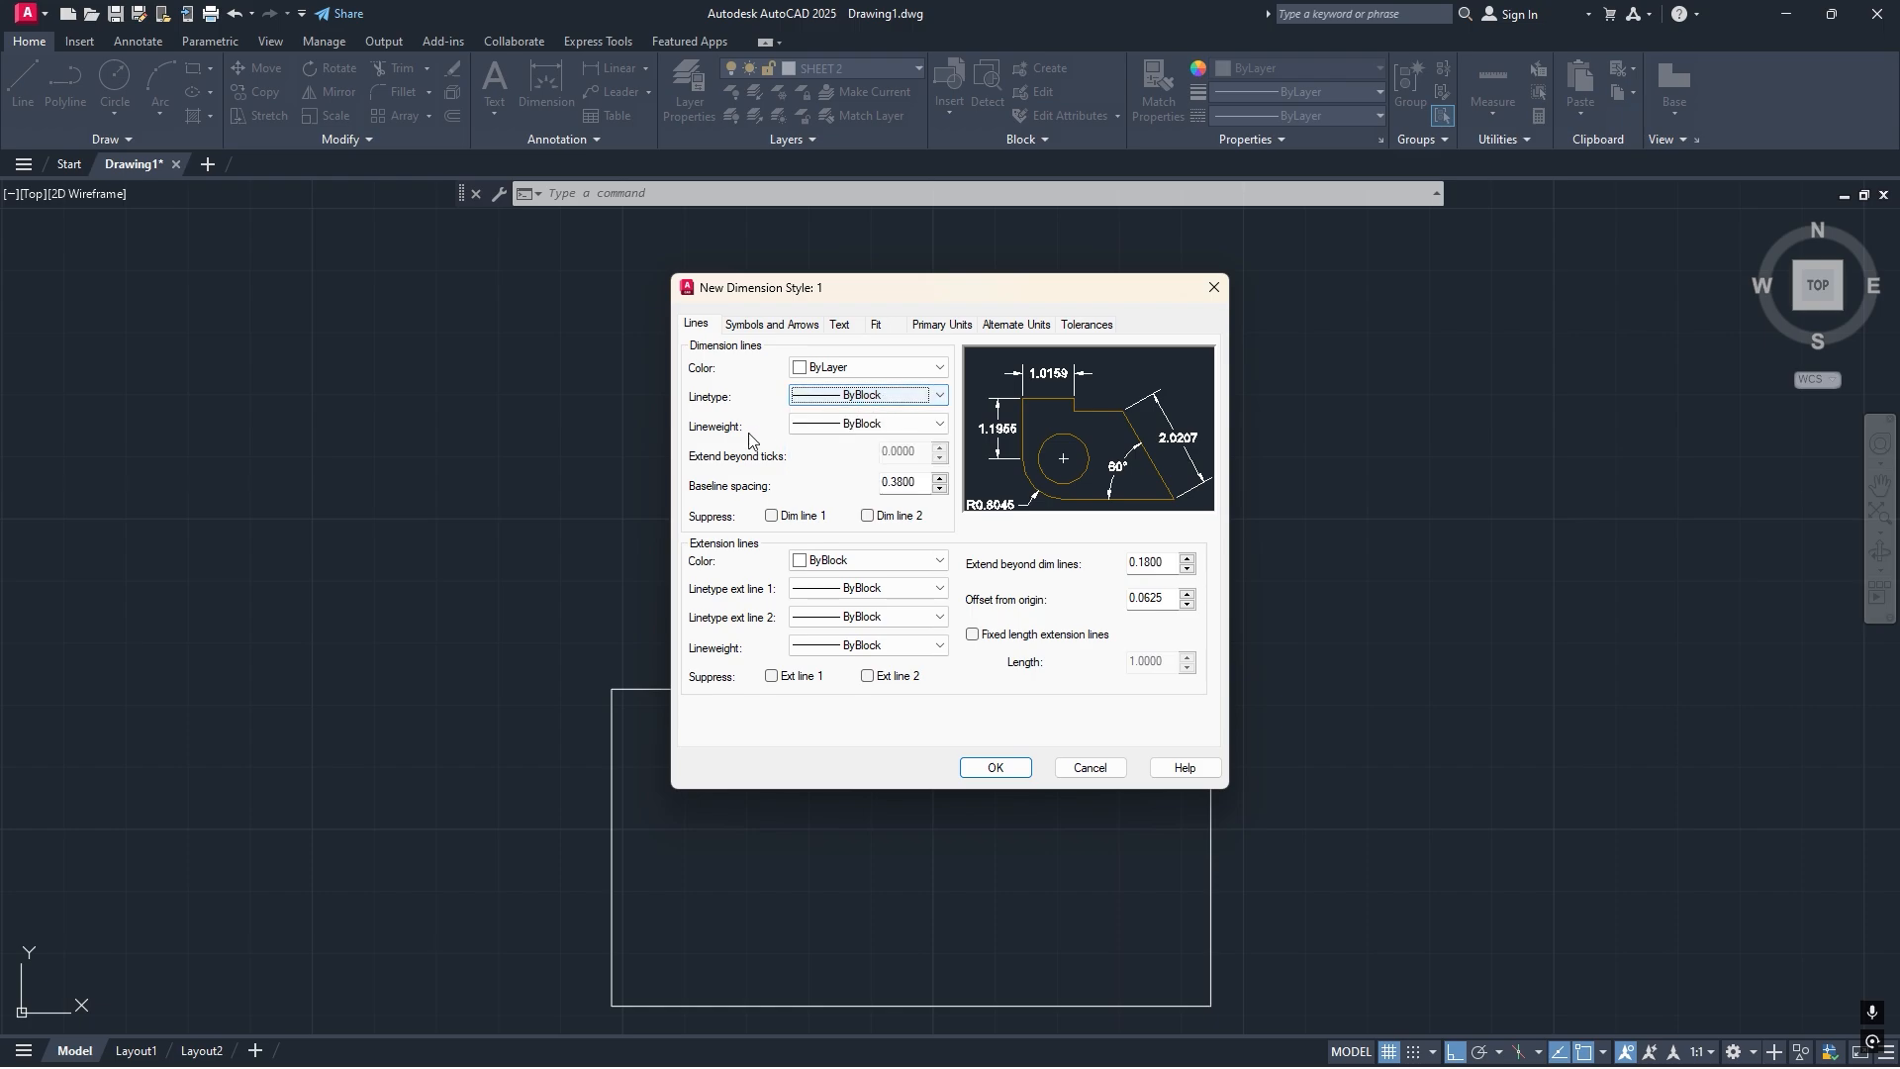
click(843, 425)
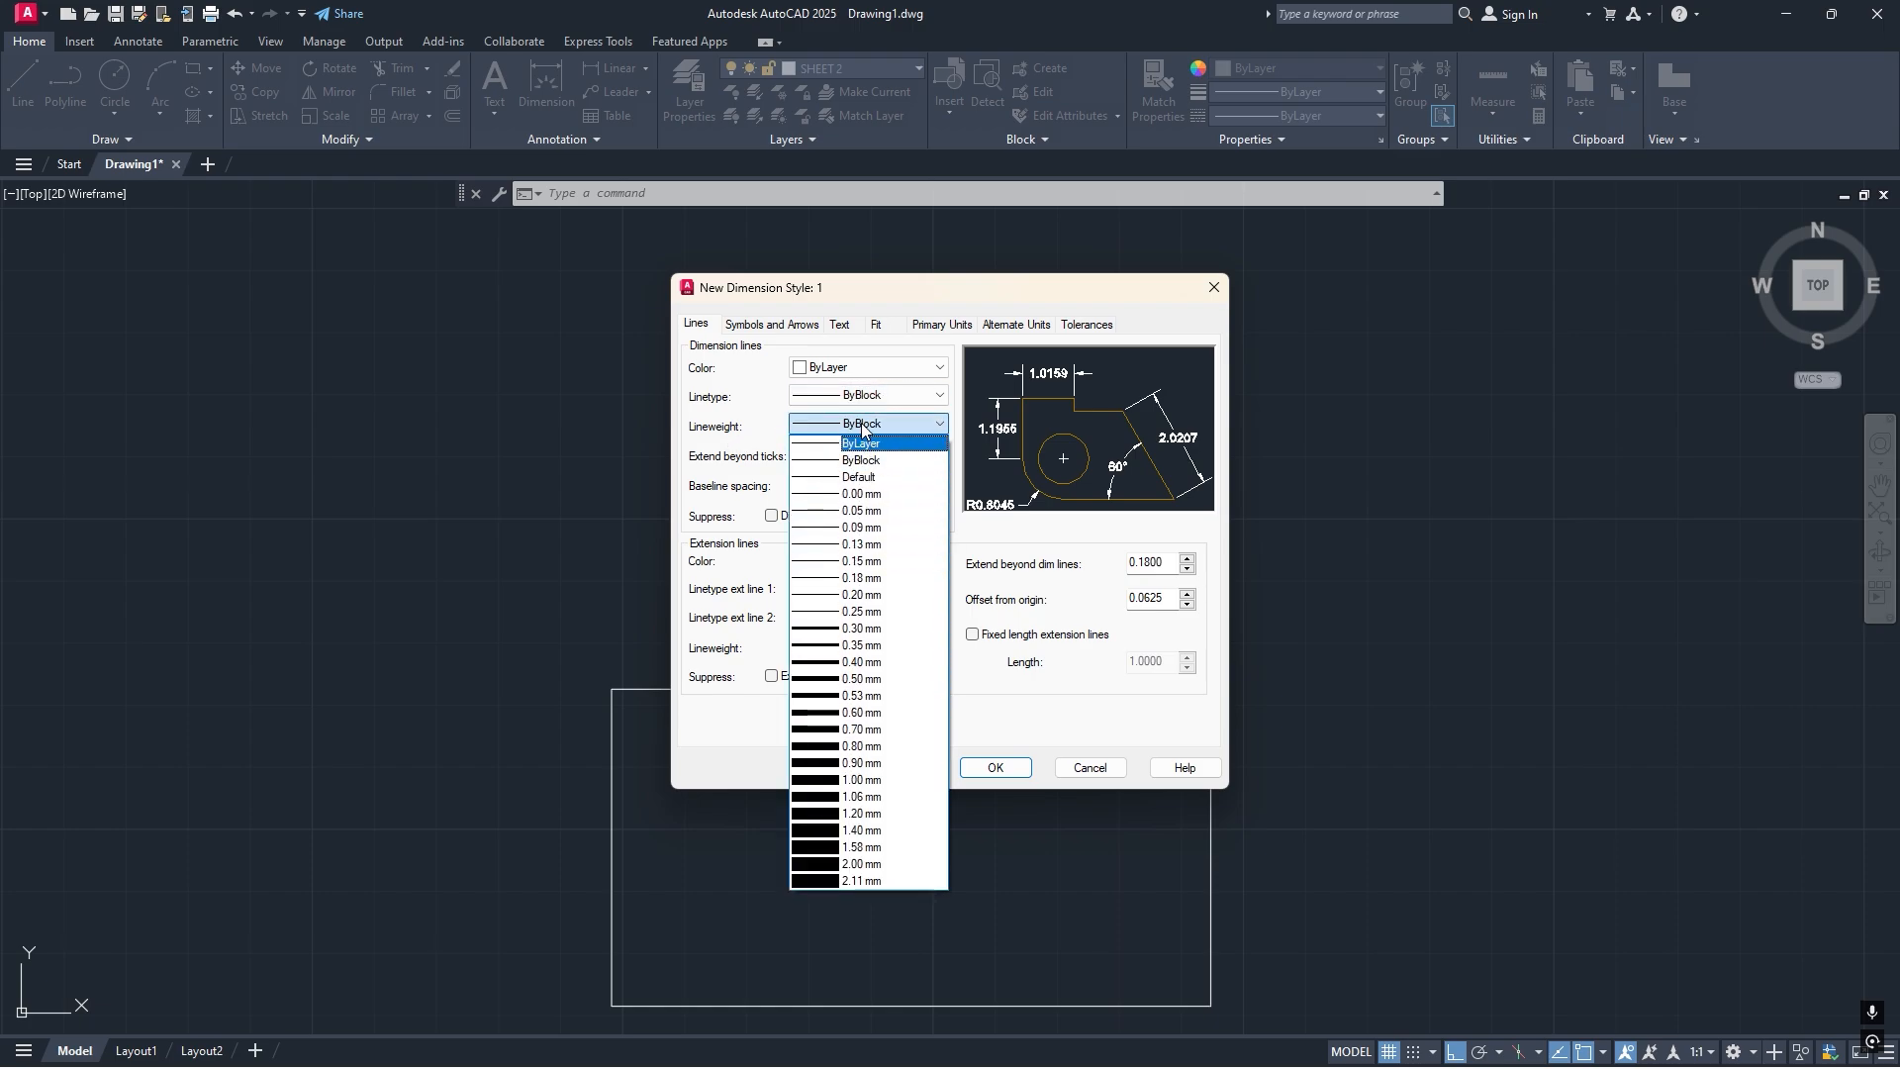
click(862, 426)
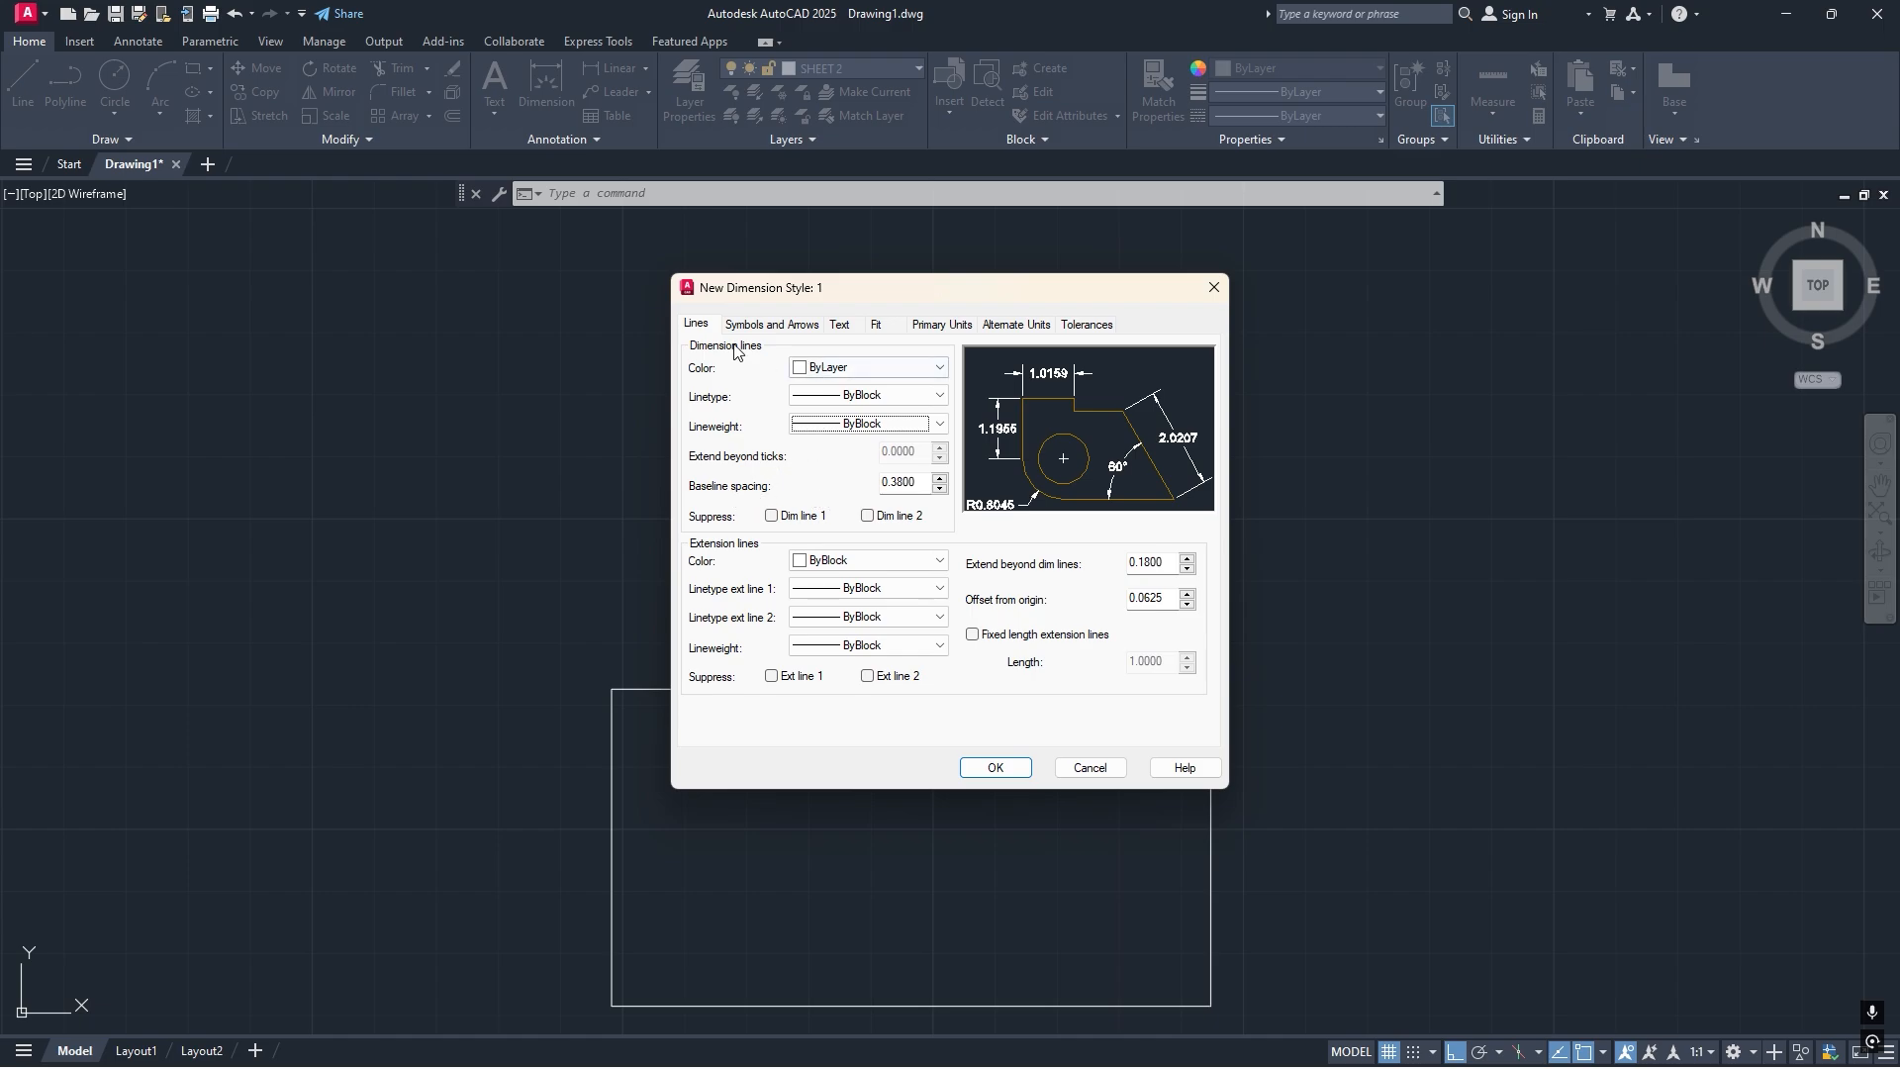
Try suppressing dimension lines 1 and 2 in the style preview, and turn both suppressions off again.
click(772, 515)
click(869, 517)
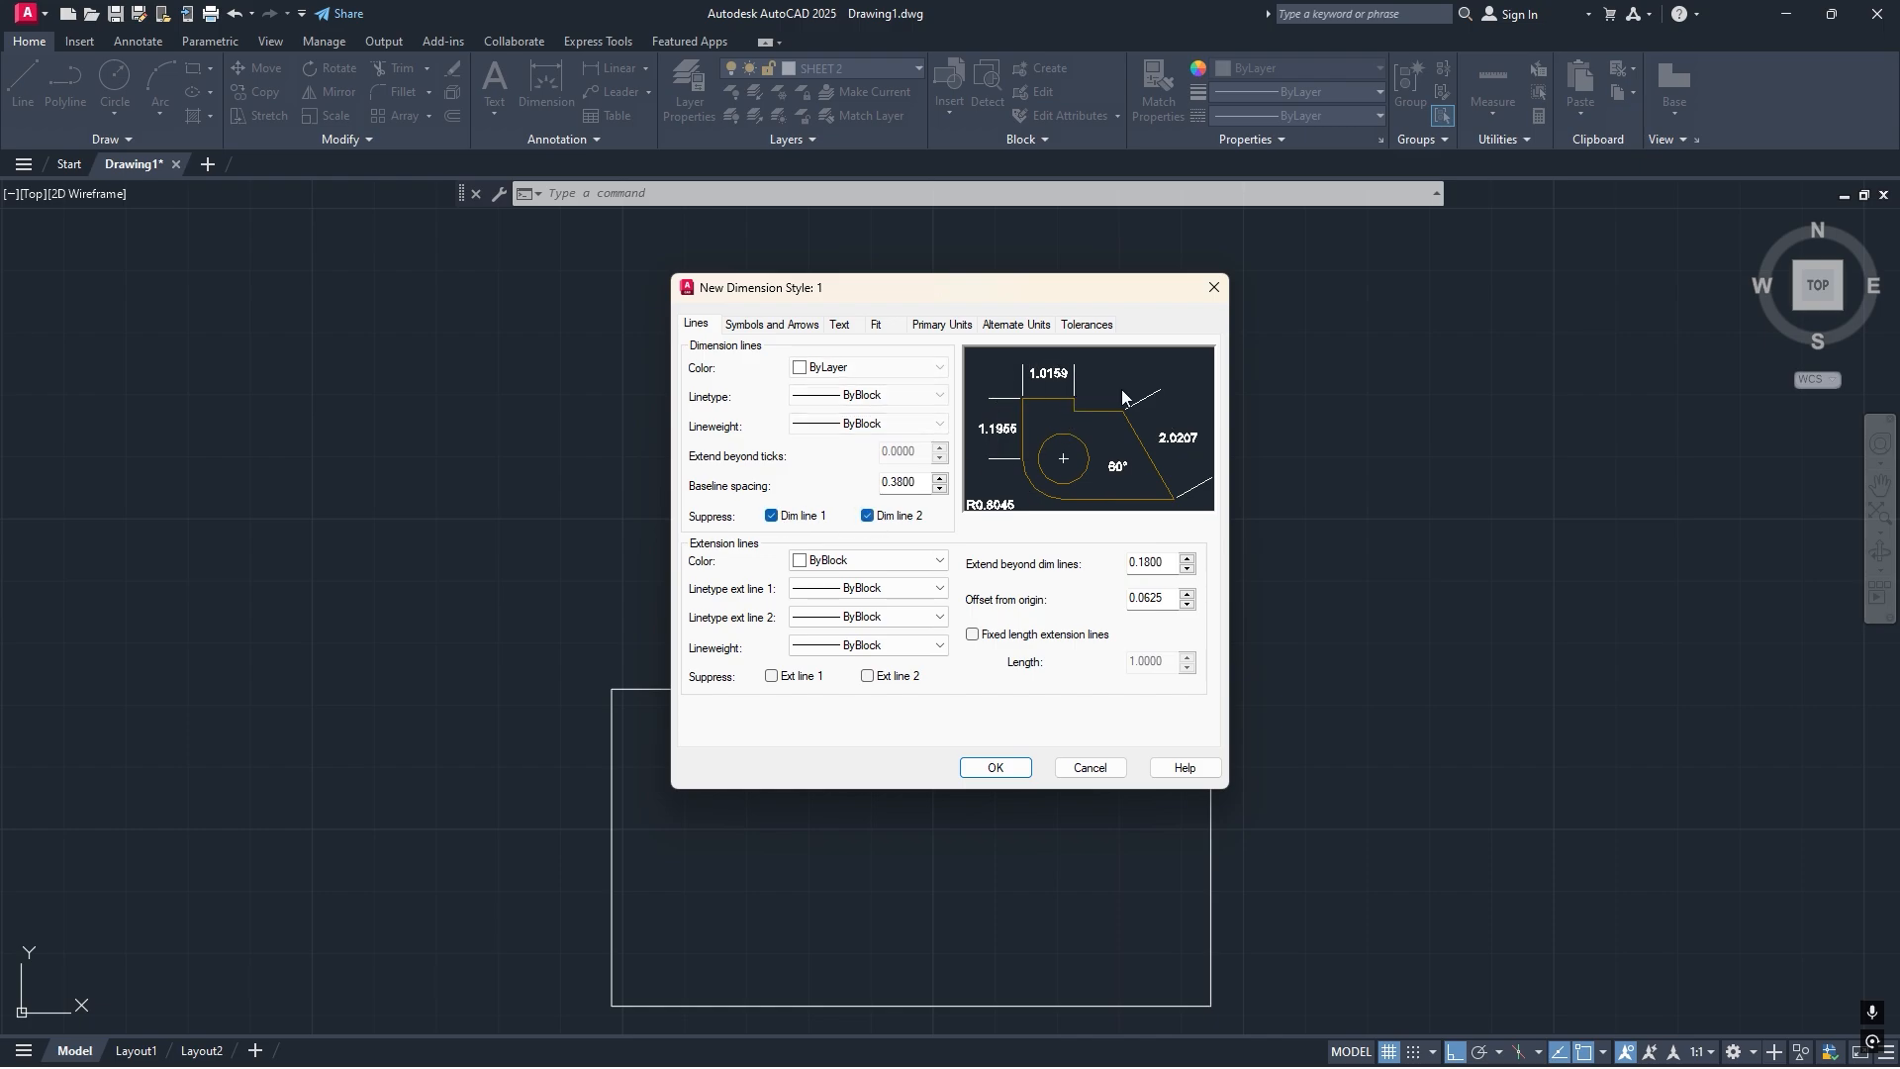
click(868, 516)
click(772, 517)
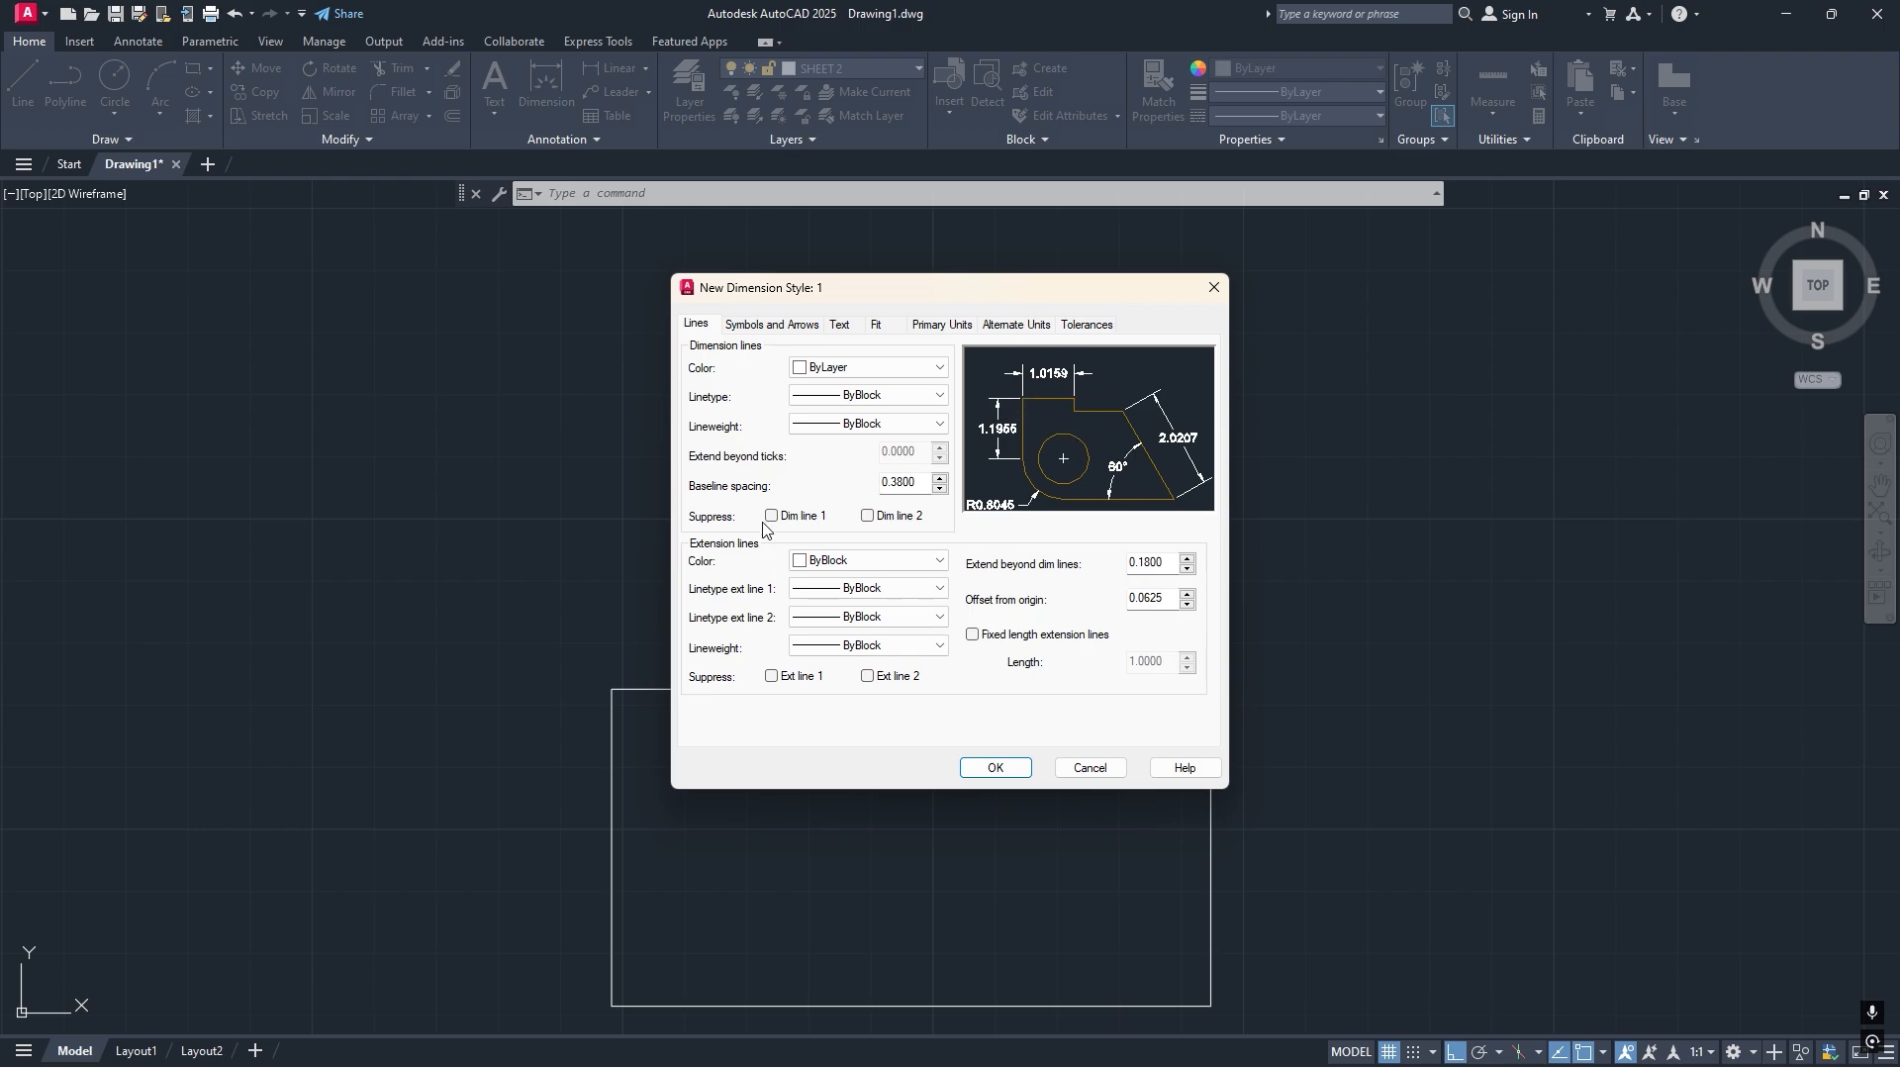
Set the extension lines' color and the linetype of extension line 1 to ByLayer.
click(855, 561)
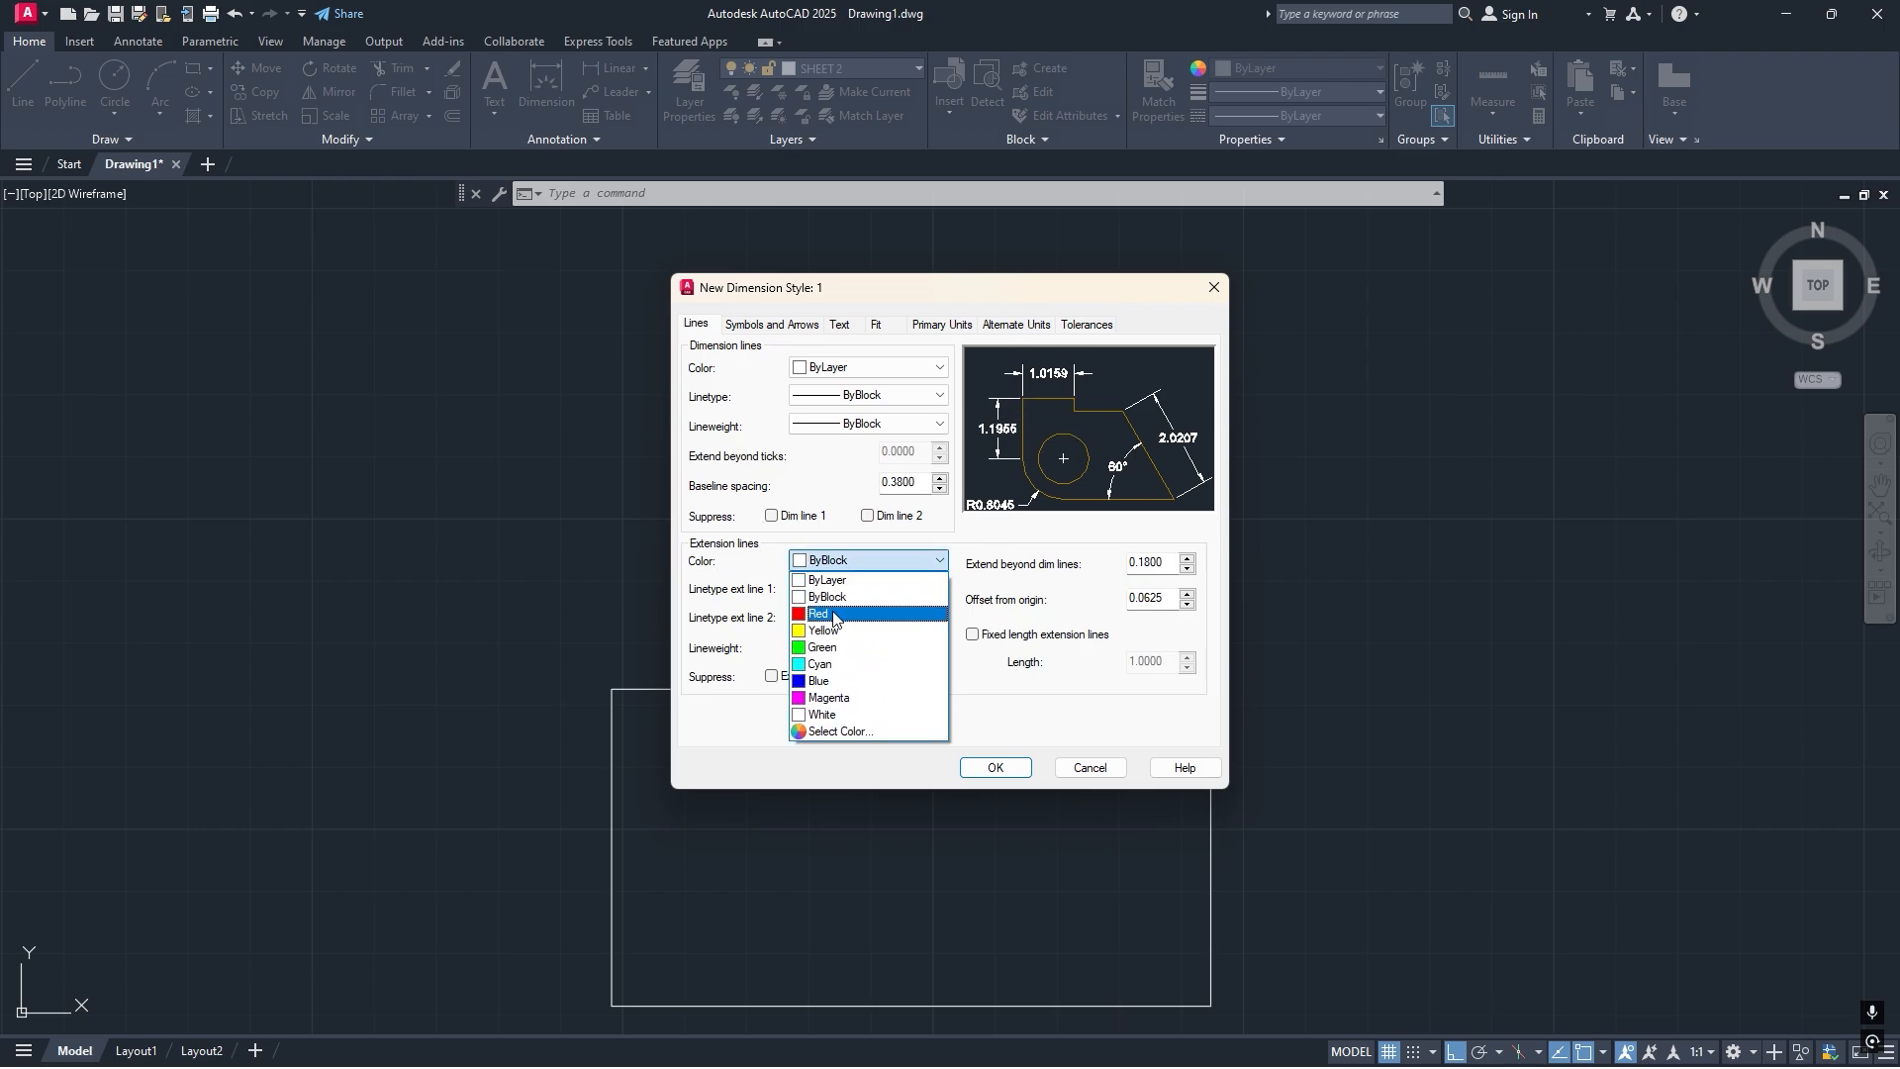
click(817, 613)
click(821, 561)
click(817, 582)
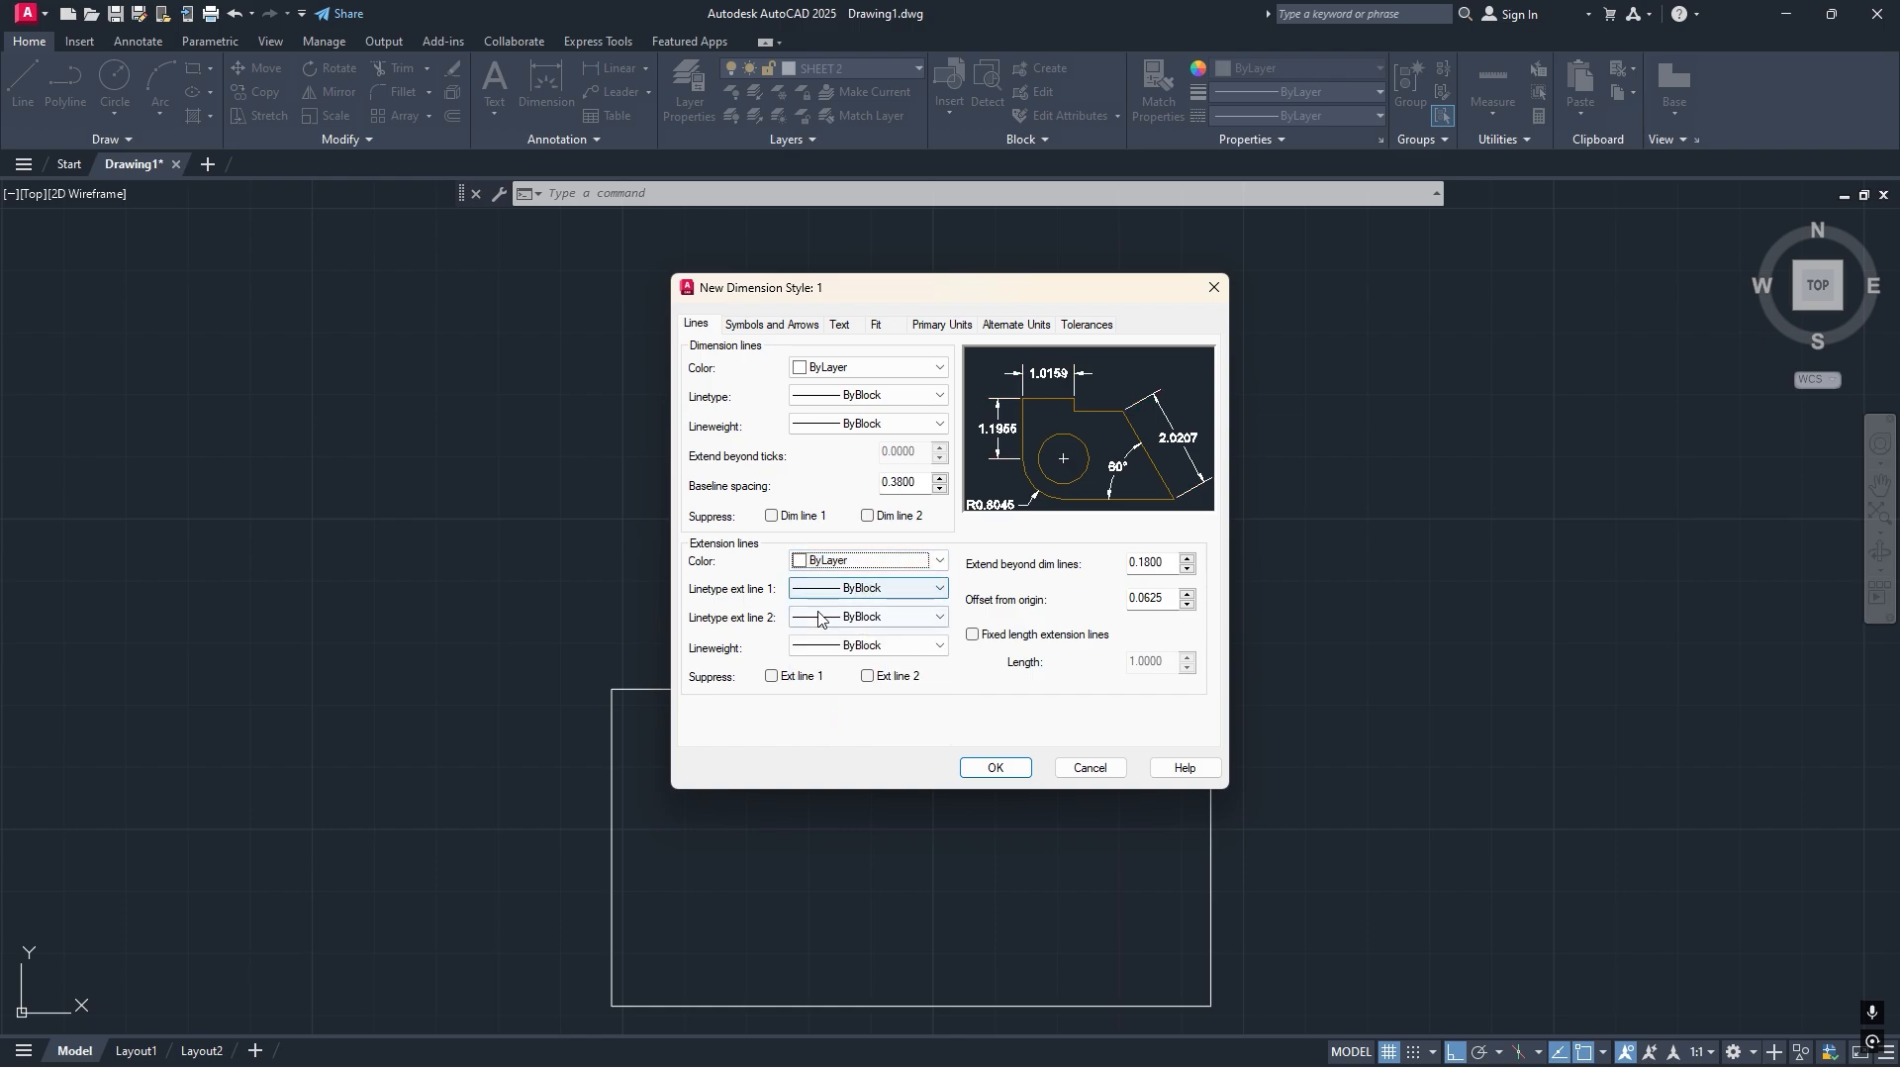
click(873, 591)
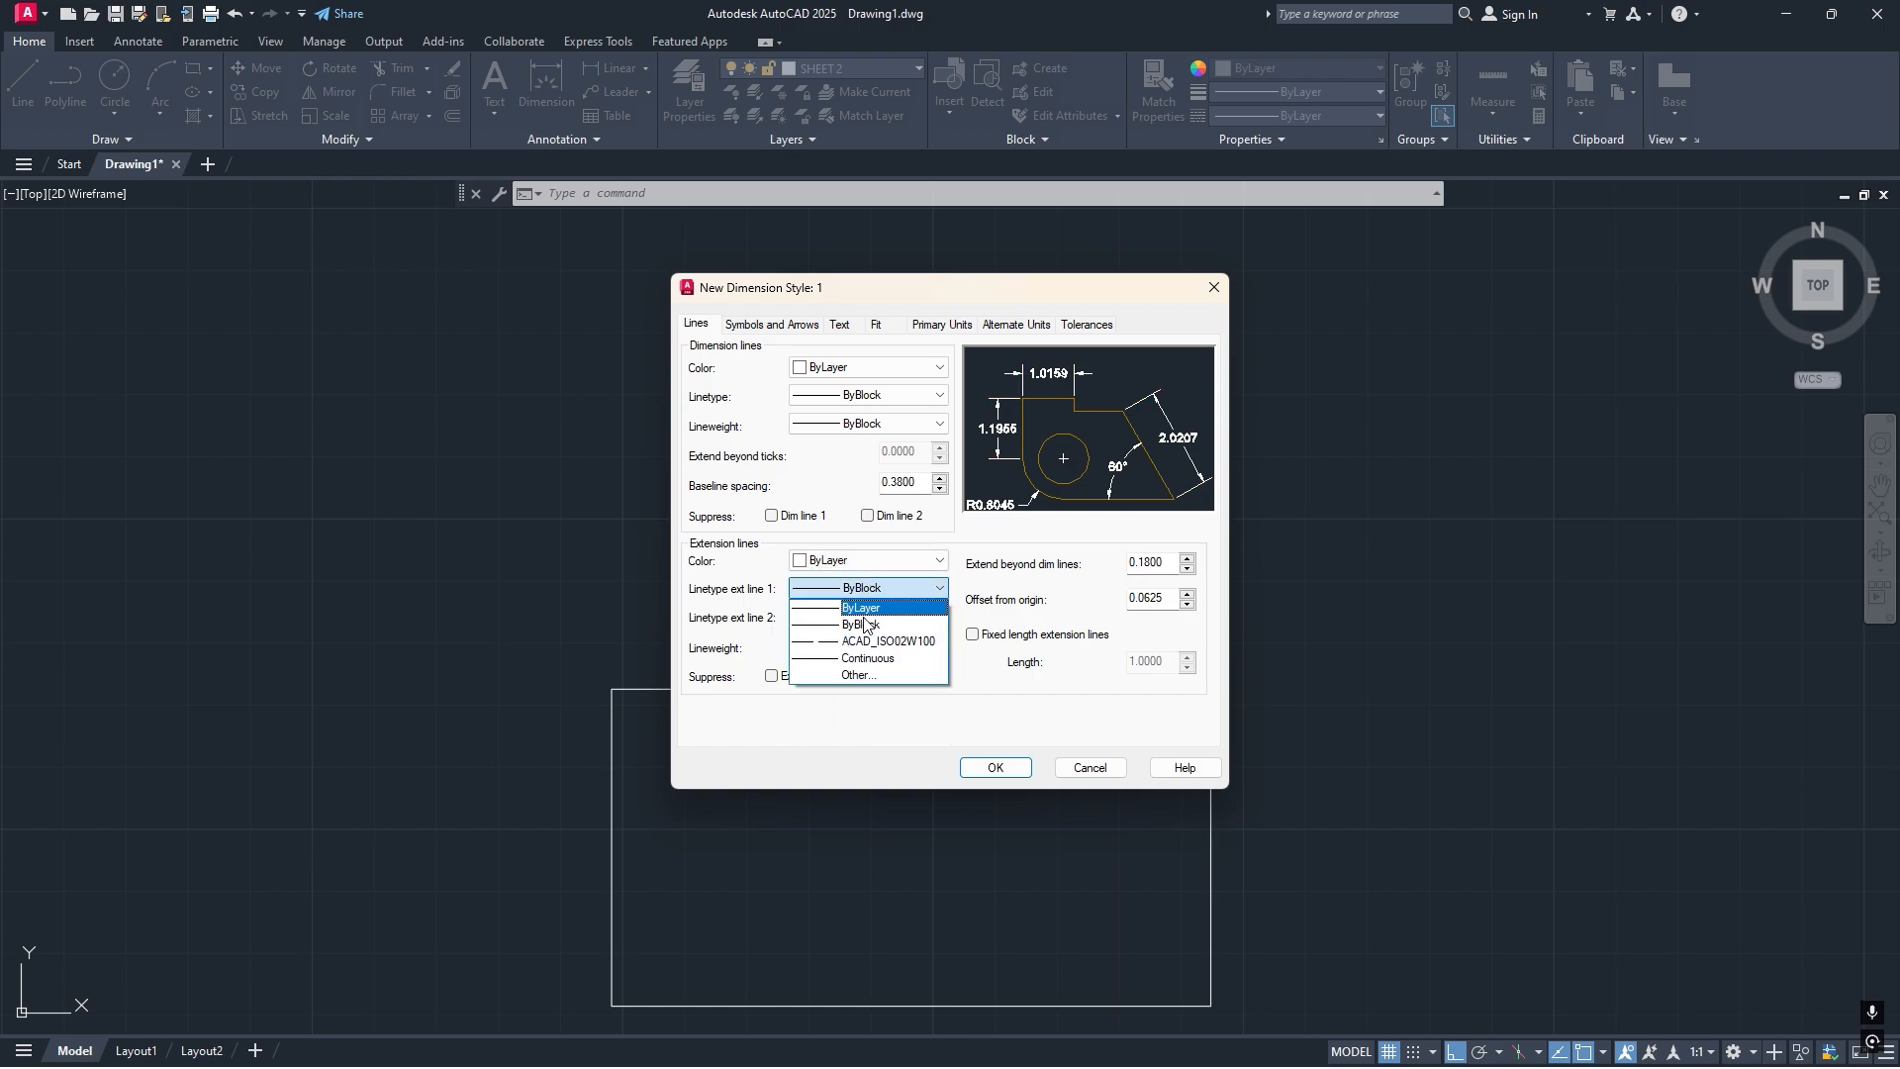
click(857, 636)
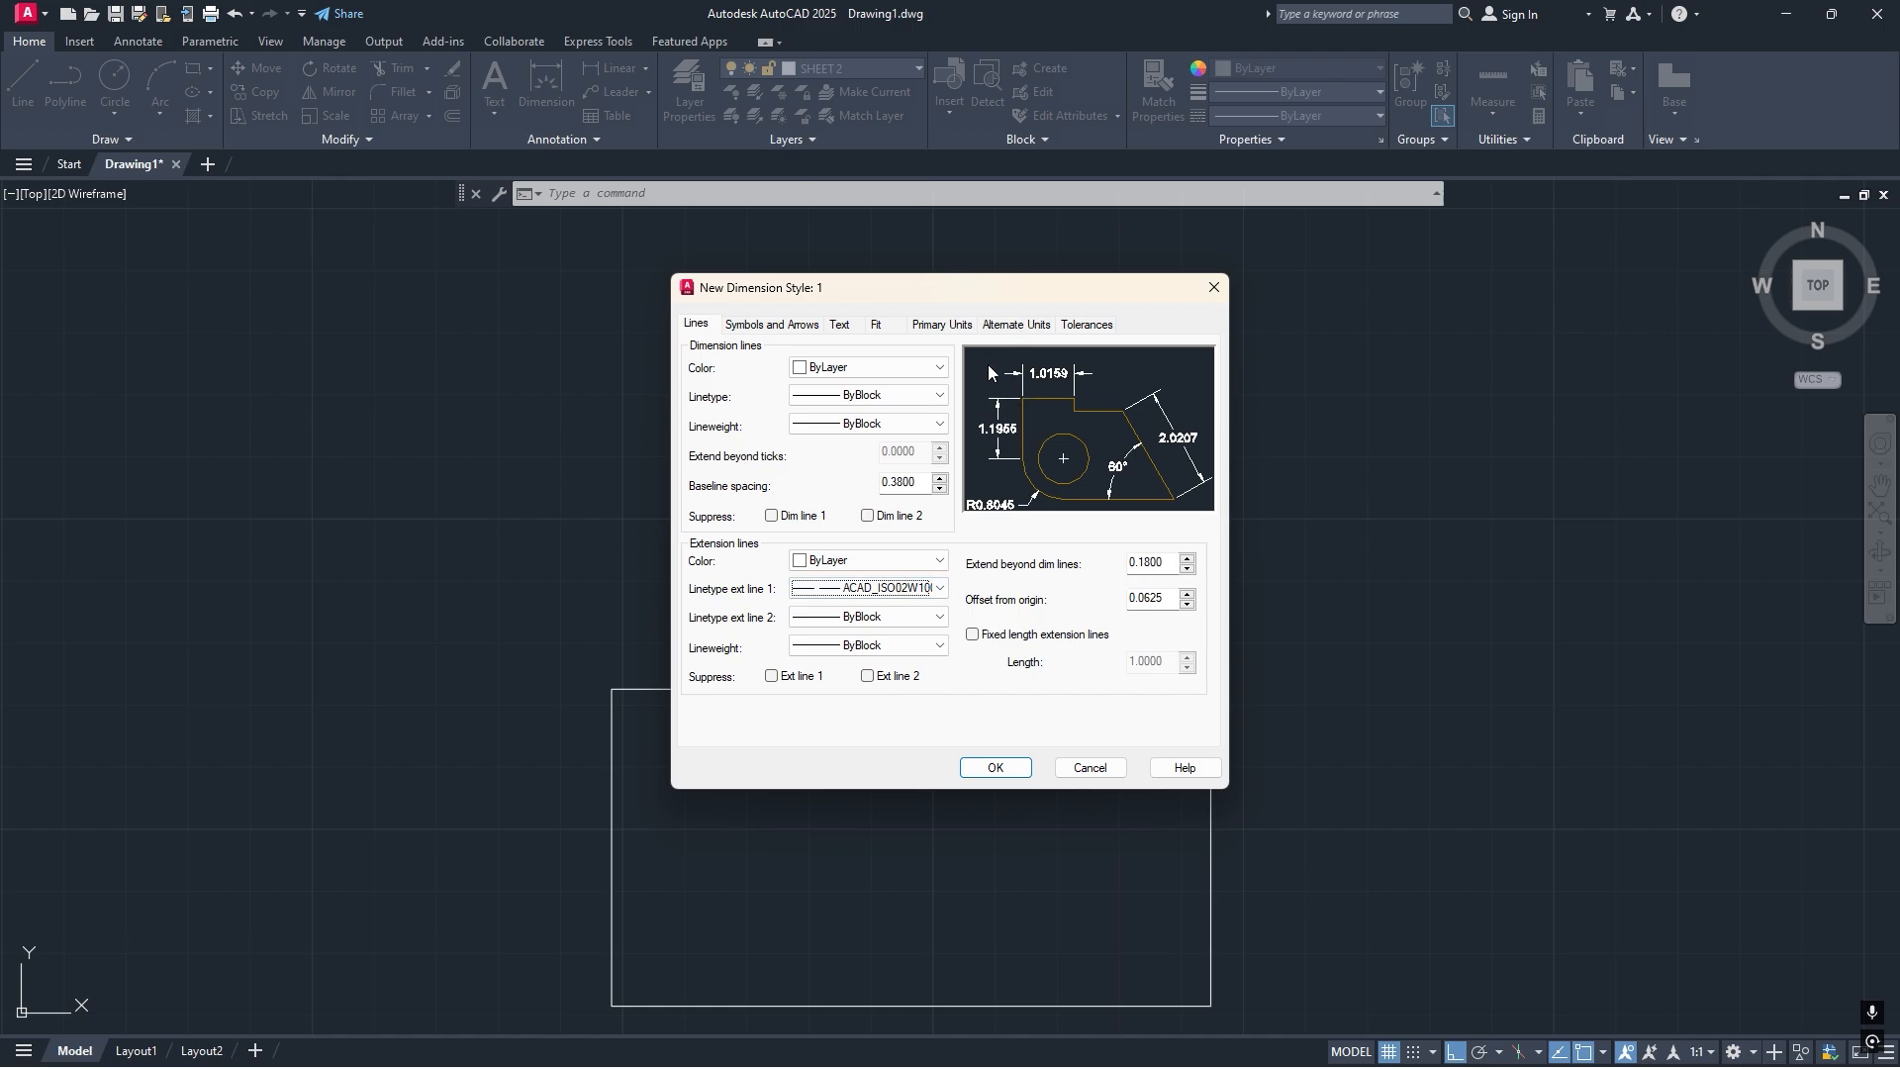
click(814, 595)
click(829, 608)
click(820, 626)
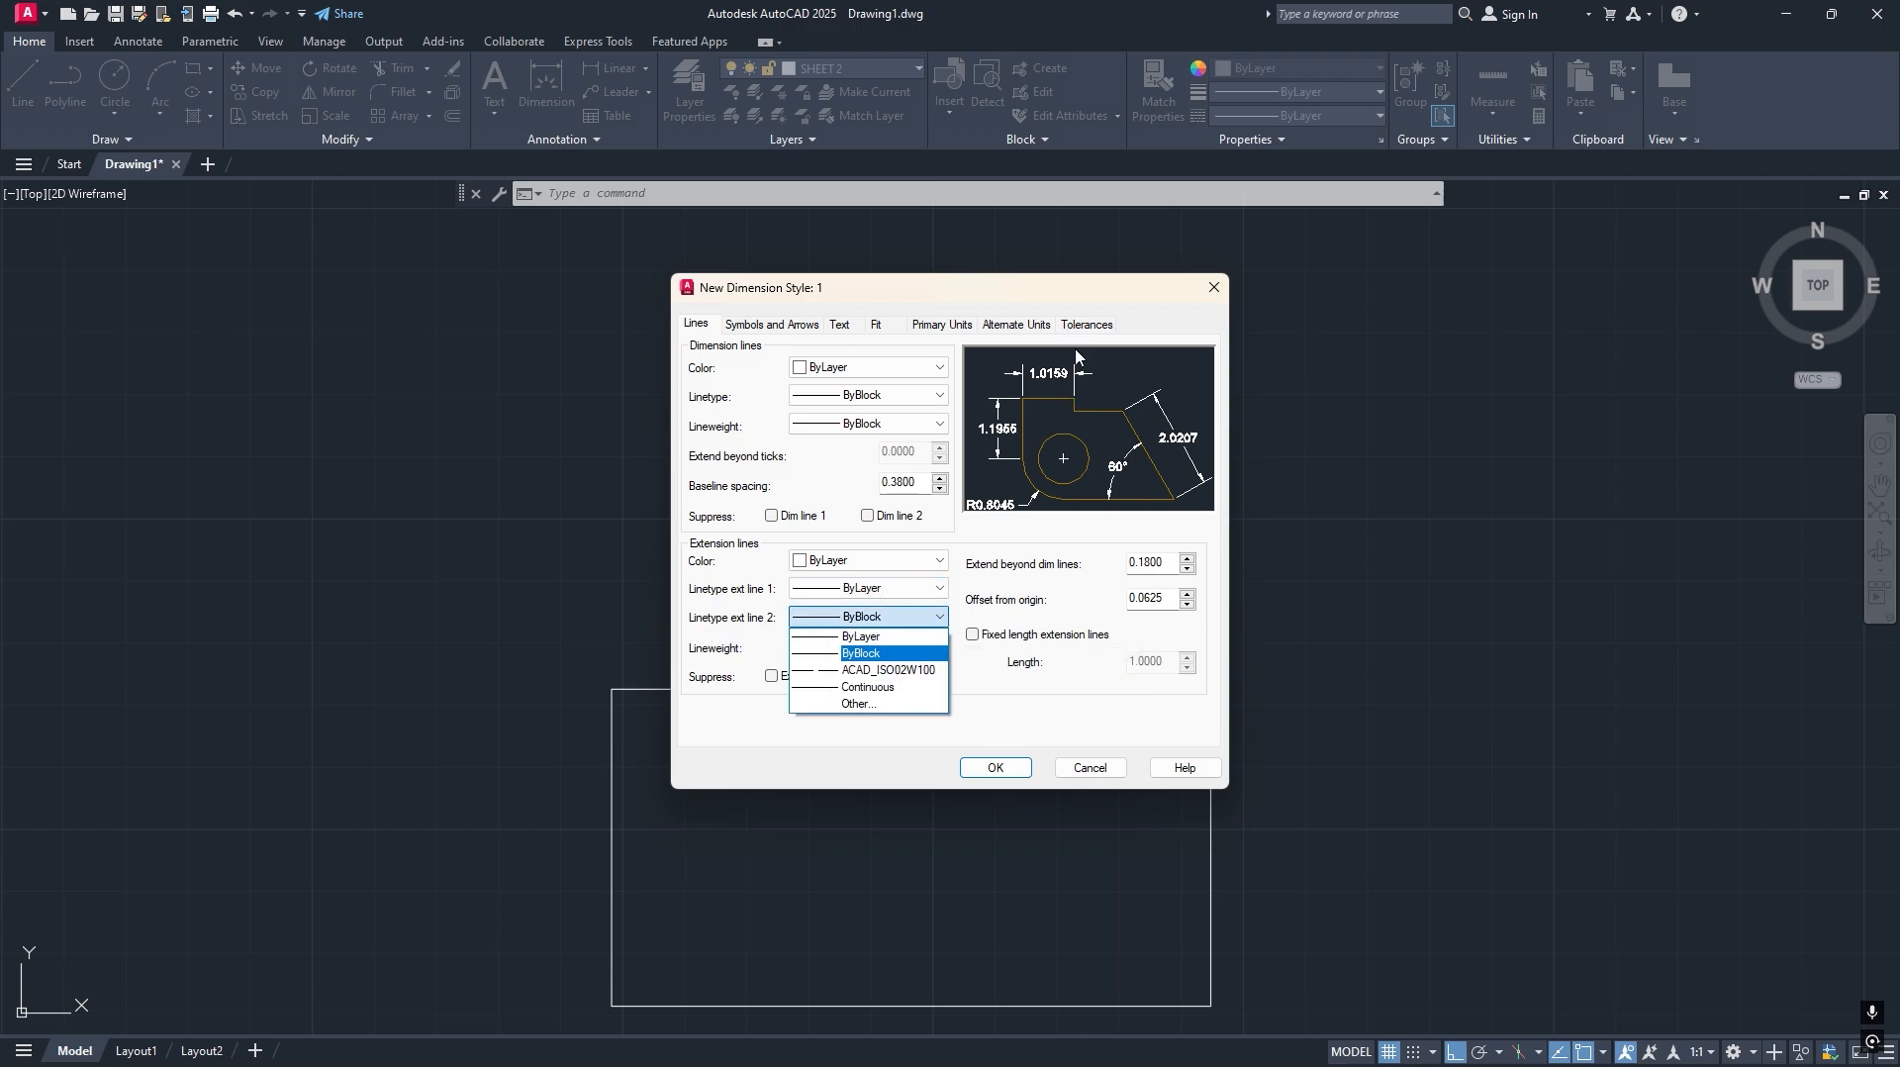
click(901, 617)
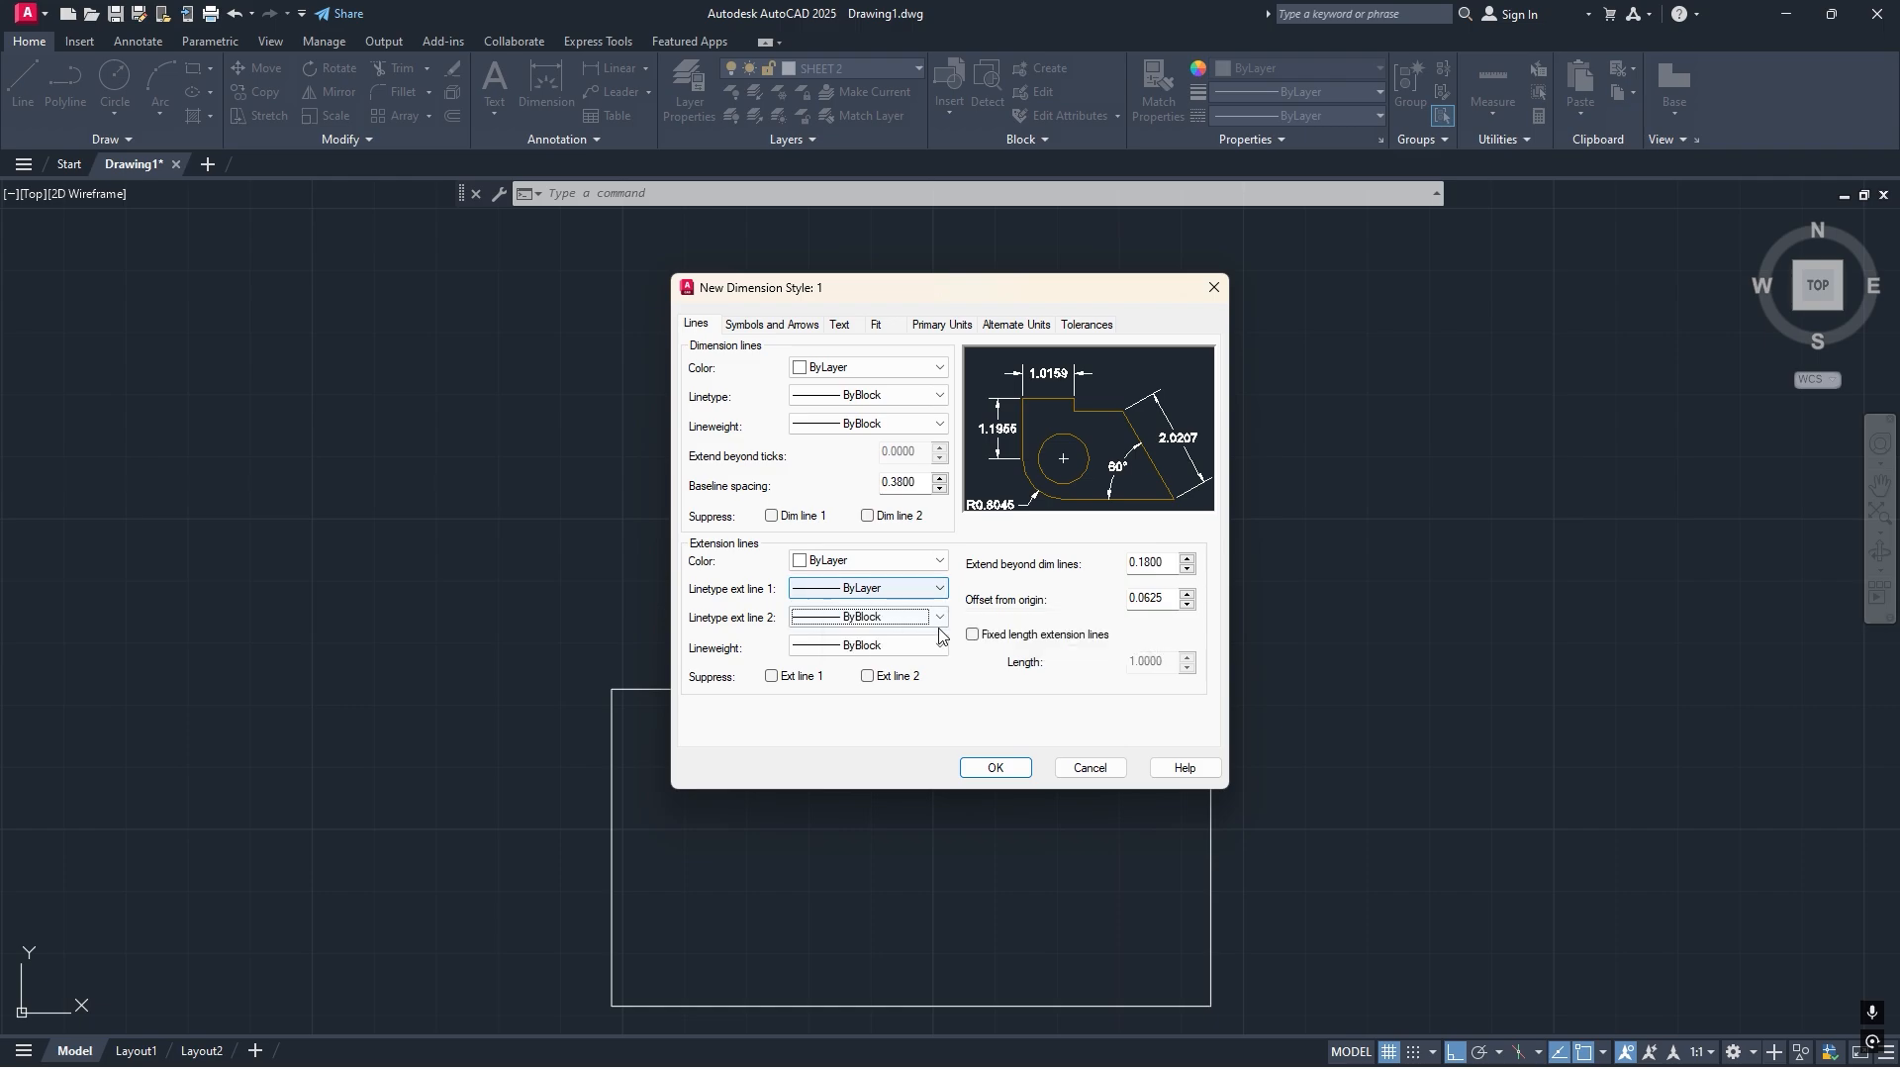
Try suppressing extension lines 1 and 2 in the style preview, and turn both suppressions off again.
click(773, 678)
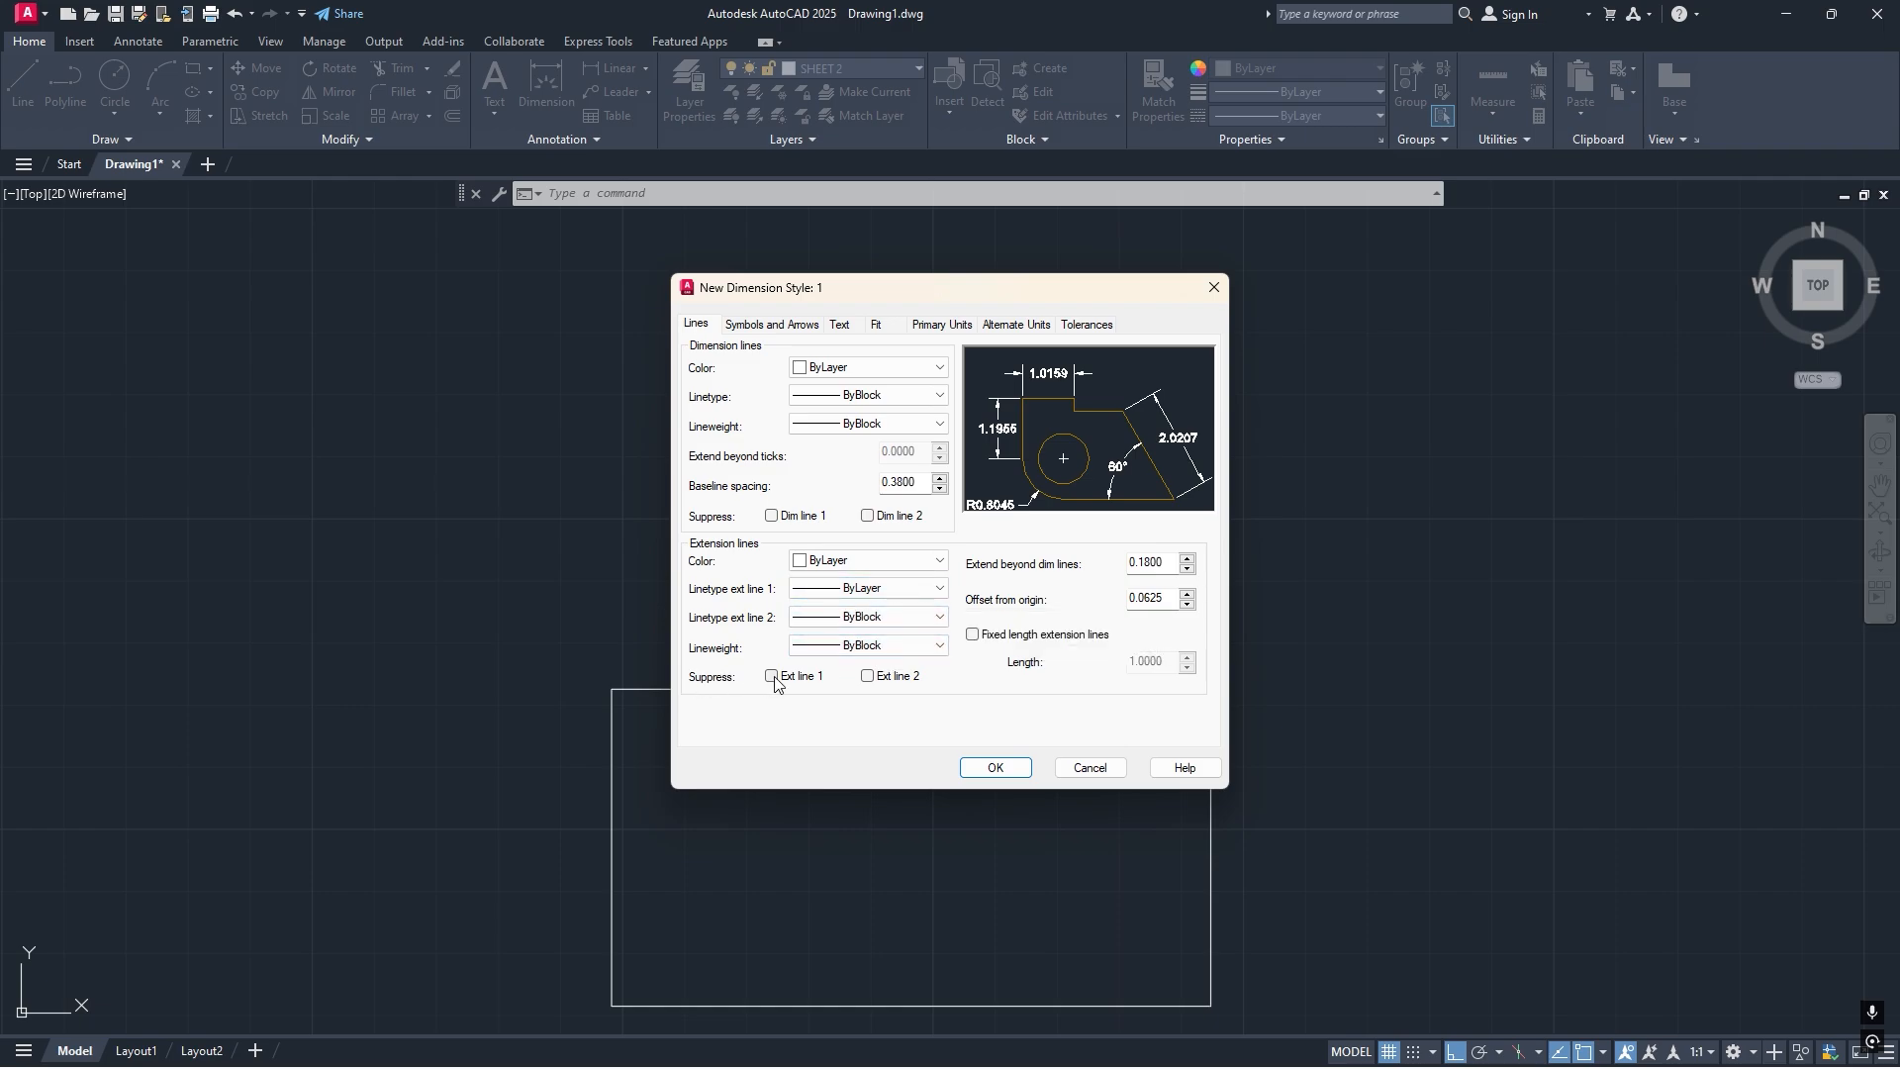
click(868, 677)
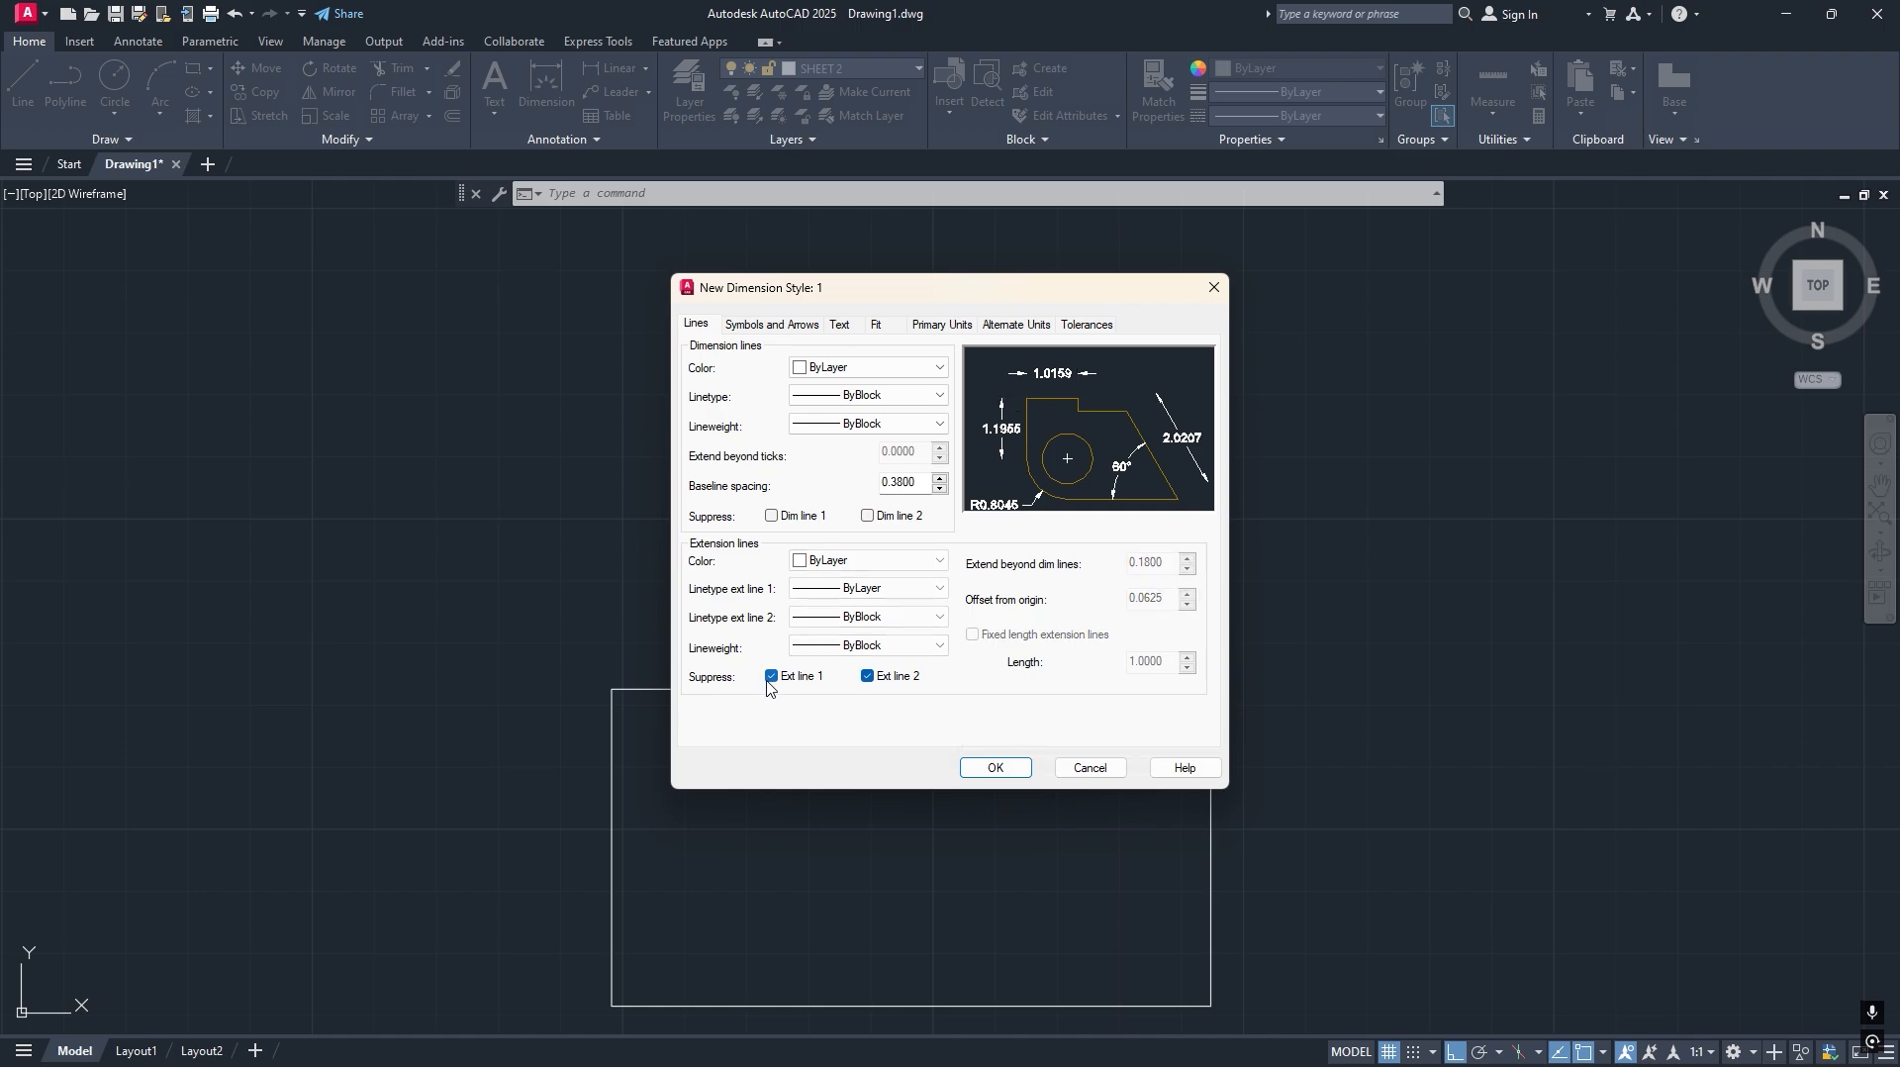
click(772, 677)
click(868, 677)
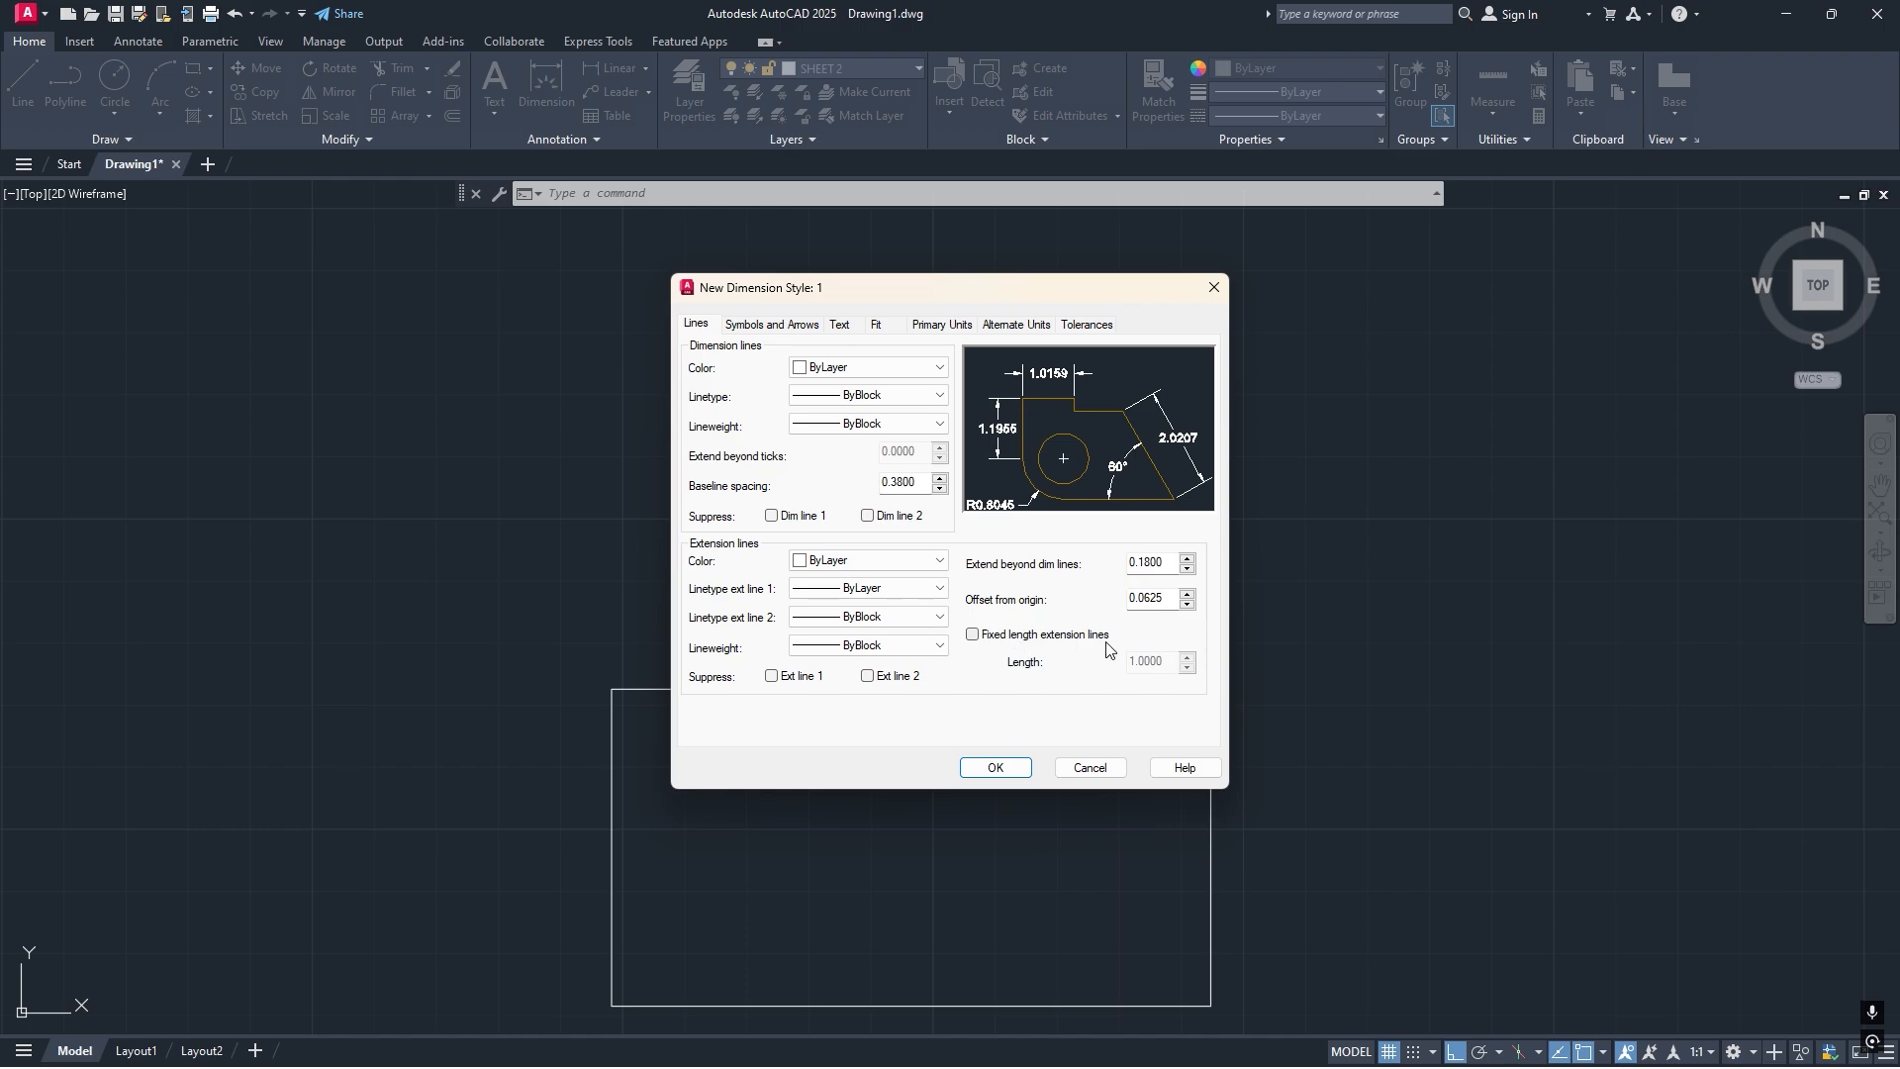
Enable fixed length extension lines with a length of 5, save the style and close the style manager.
click(974, 638)
double_click(1165, 660)
text(5)
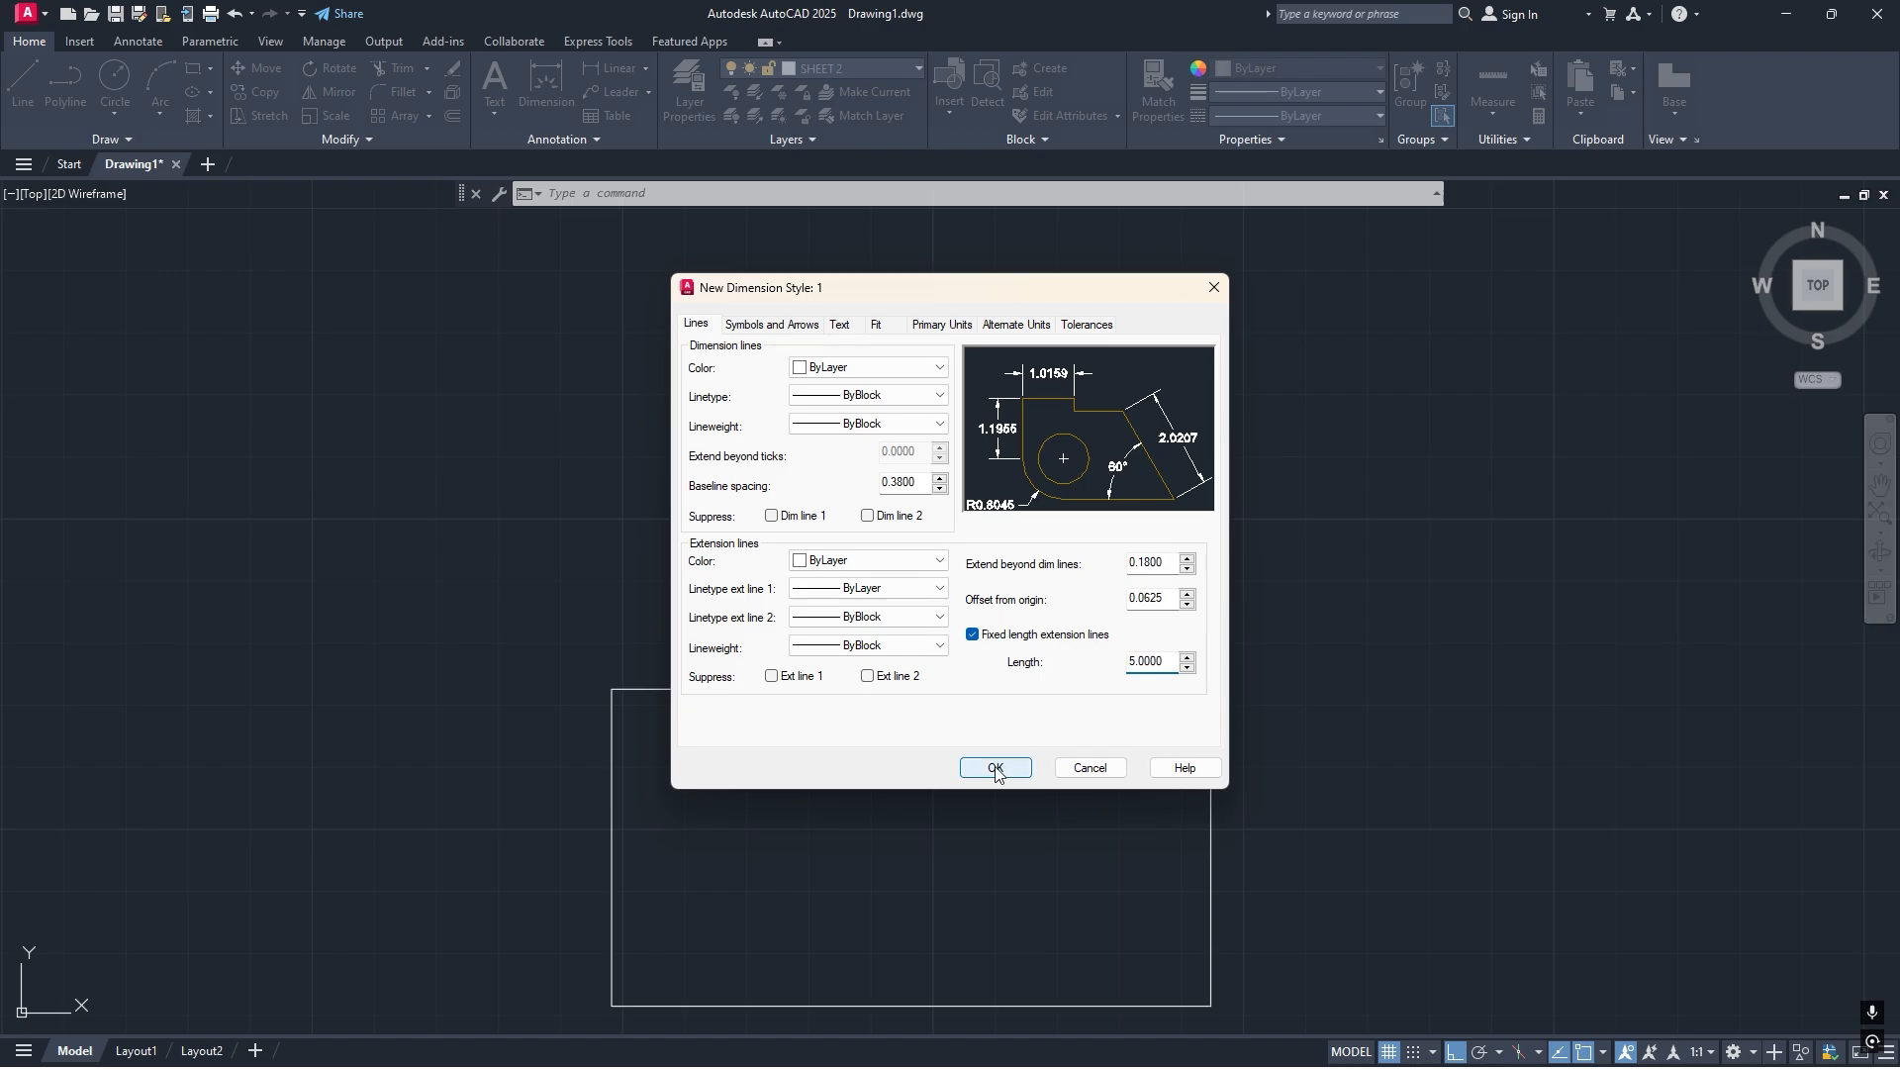
click(996, 769)
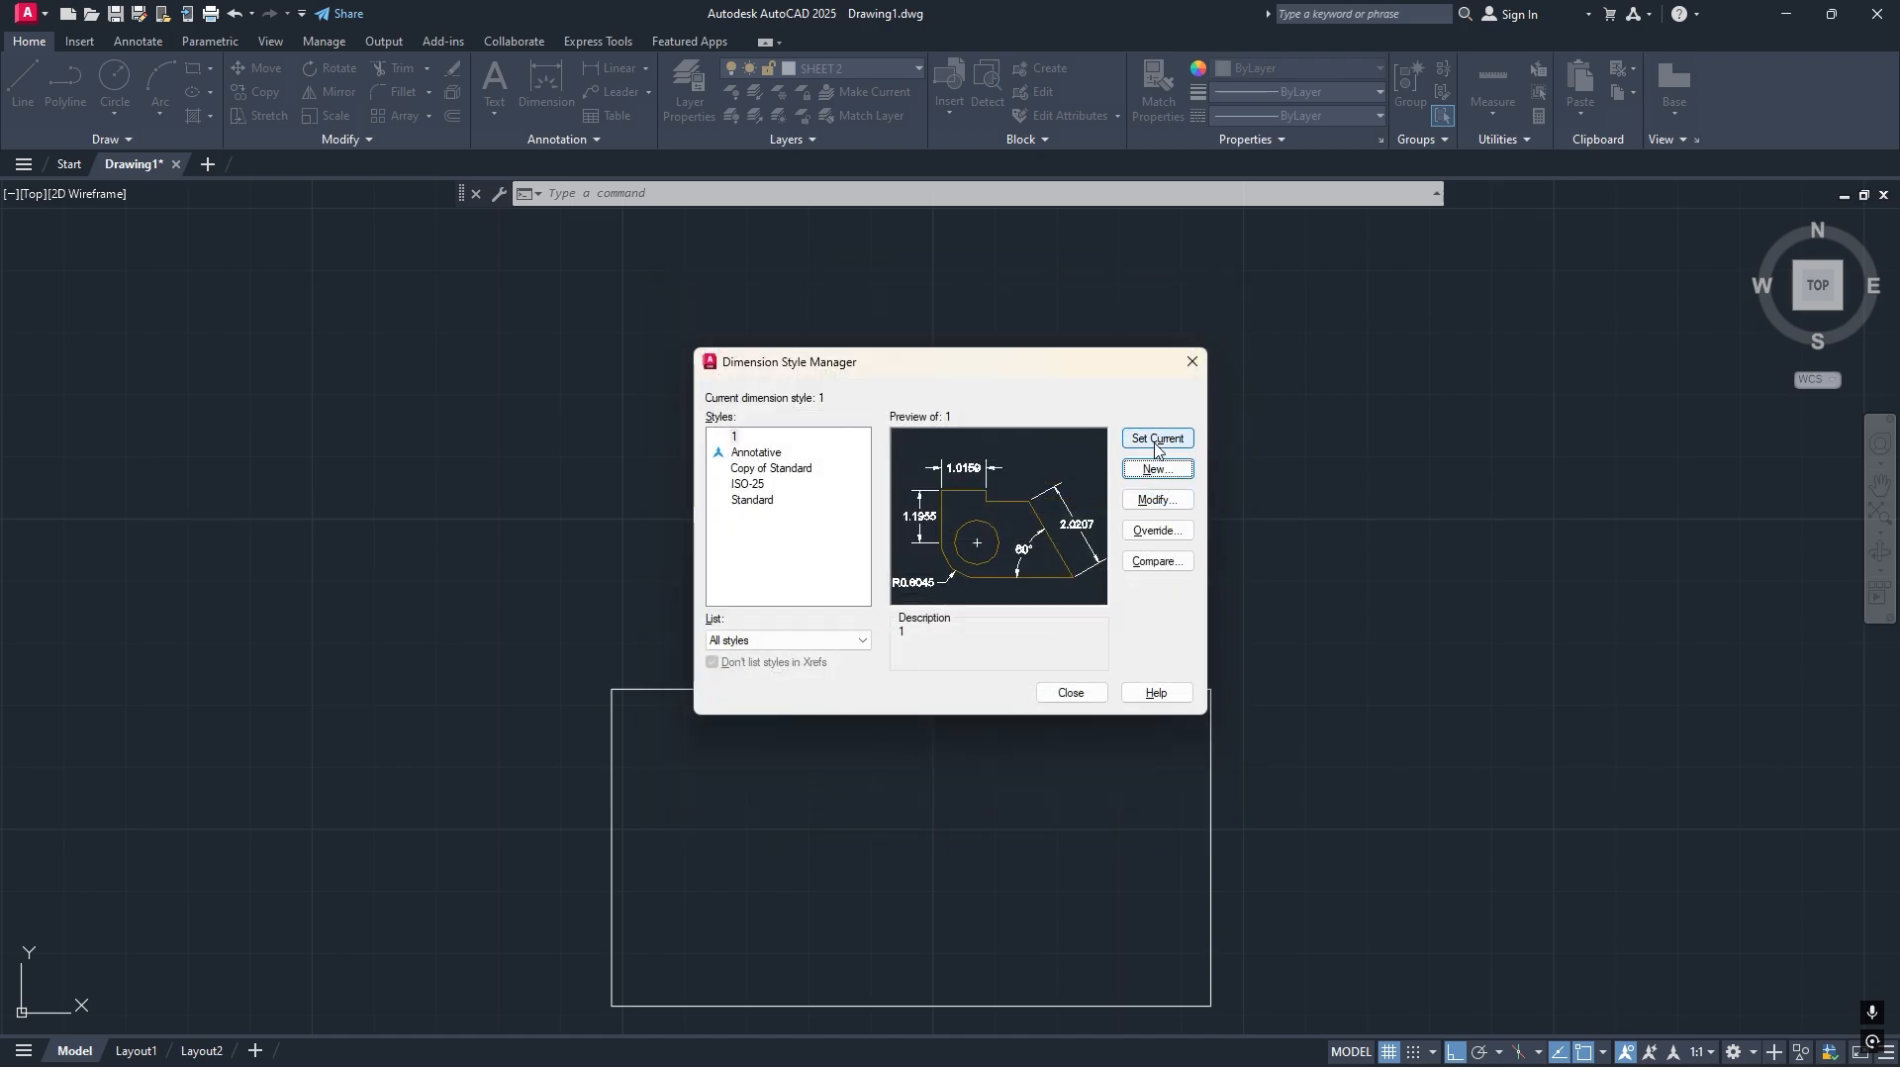
click(1060, 707)
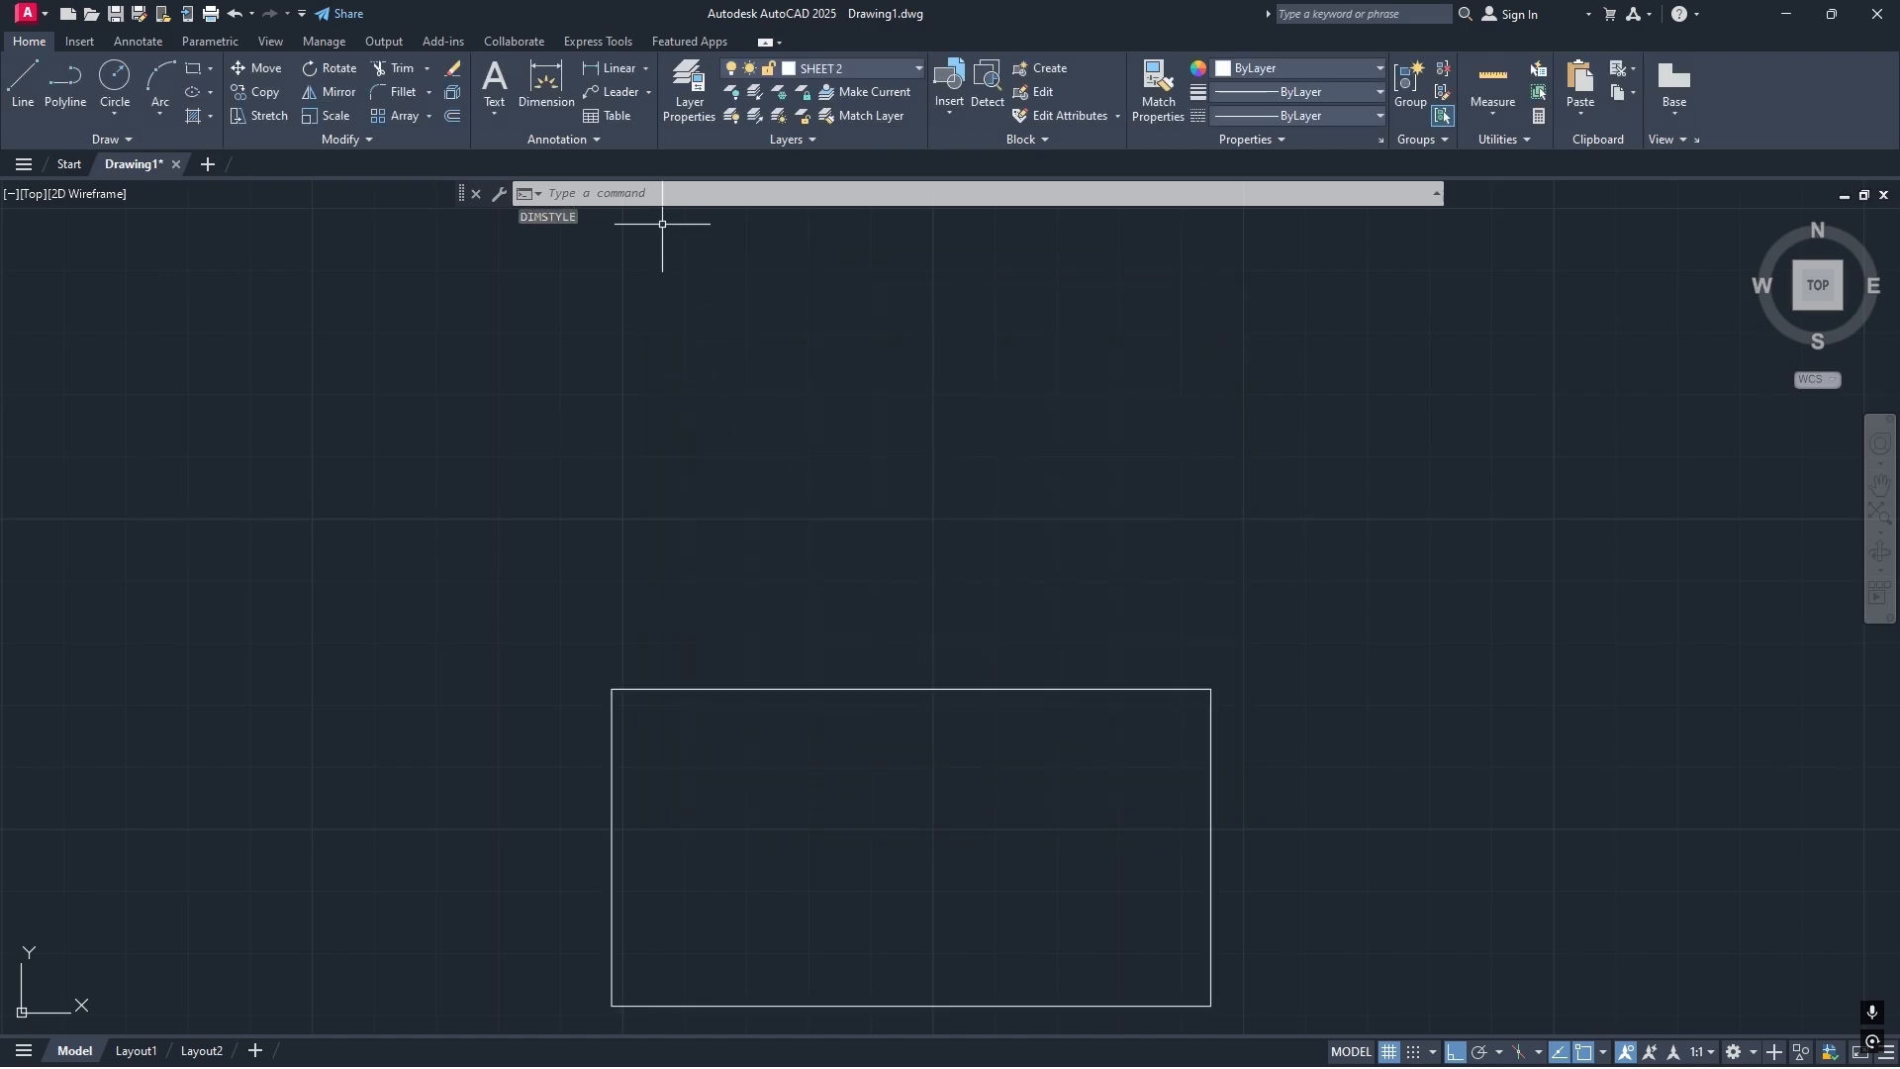
Add a horizontal linear dimension across the rectangle's top edge, placed above it, and inspect its extension lines up close.
click(619, 71)
click(611, 690)
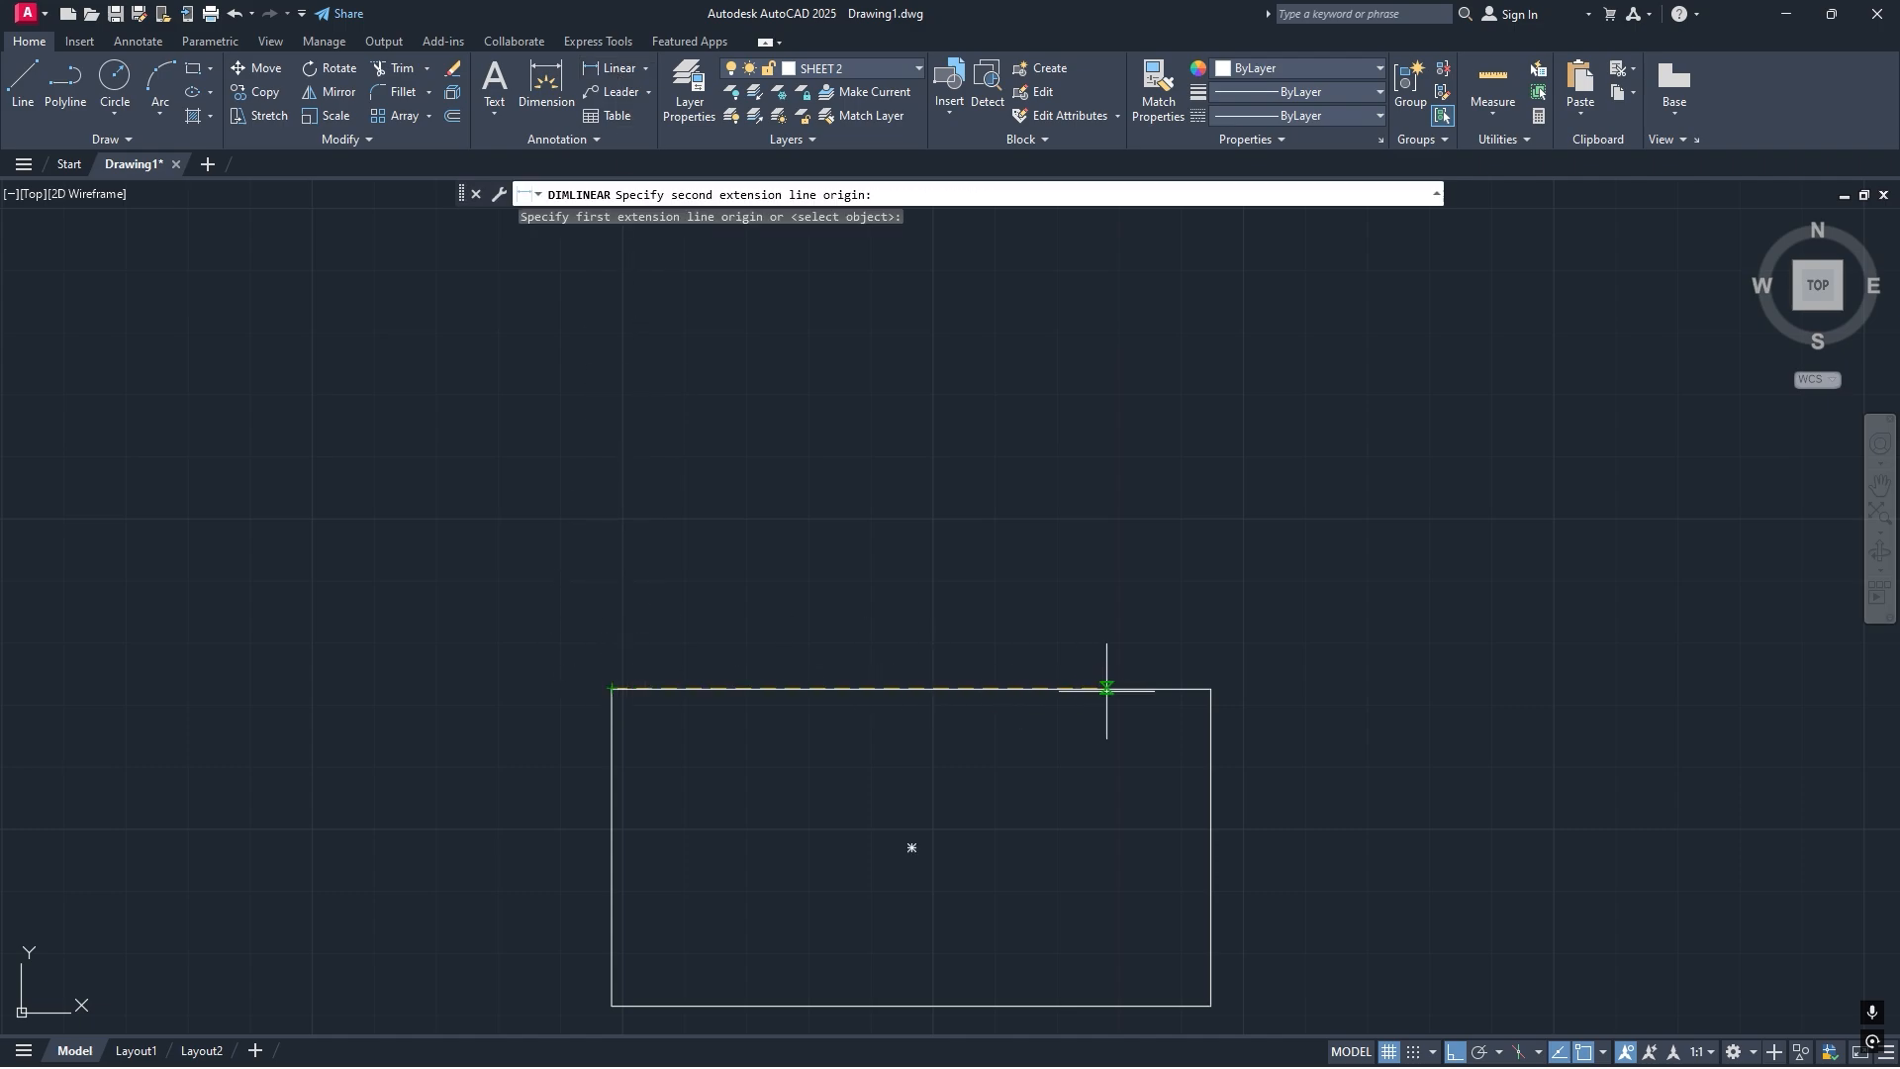
click(1210, 690)
click(1211, 524)
scroll(1227, 515, up, 5)
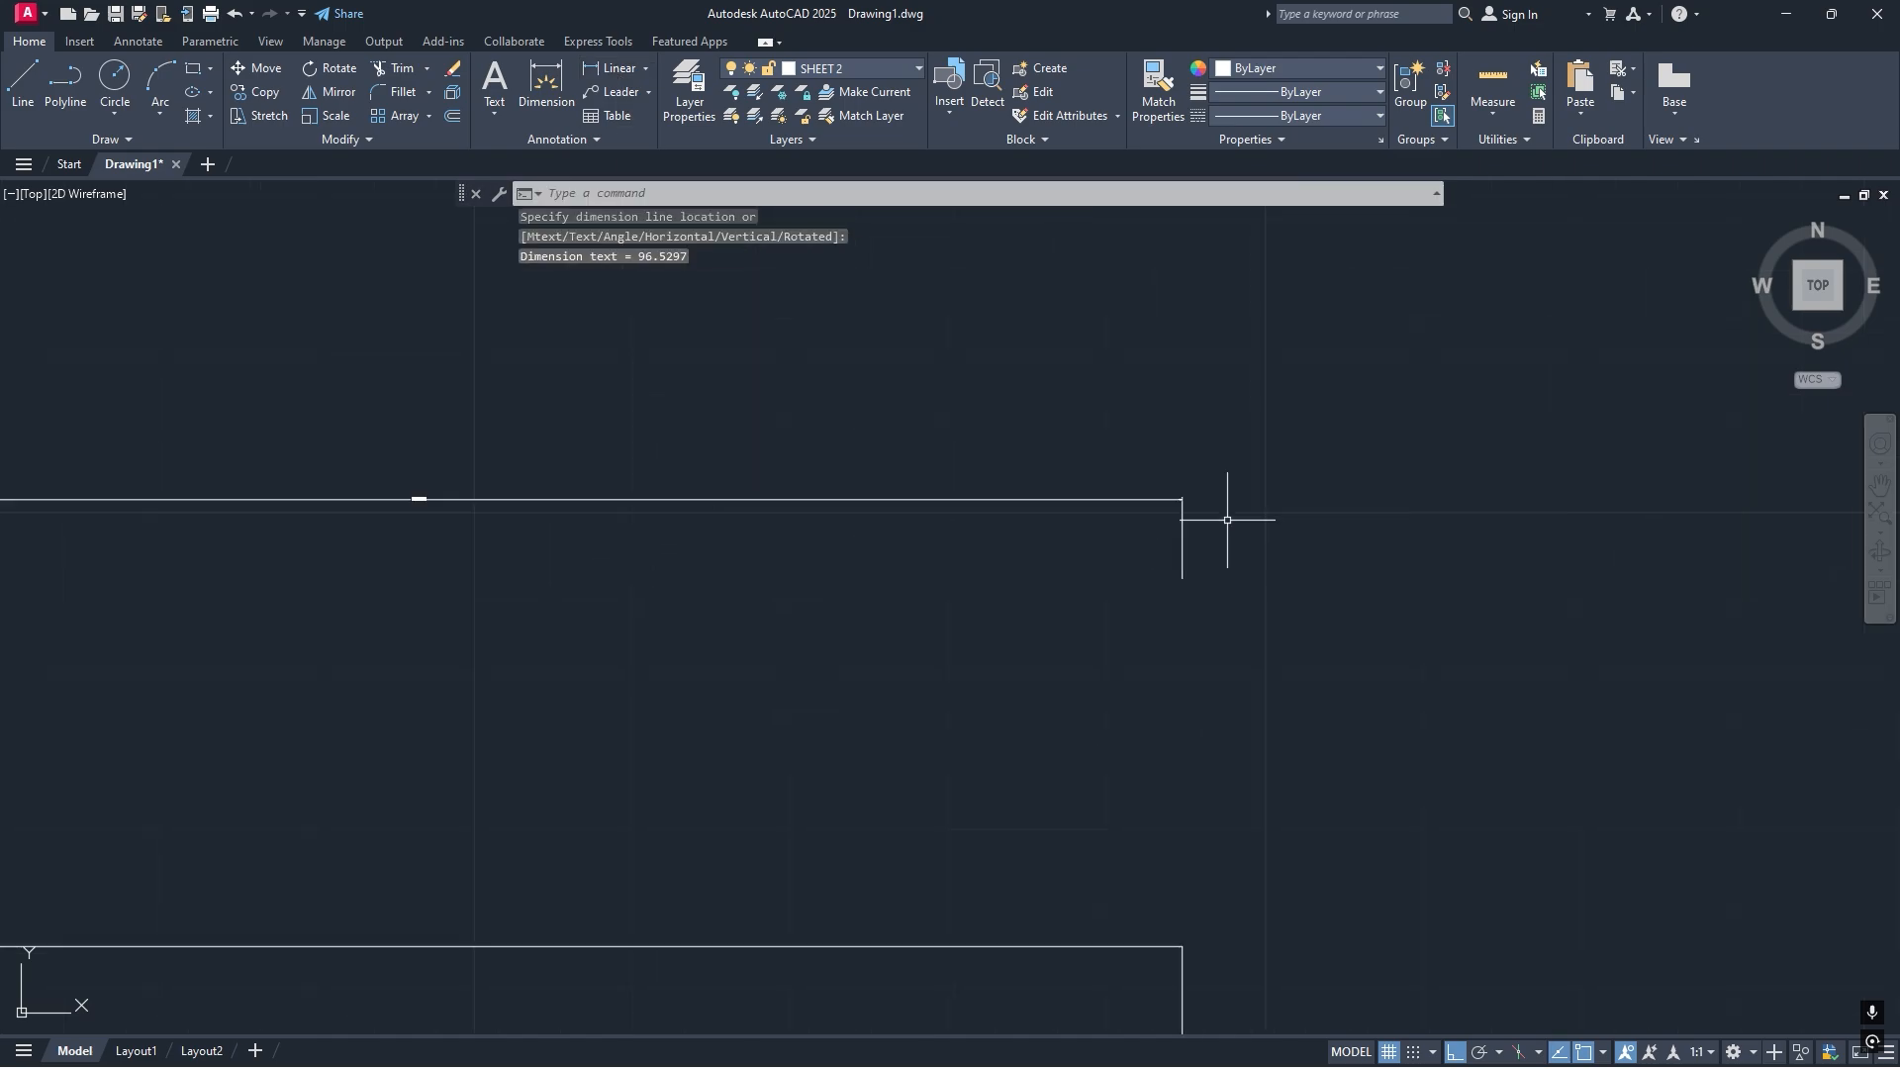
scroll(1137, 446, down, 5)
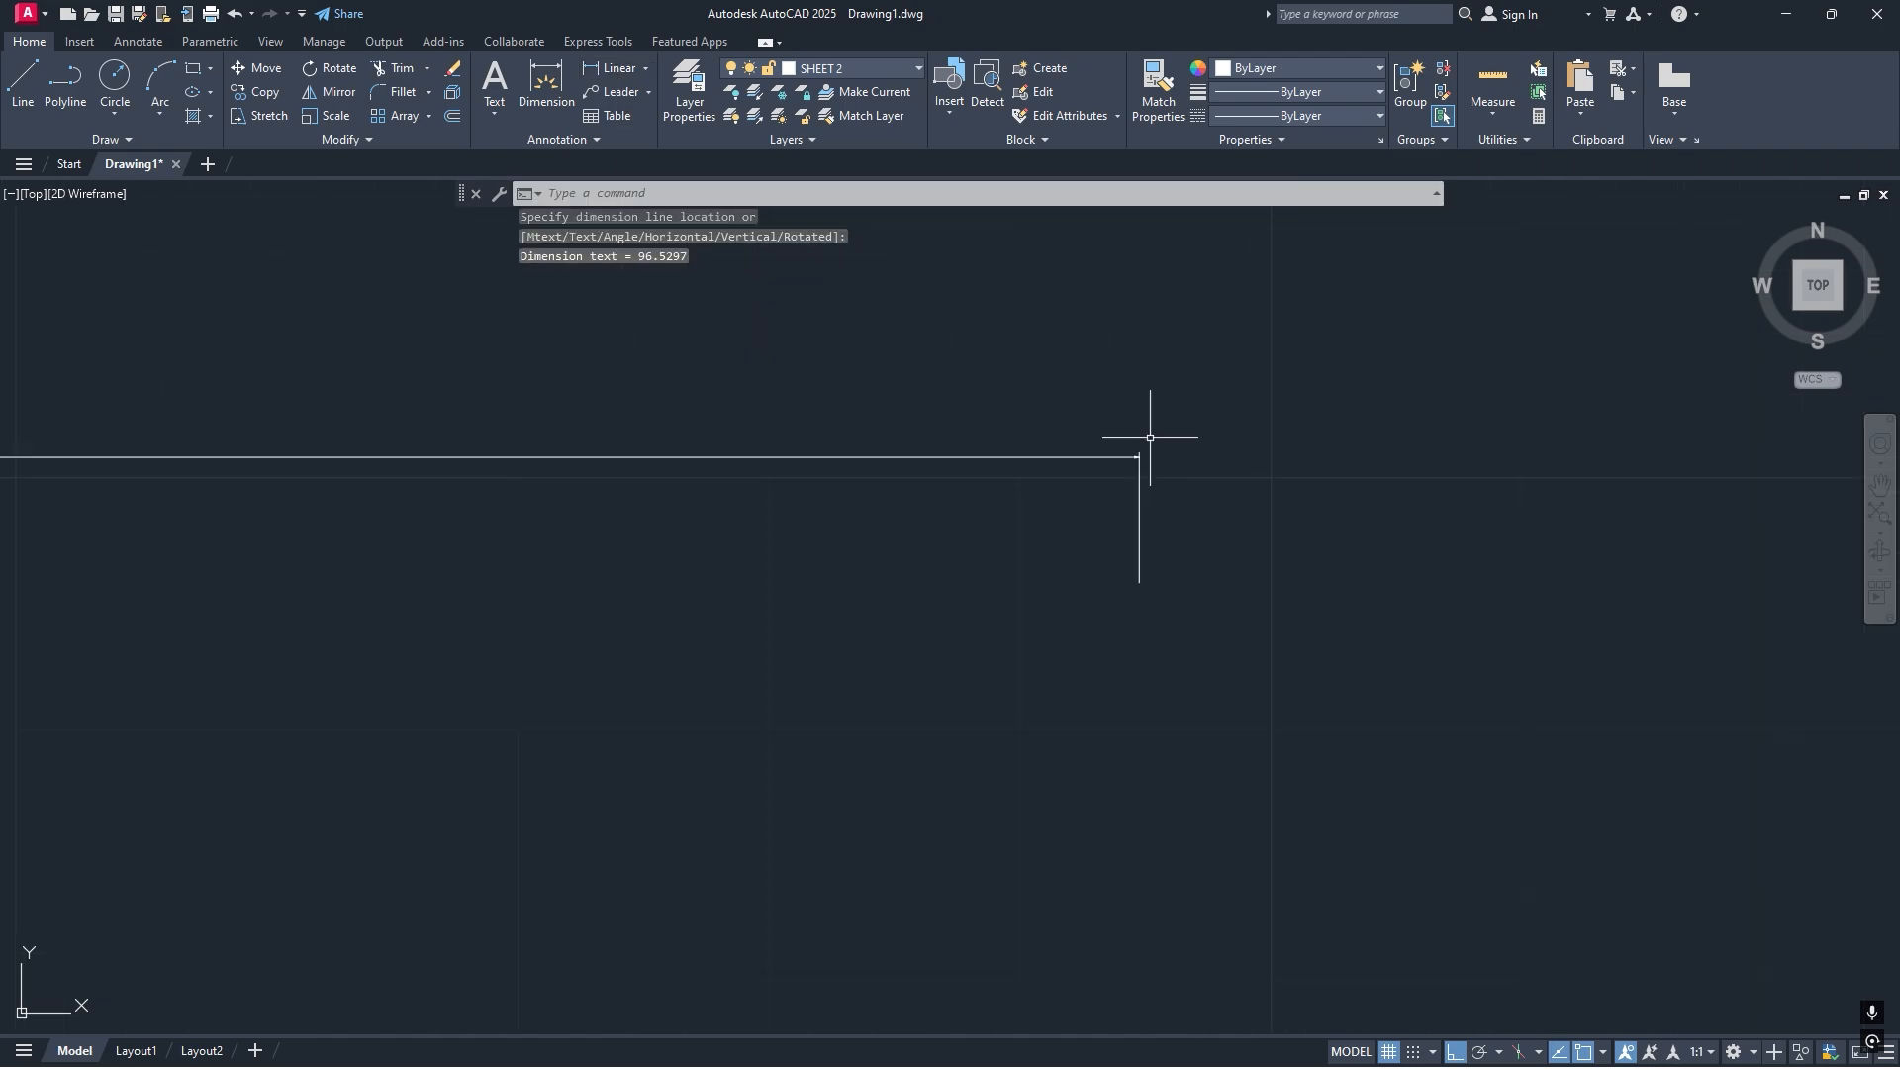
scroll(1141, 490, down, 5)
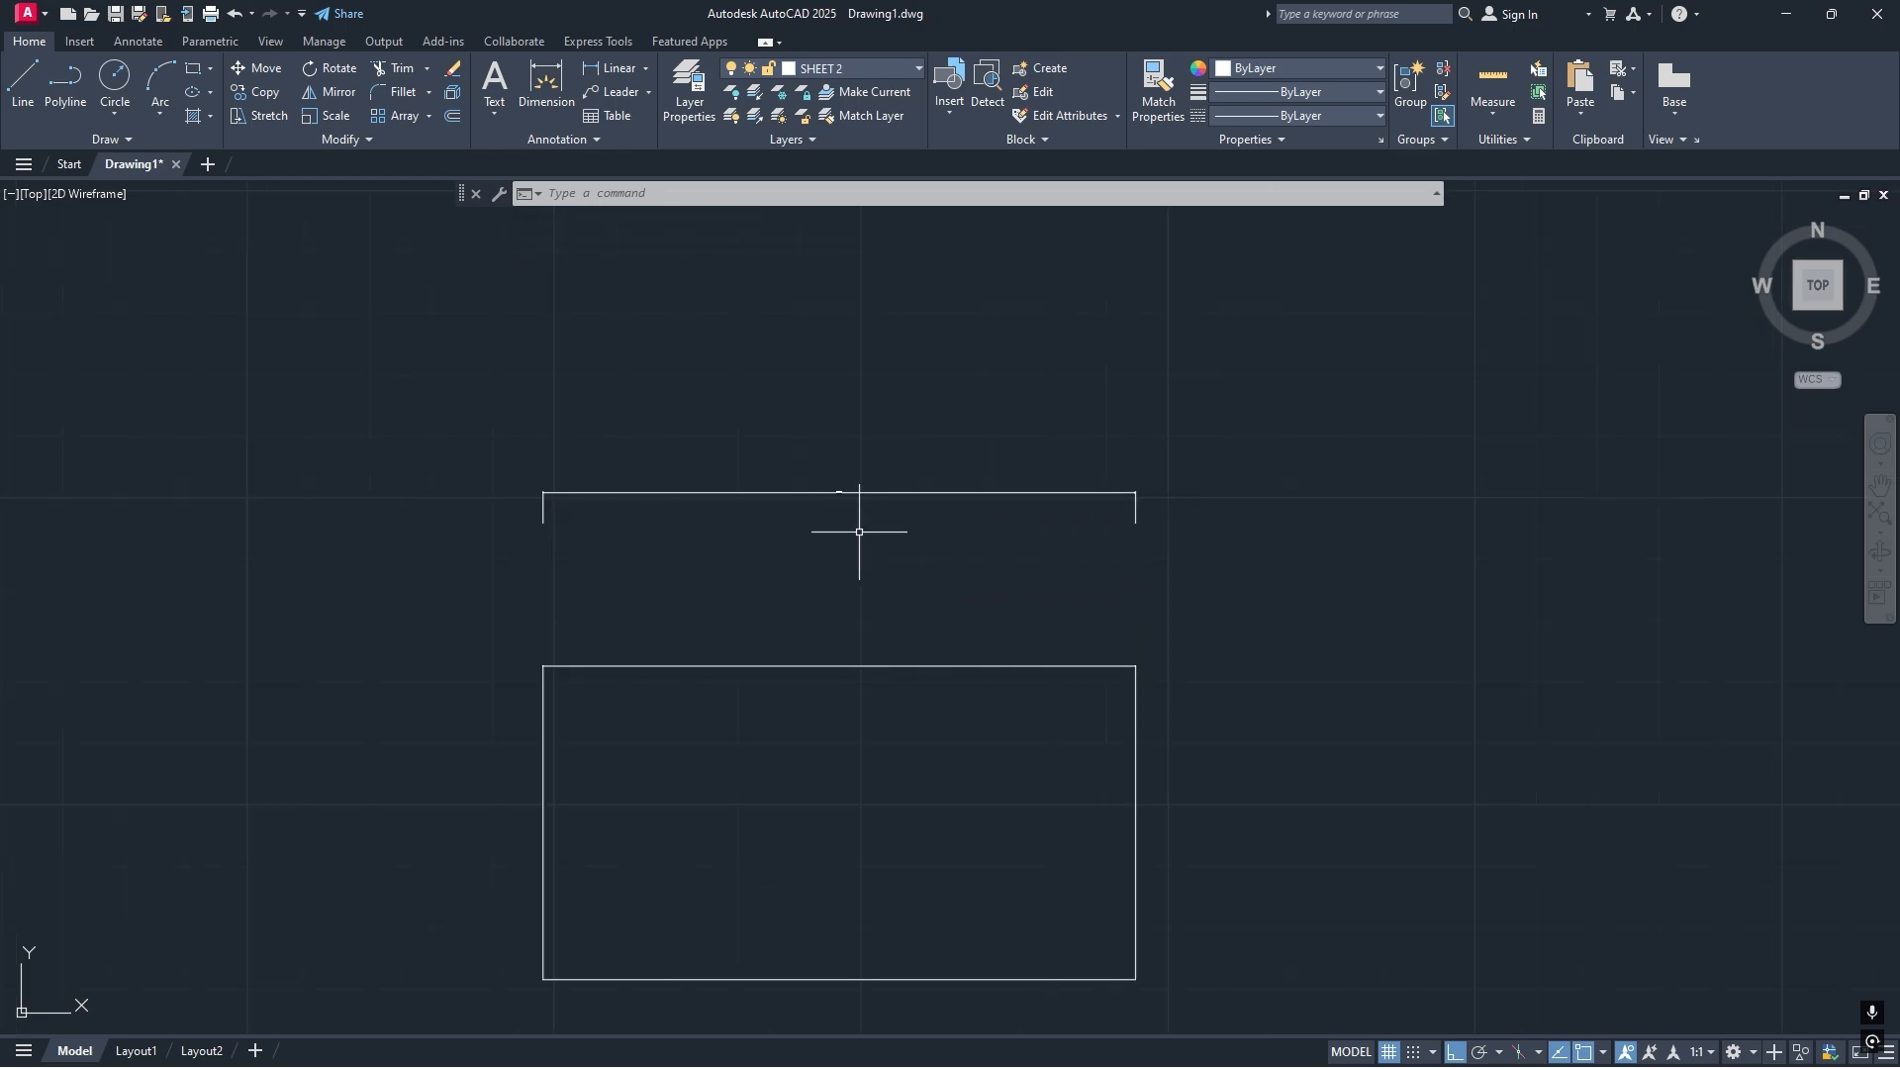
text(d)
key(Return)
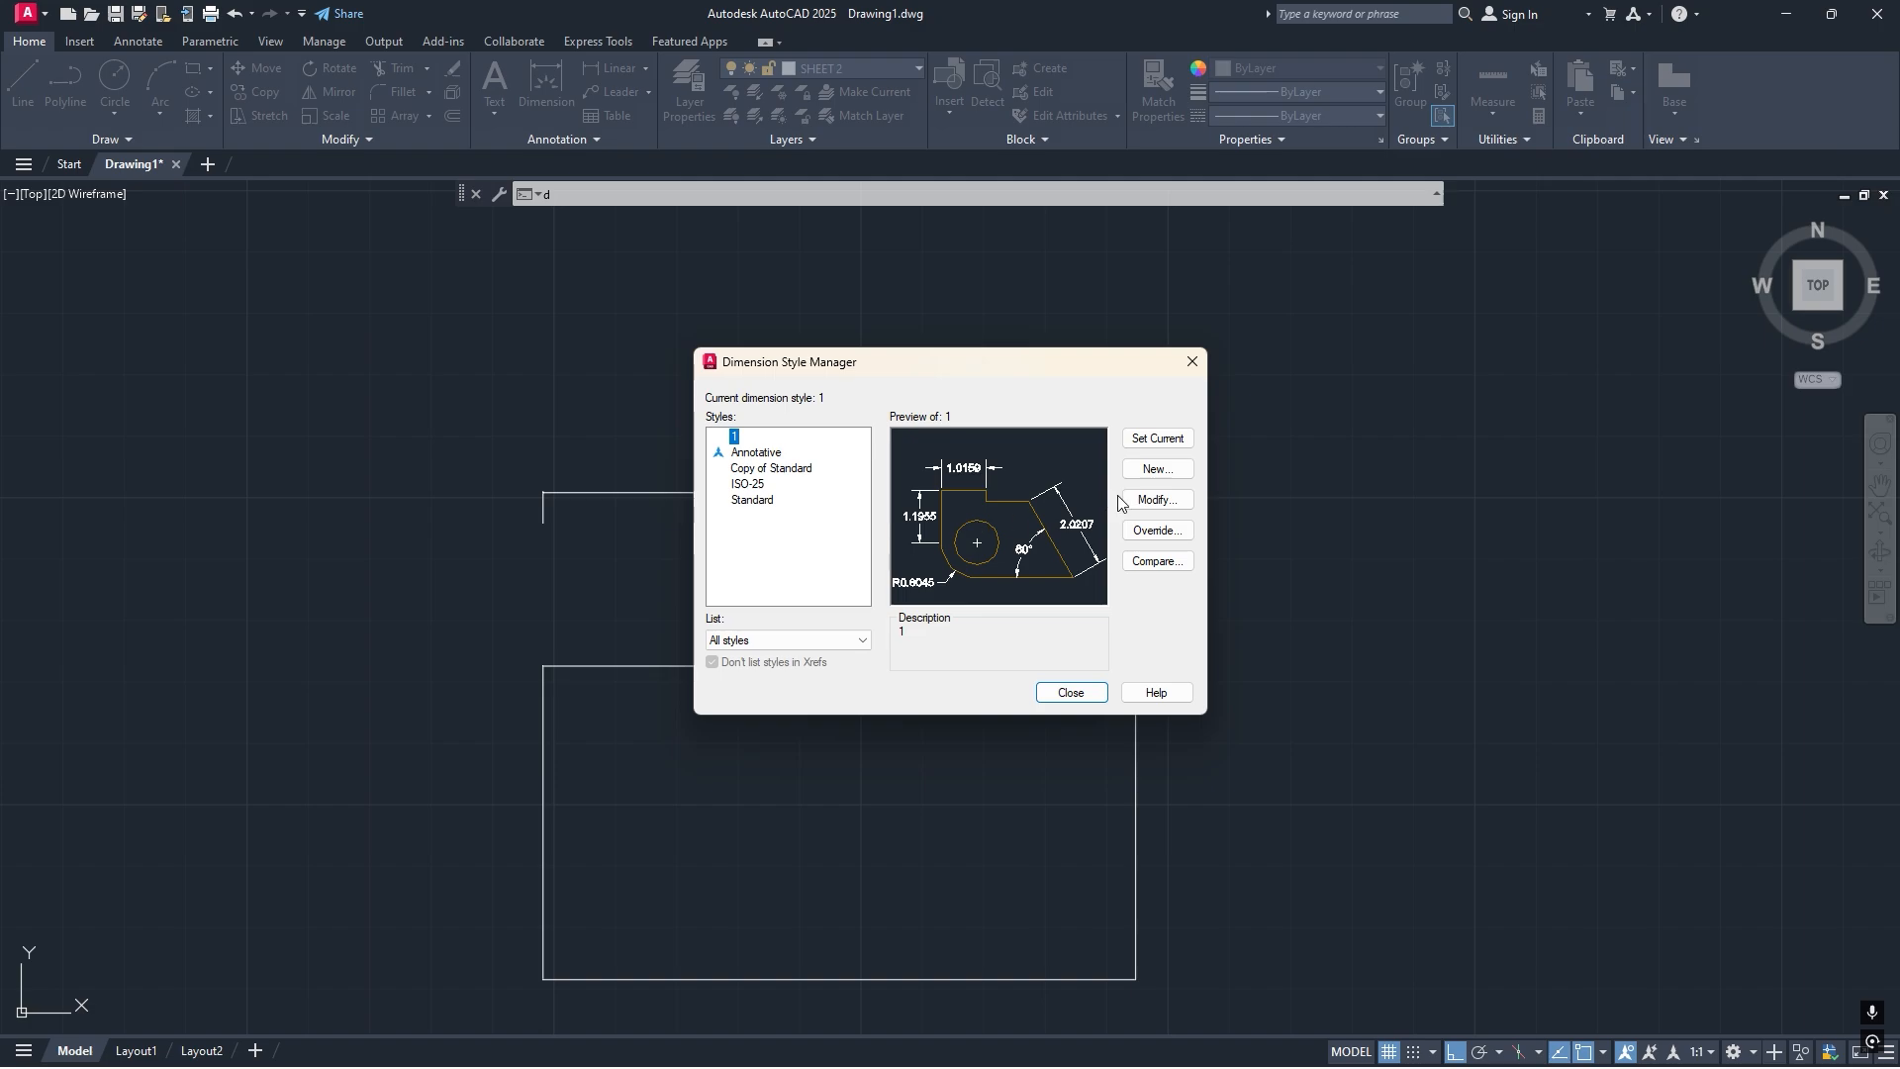
key(Escape)
Open dimension style 1 for modification and turn off its fixed length extension lines.
text(d)
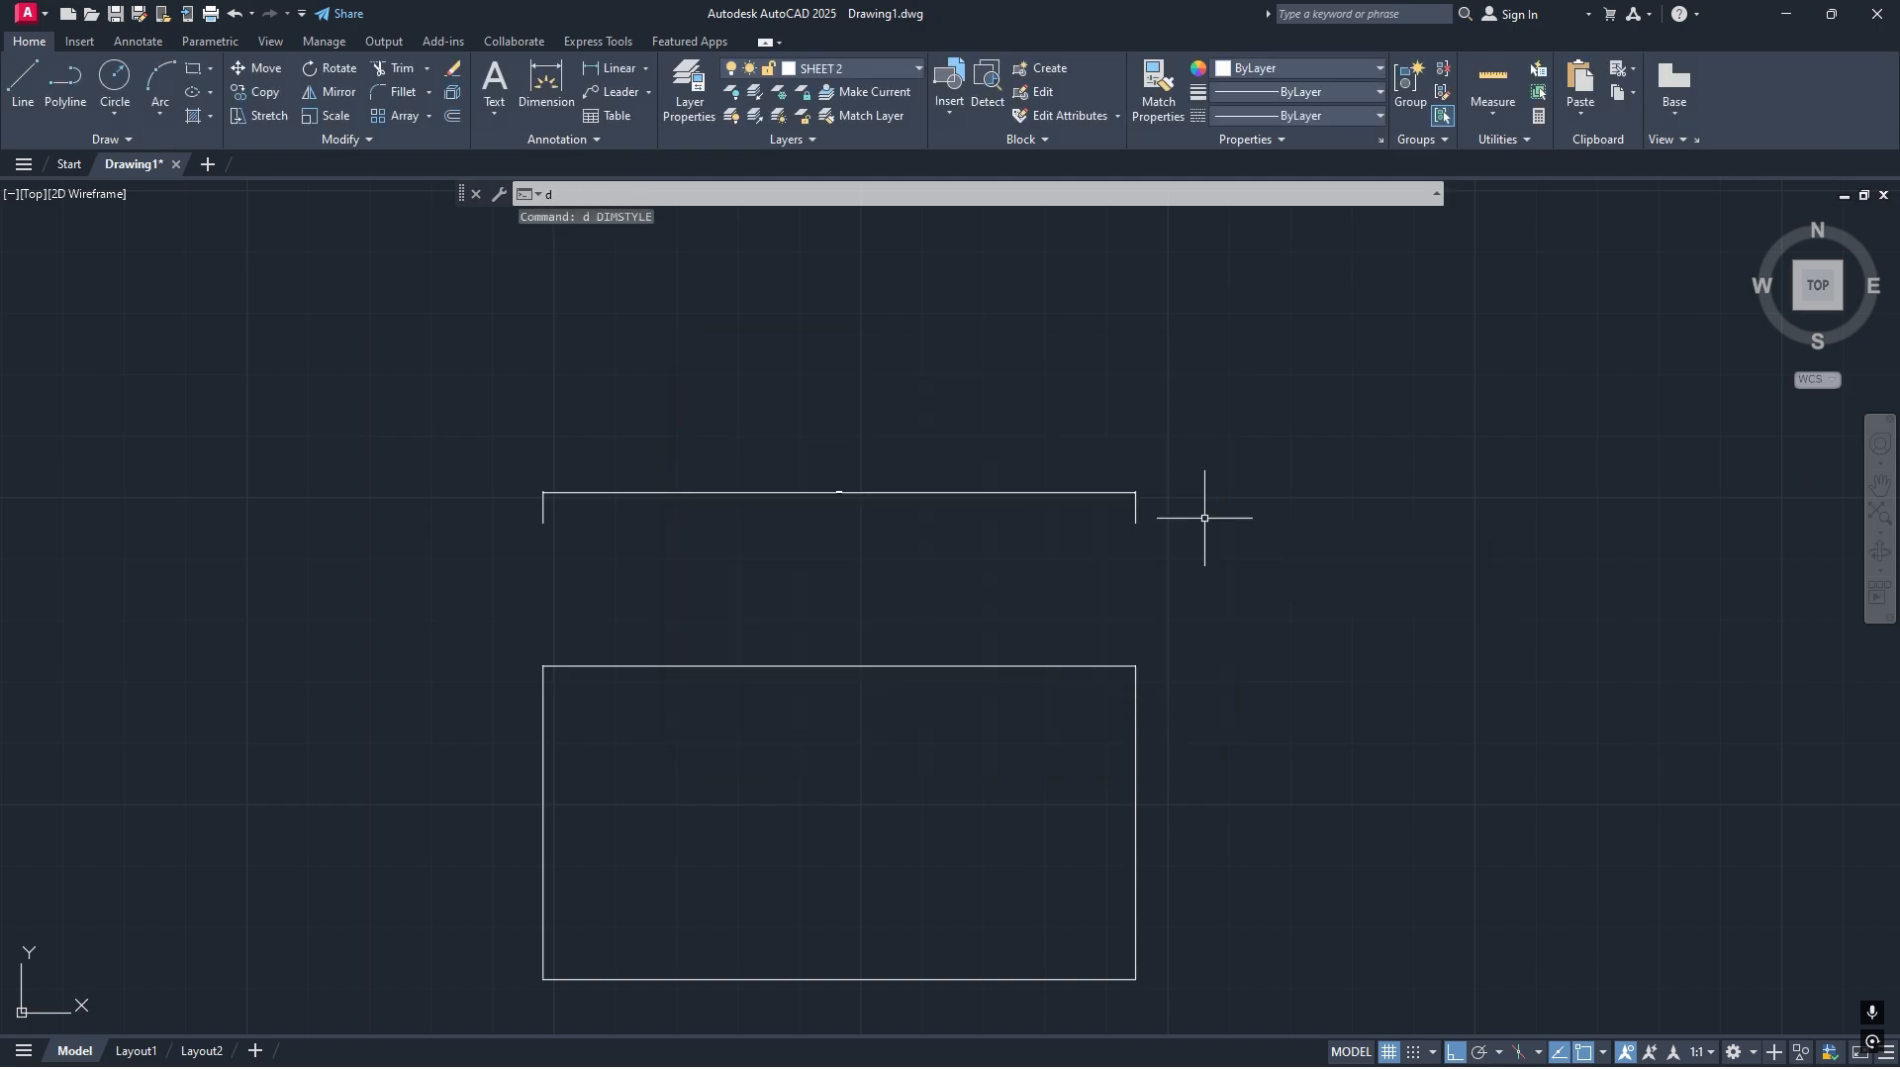
key(Return)
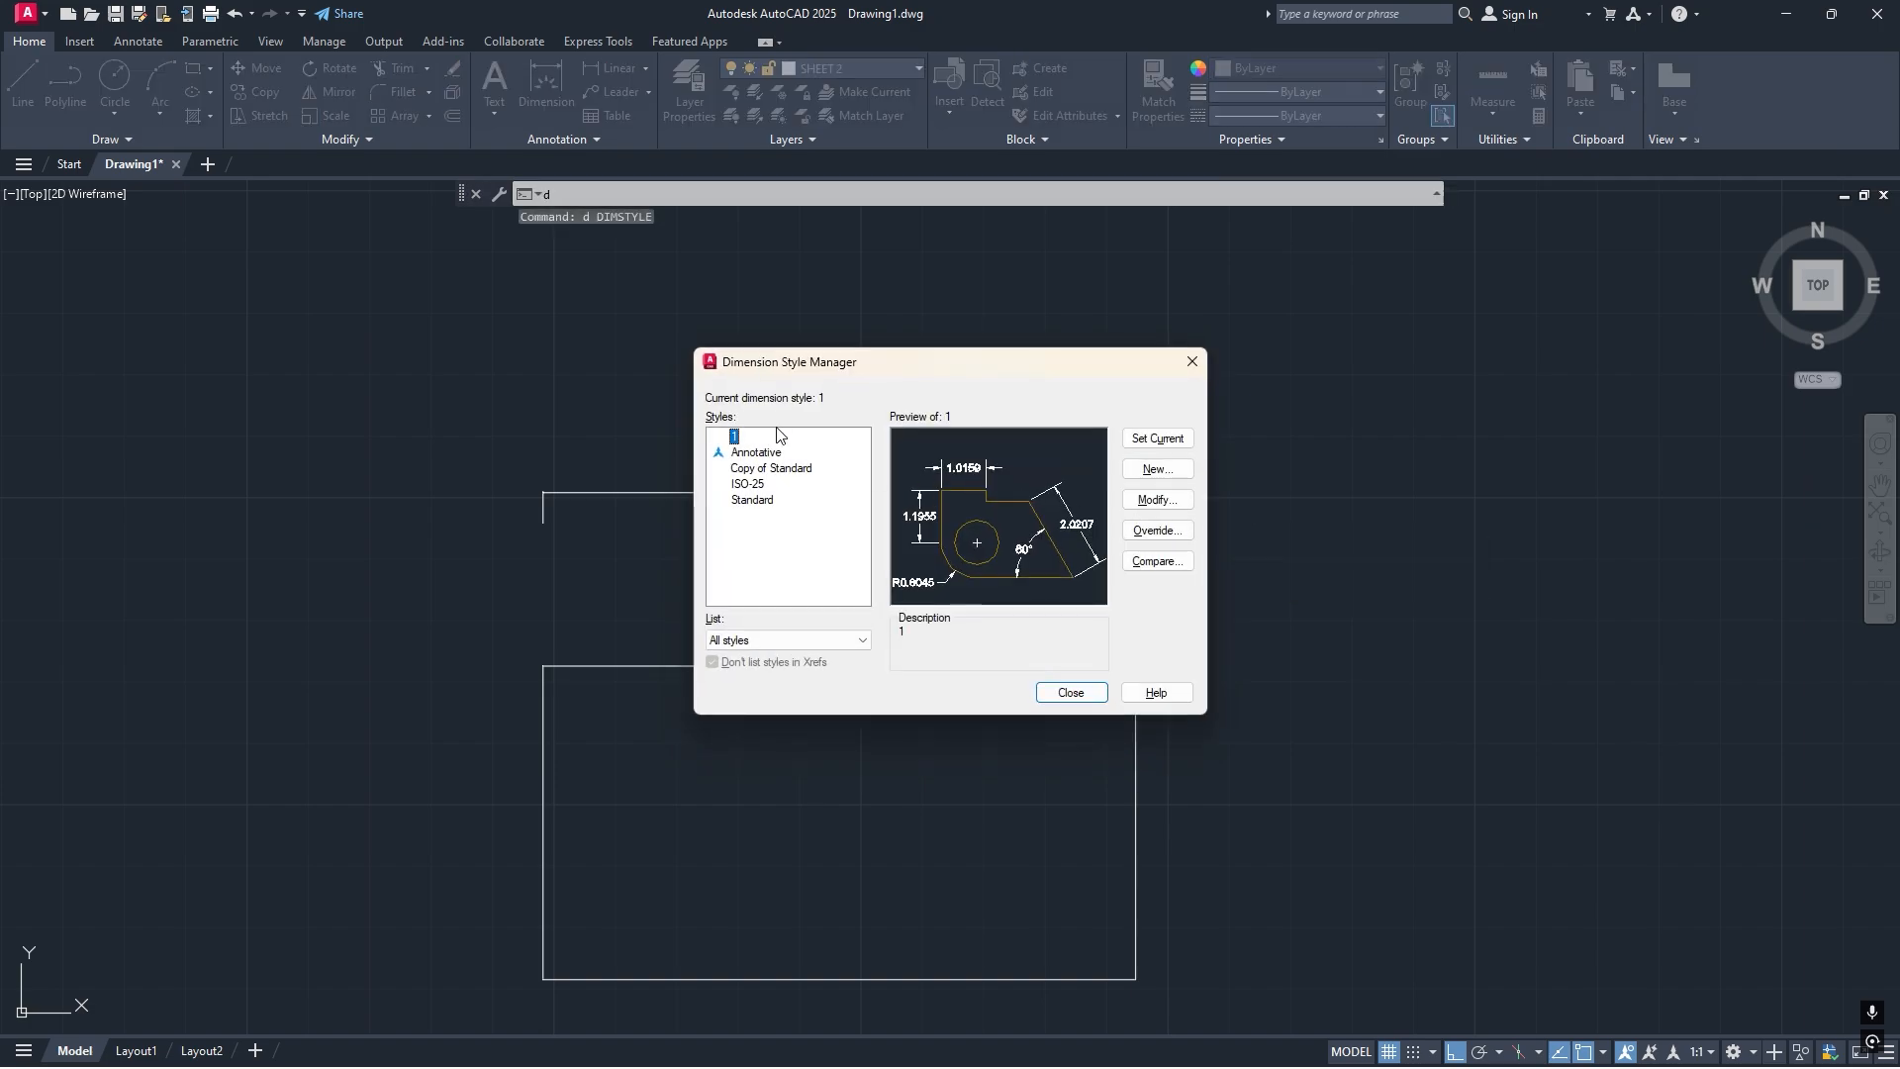
click(1156, 502)
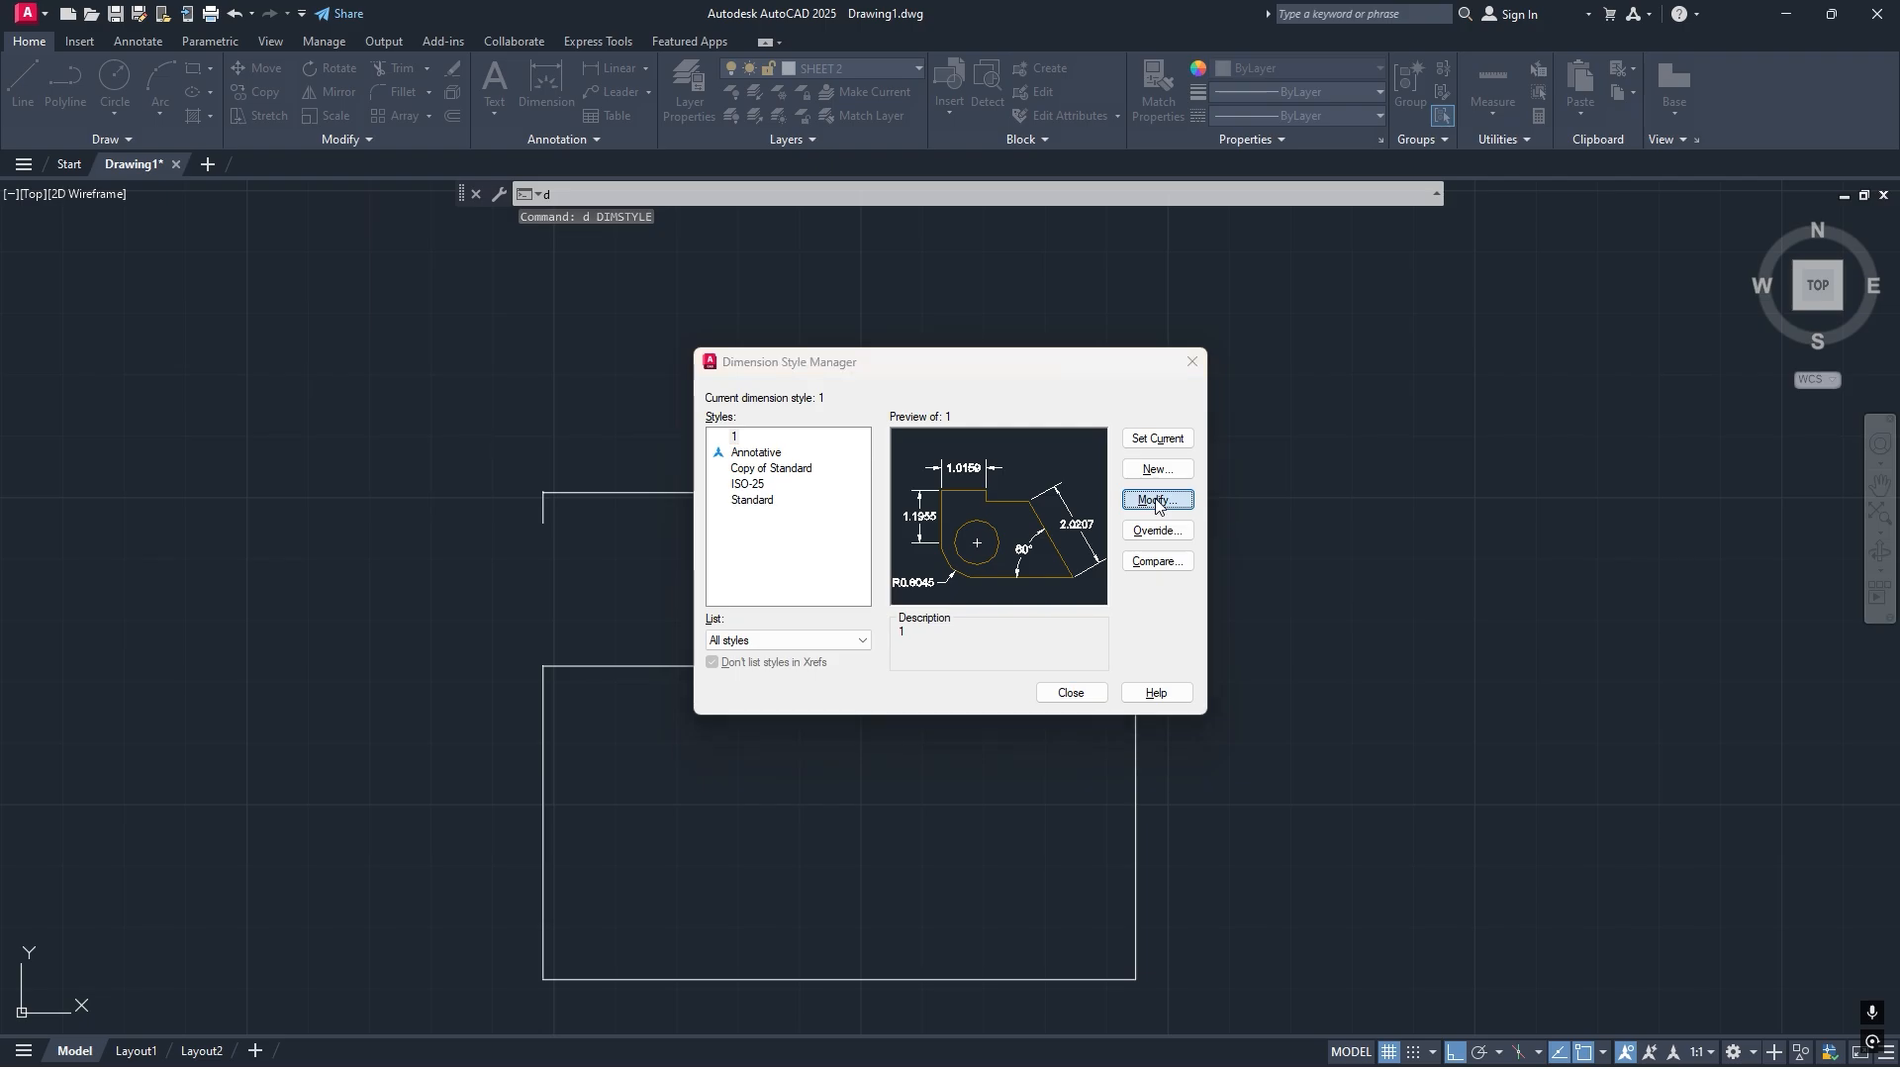
drag(1217, 263, 956, 225)
click(1101, 573)
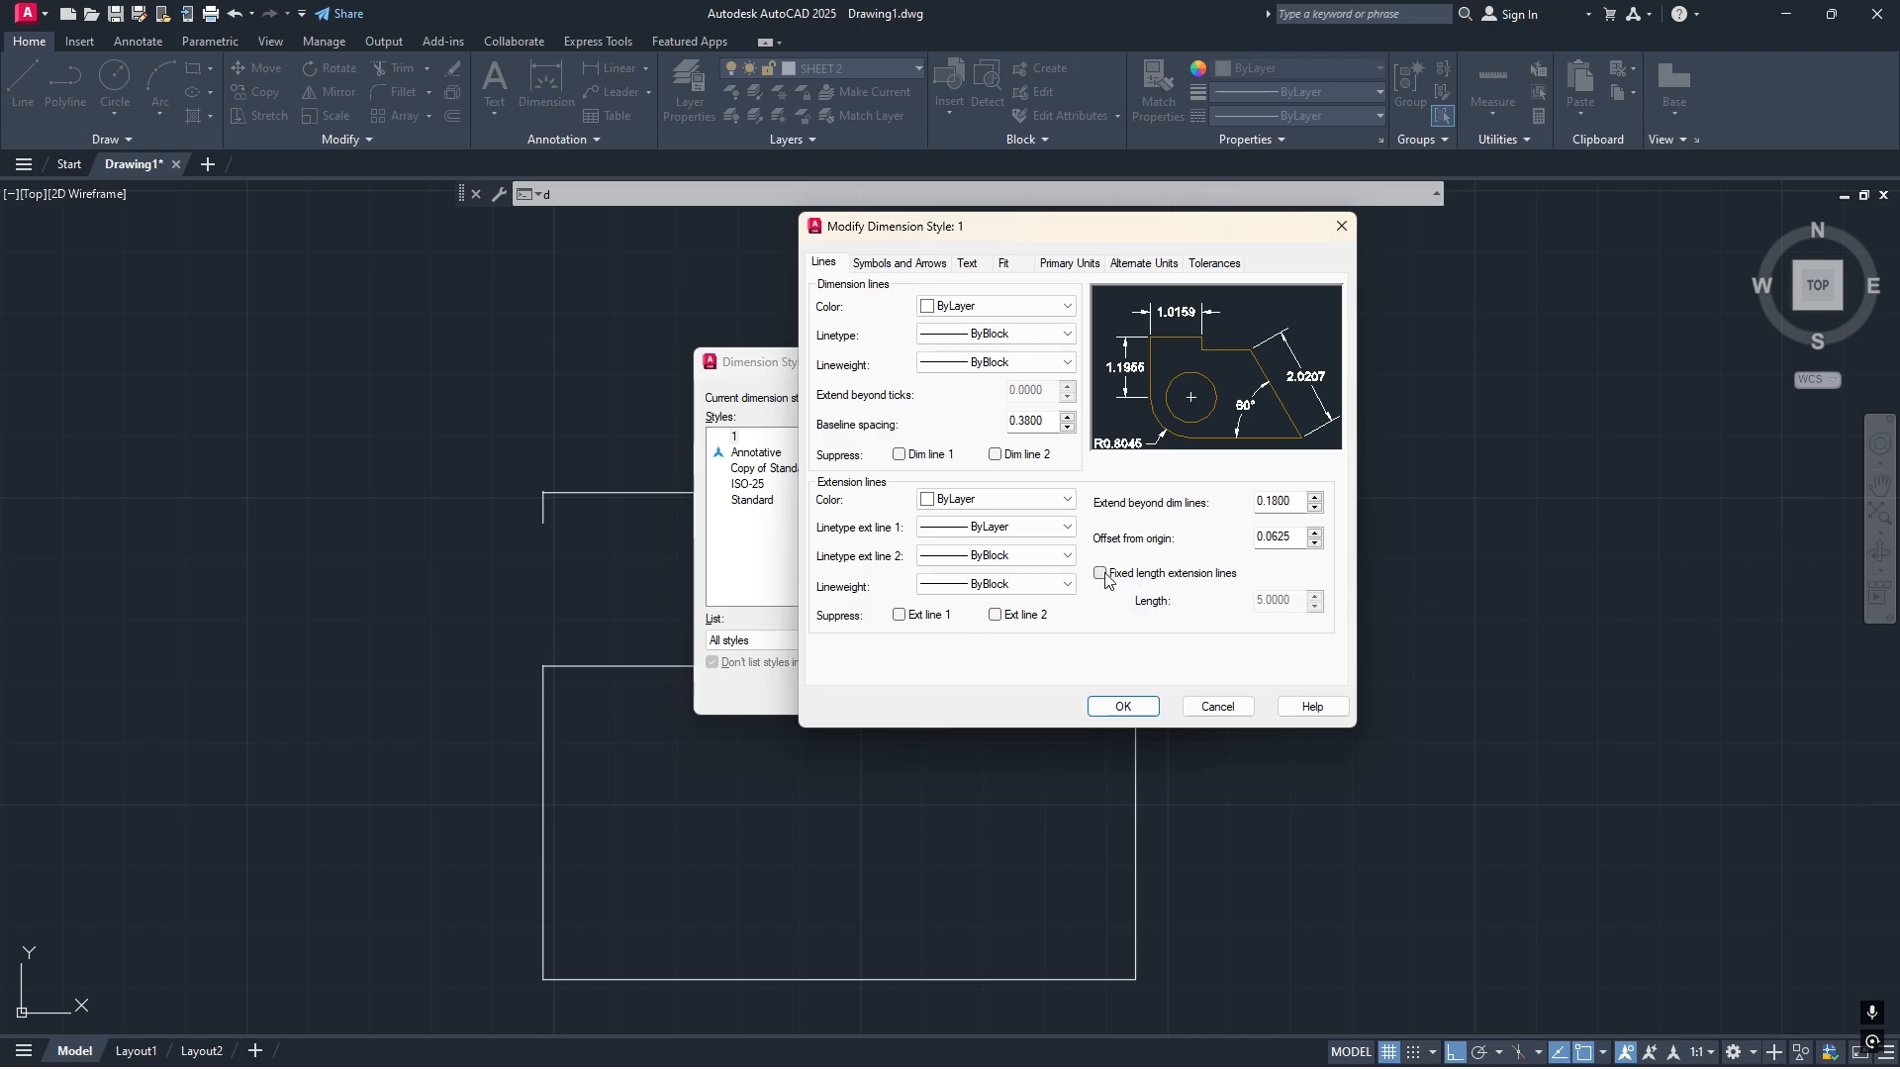
Try the Dot and Architectural tick arrowheads in the style preview, and set the arrowheads back to Closed filled.
click(895, 263)
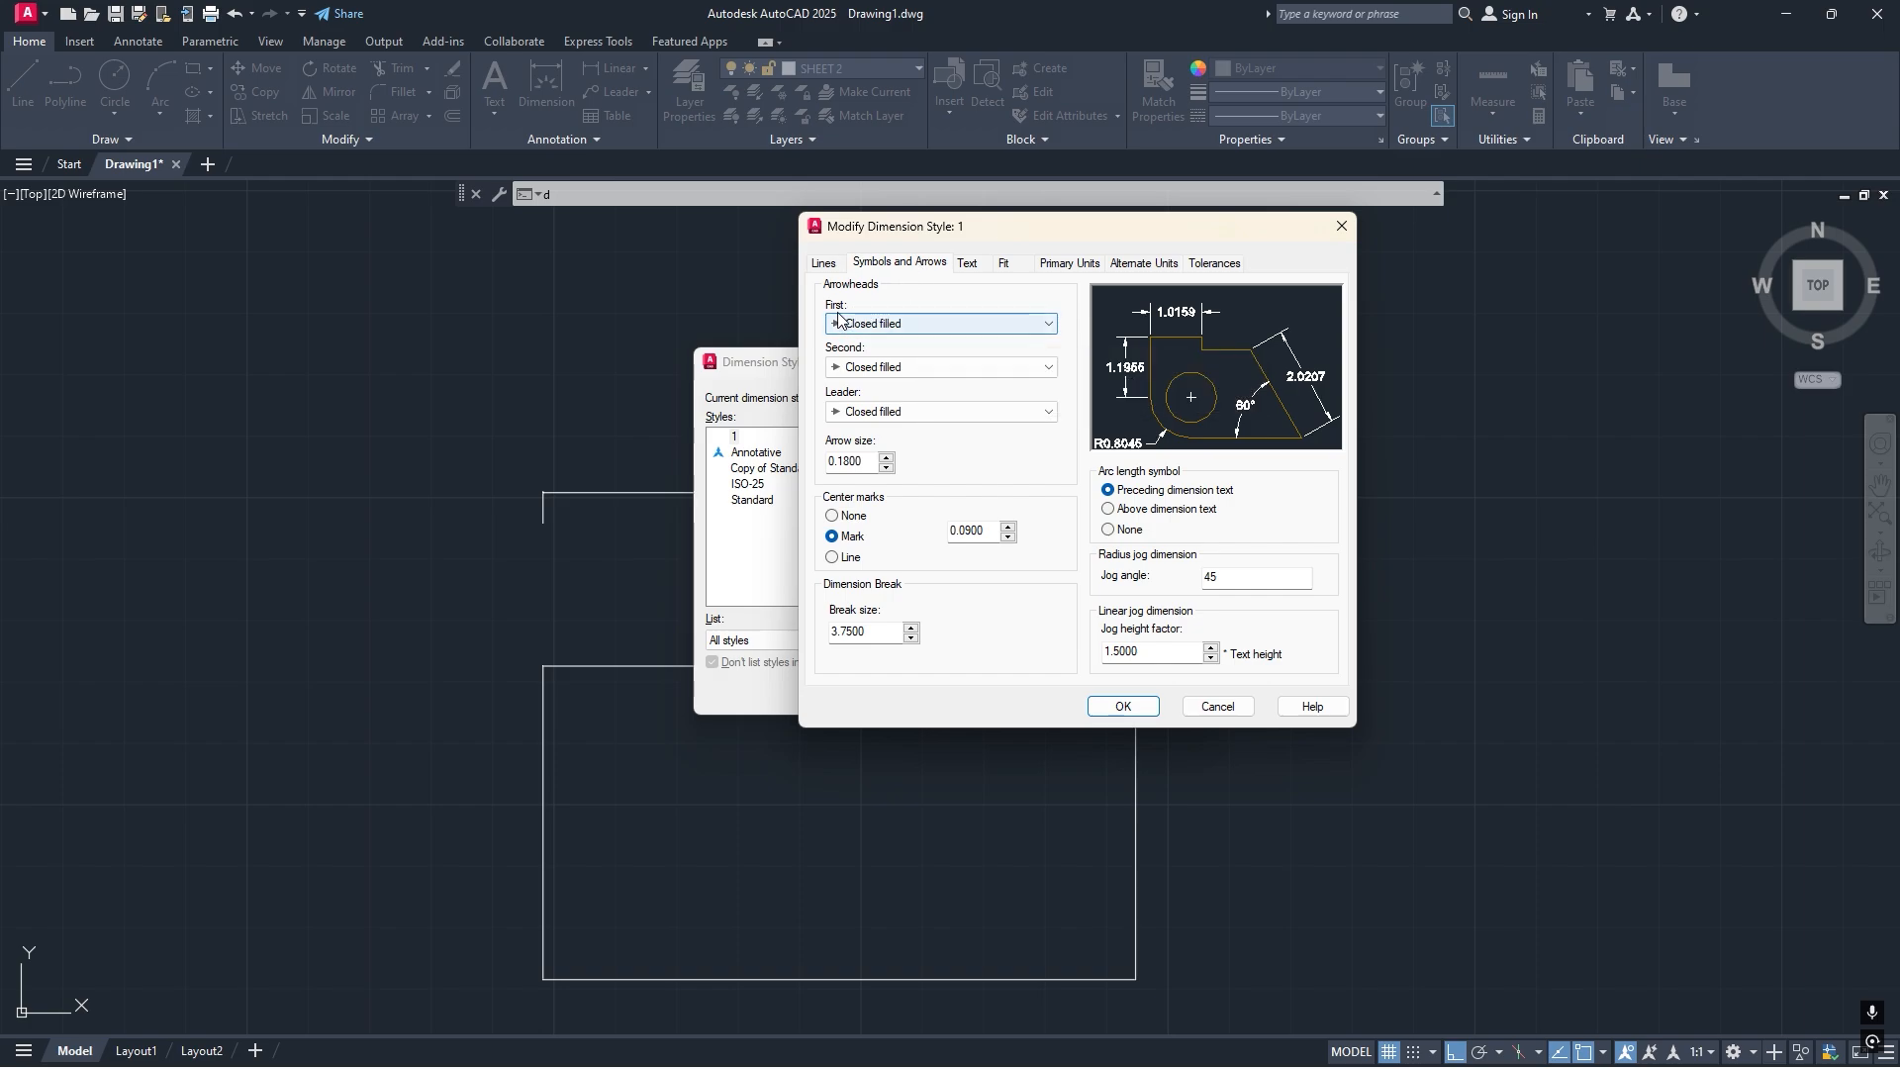
click(897, 325)
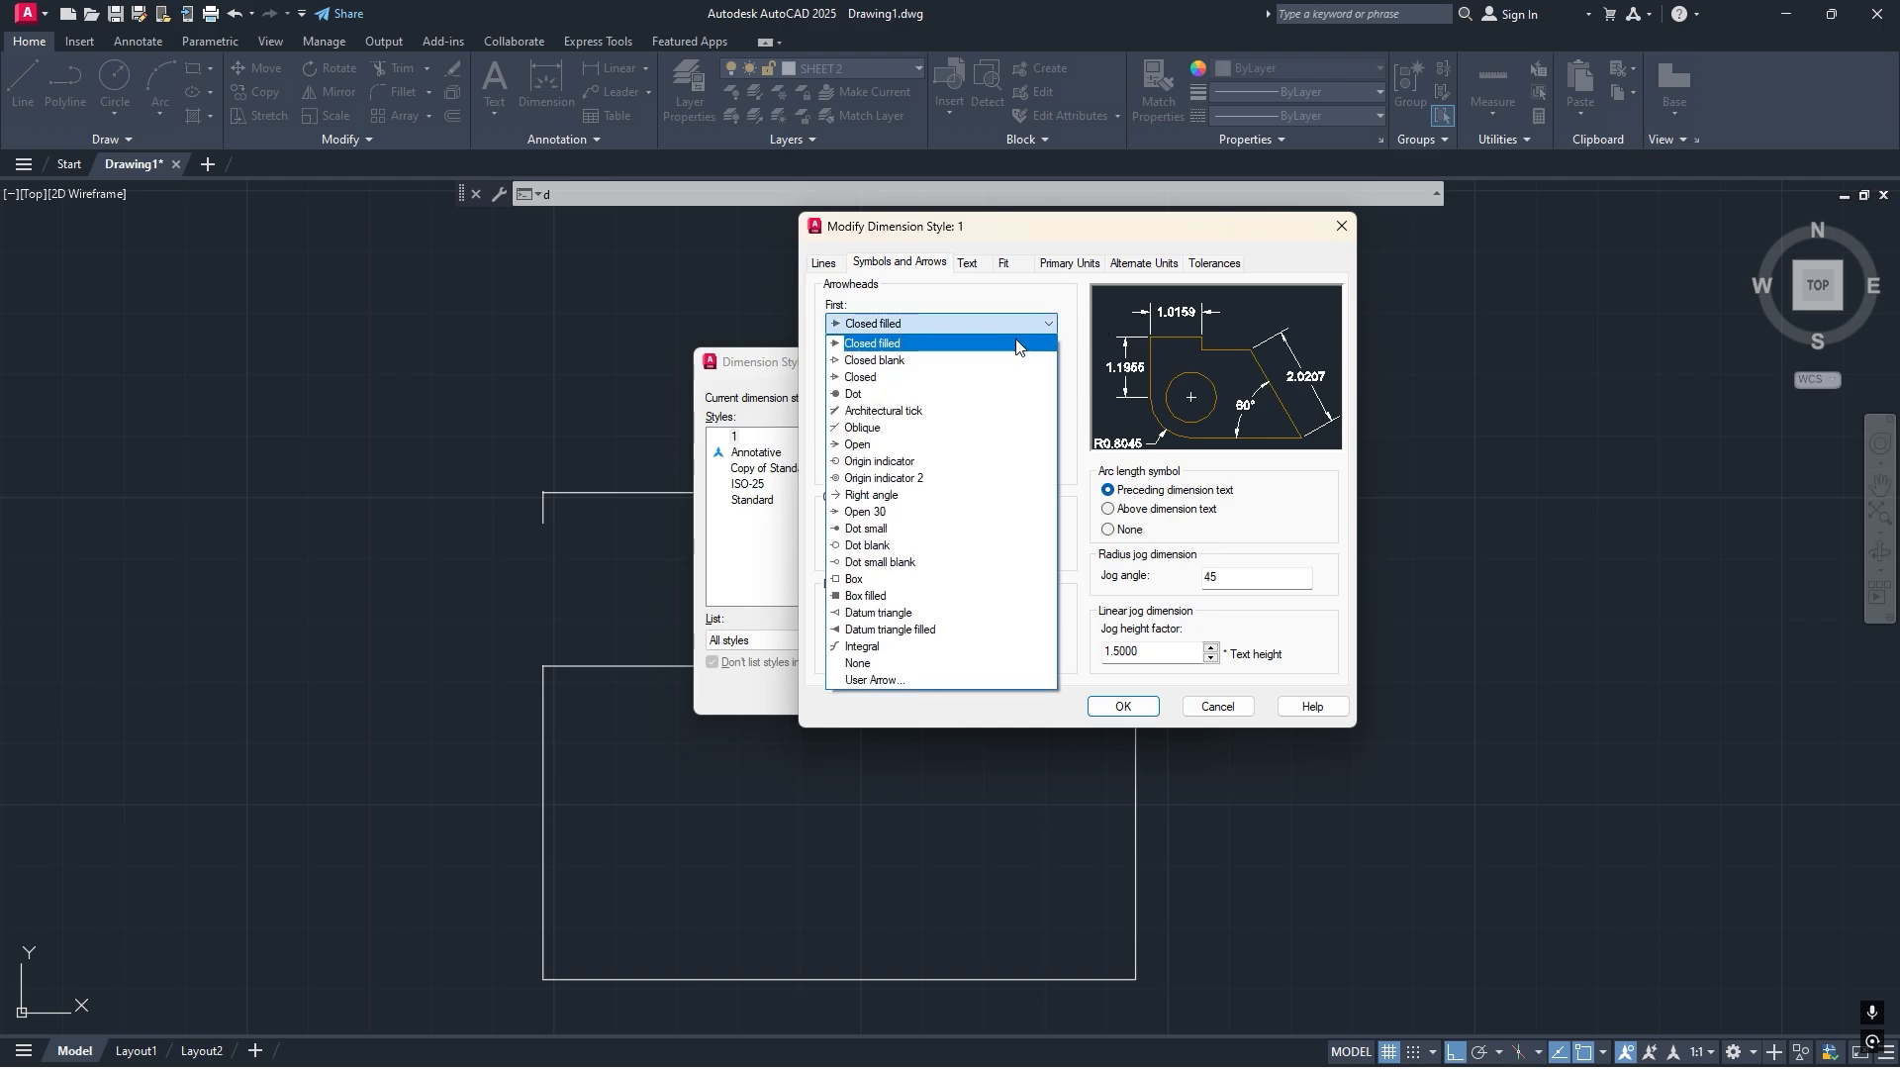
click(884, 331)
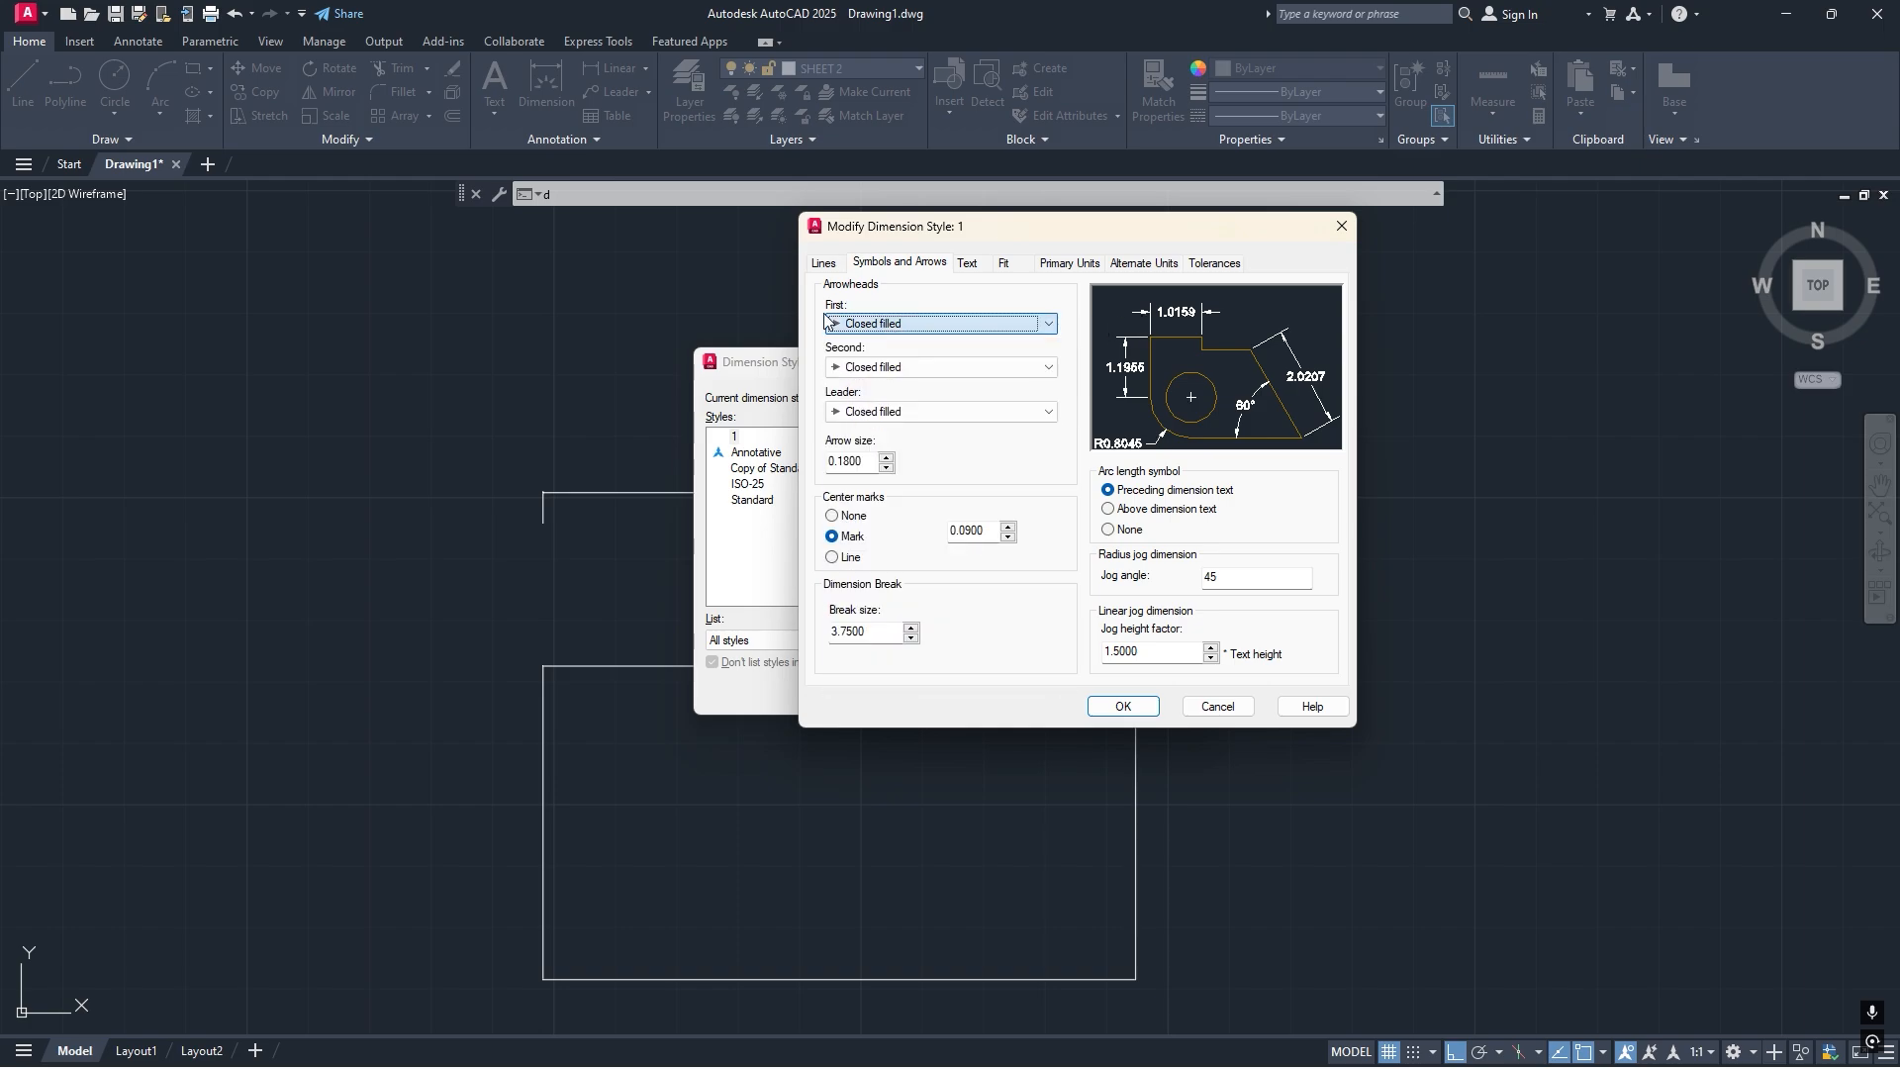
click(929, 323)
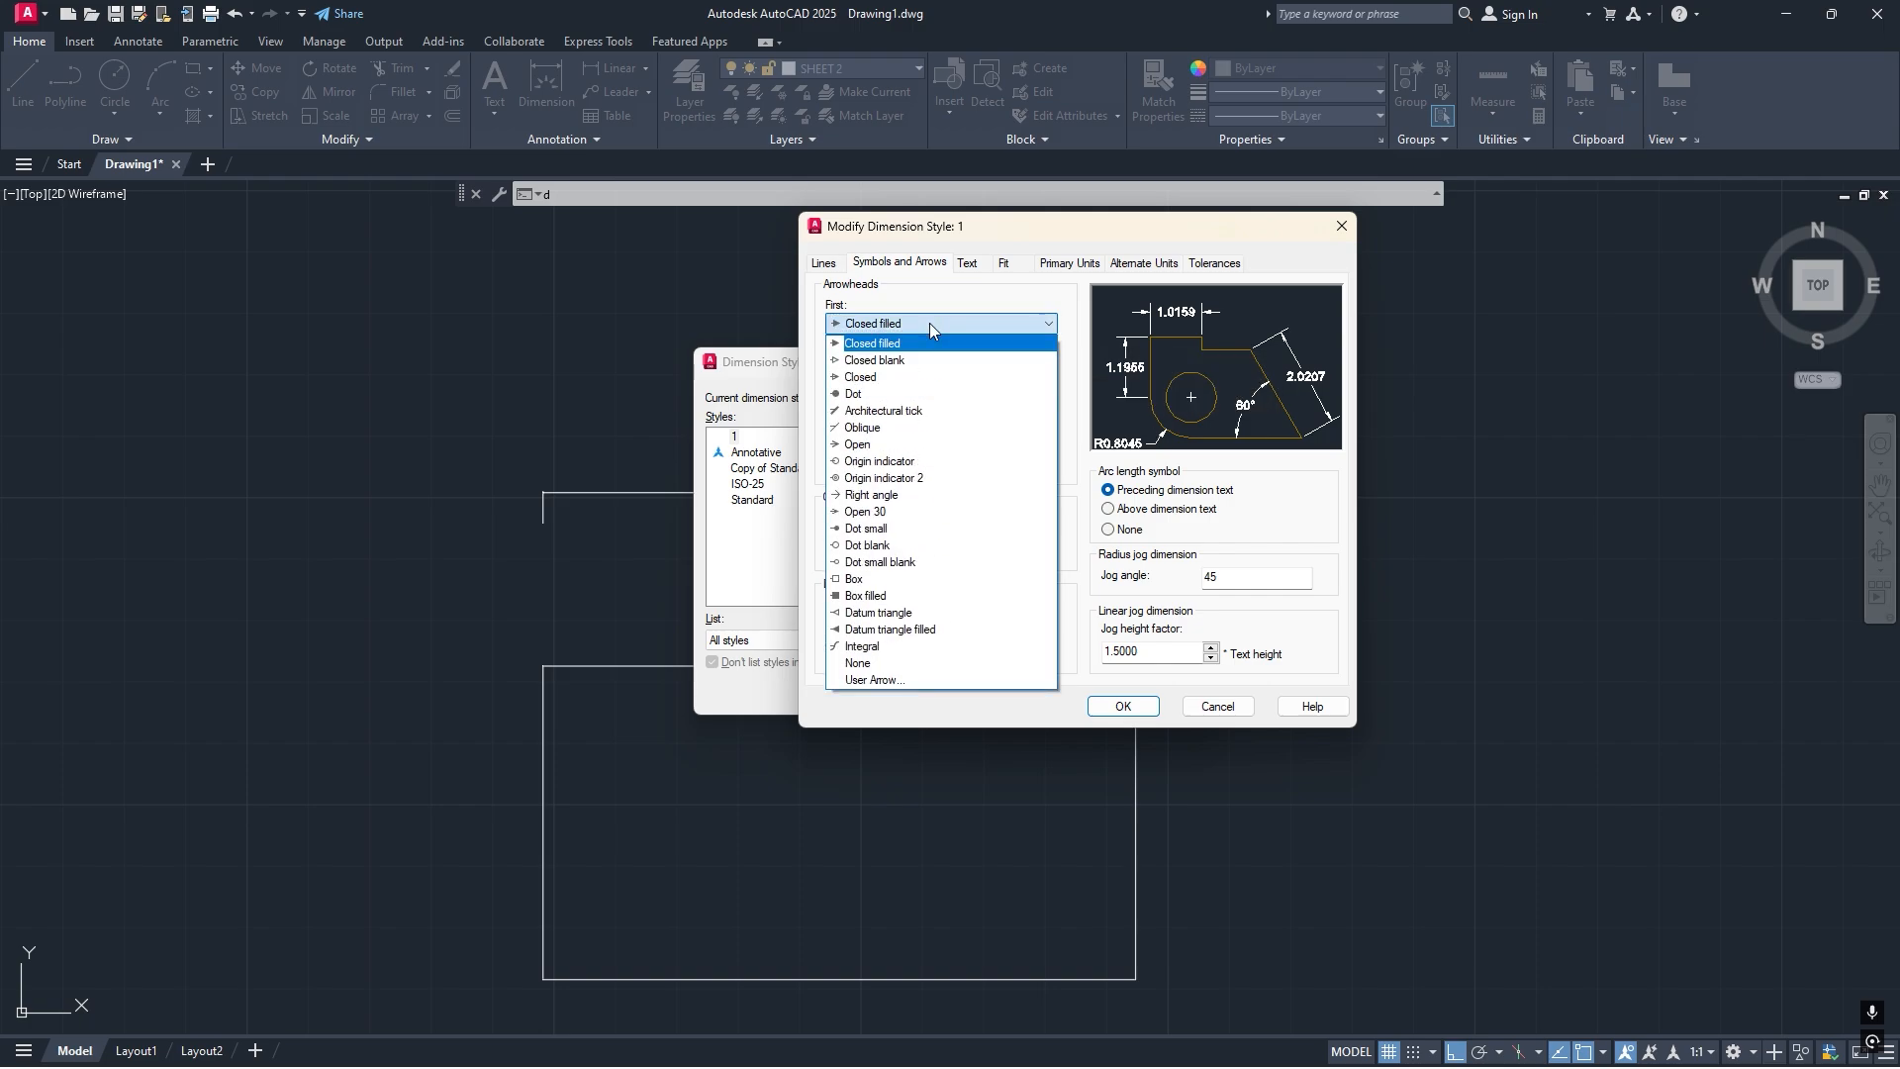
click(857, 393)
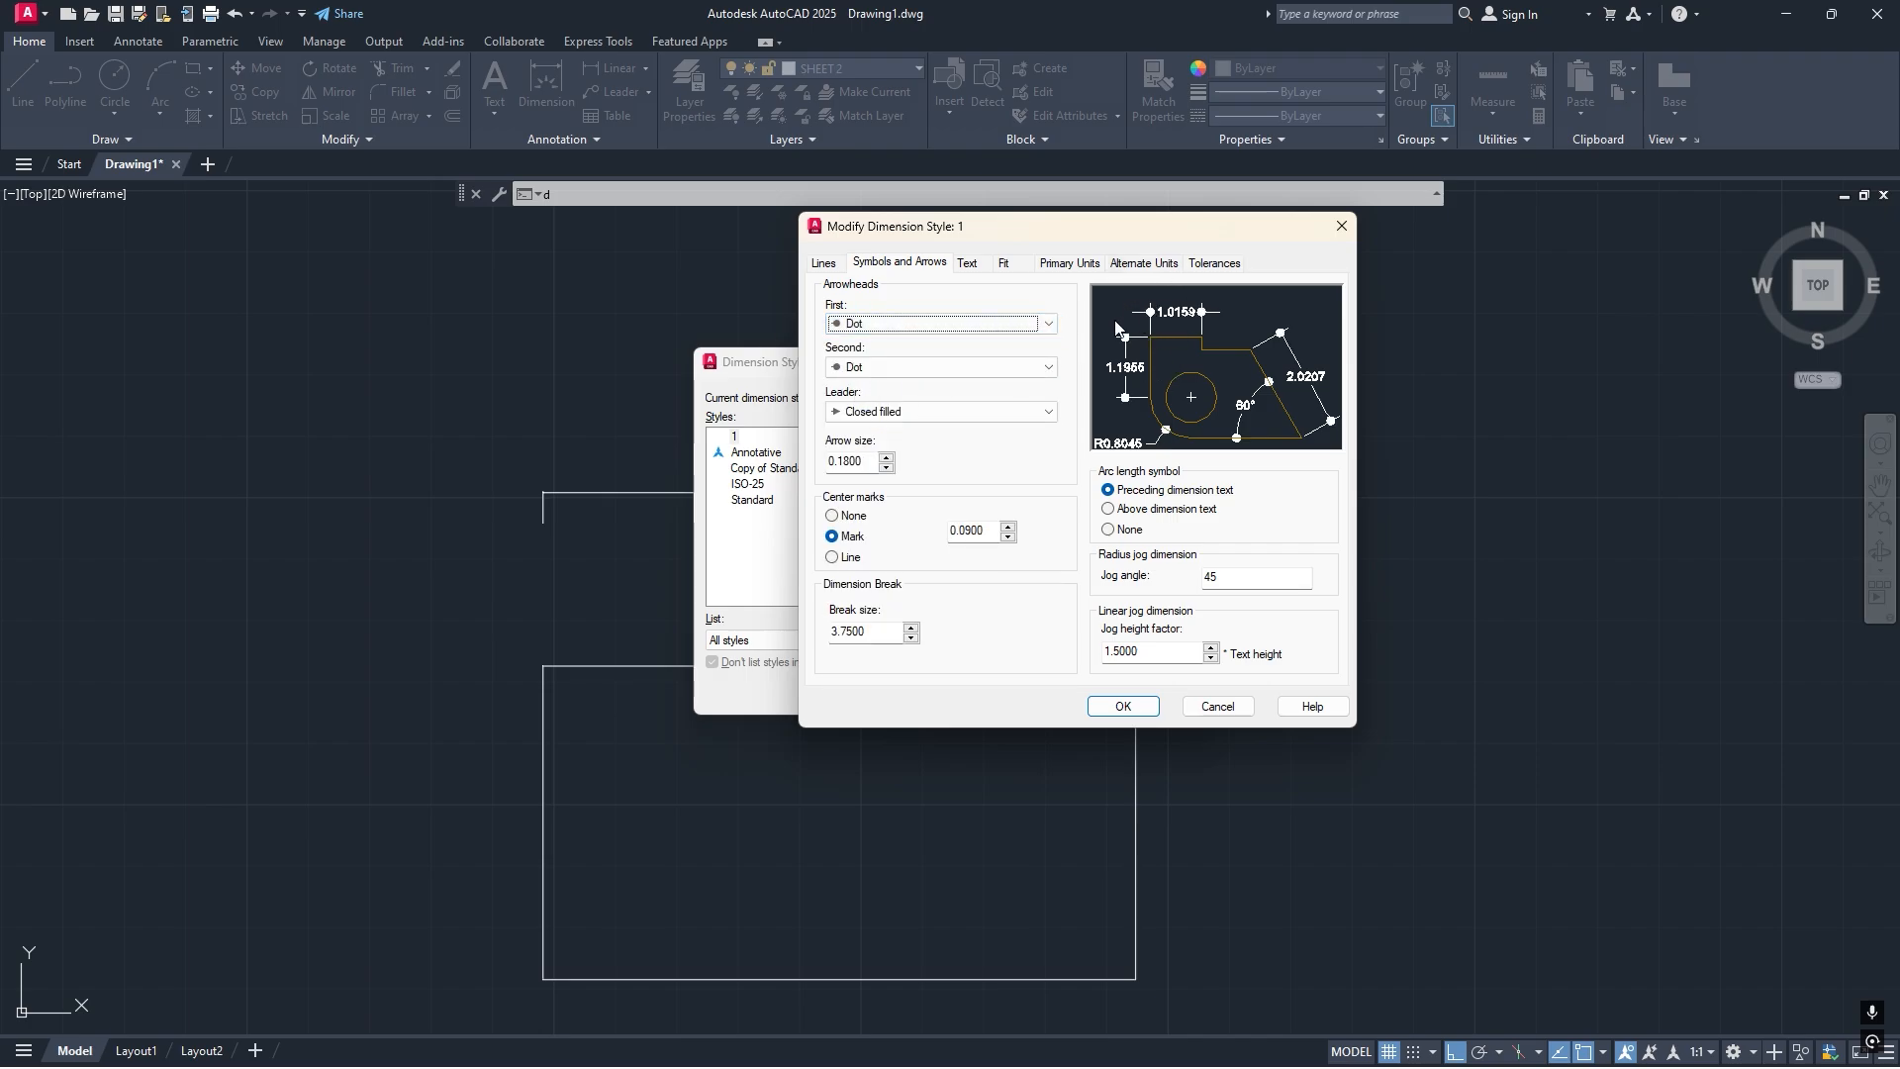
click(890, 327)
click(862, 411)
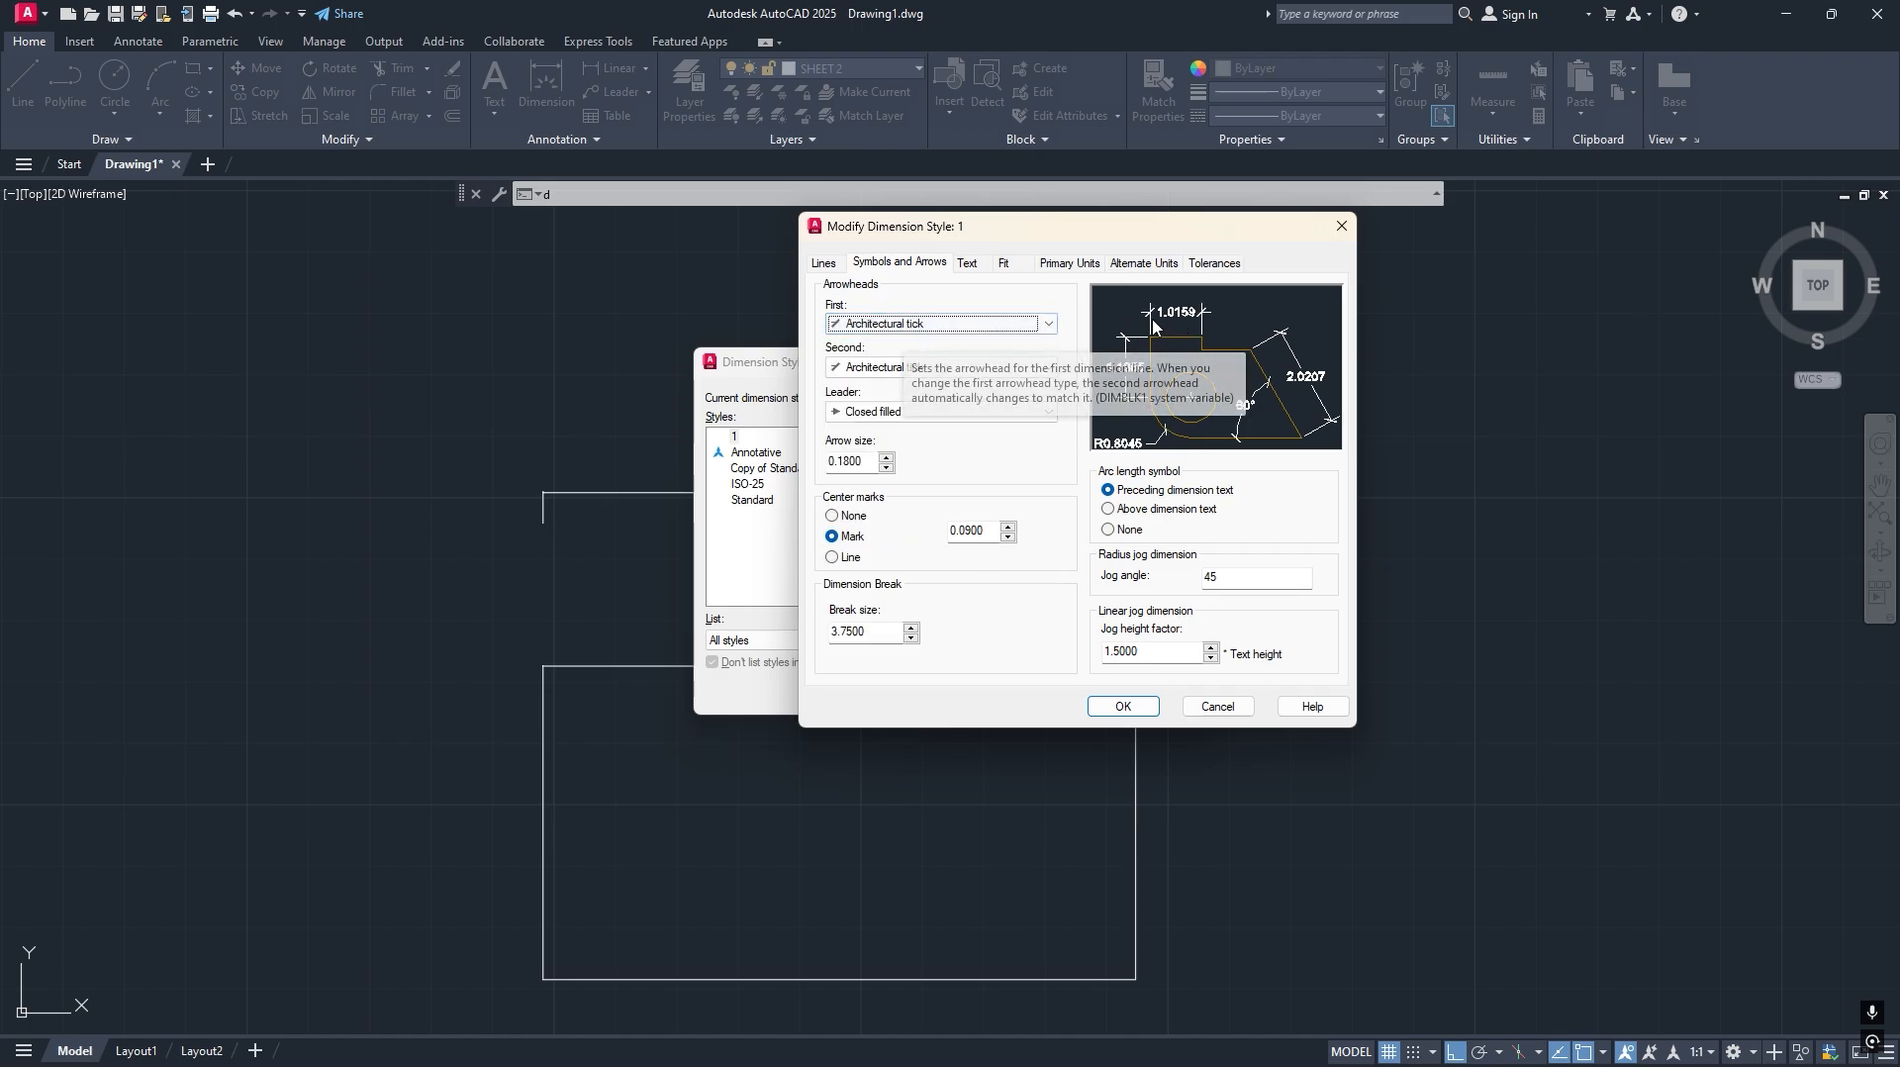
click(896, 324)
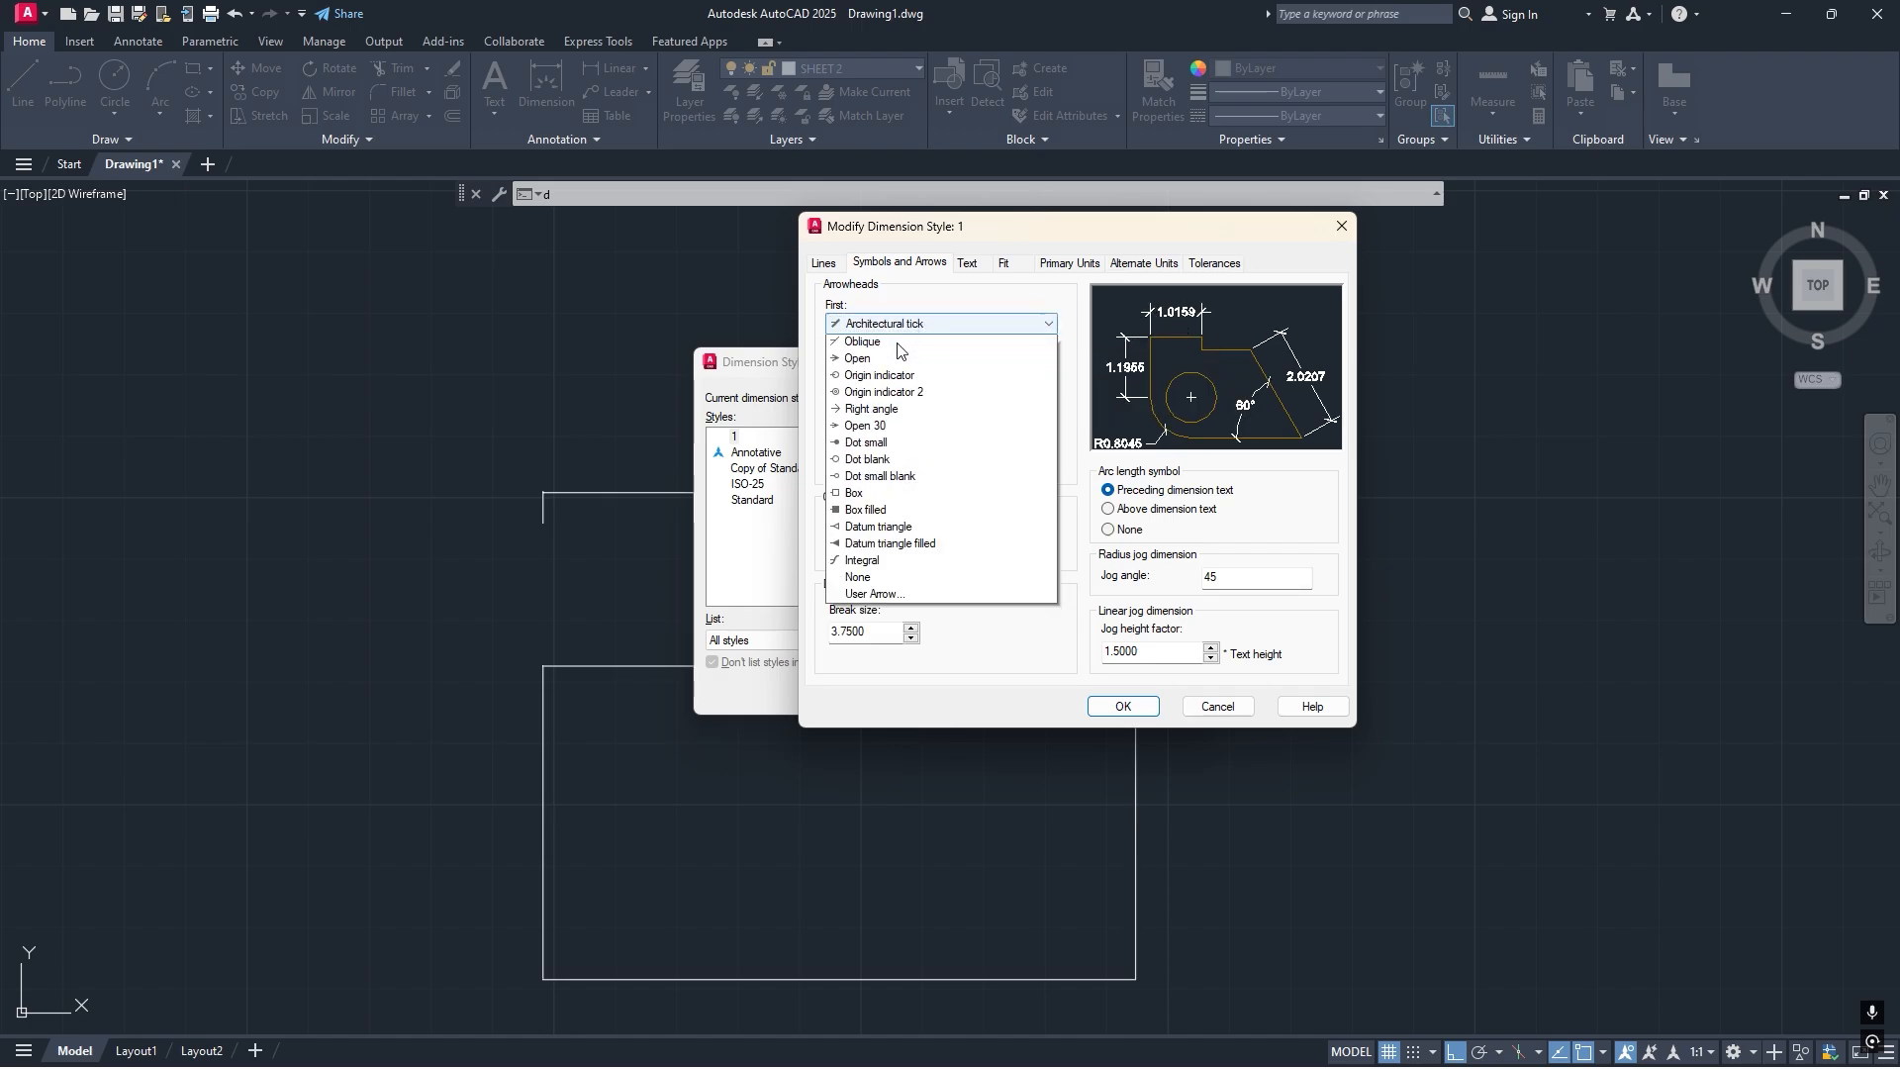
click(897, 339)
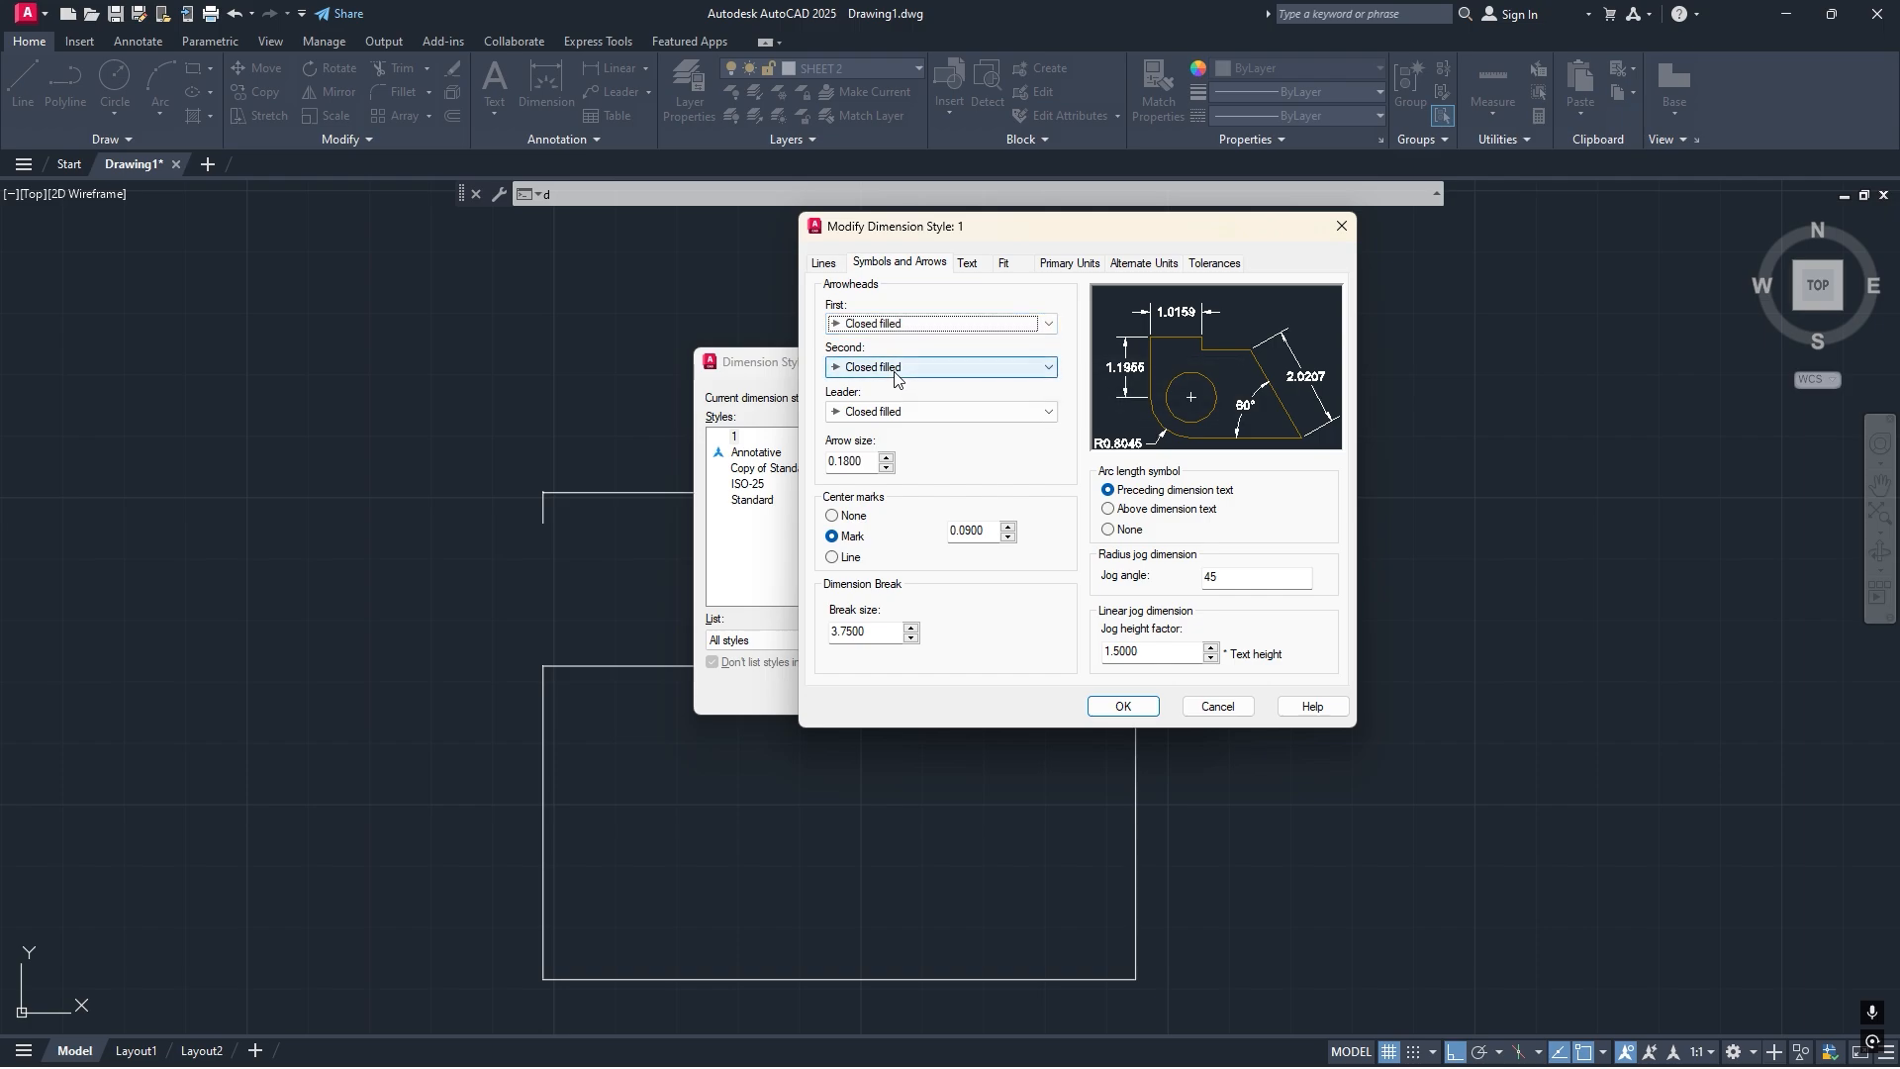
Try a Closed first arrowhead with an Architectural tick second arrowhead, and return both to Closed filled.
click(897, 331)
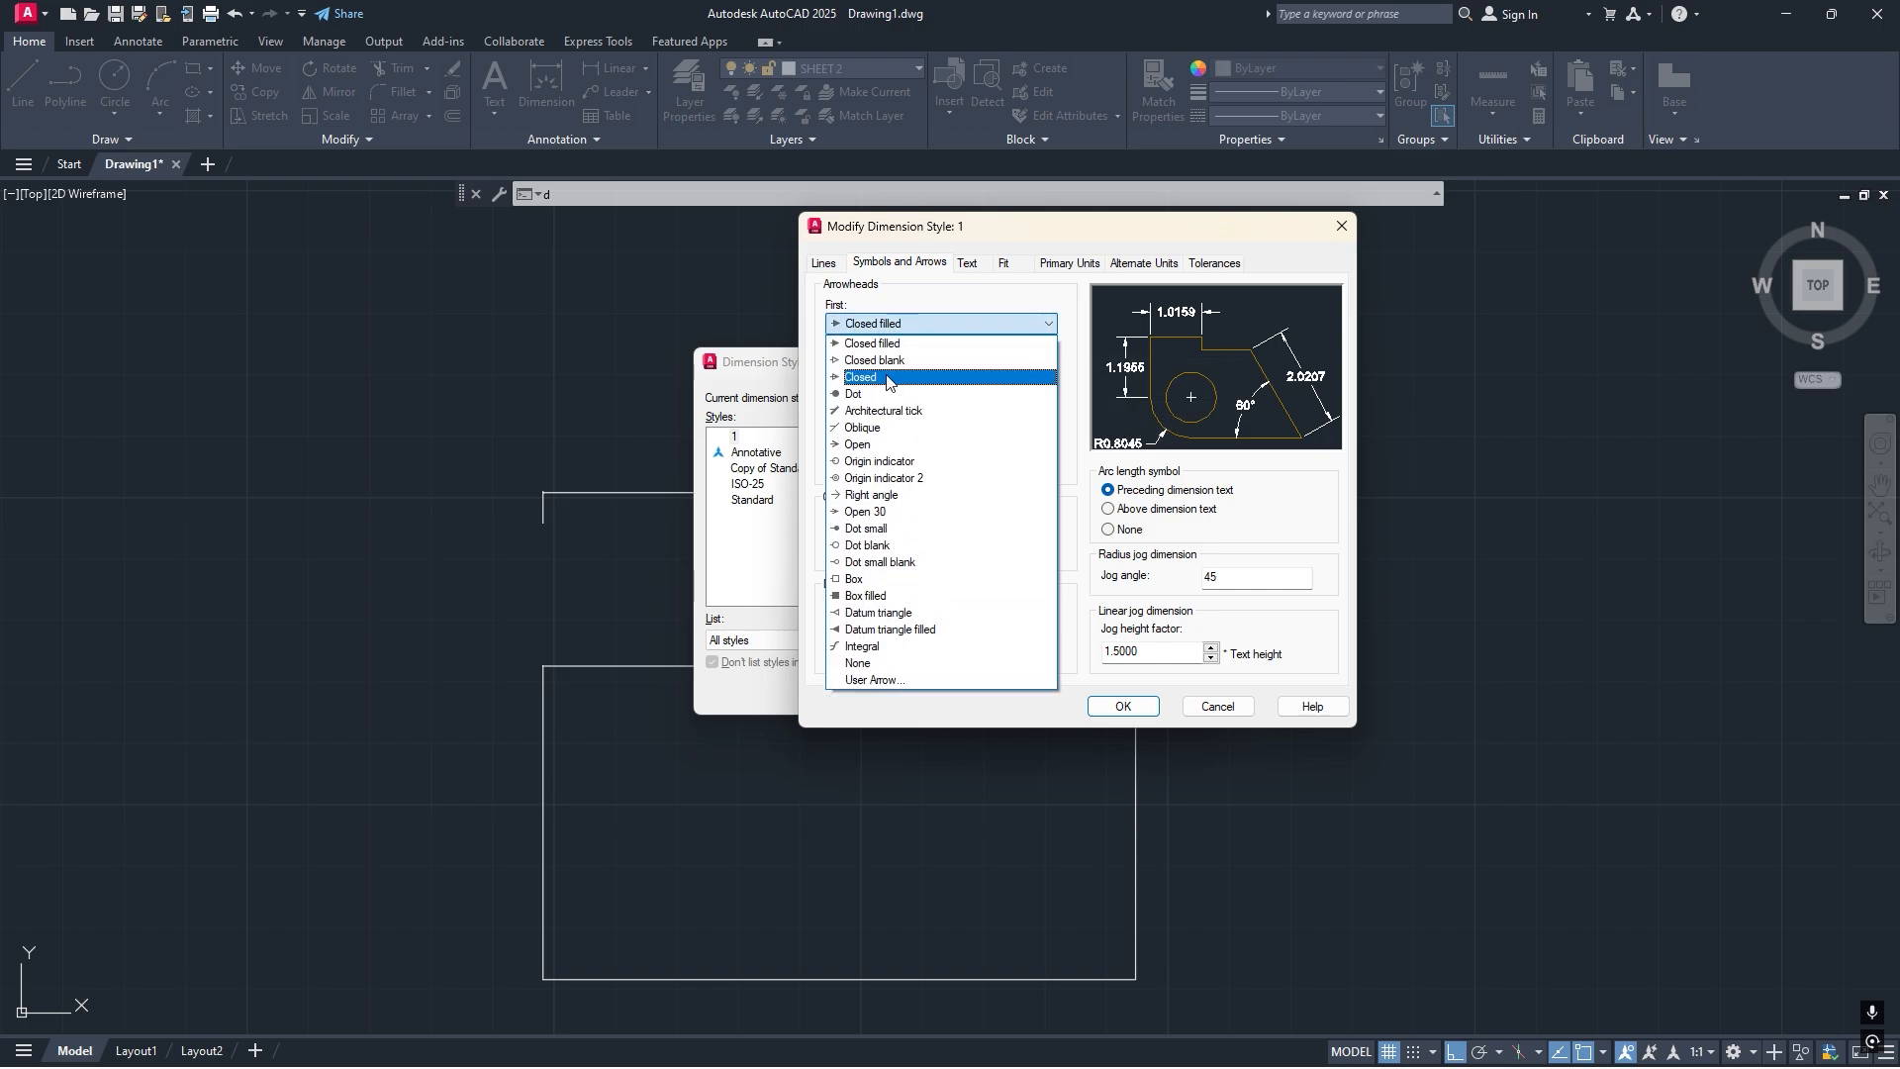
click(898, 374)
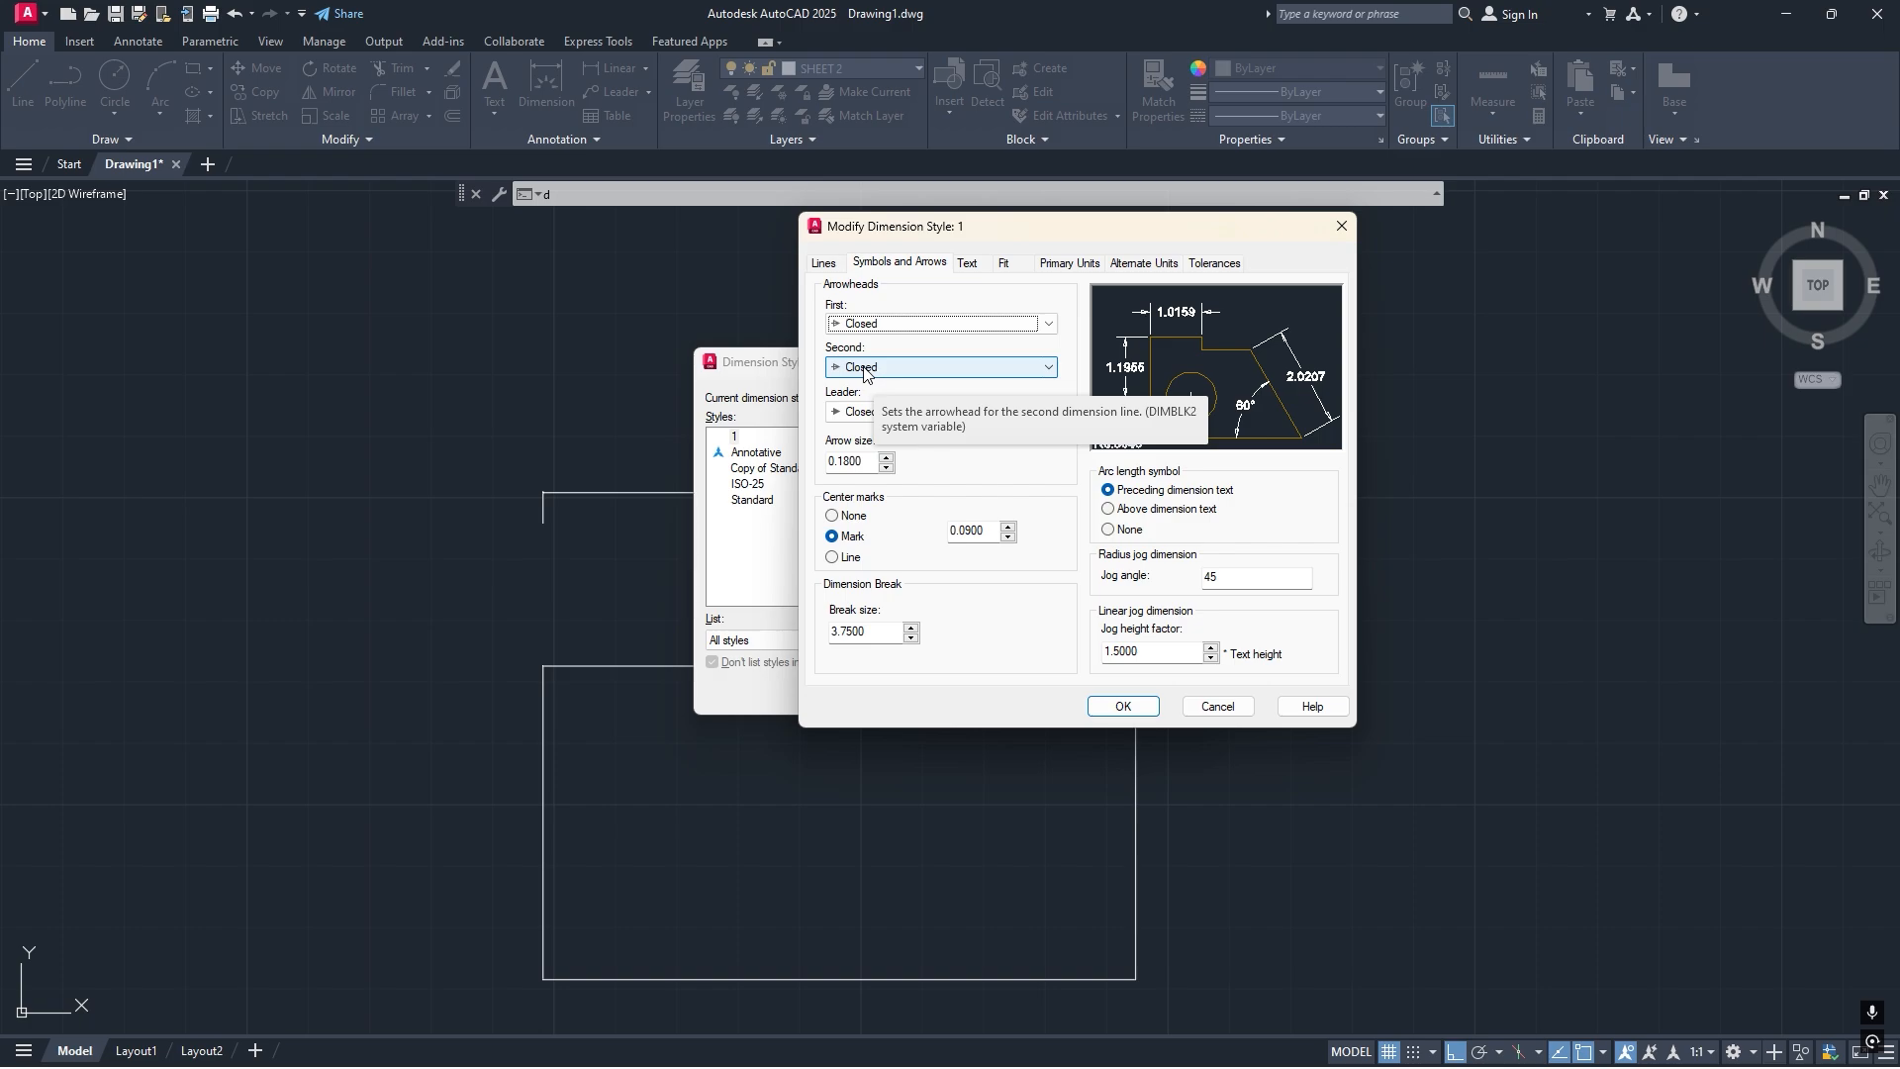
click(864, 373)
click(890, 457)
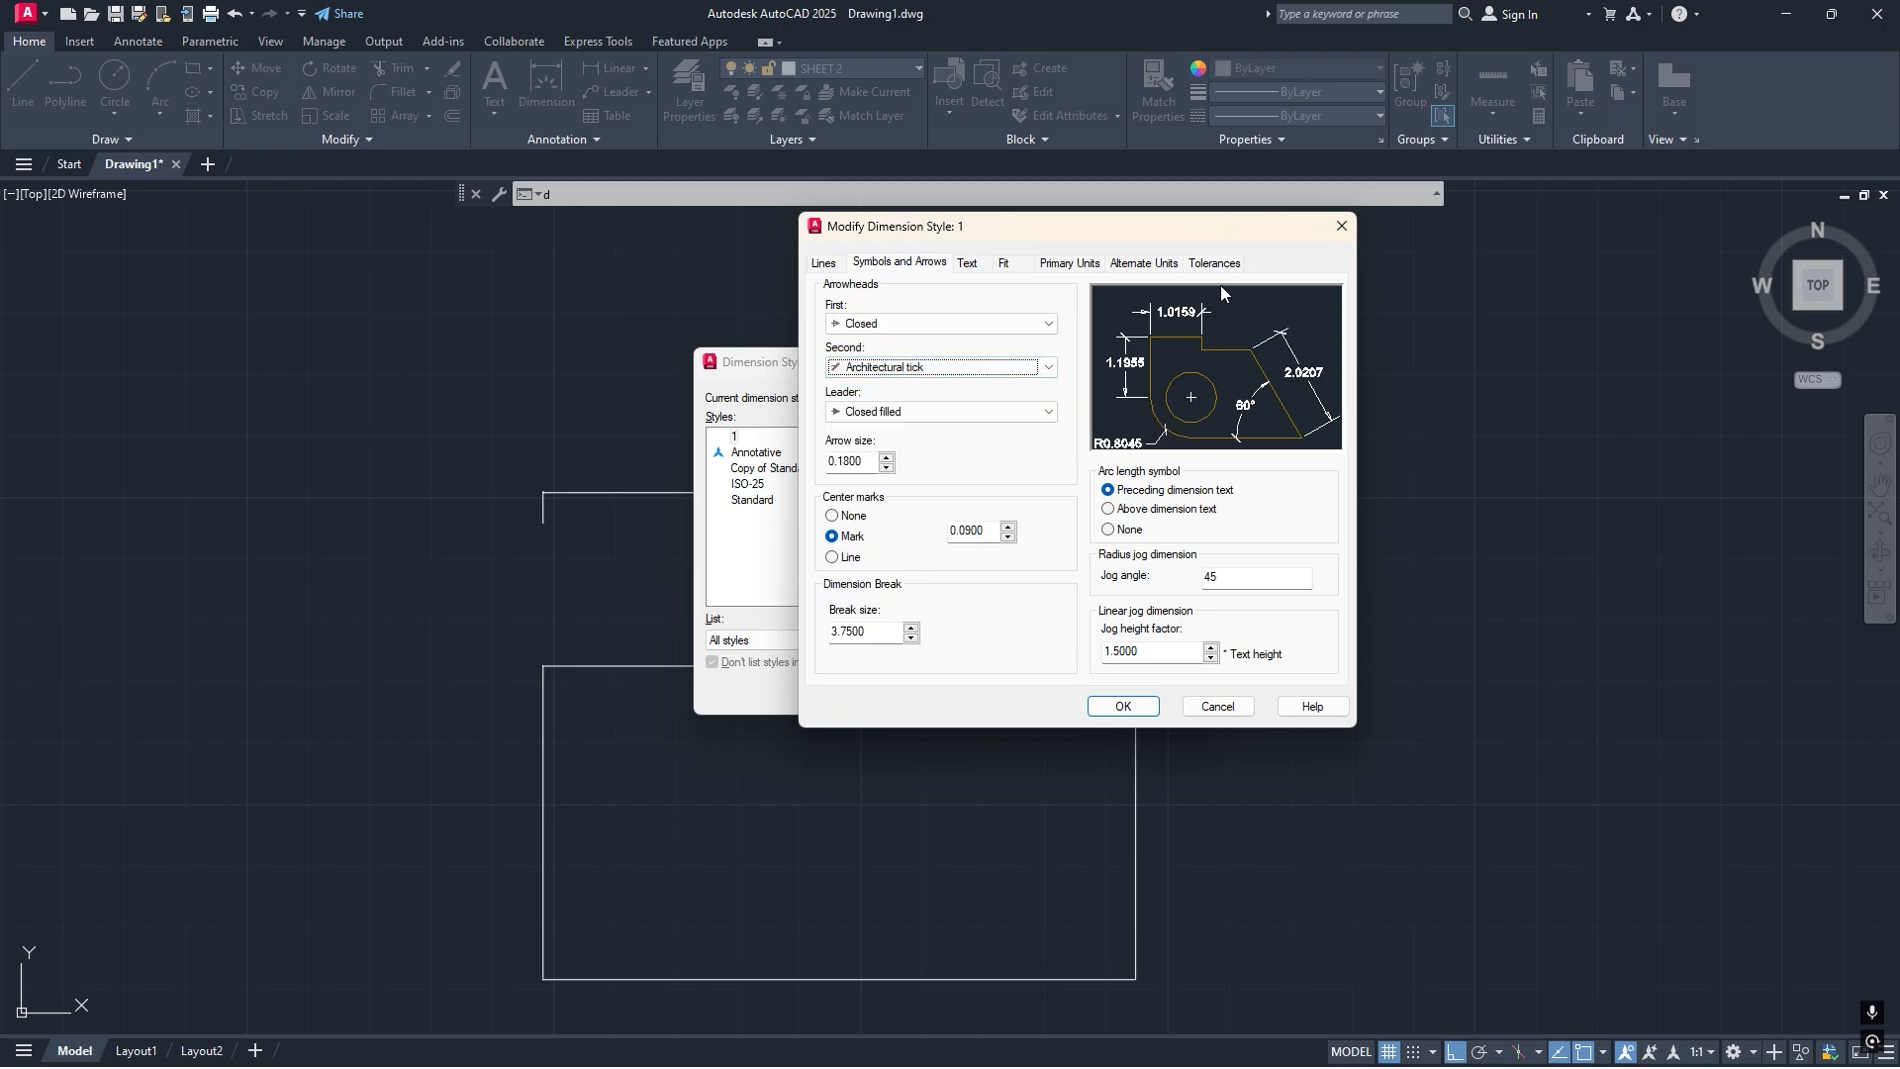
click(940, 367)
click(898, 386)
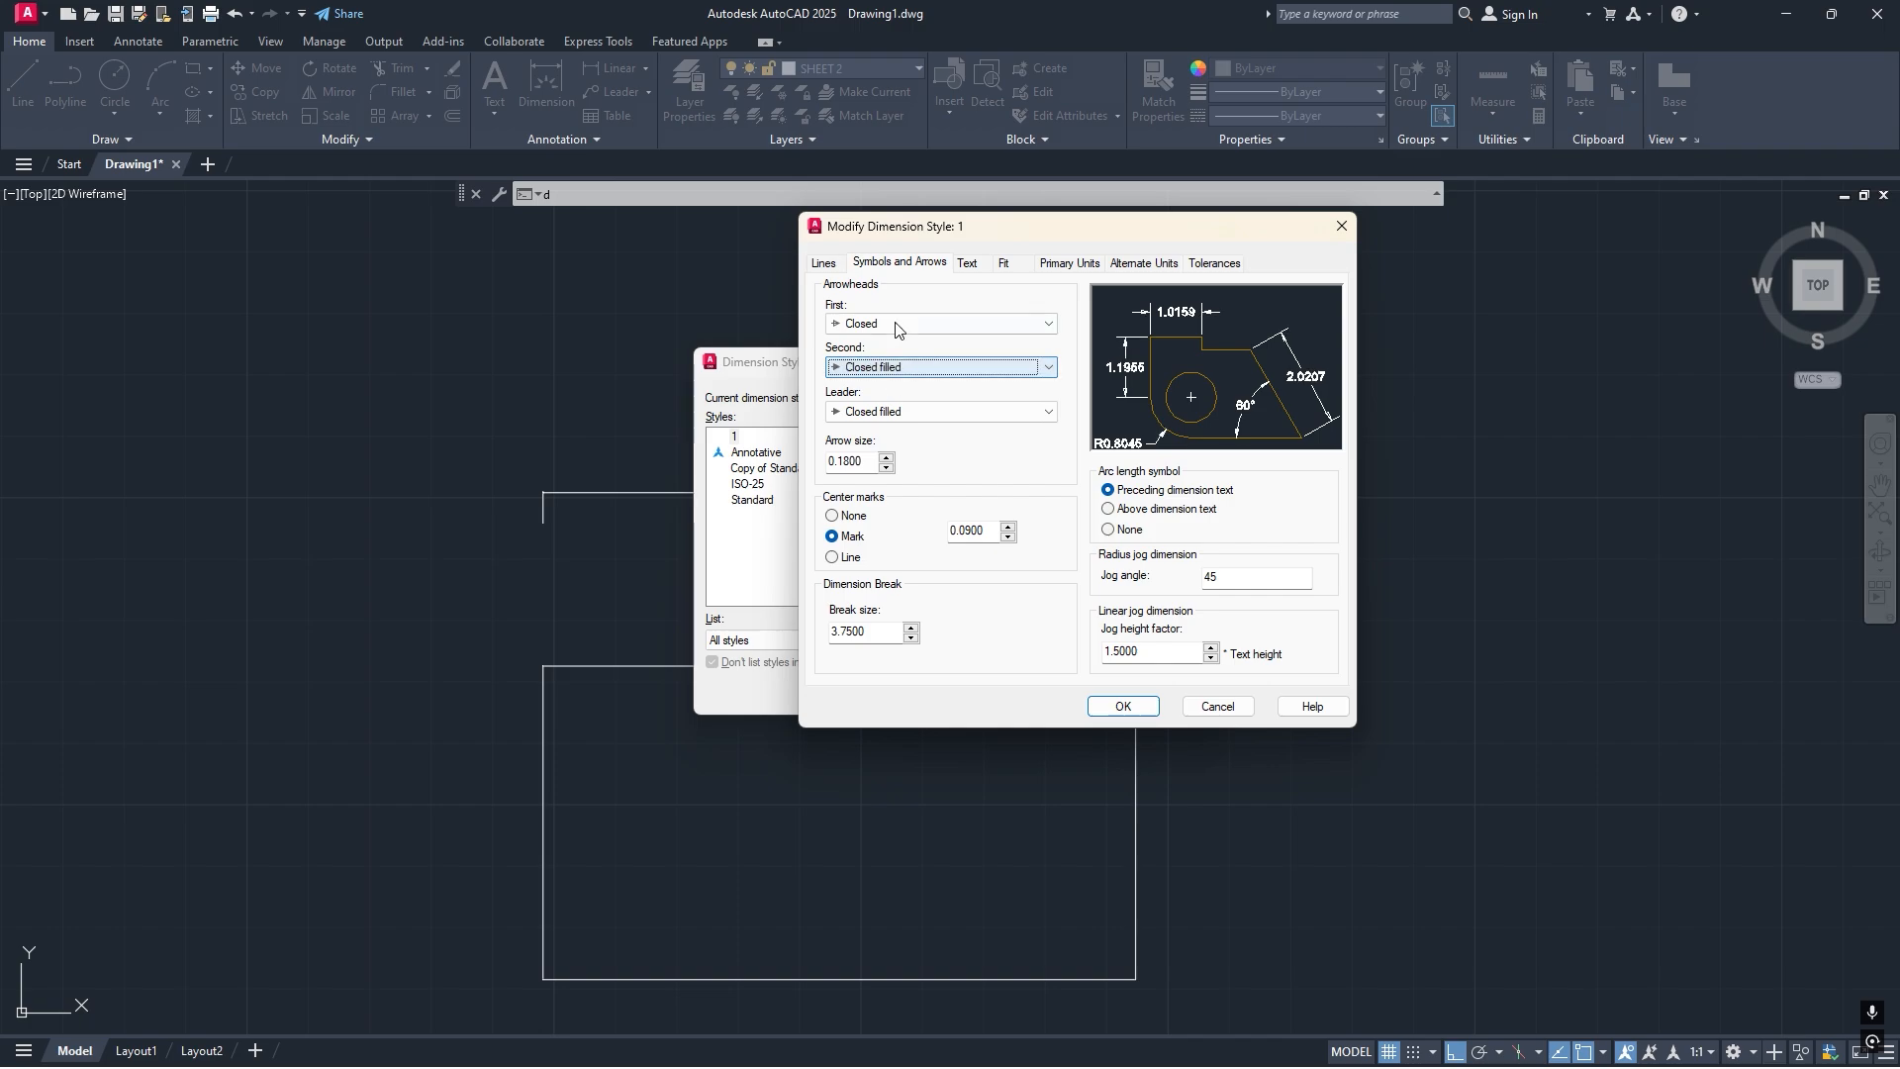
click(891, 323)
click(887, 343)
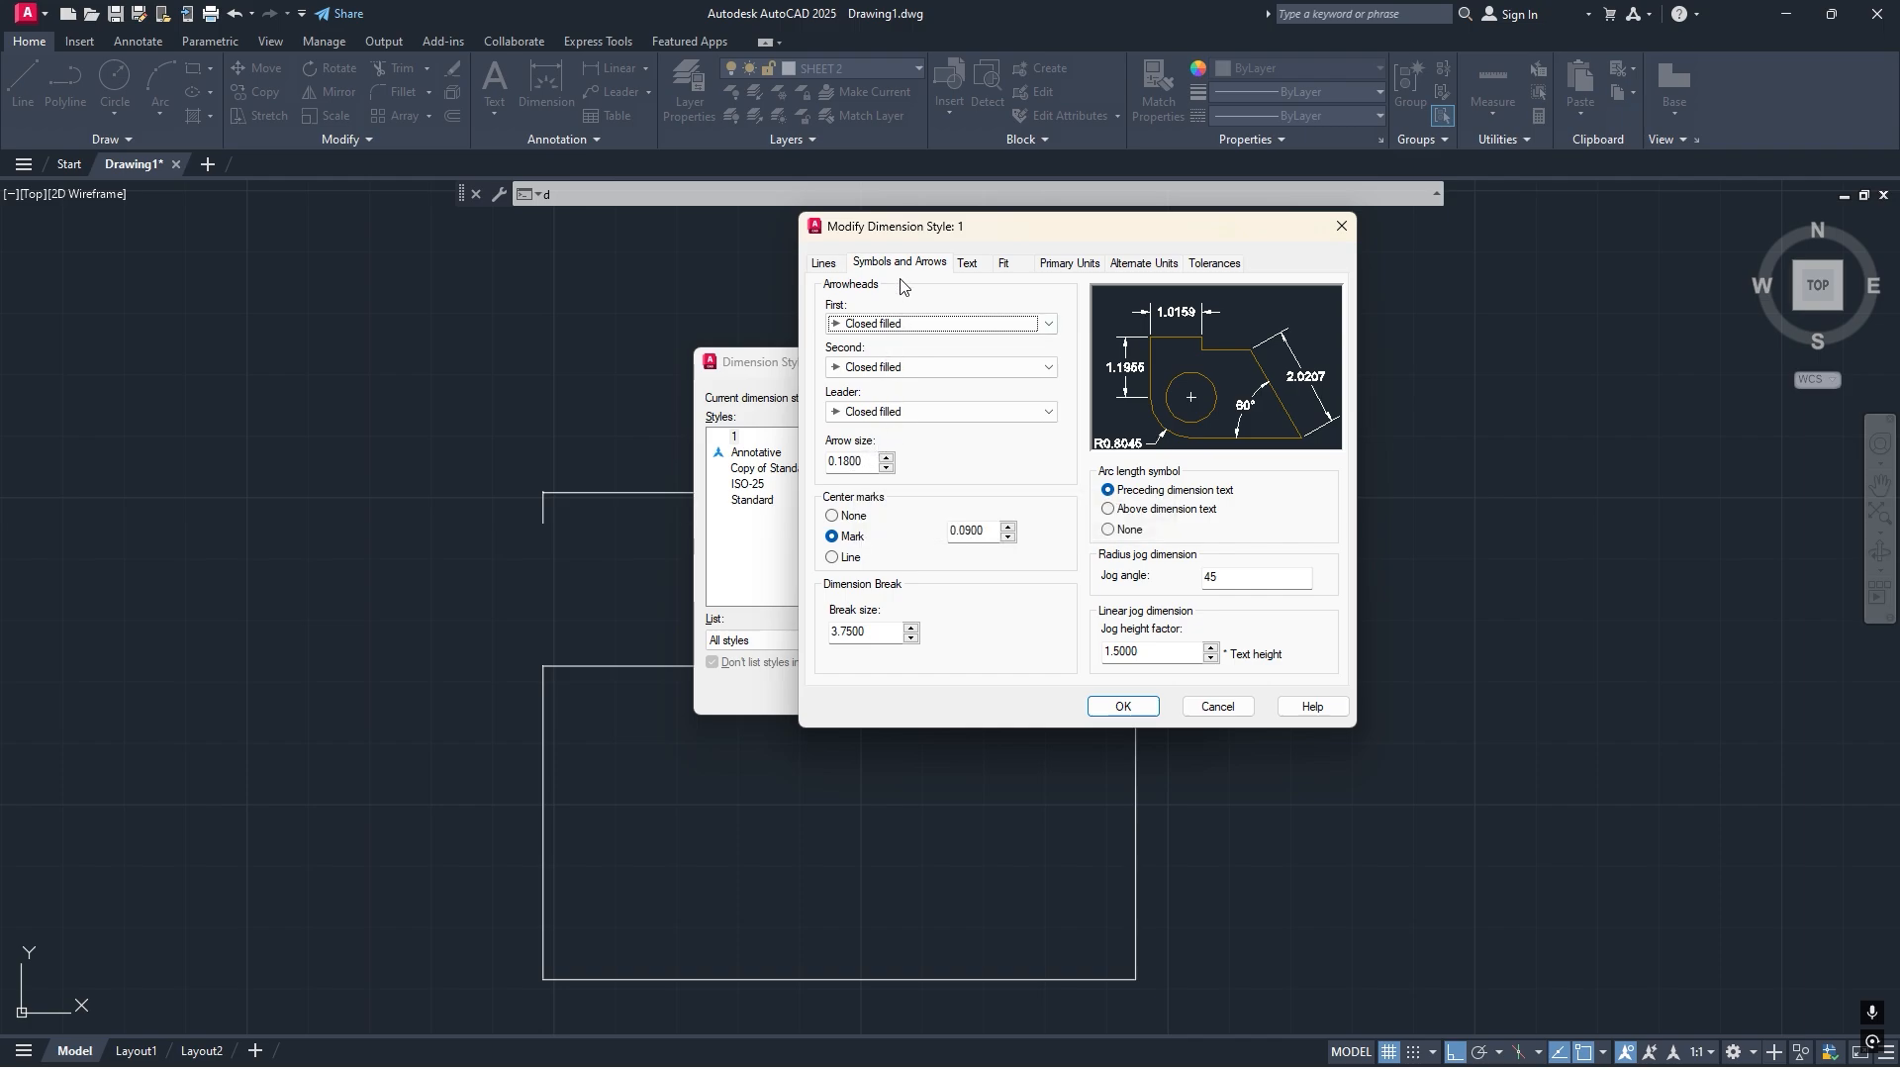
Look through the dimension style's text style and text color options without changing them.
click(970, 264)
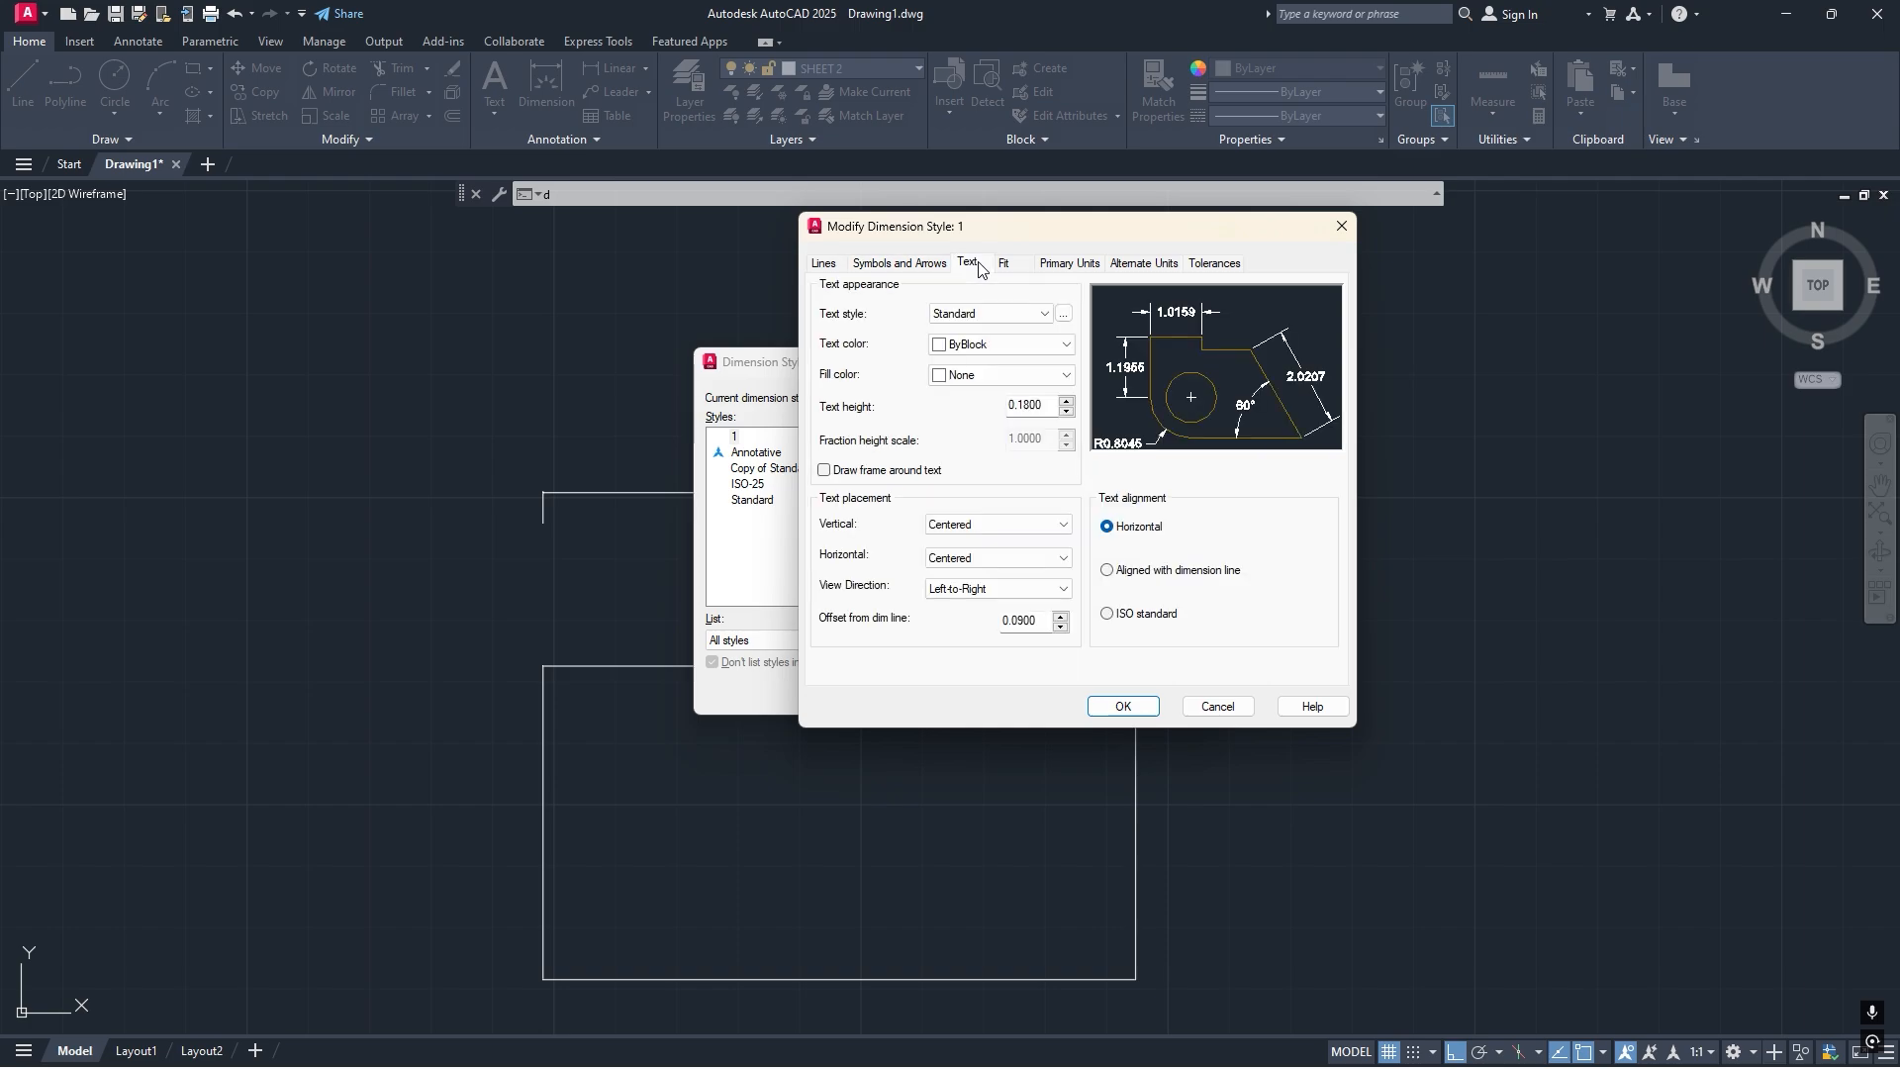
click(983, 315)
click(1036, 320)
click(1063, 314)
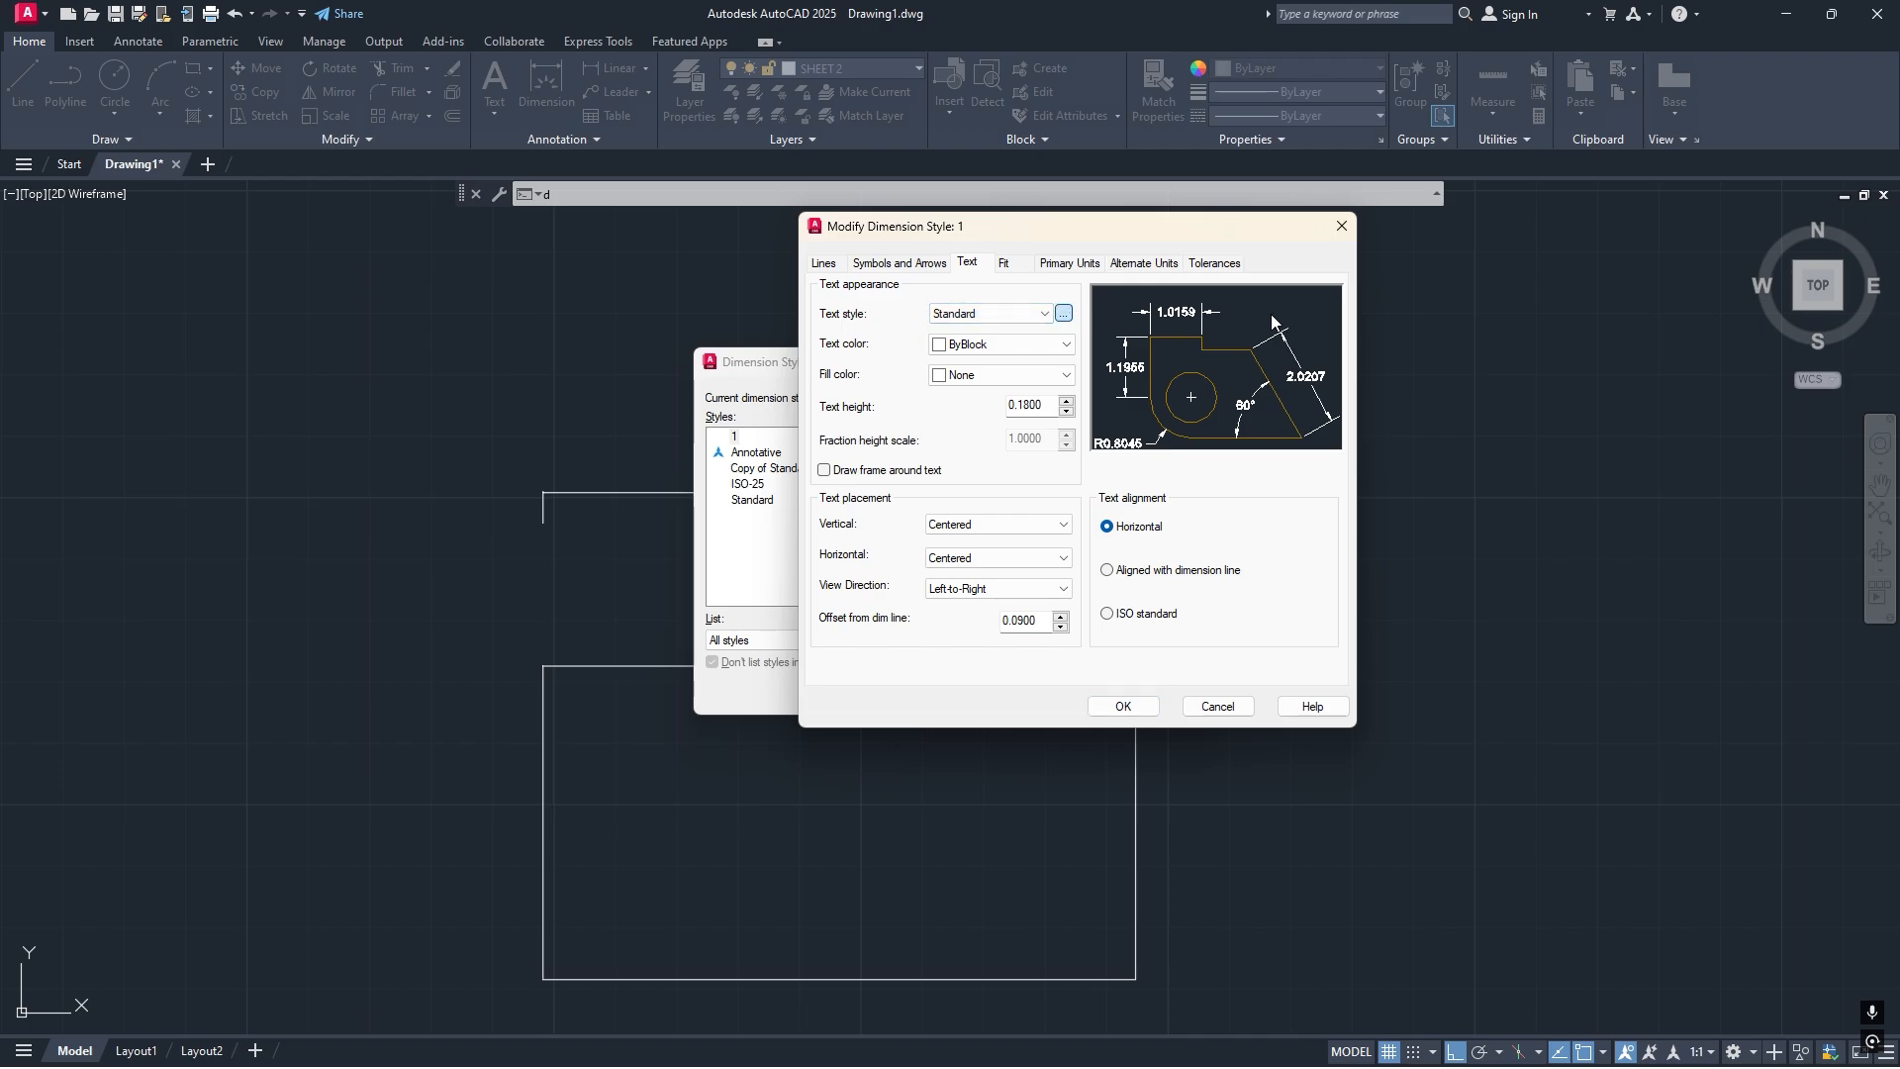
click(1497, 271)
click(1012, 346)
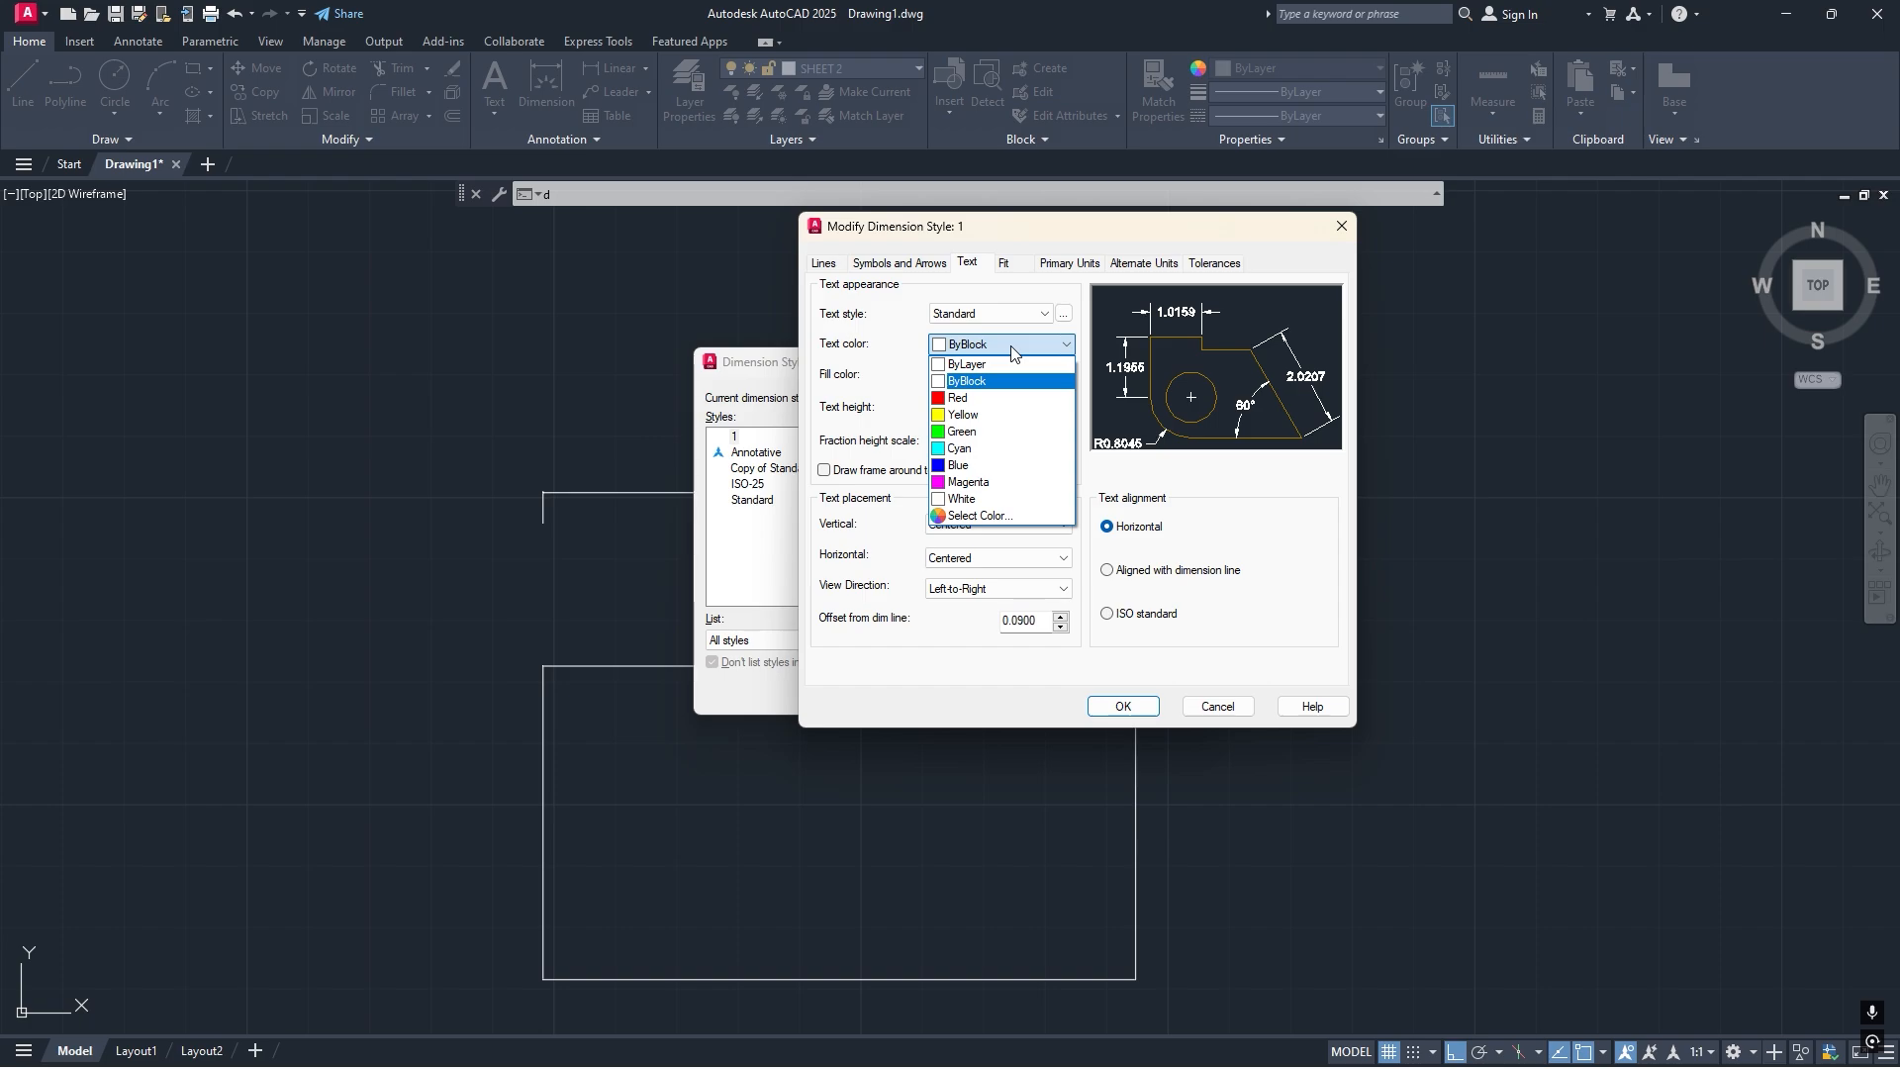
click(1012, 353)
Try a Red fill color behind the dimension text, and set the fill back to None.
click(990, 375)
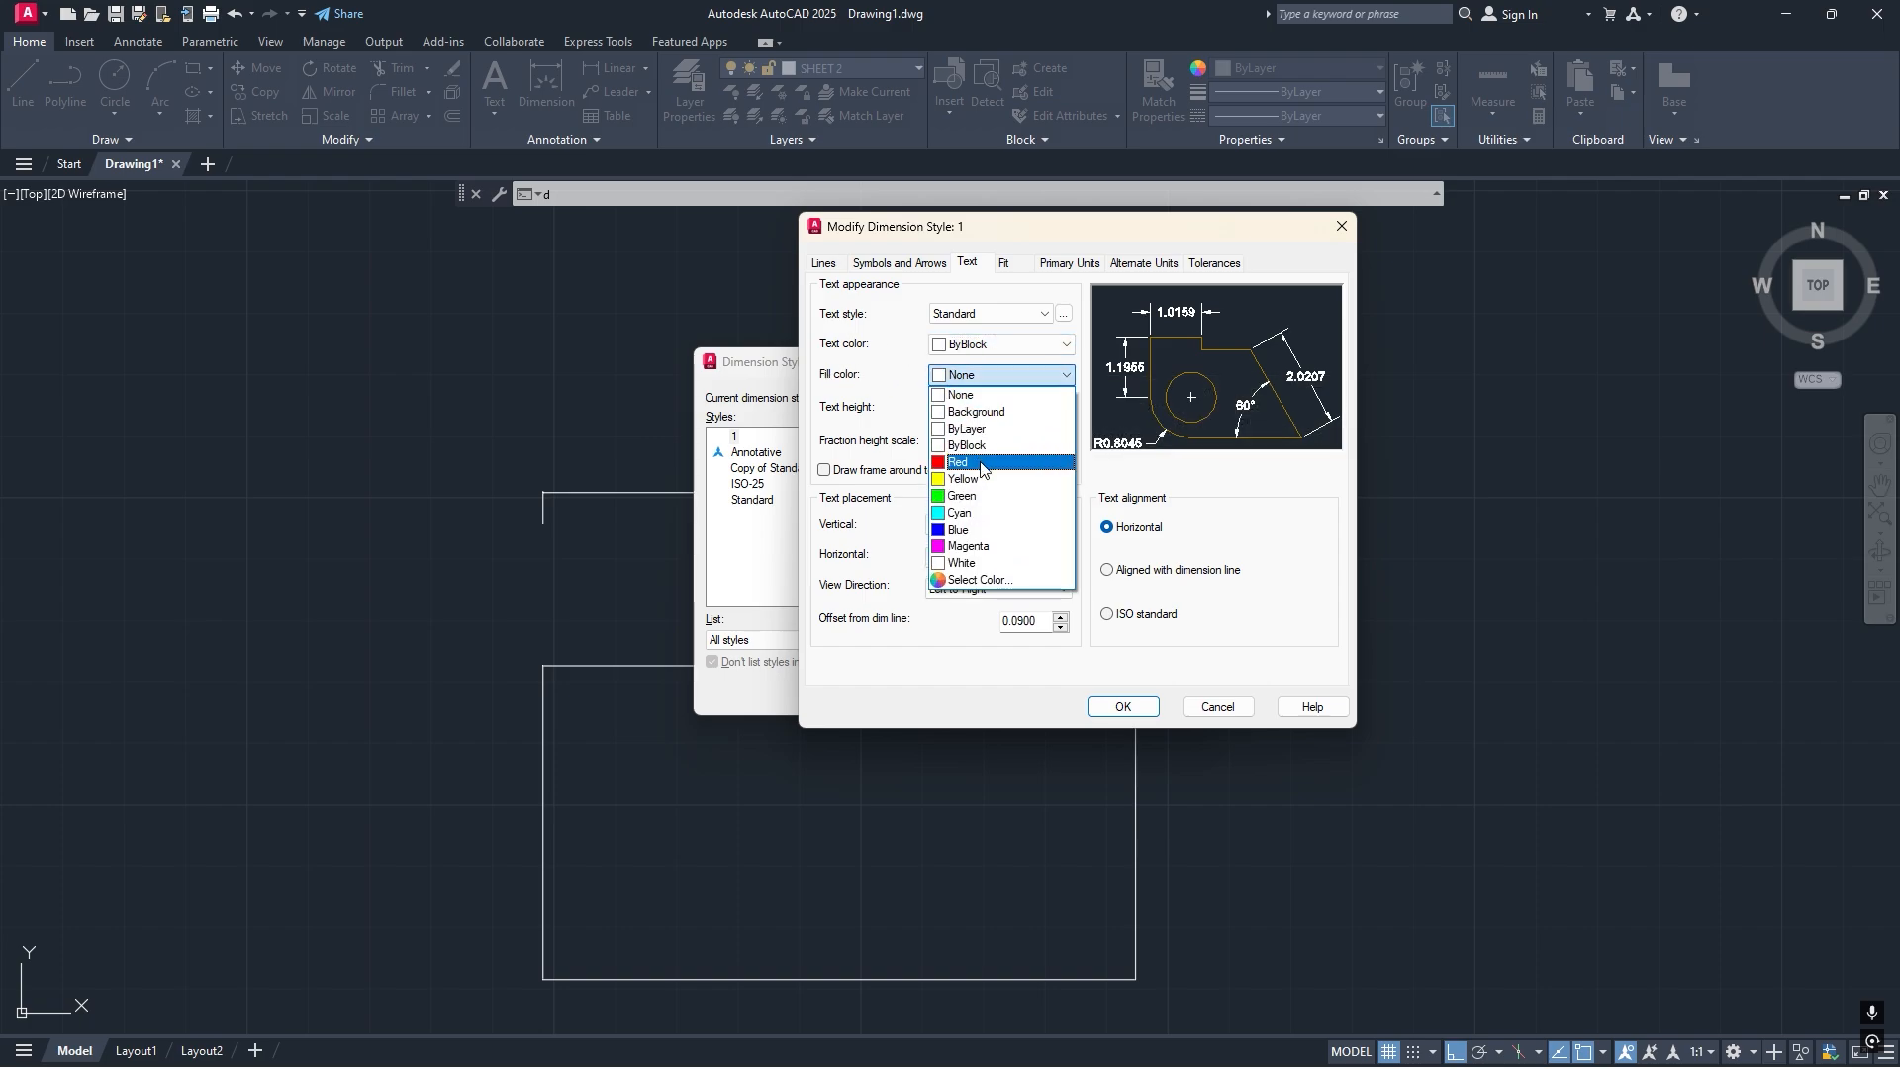
click(981, 463)
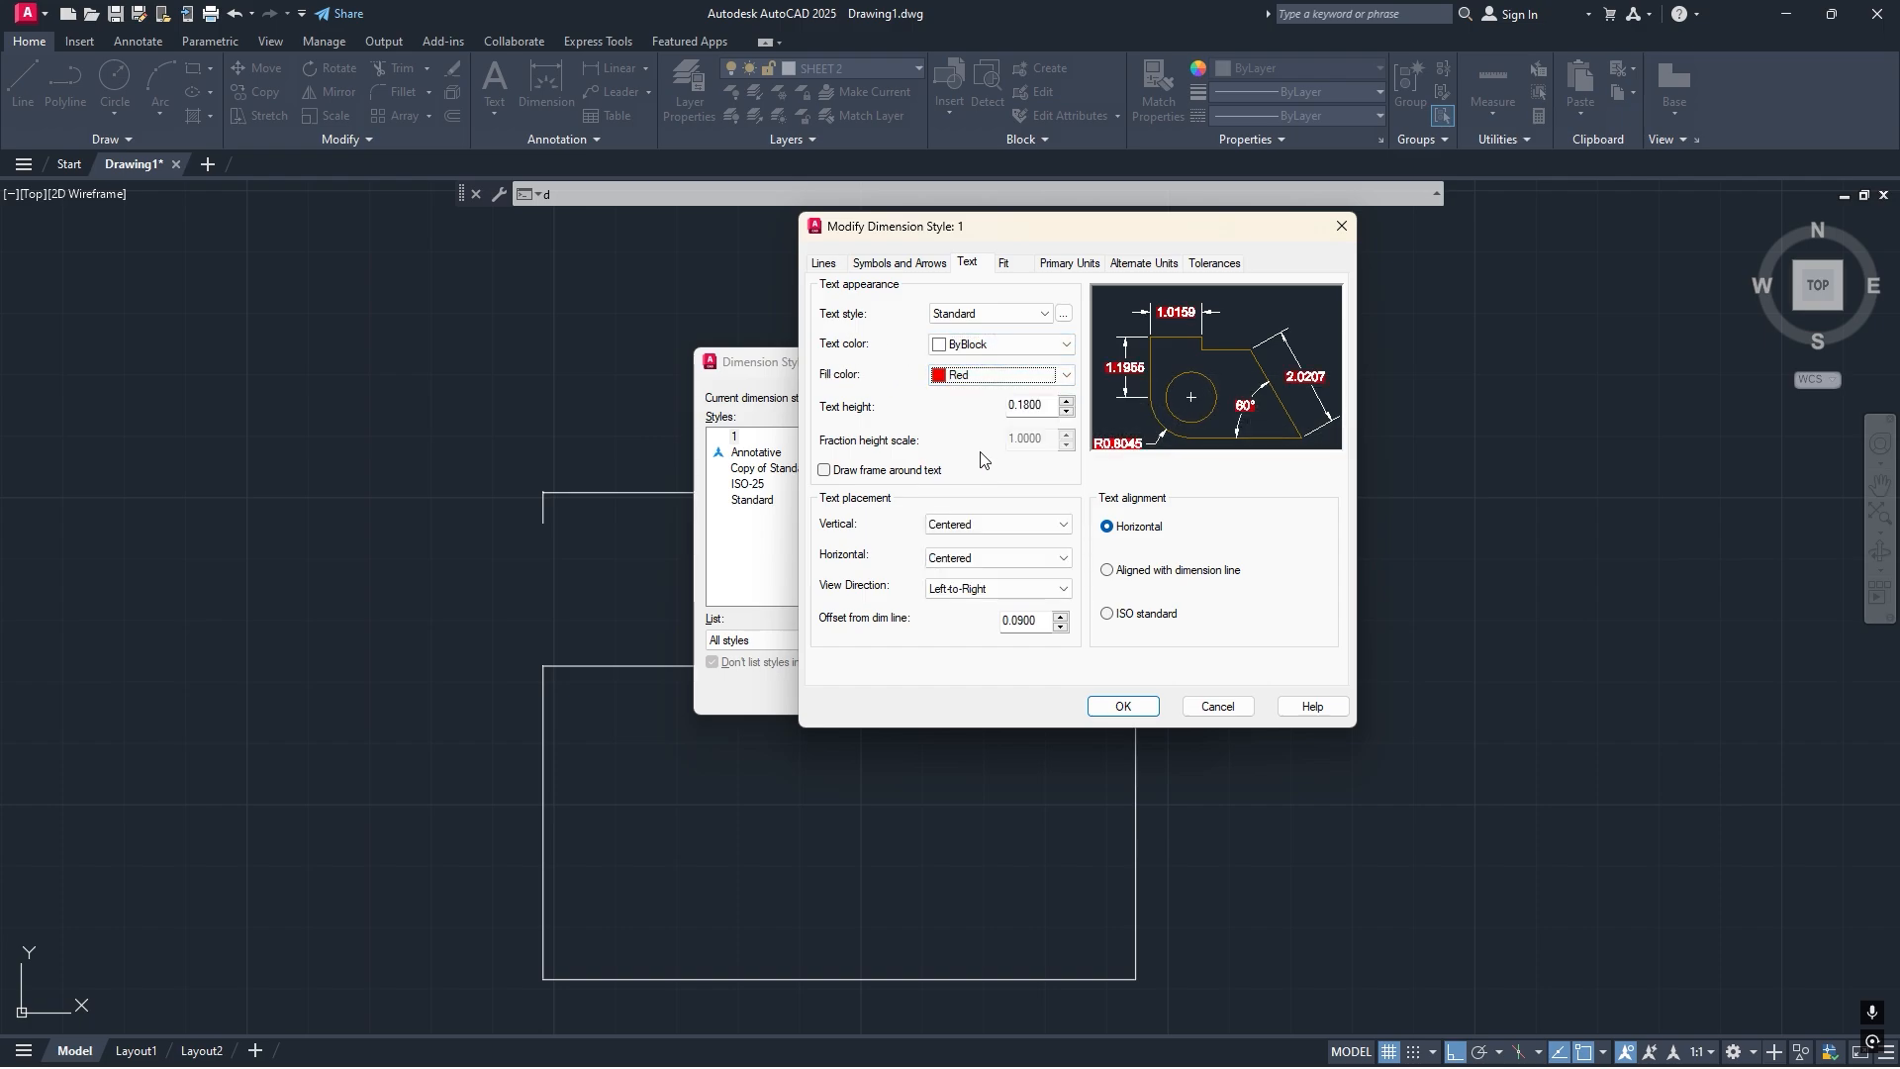
click(989, 375)
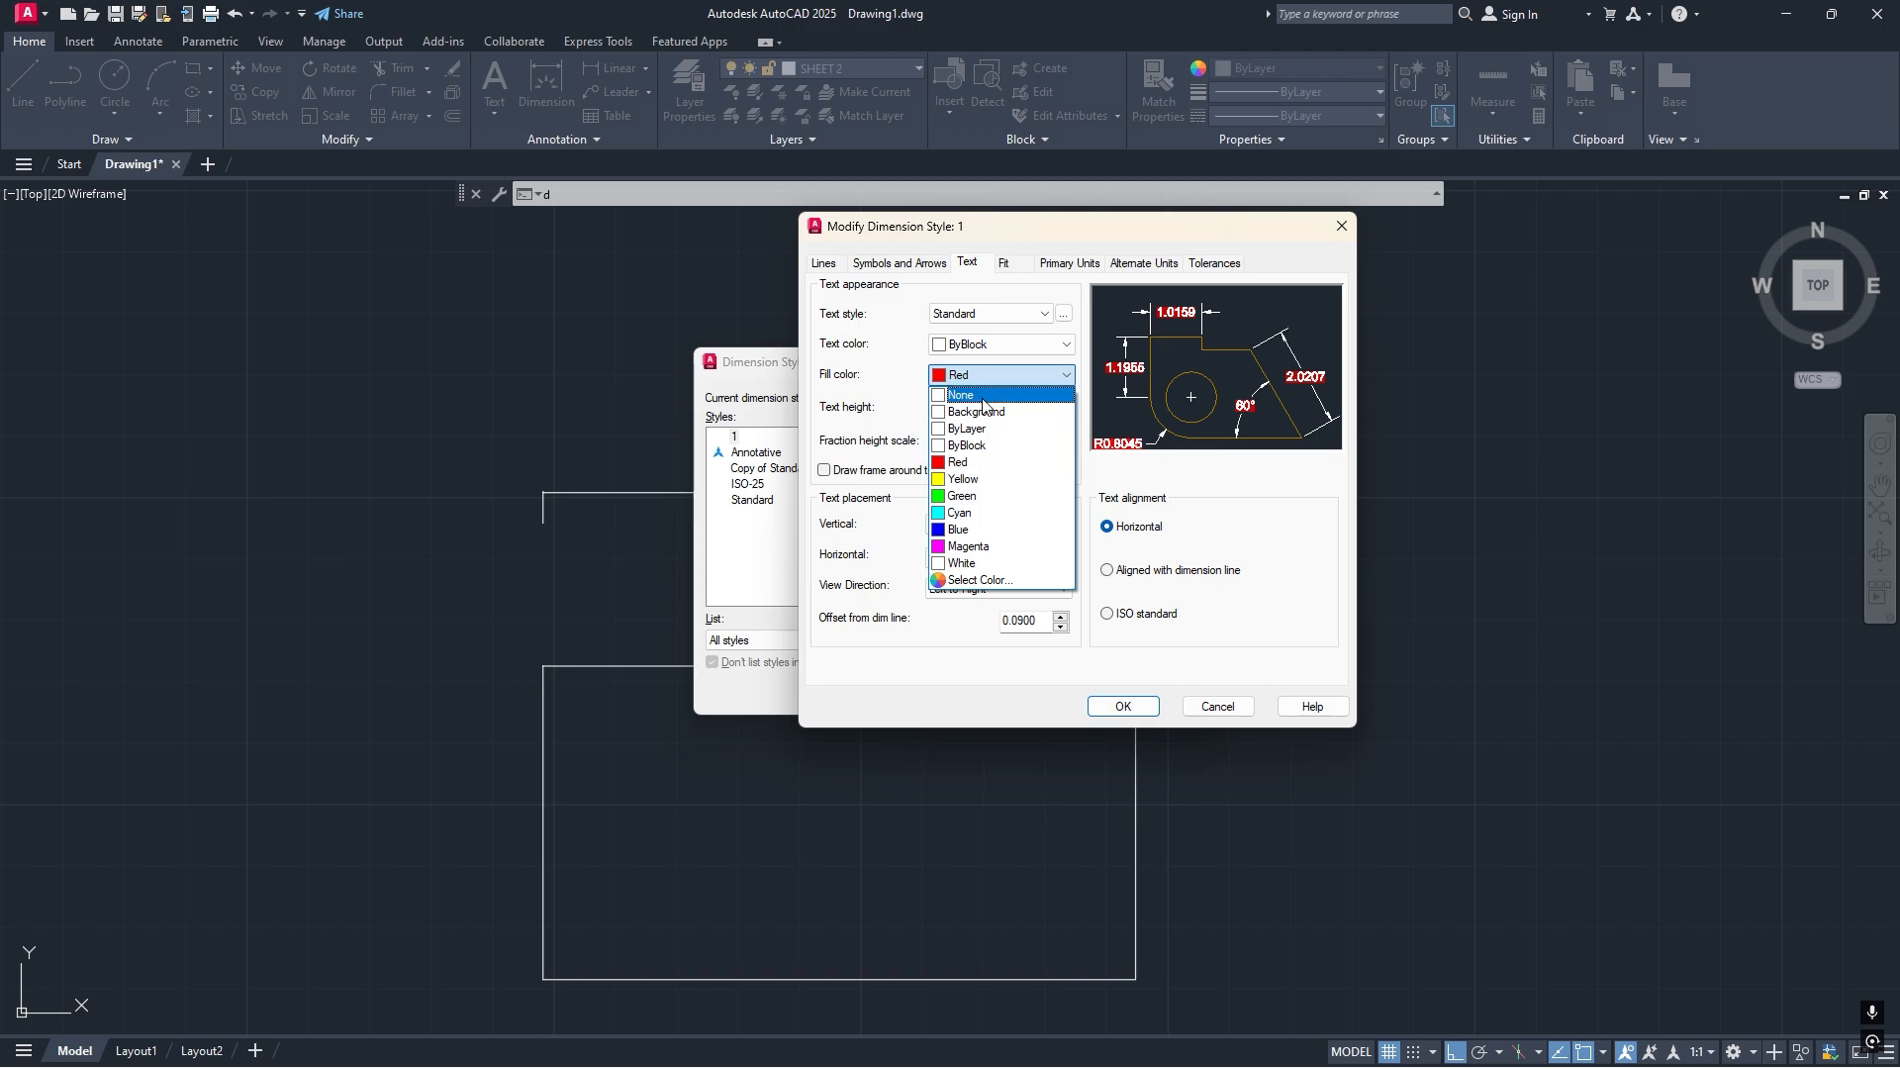
click(955, 394)
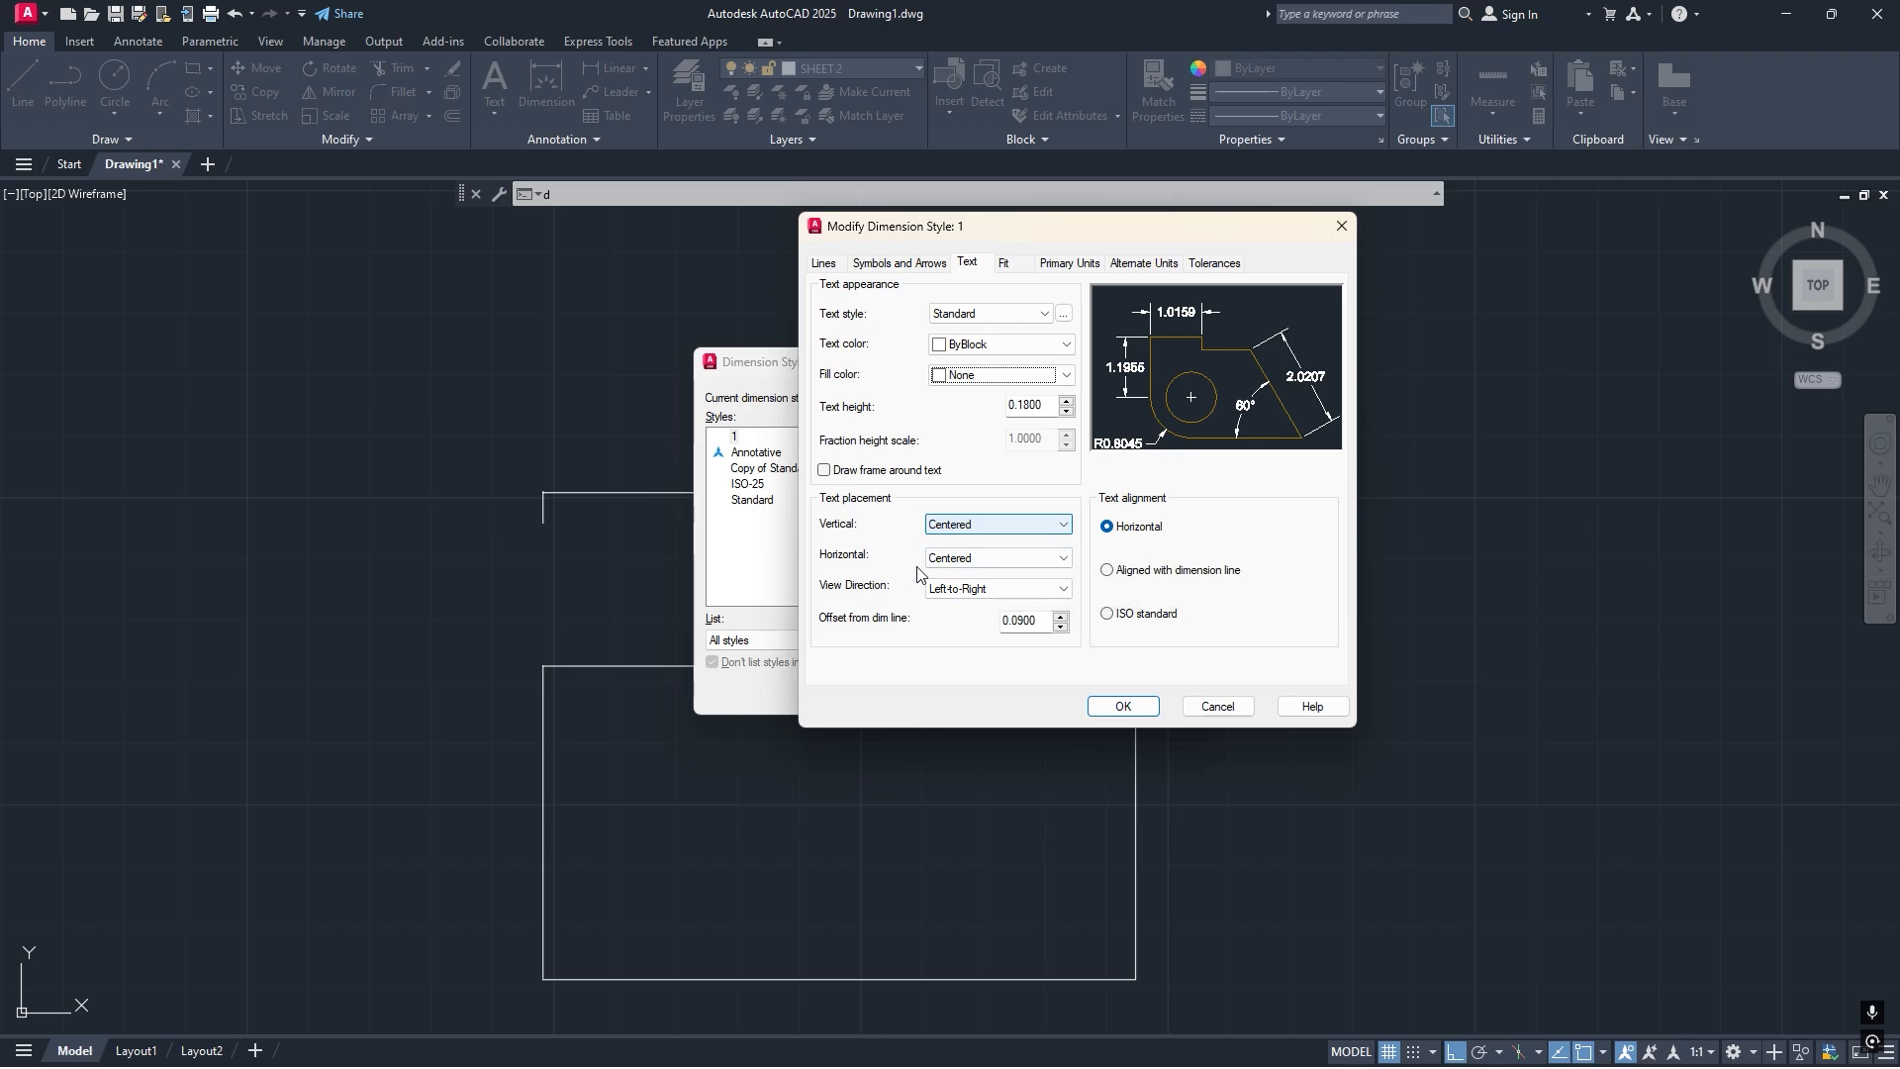
Review the style's fit options, arrow size and text height settings.
click(1009, 272)
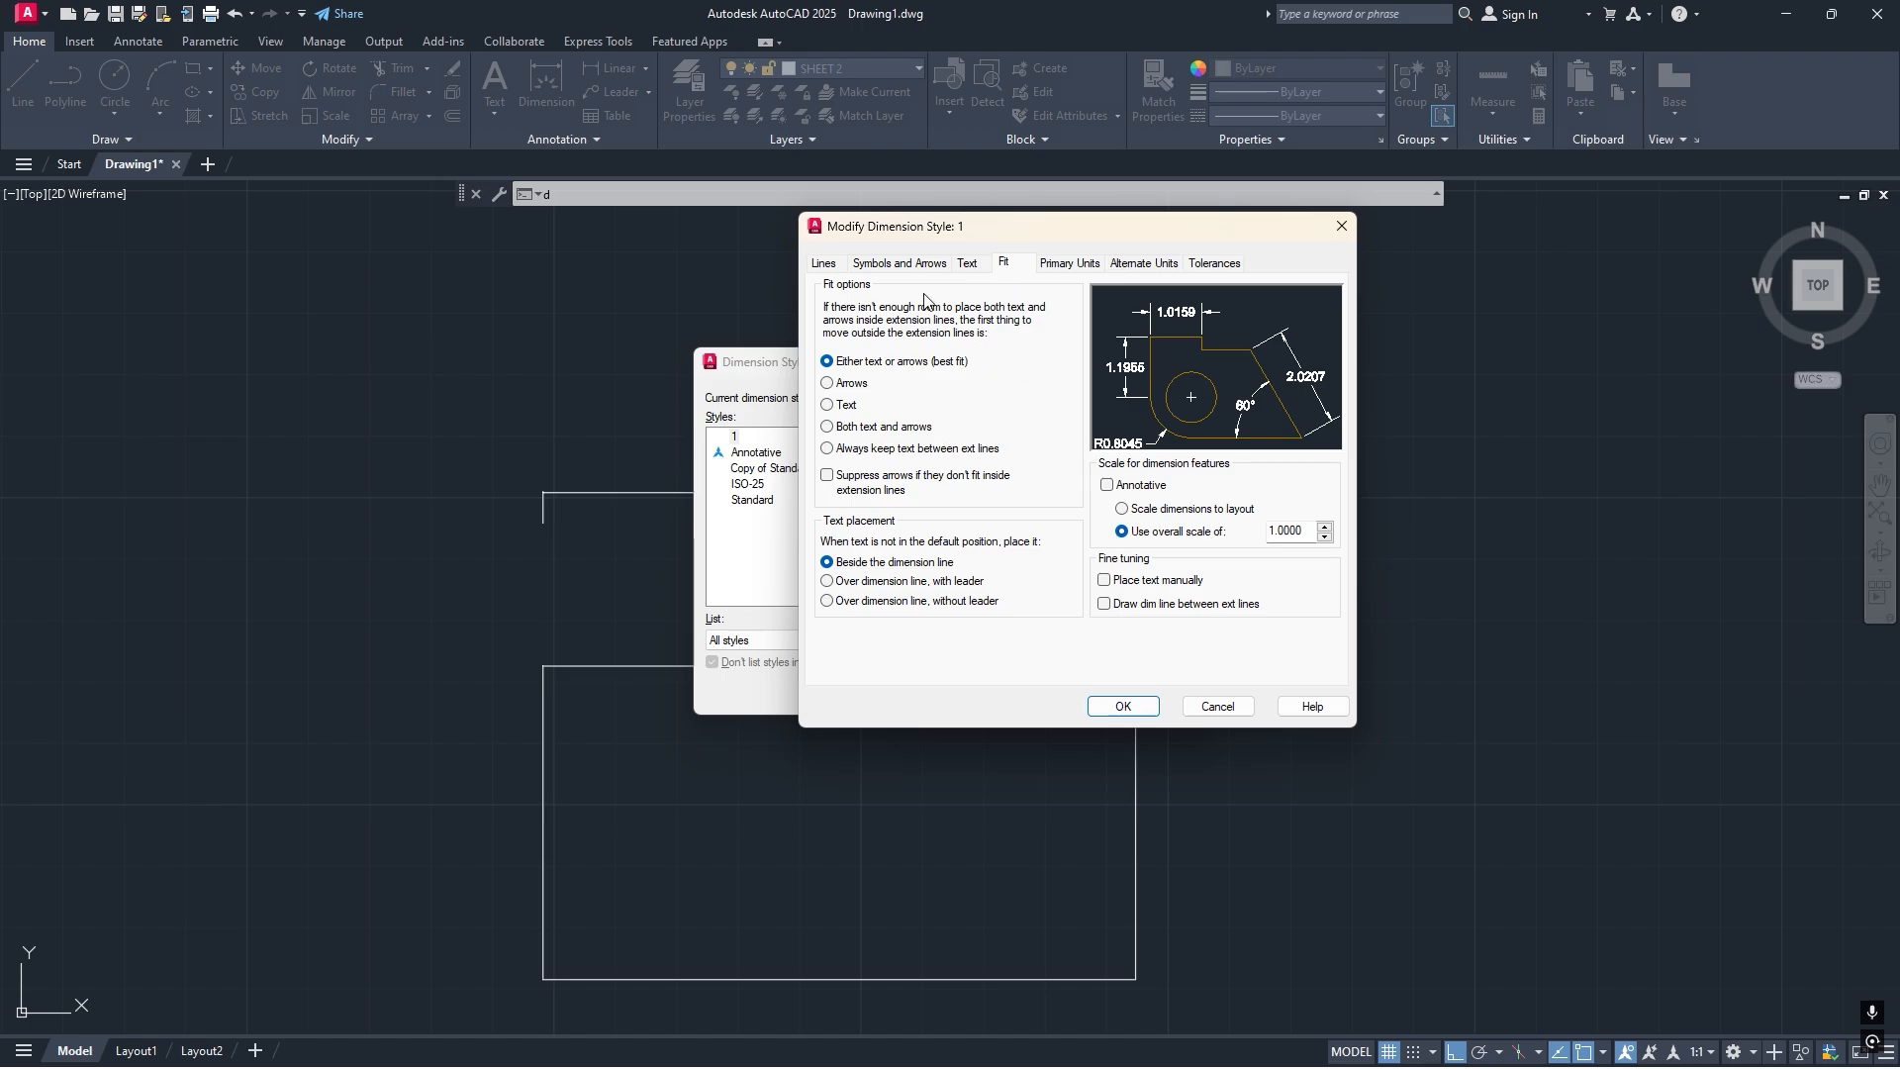
click(900, 271)
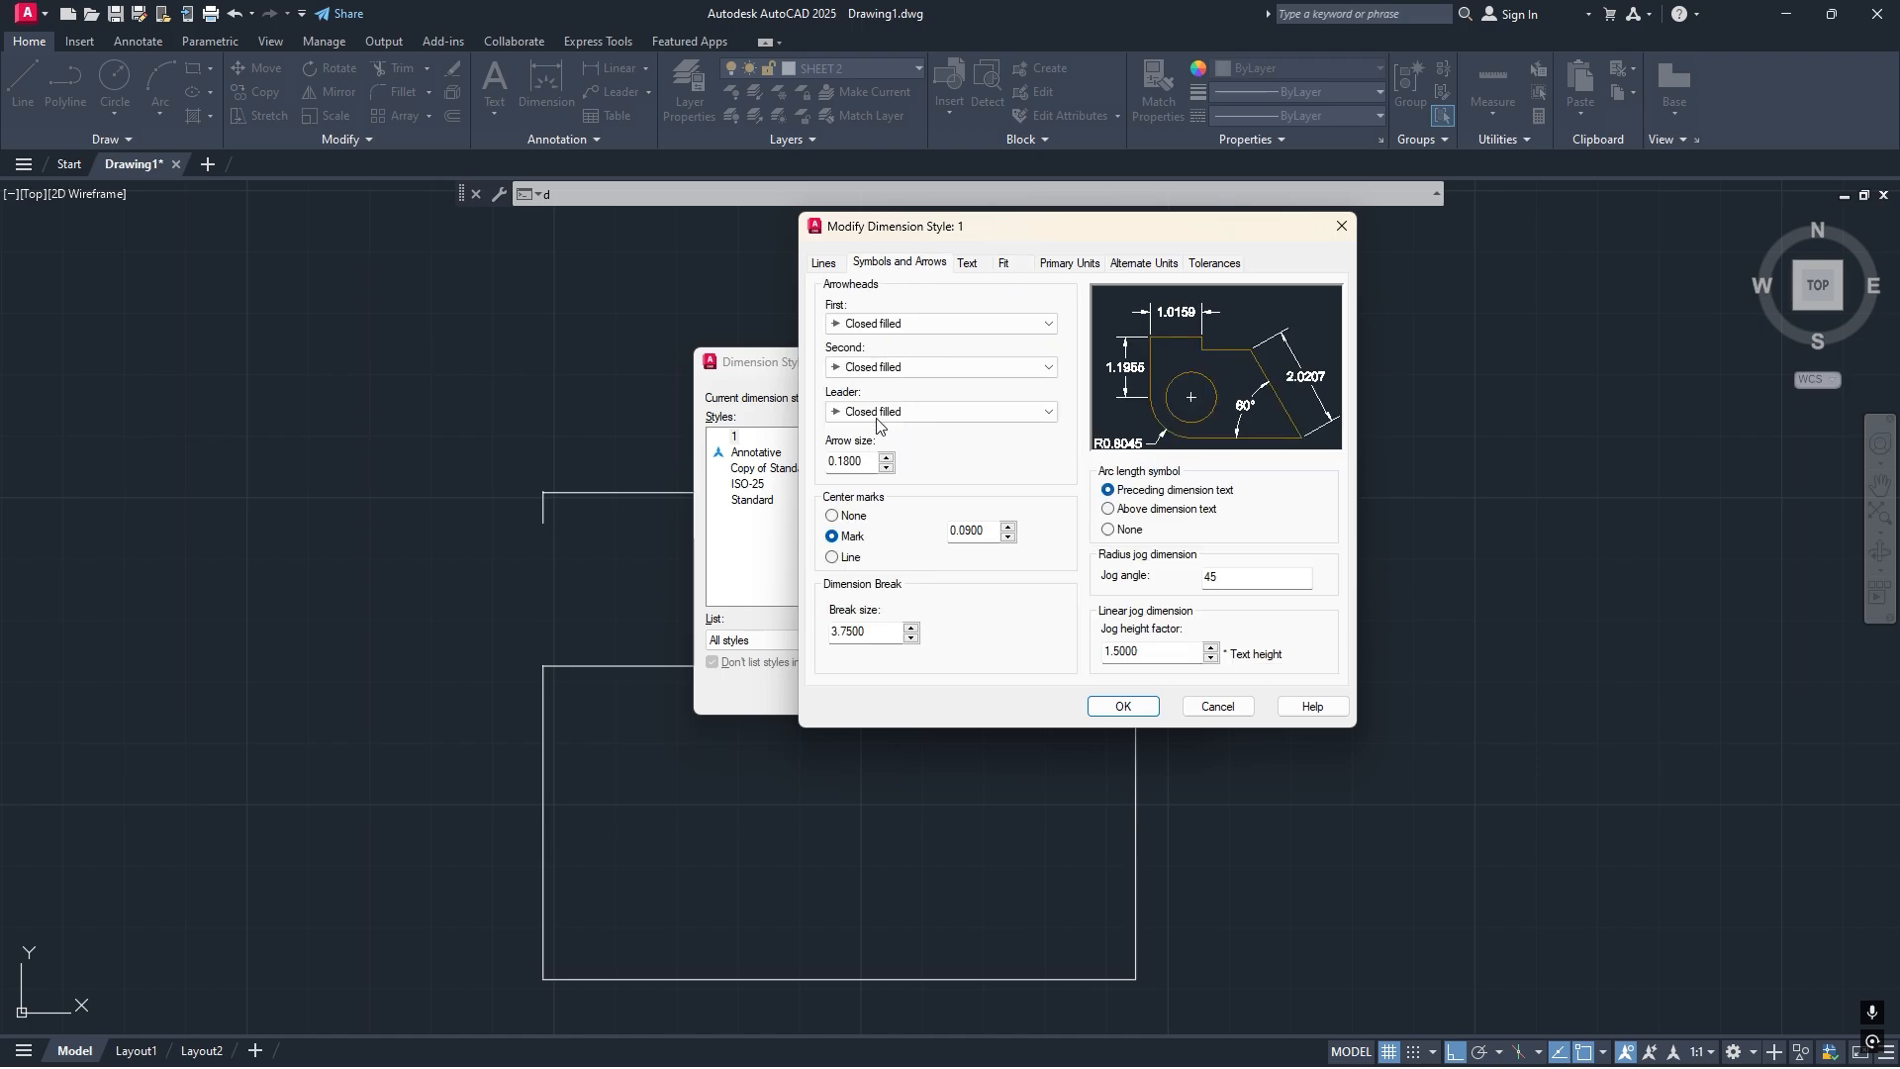
click(969, 262)
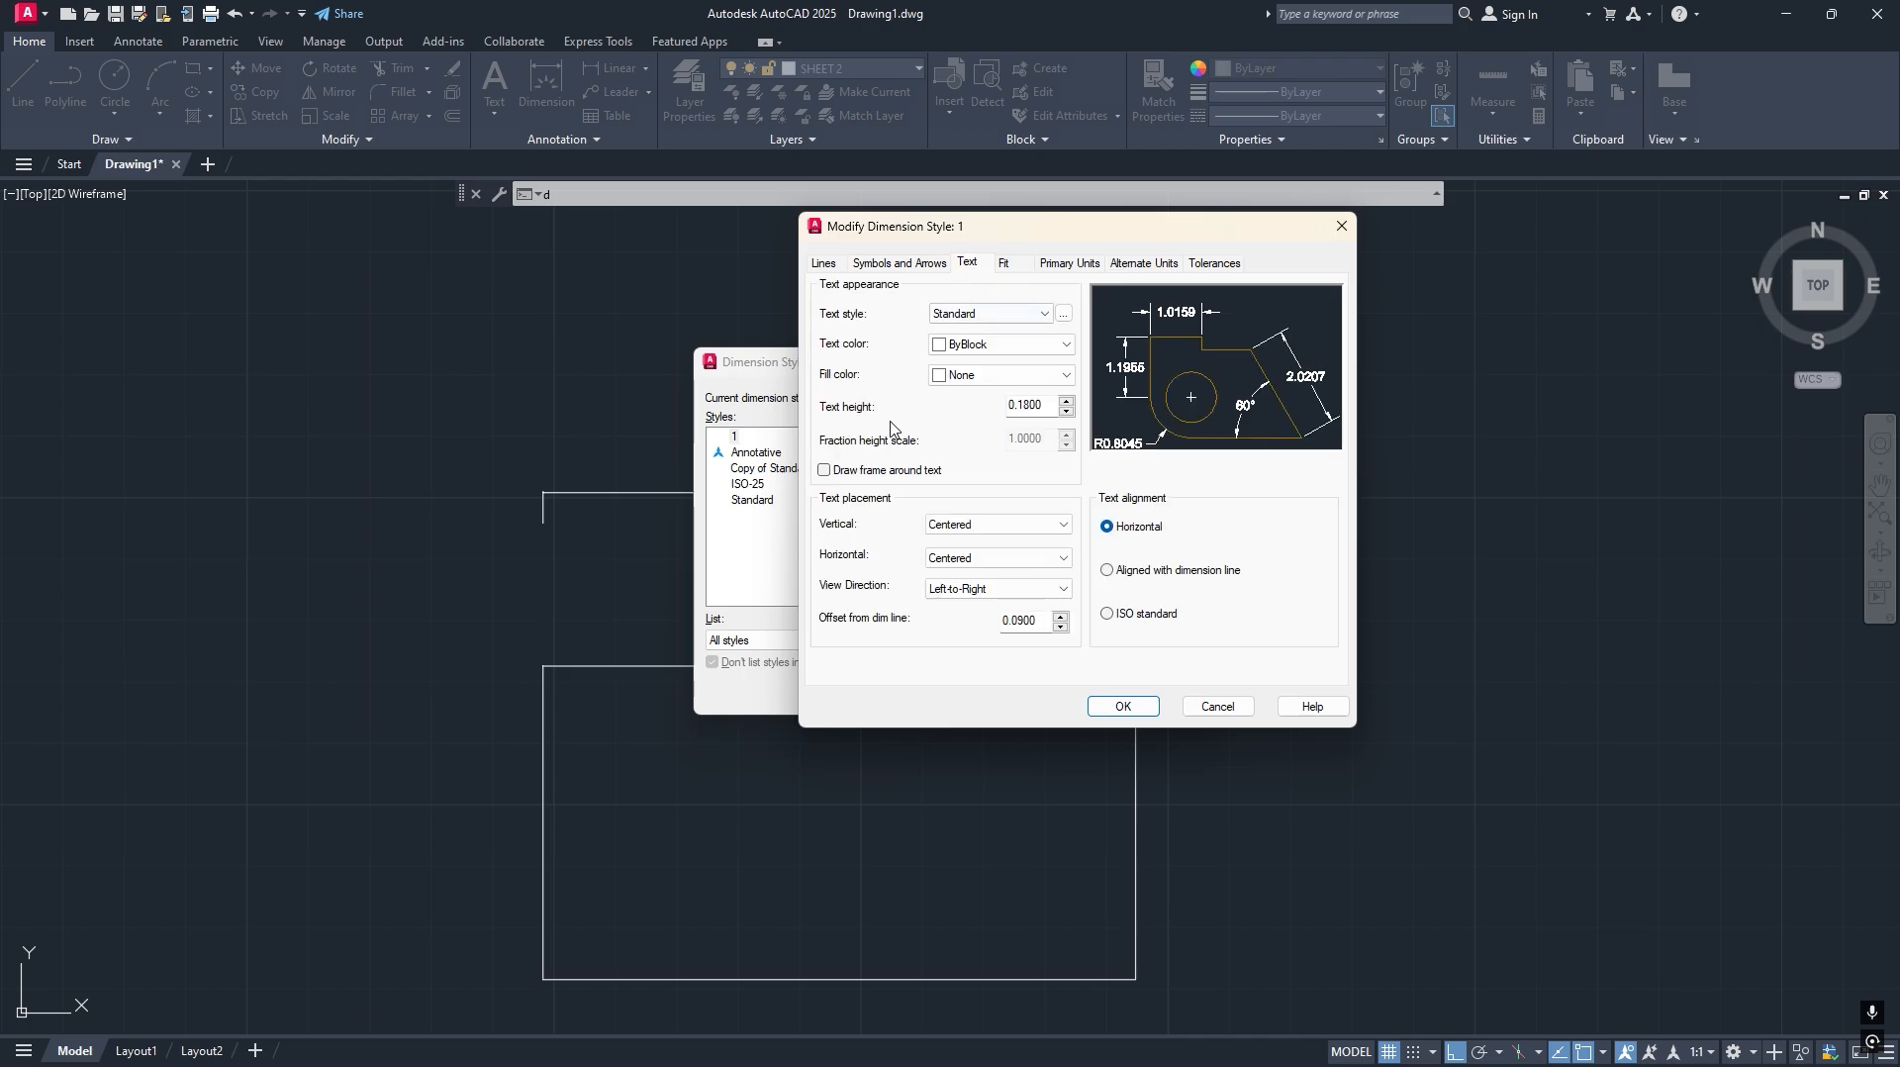
Set the dimension style's overall scale to 10, make style 1 current and close the style manager.
click(1005, 264)
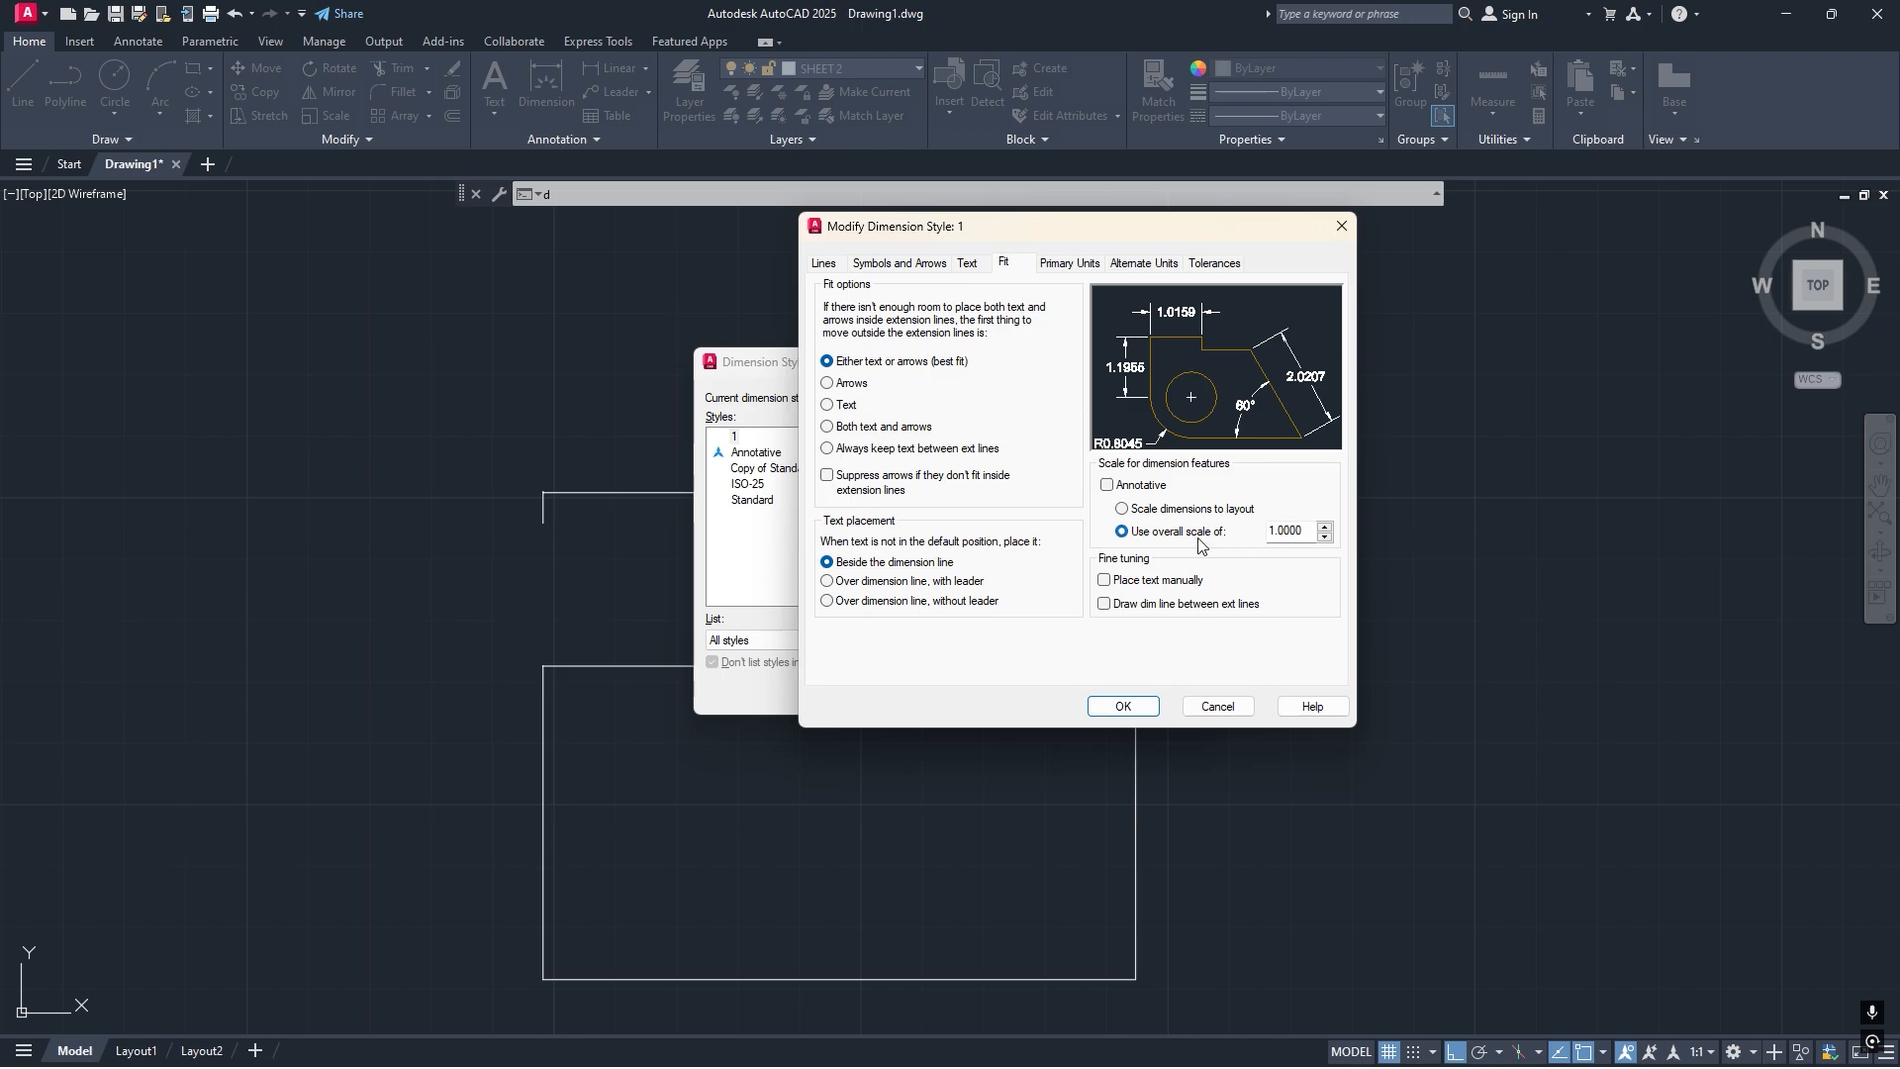
double_click(1306, 531)
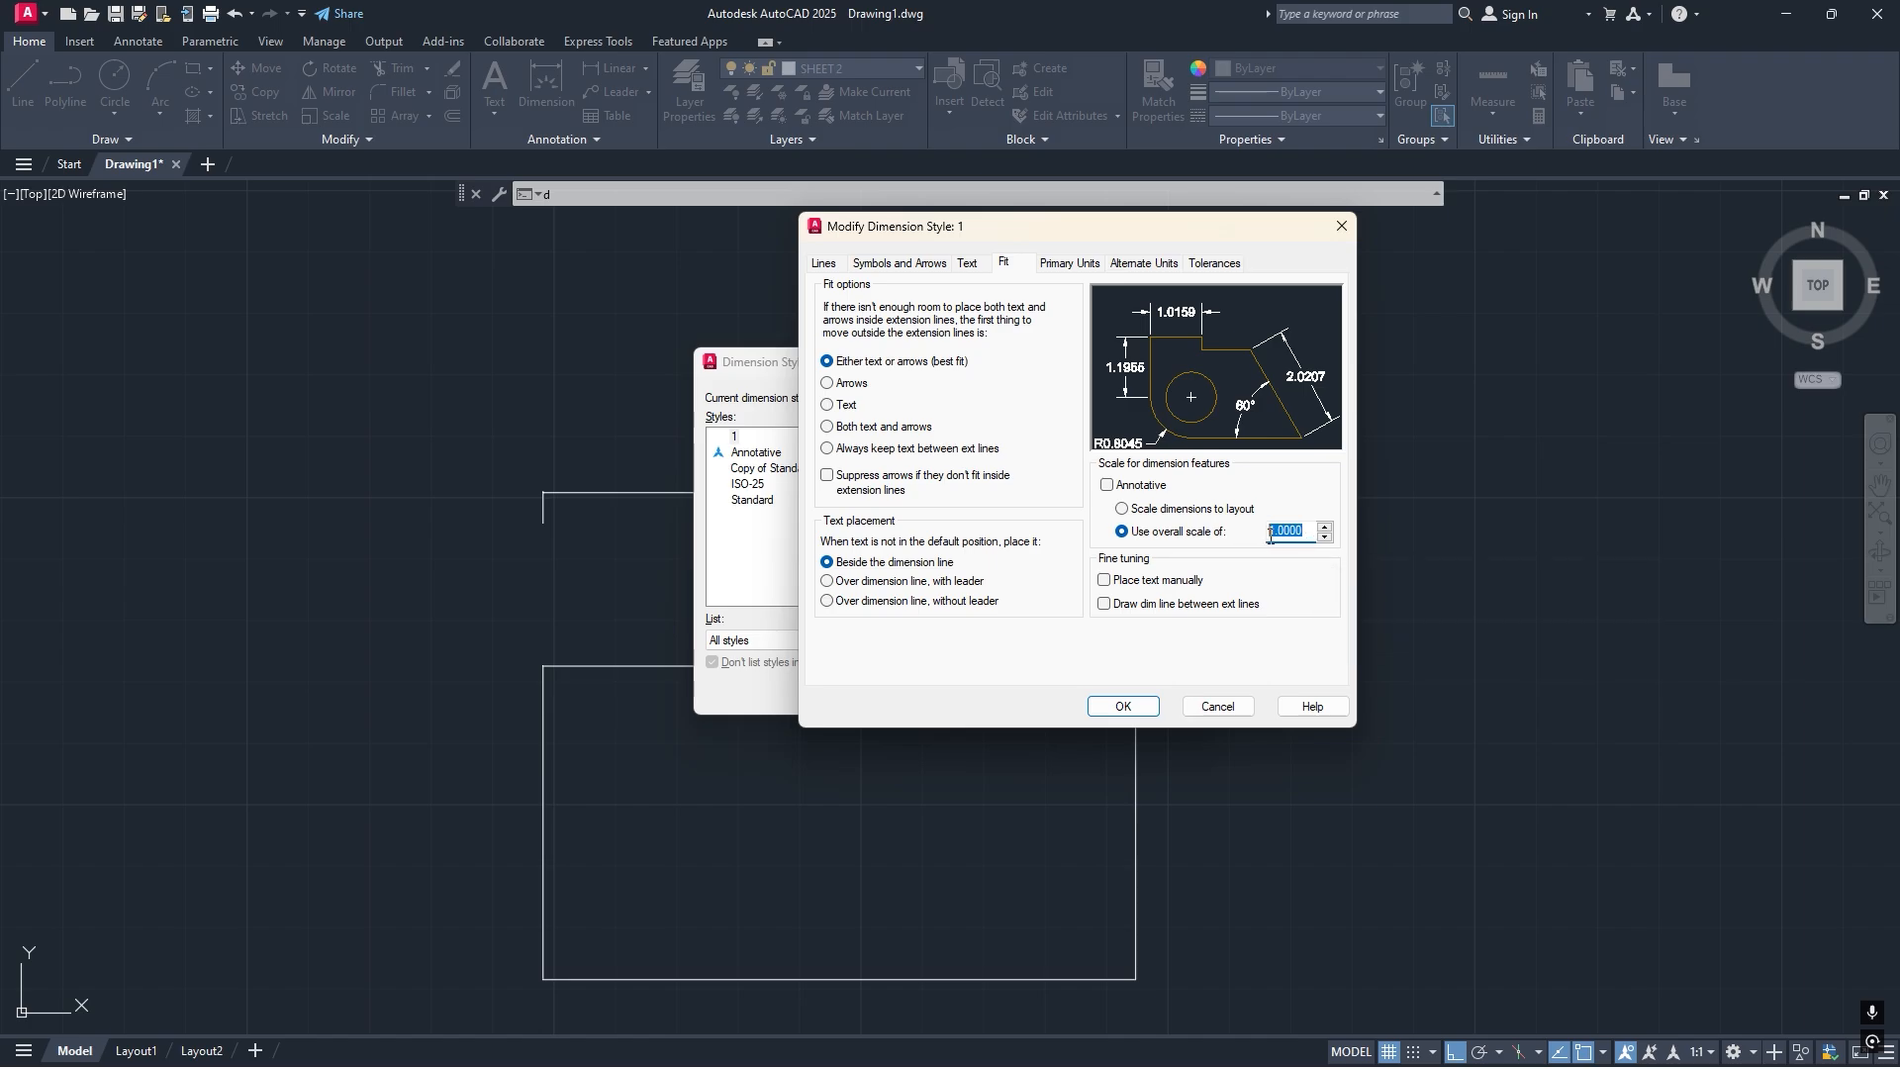
text(1)
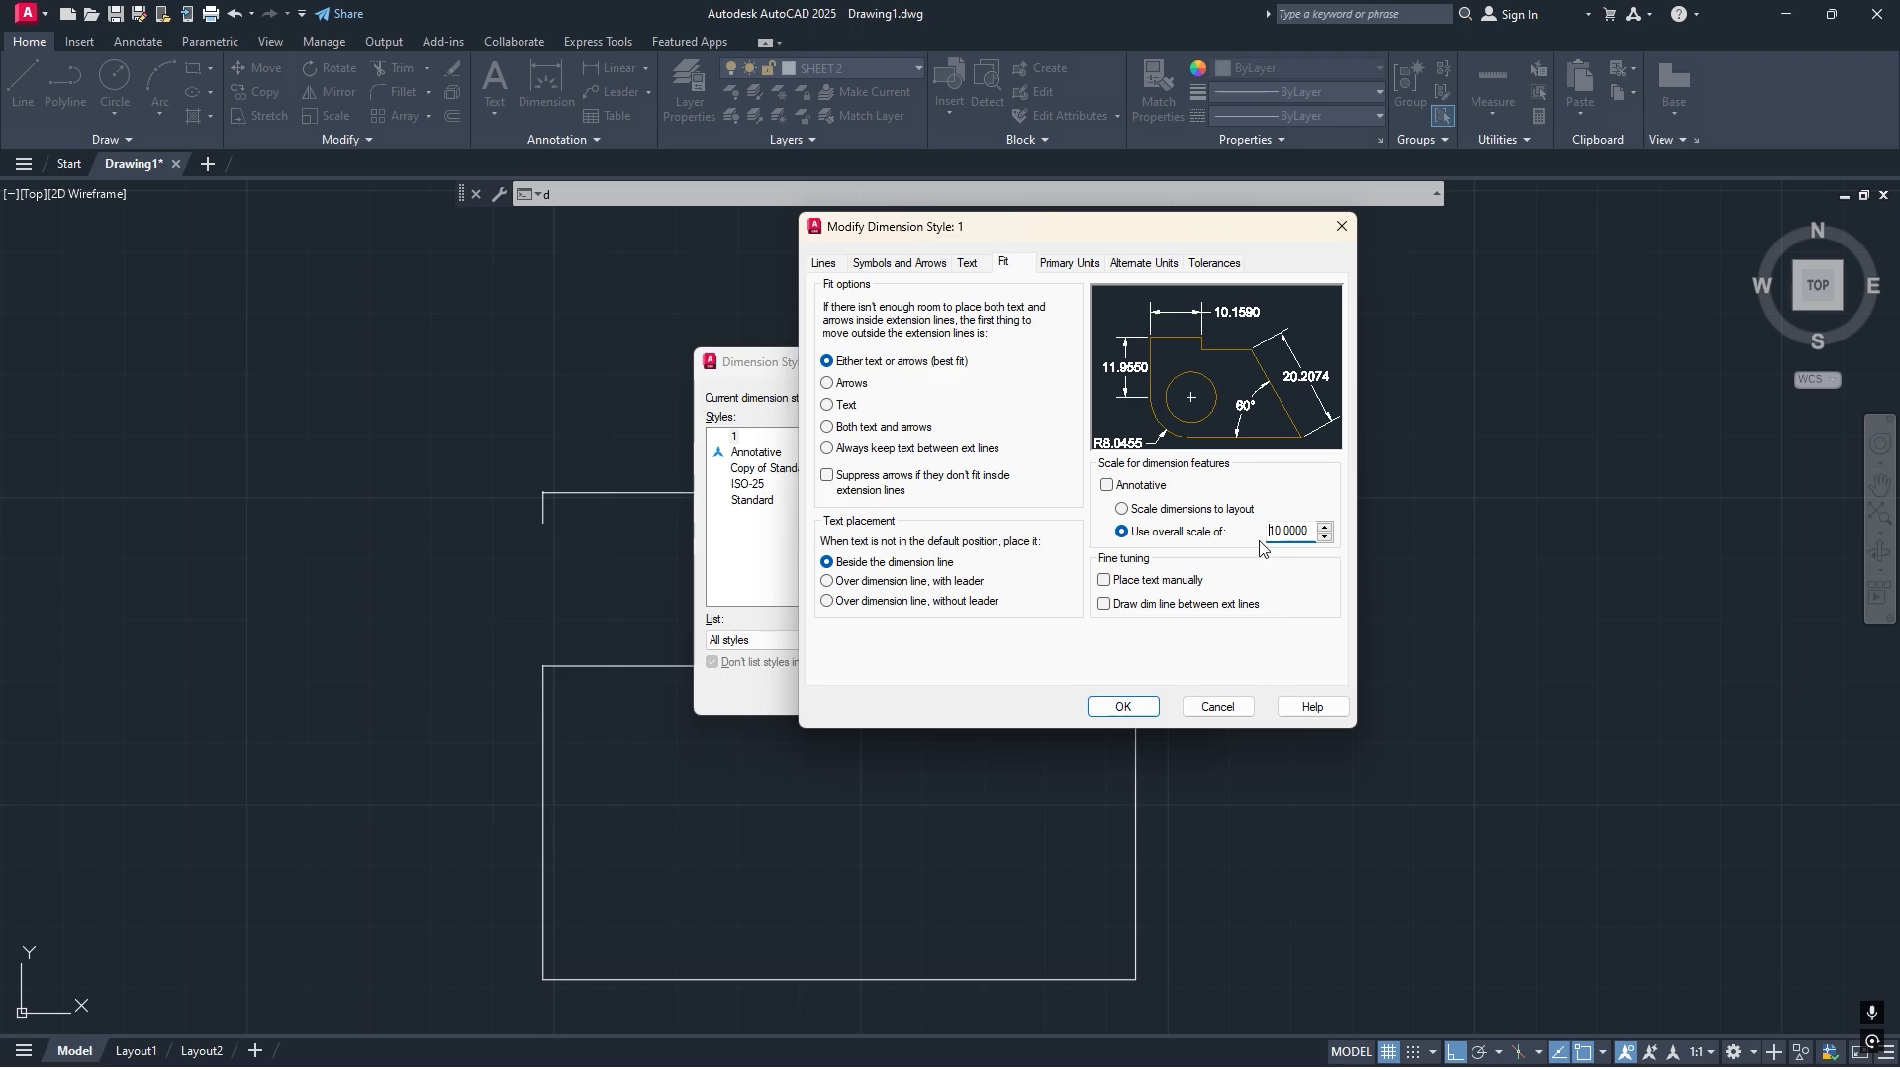
click(1122, 705)
click(1153, 439)
click(1068, 693)
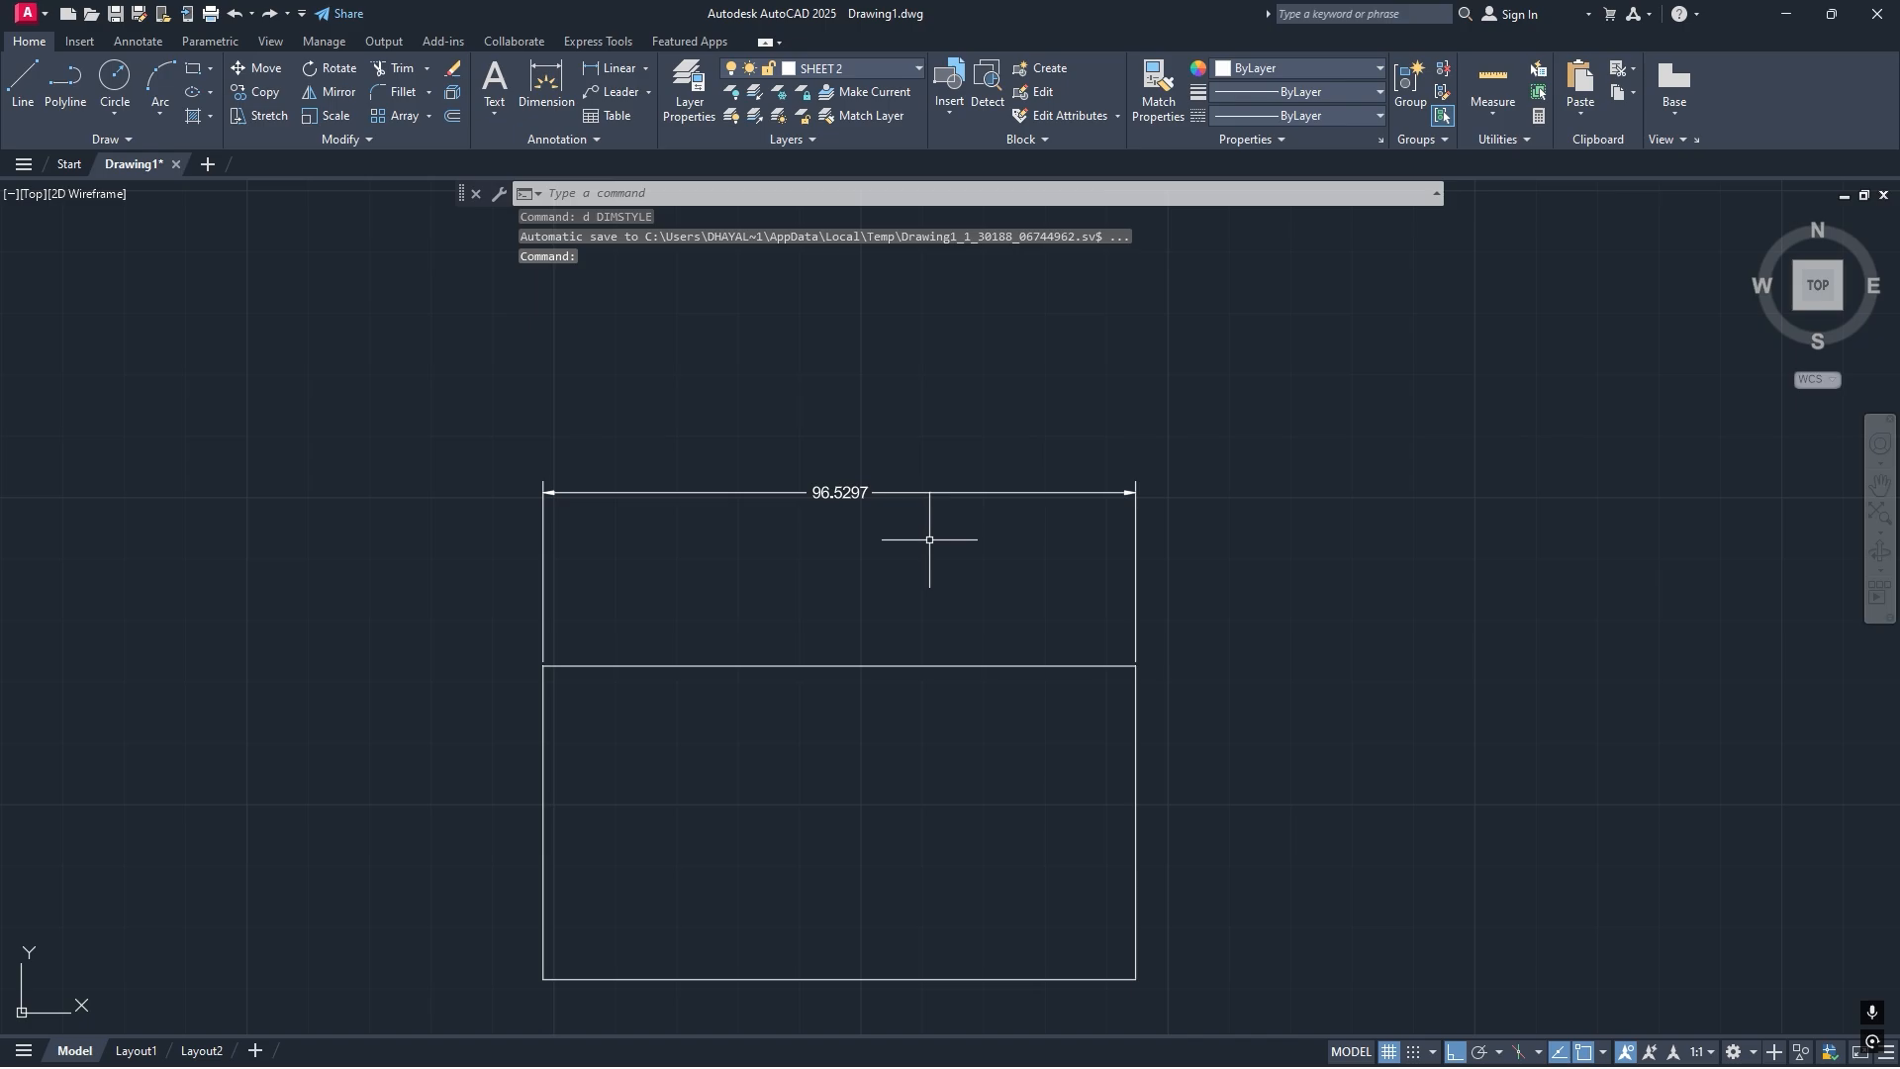
Open dimension style 1 for modification and review its symbols and arrows, text, fit and primary units settings.
text(d)
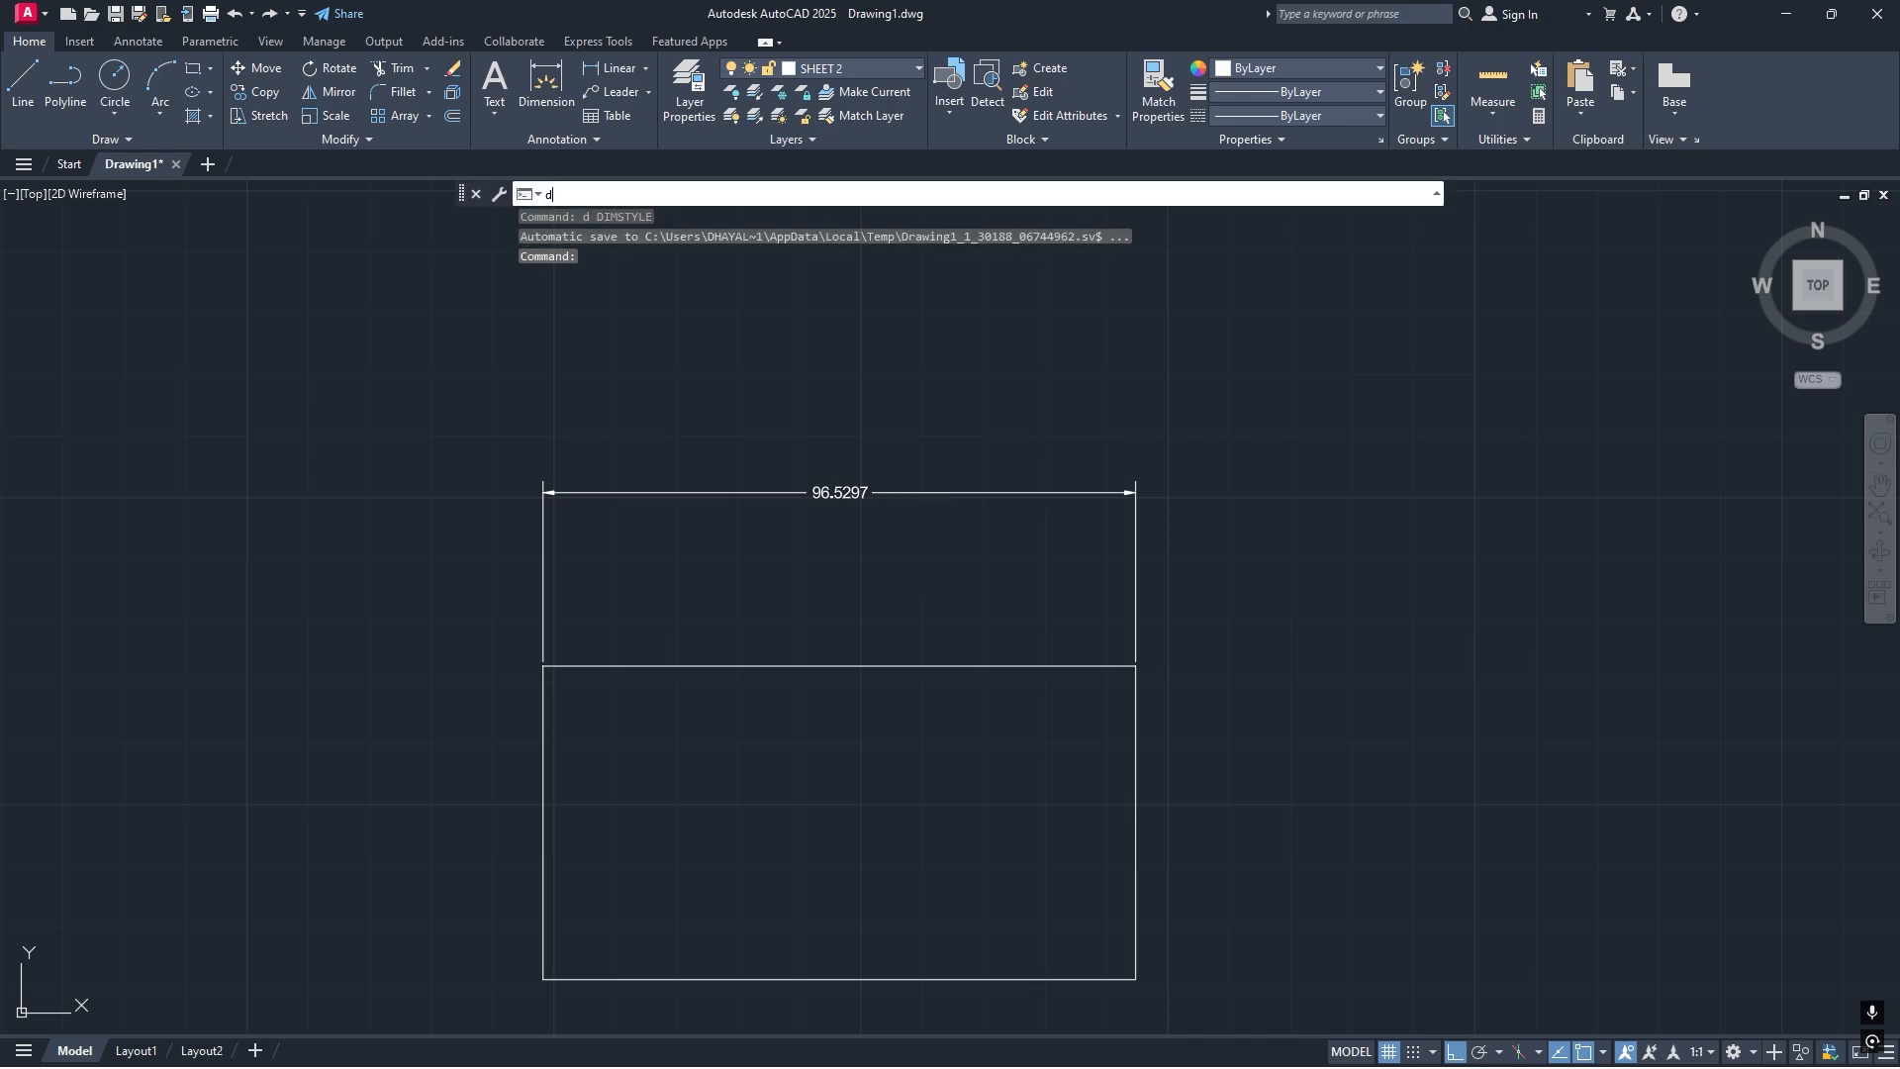
key(Return)
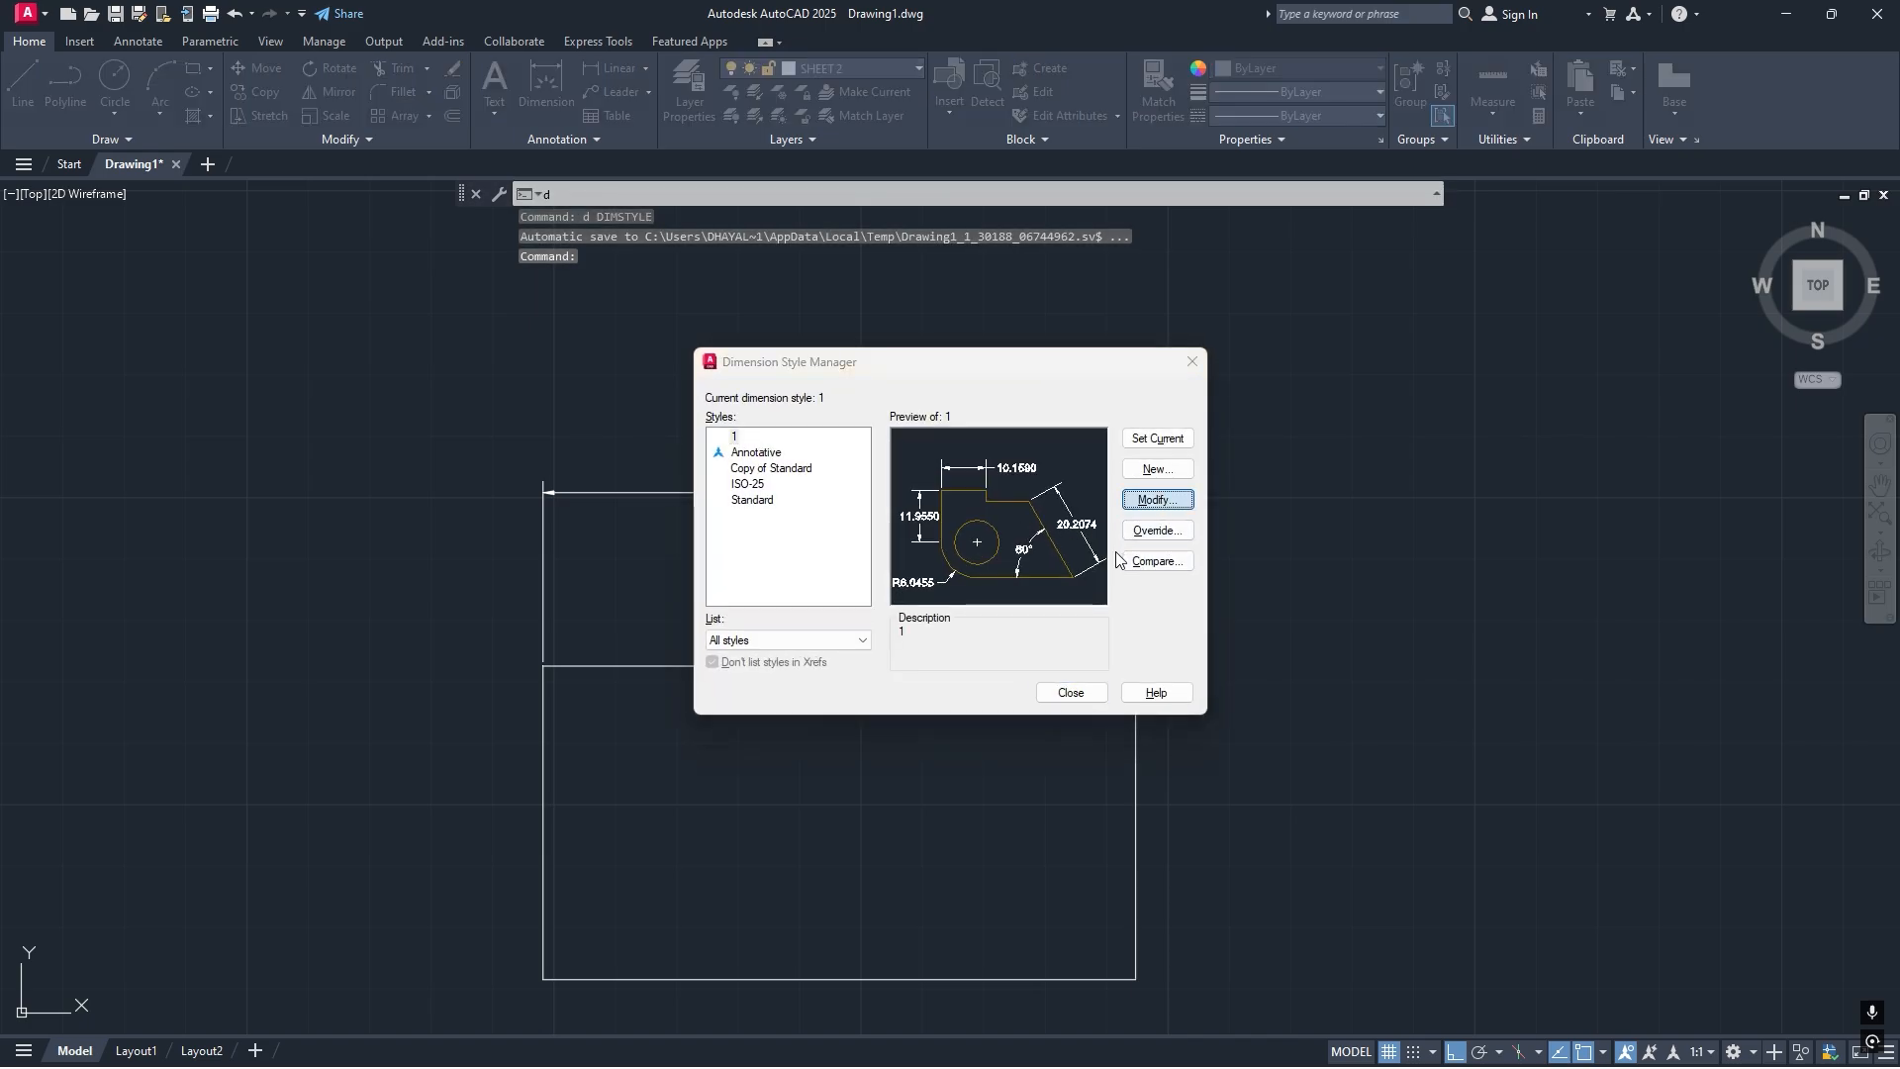
key(Return)
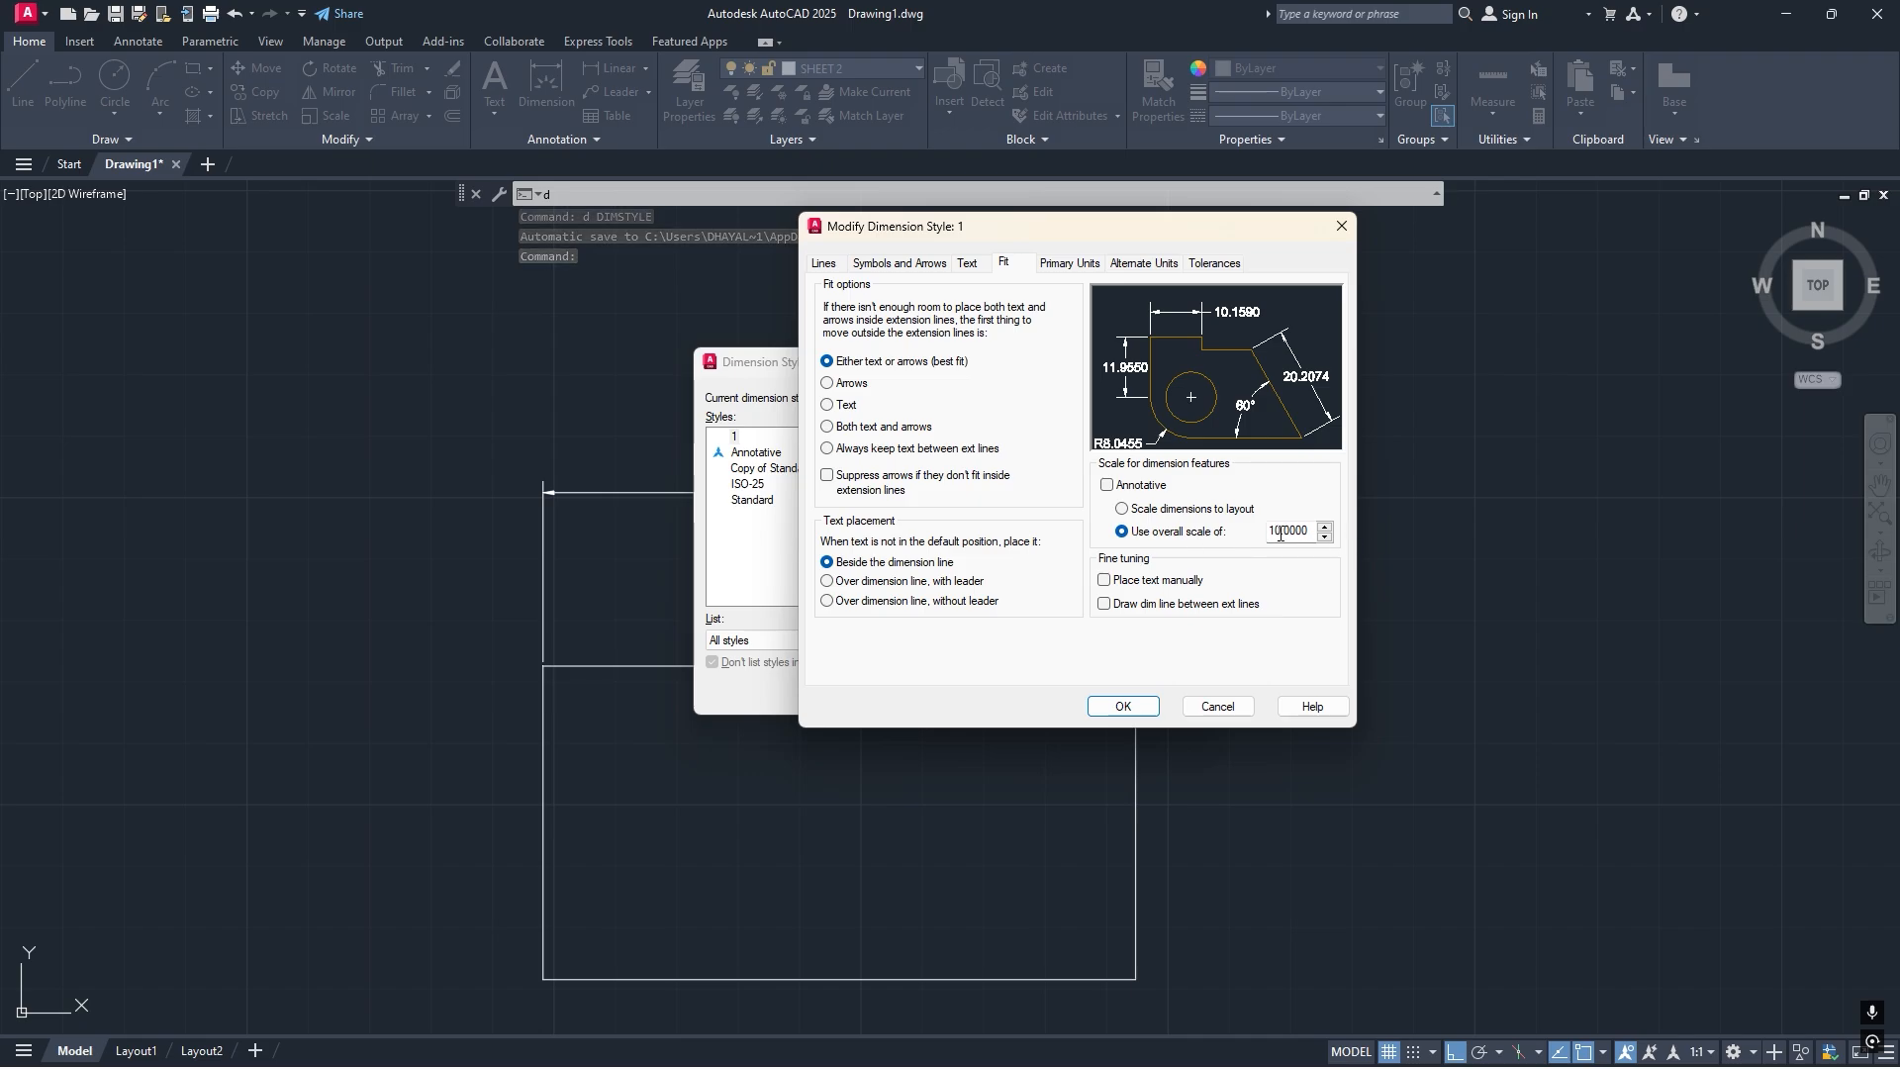
click(898, 264)
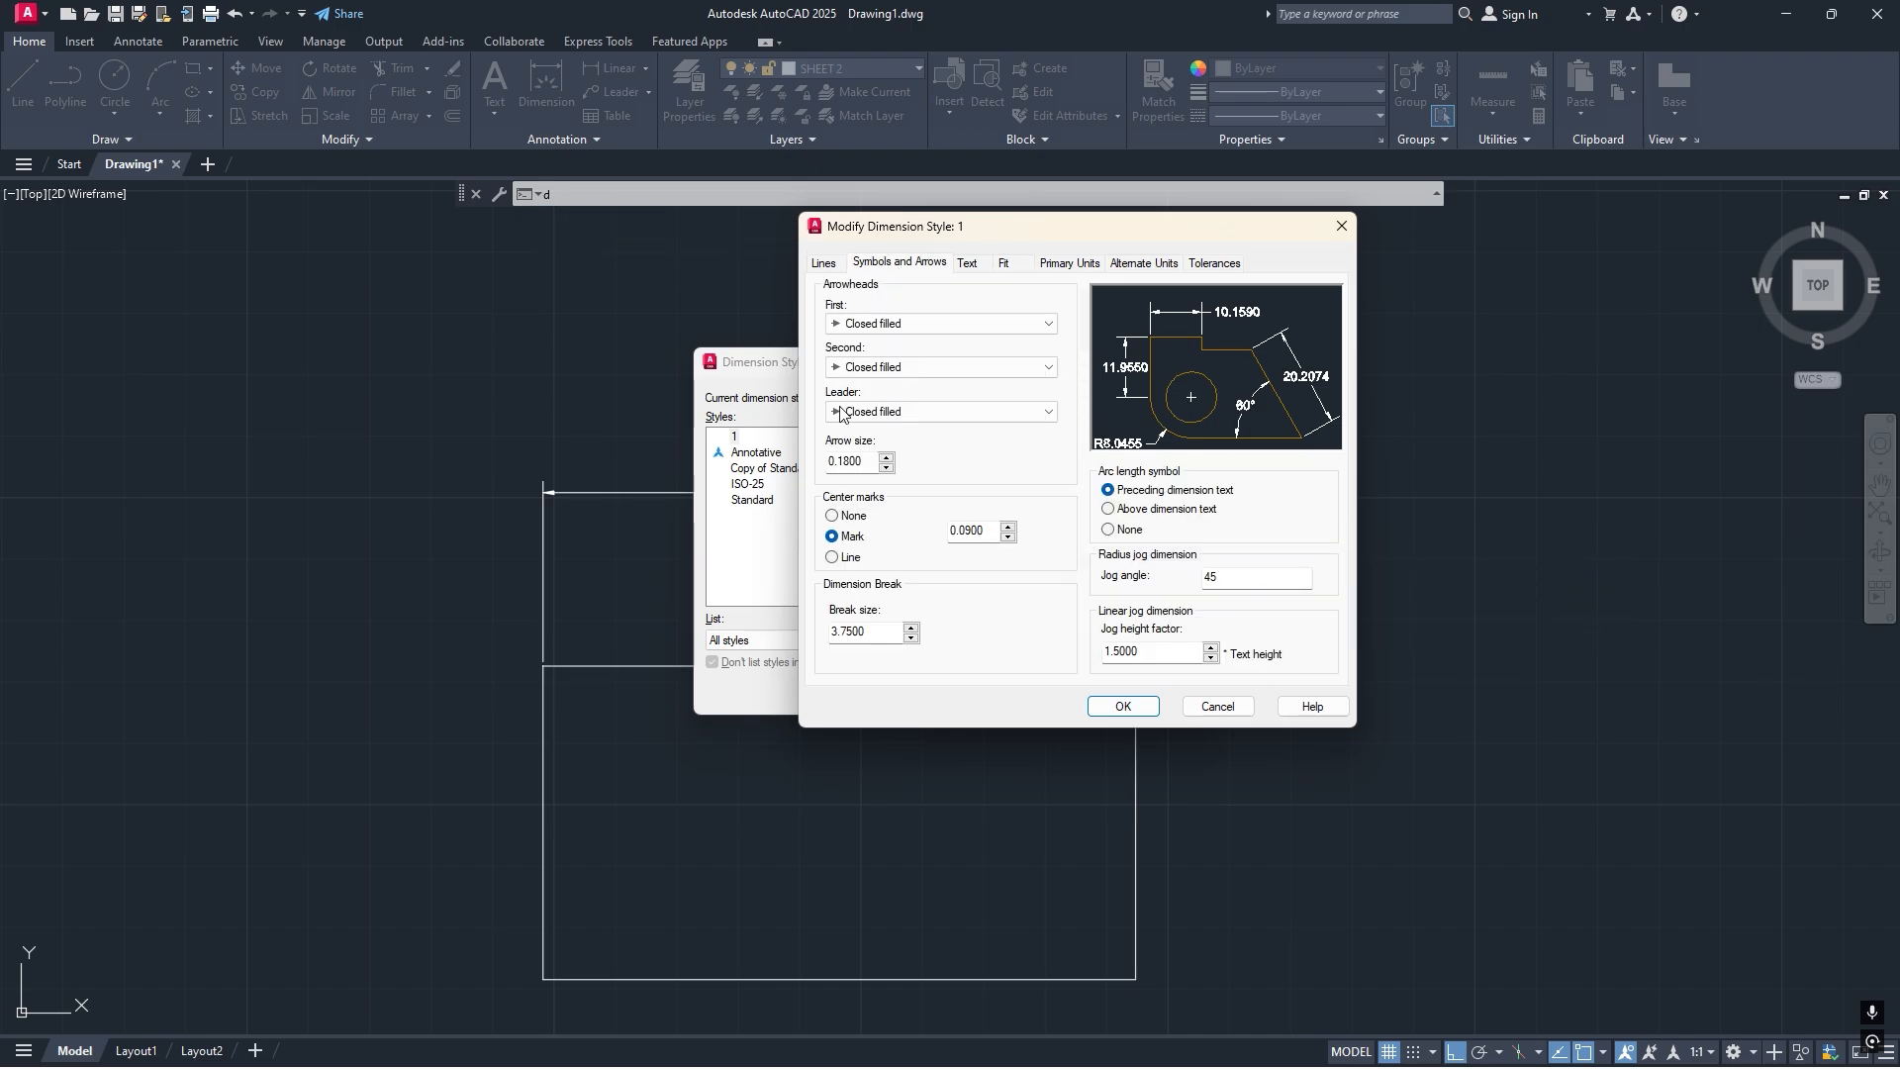
click(967, 262)
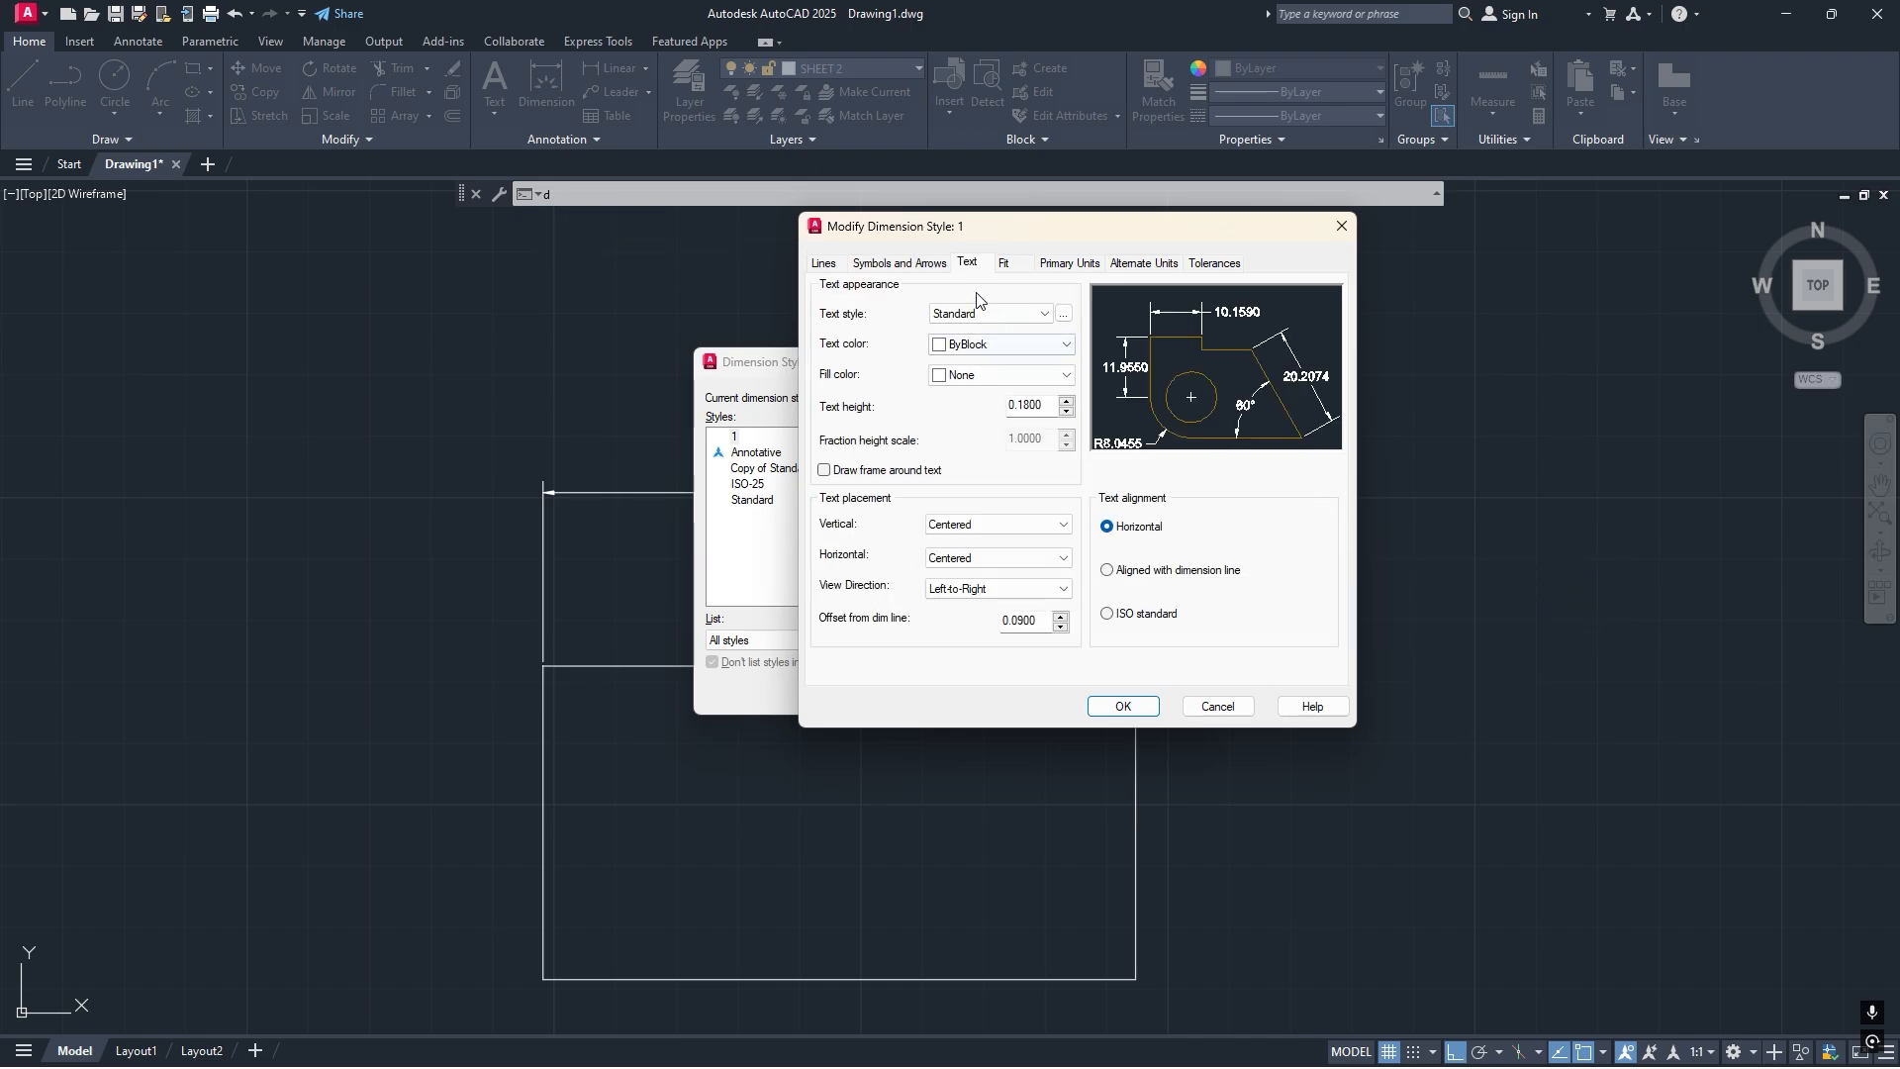
click(1003, 263)
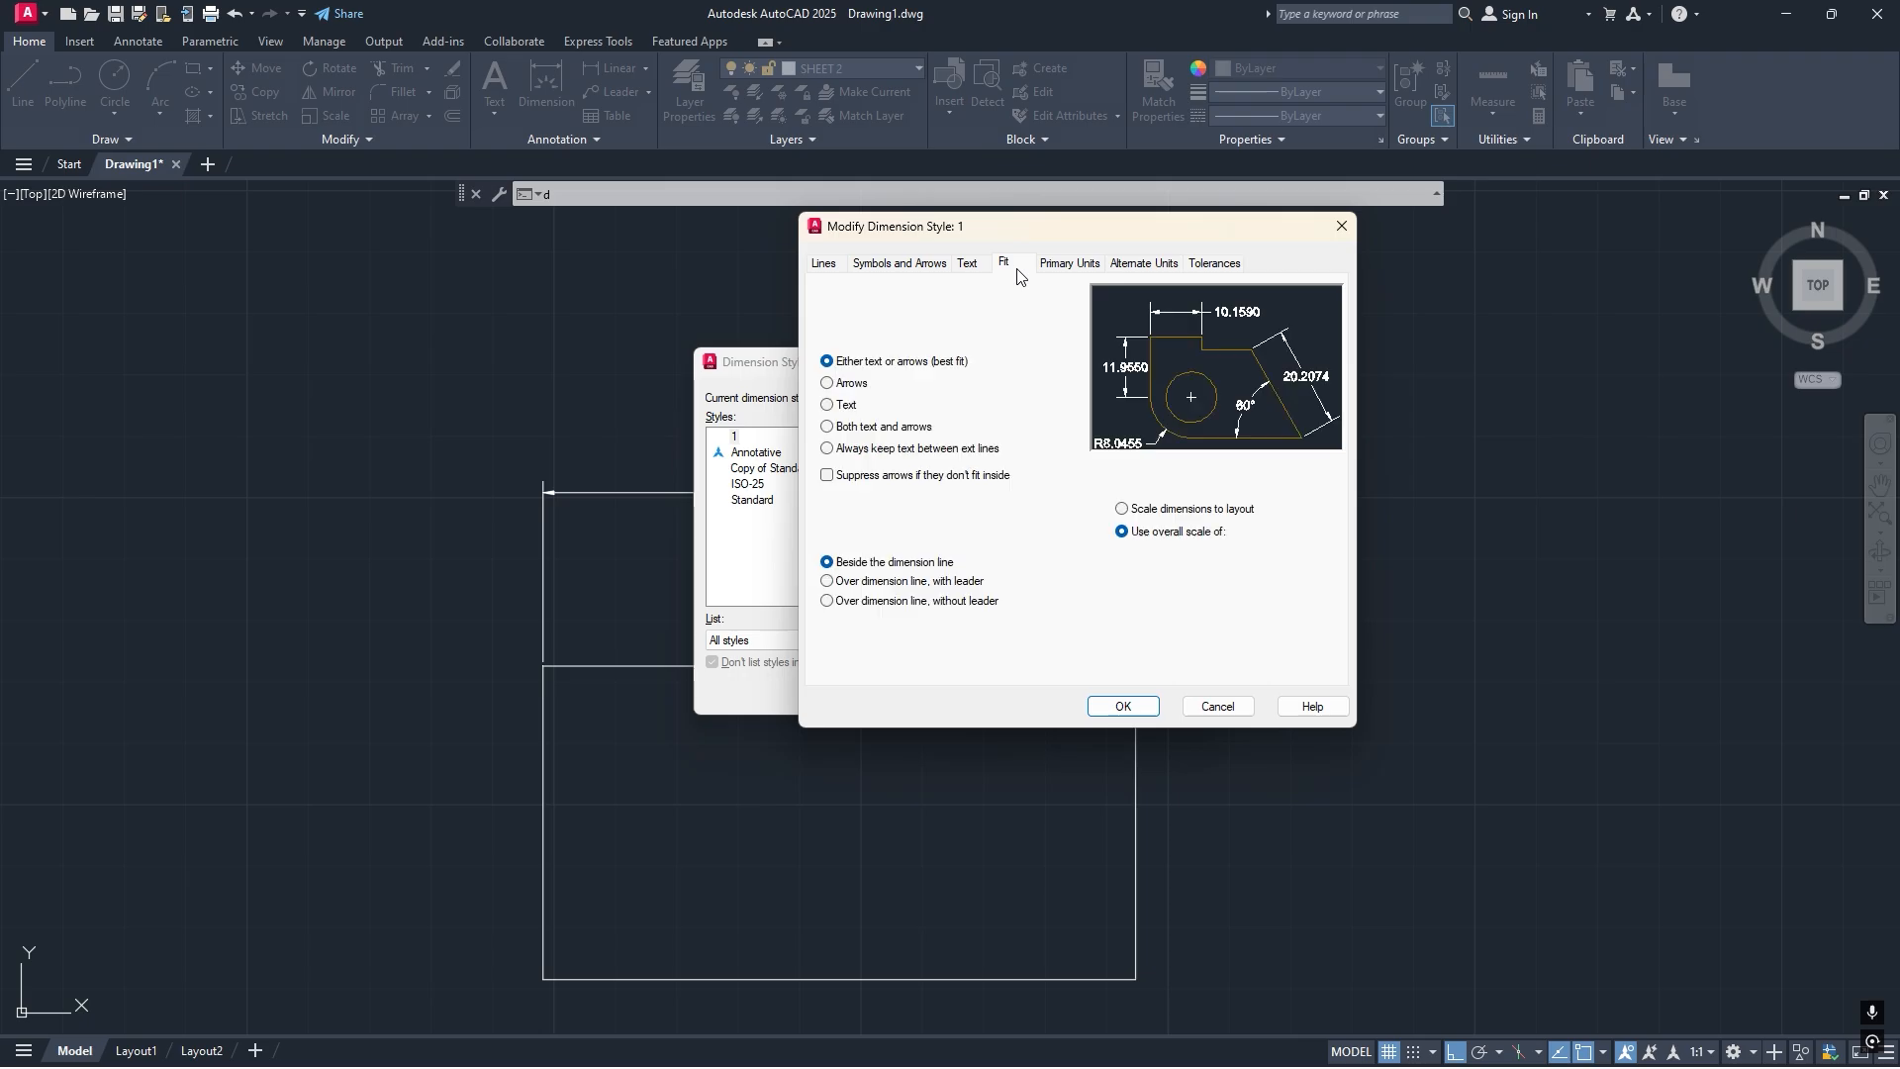
click(1075, 265)
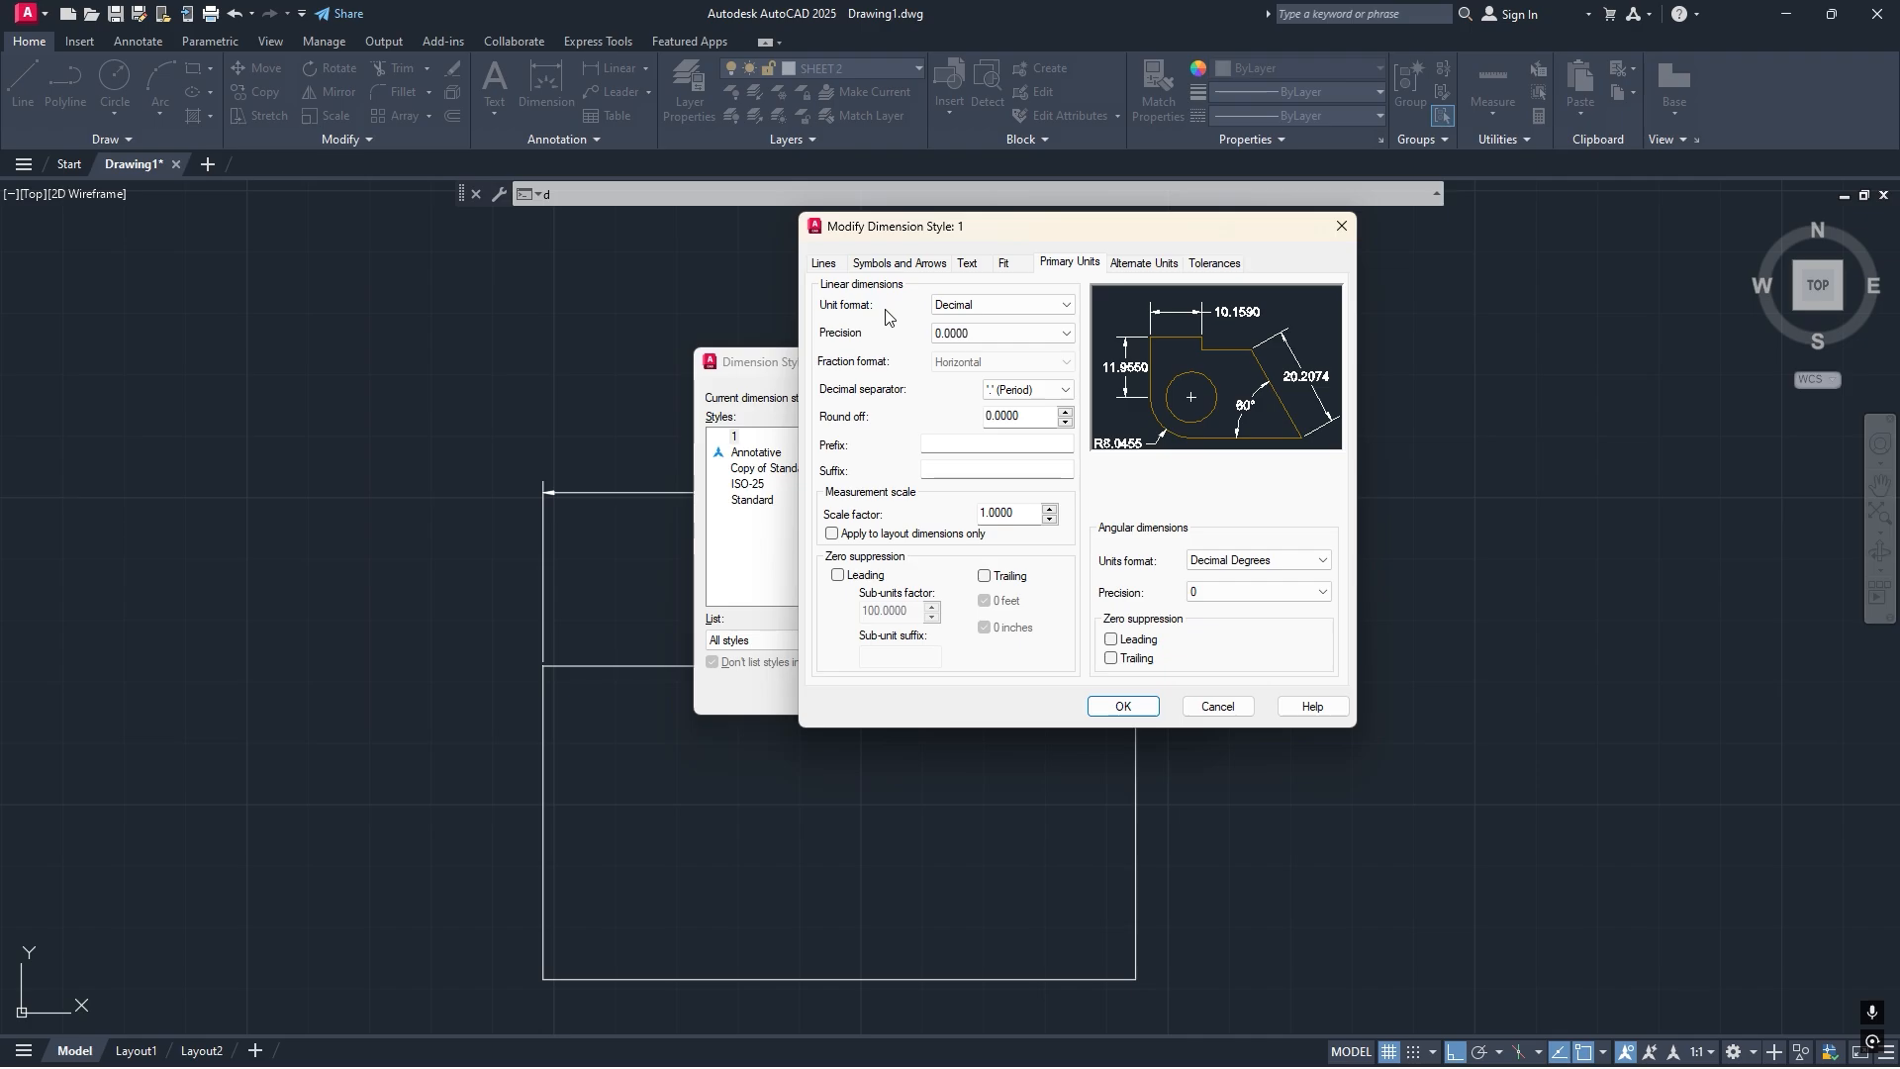
Set style 1's linear unit format to Engineering with precision 0'-0.00", apply it, and inspect the rectangle's dimension text.
click(953, 306)
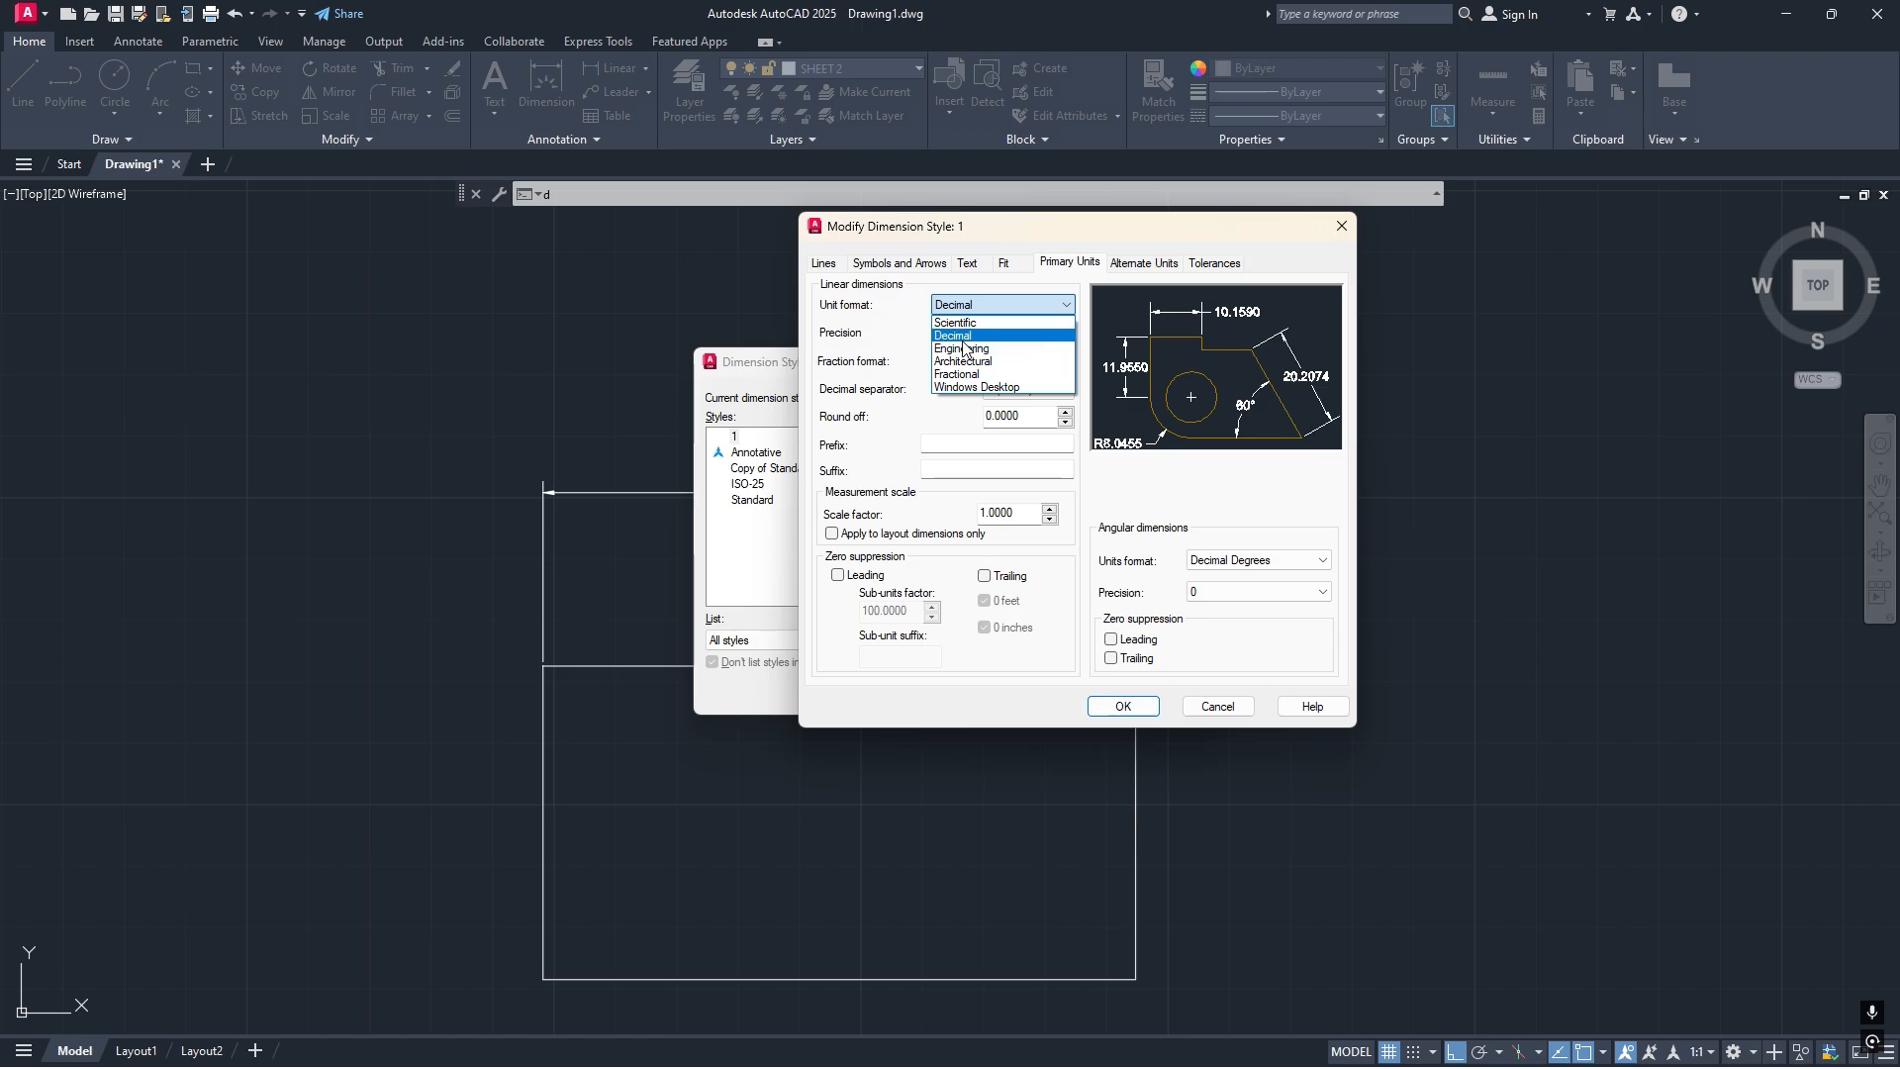
click(964, 348)
click(964, 340)
click(962, 374)
click(1119, 709)
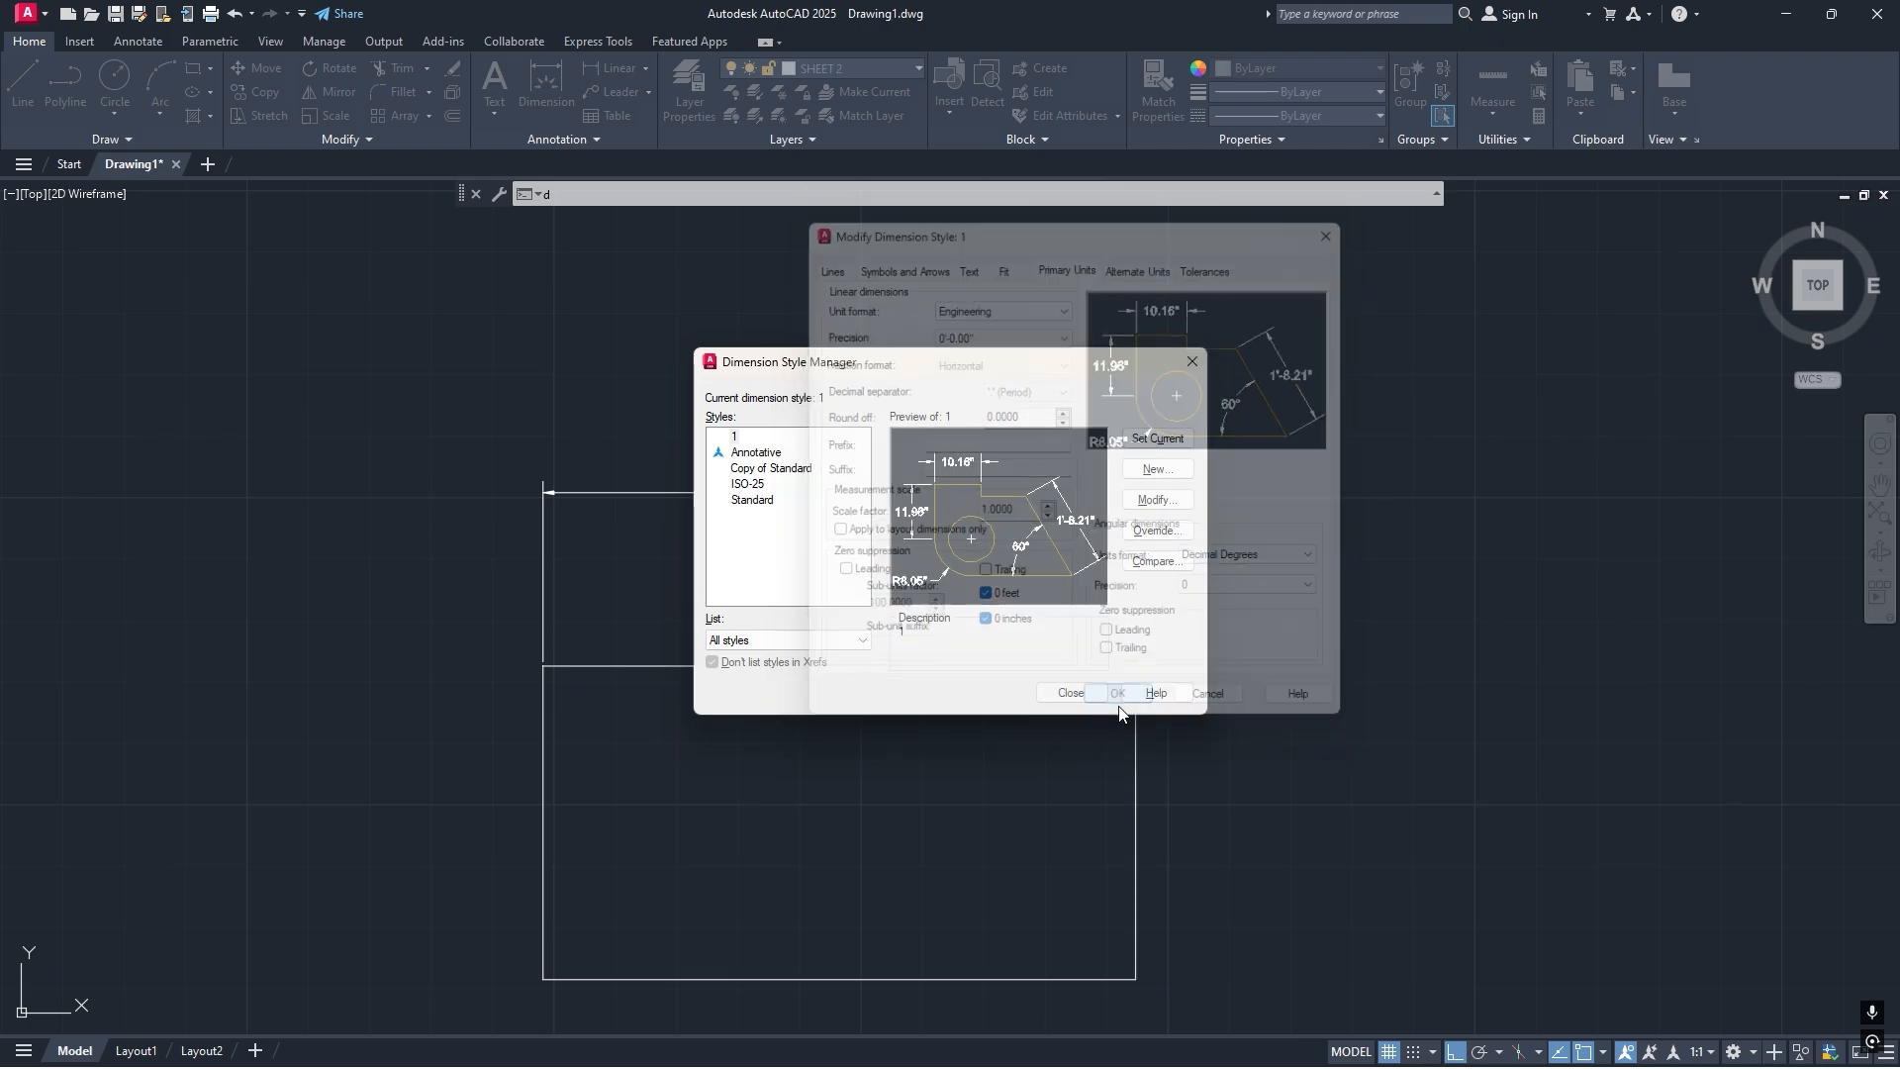
click(1094, 697)
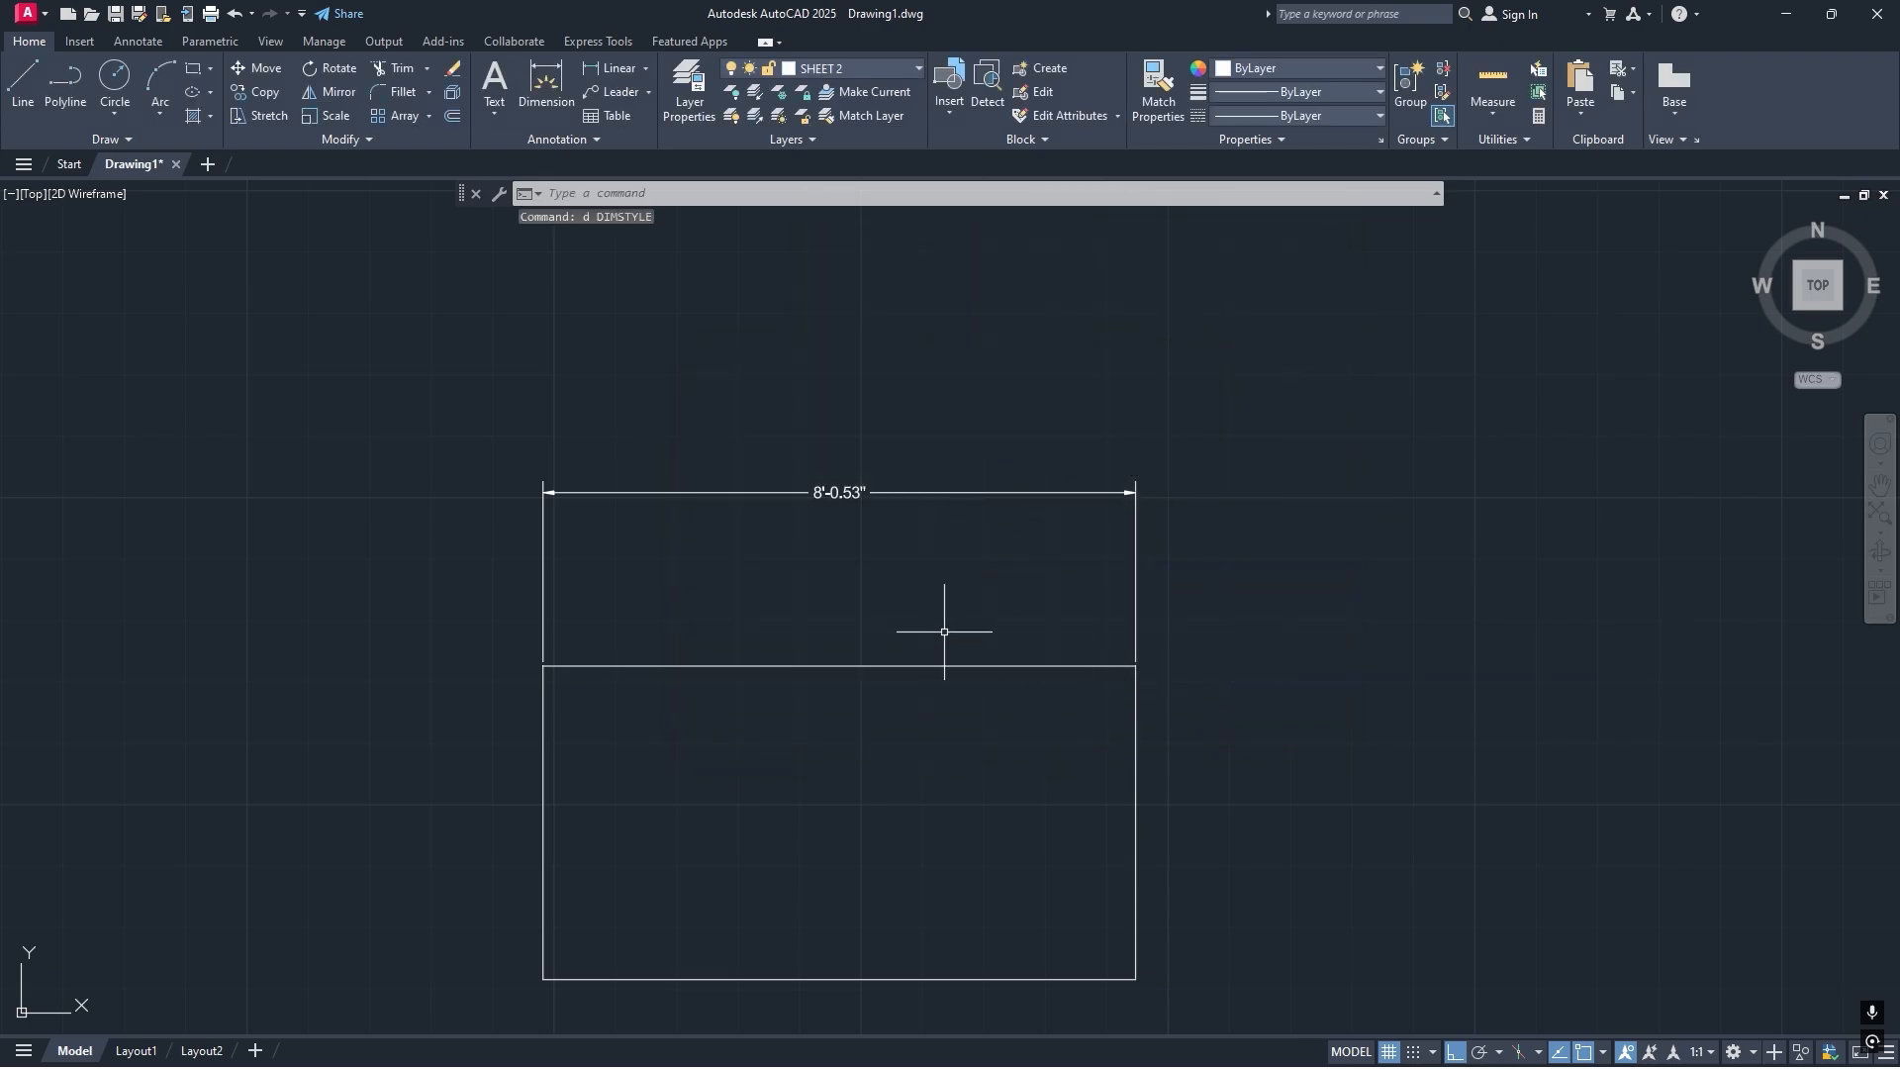
scroll(808, 492, up, 5)
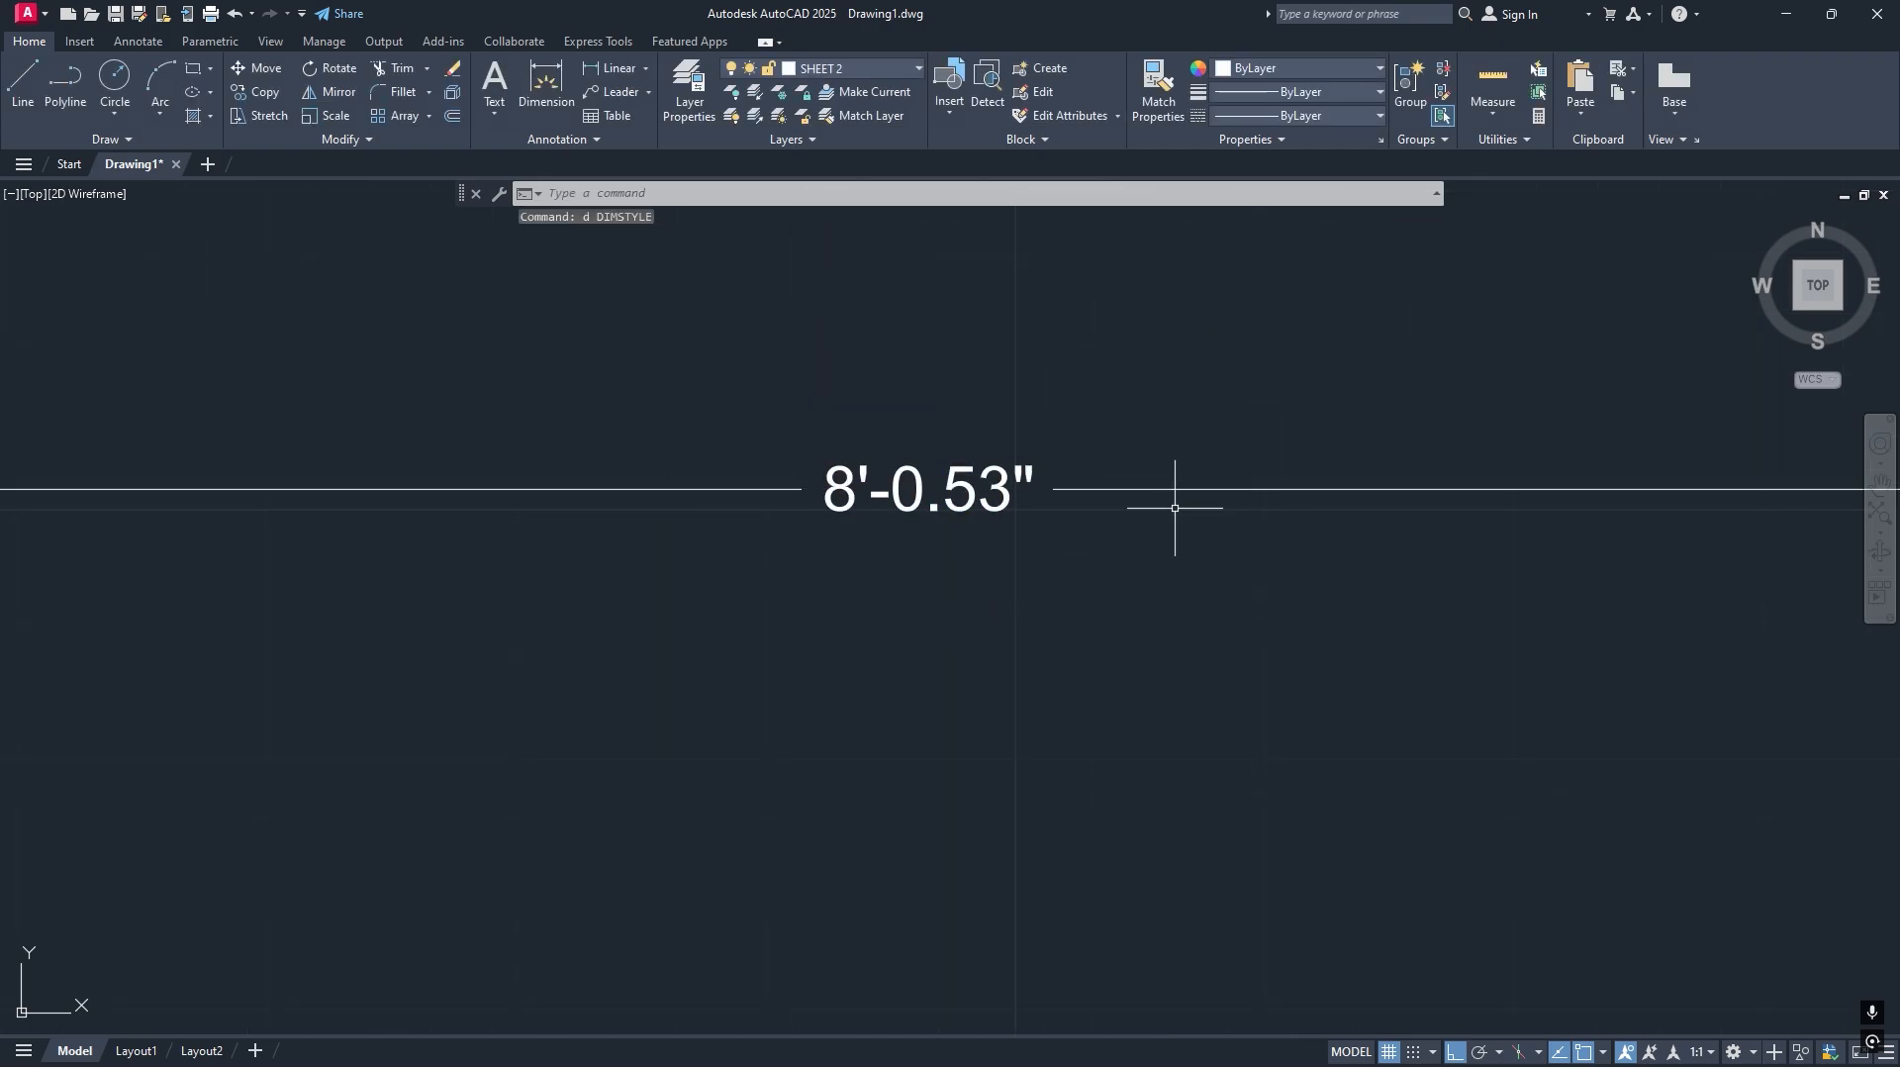
scroll(854, 516, down, 5)
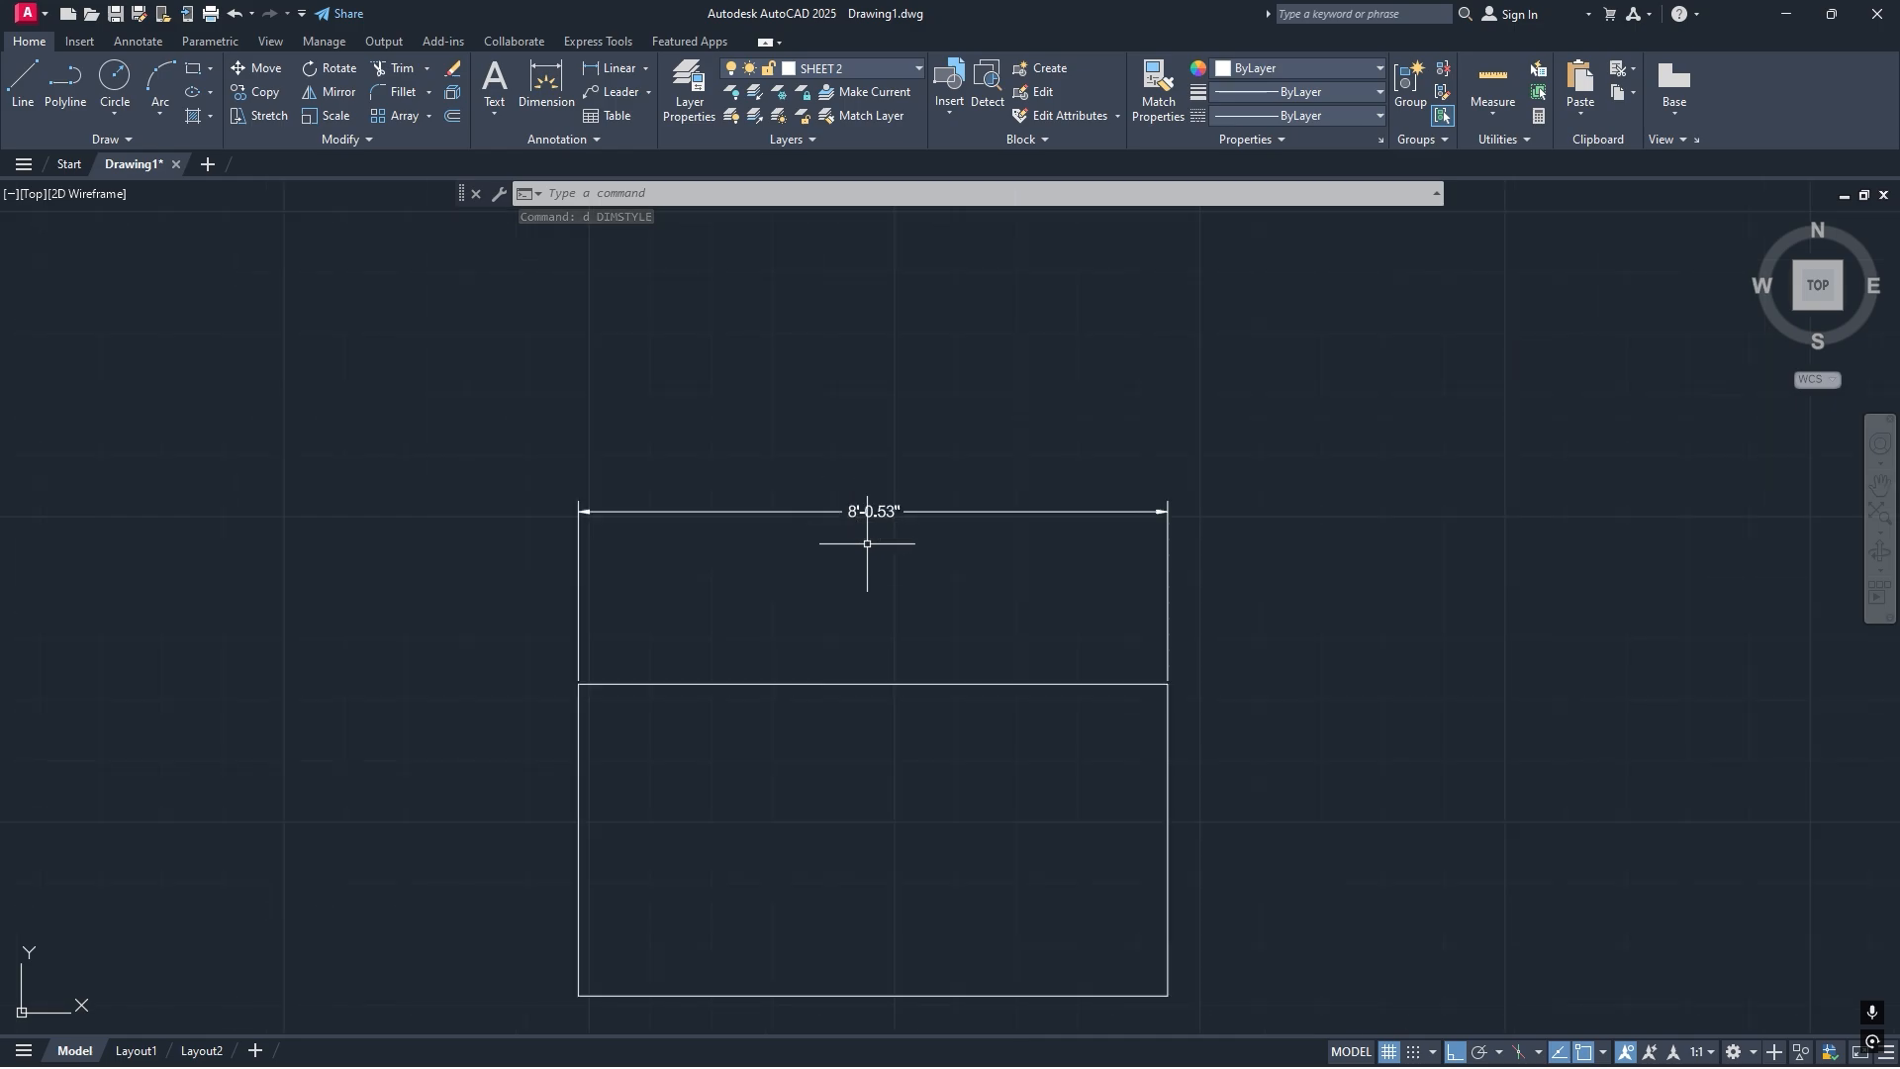
Modify dimension style 1 again and set its primary linear unit format to Decimal.
text(d)
key(Return)
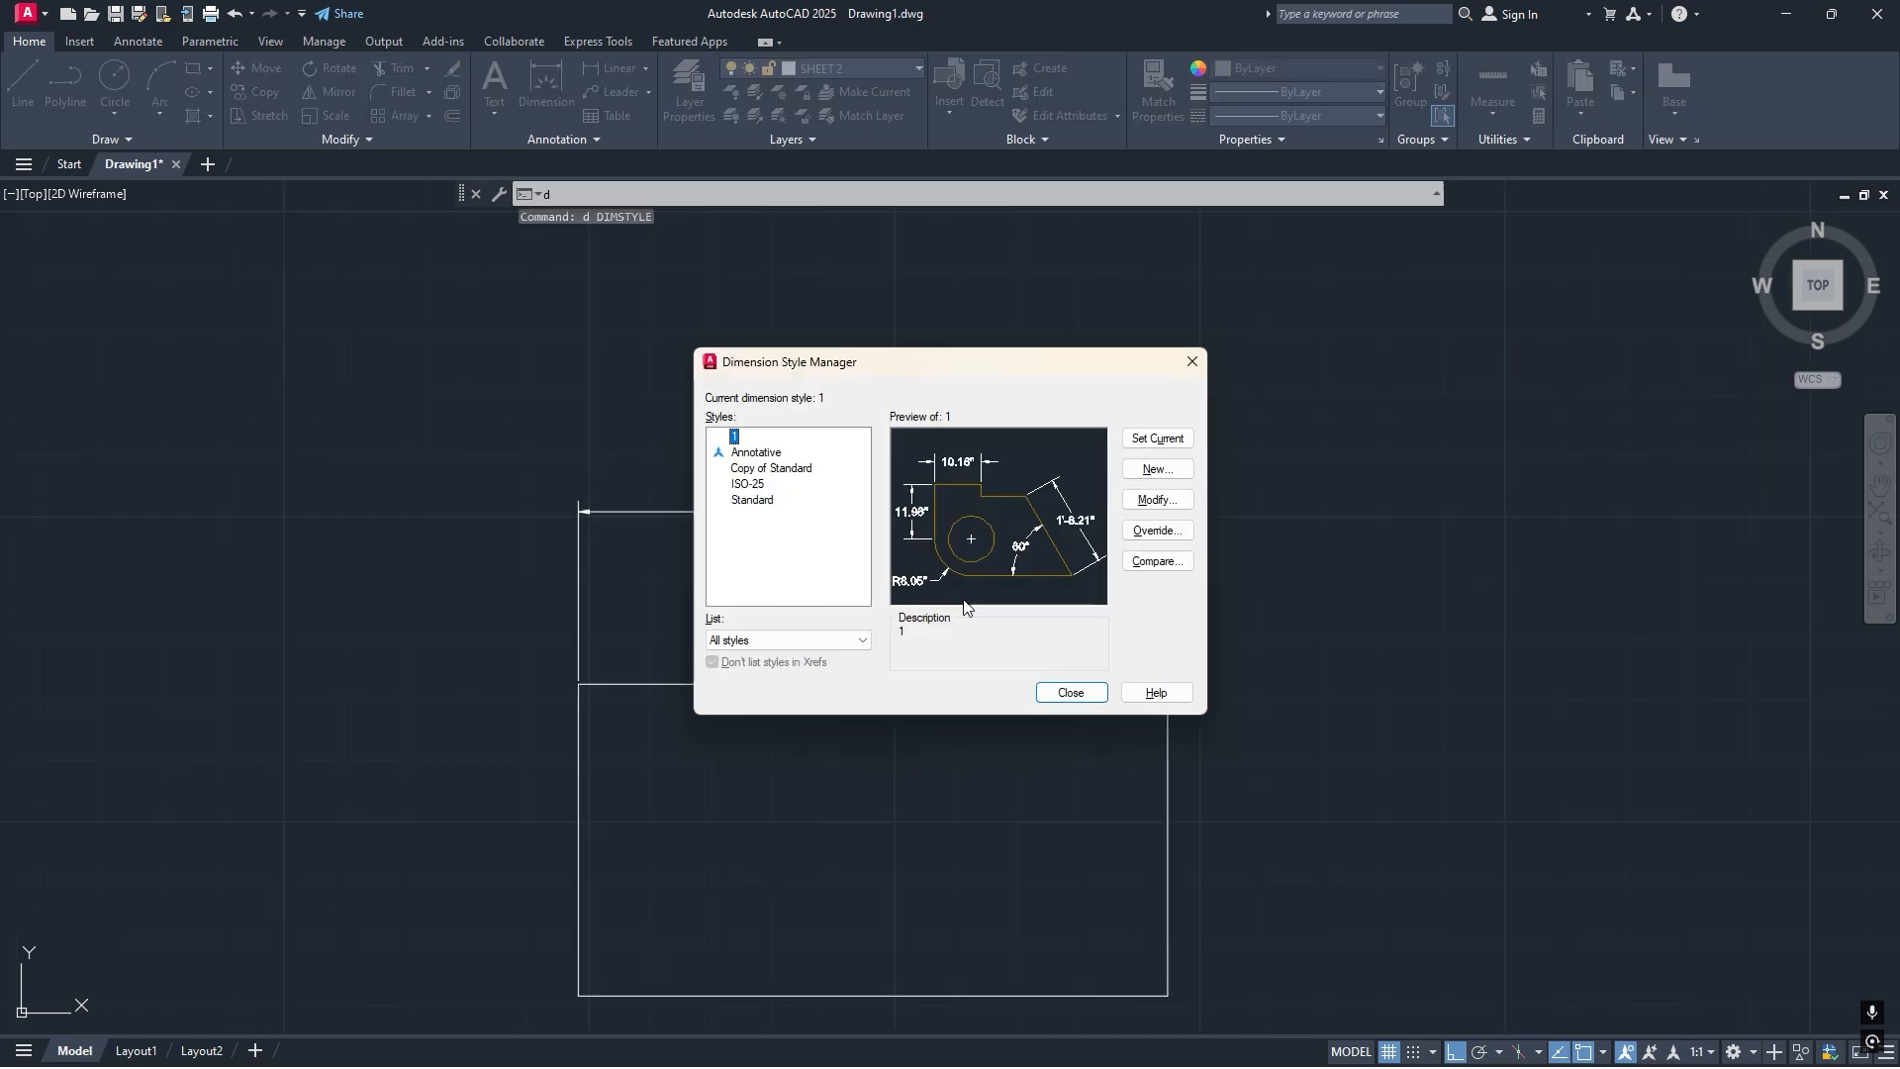
click(1155, 499)
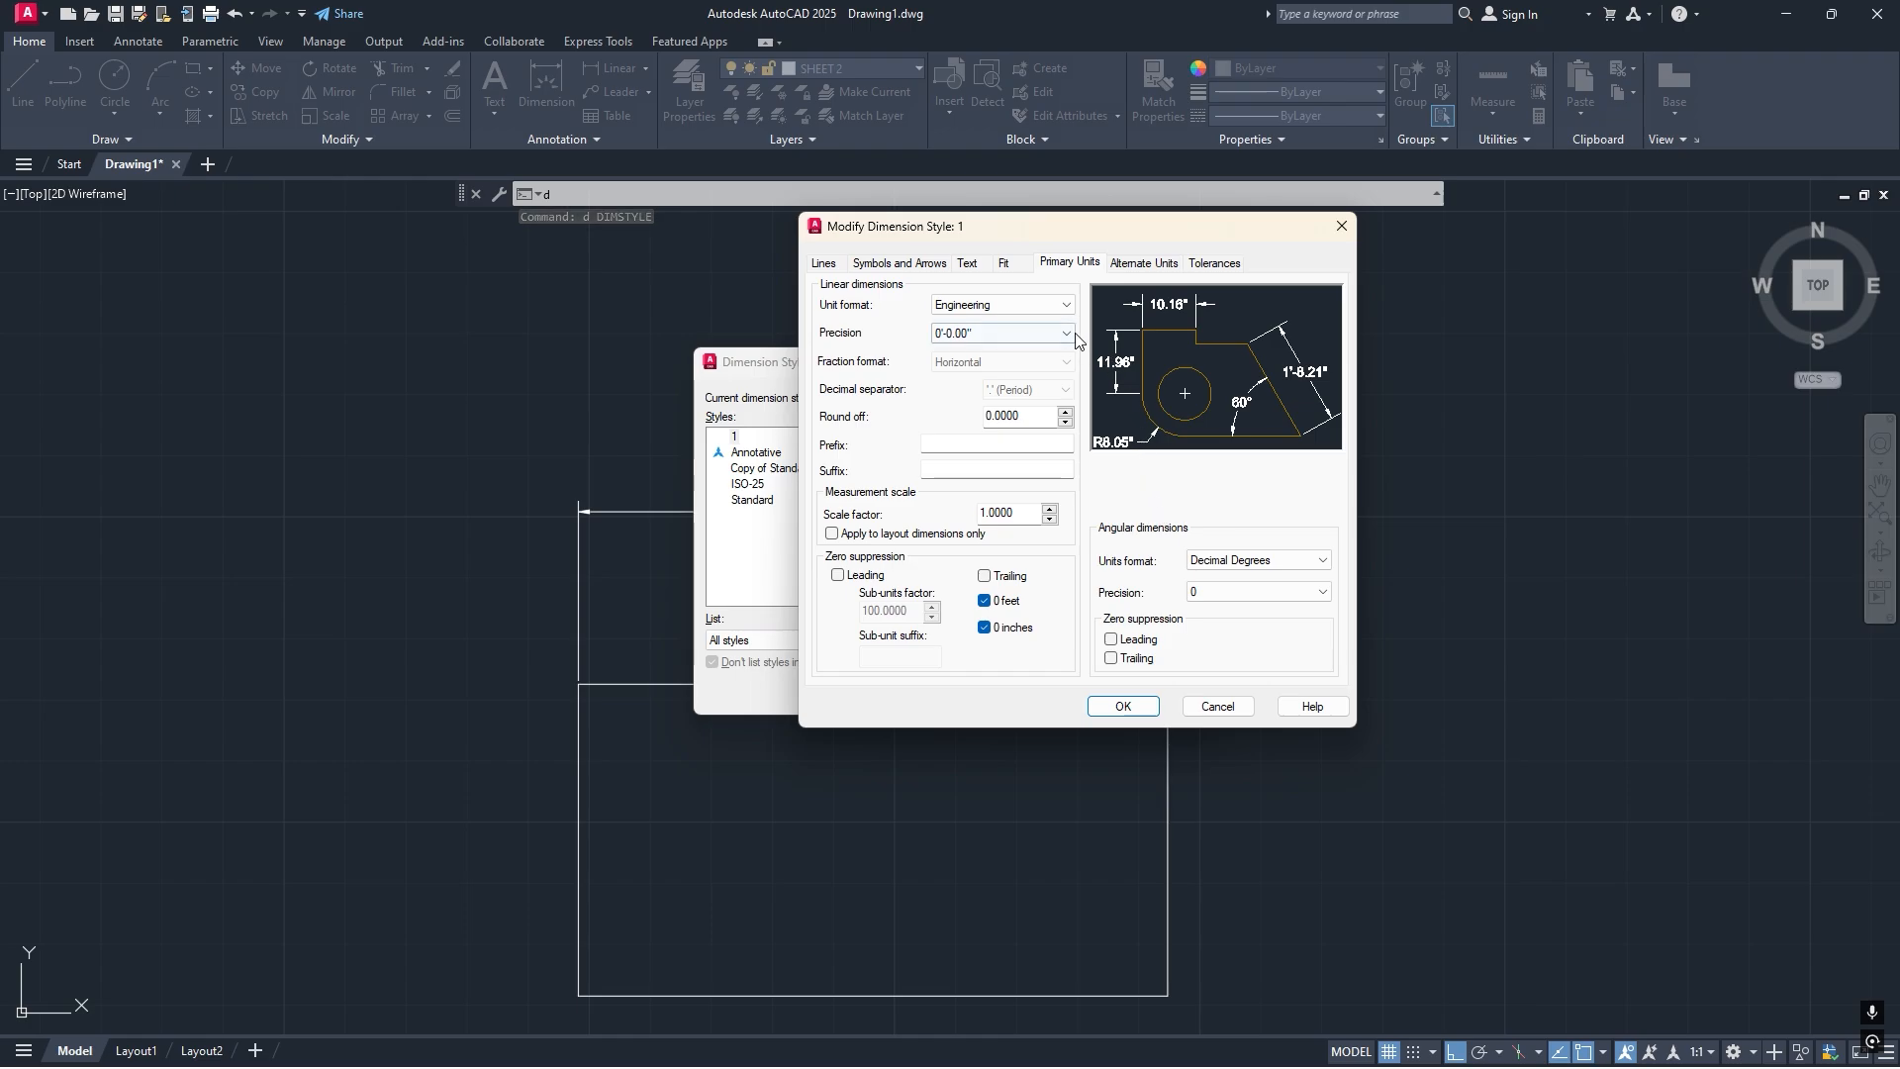
click(1011, 310)
click(970, 337)
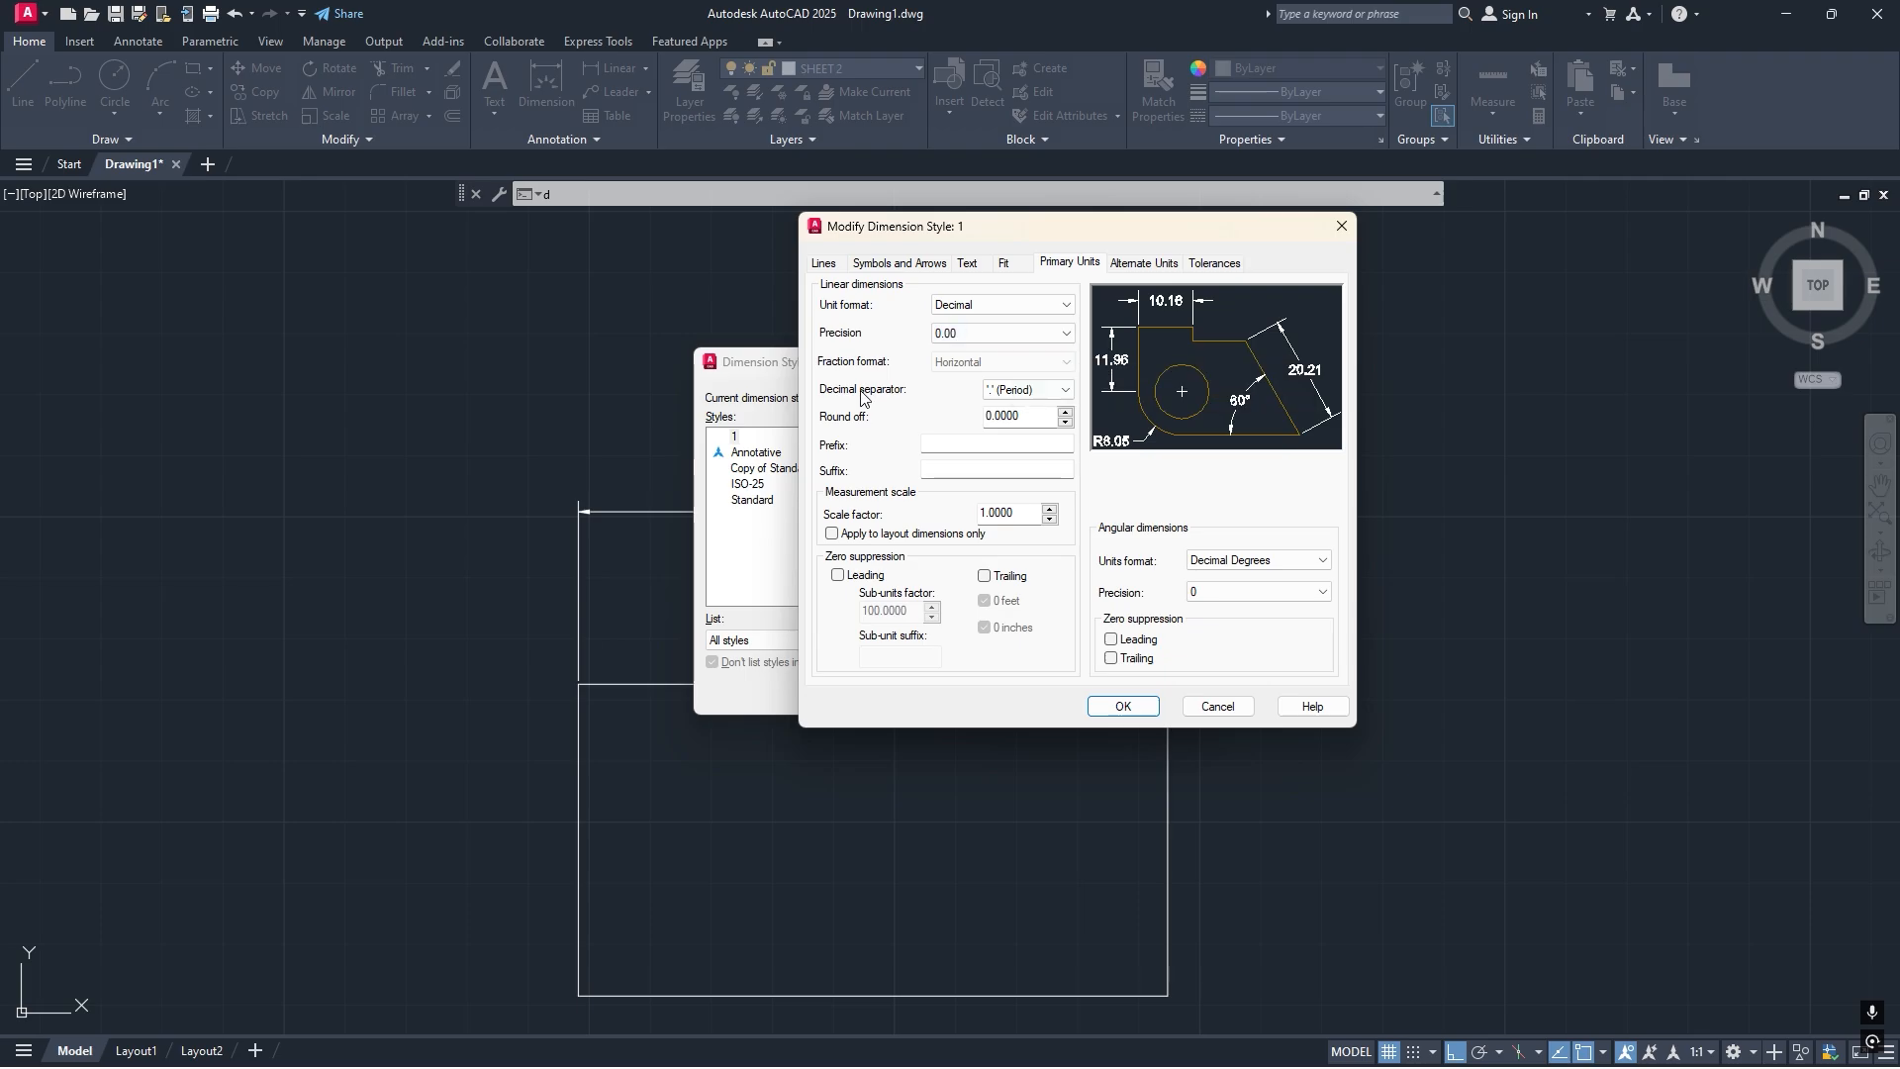
Try the Comma and Space decimal separators in style 1, and set the separator back to Period.
click(1049, 390)
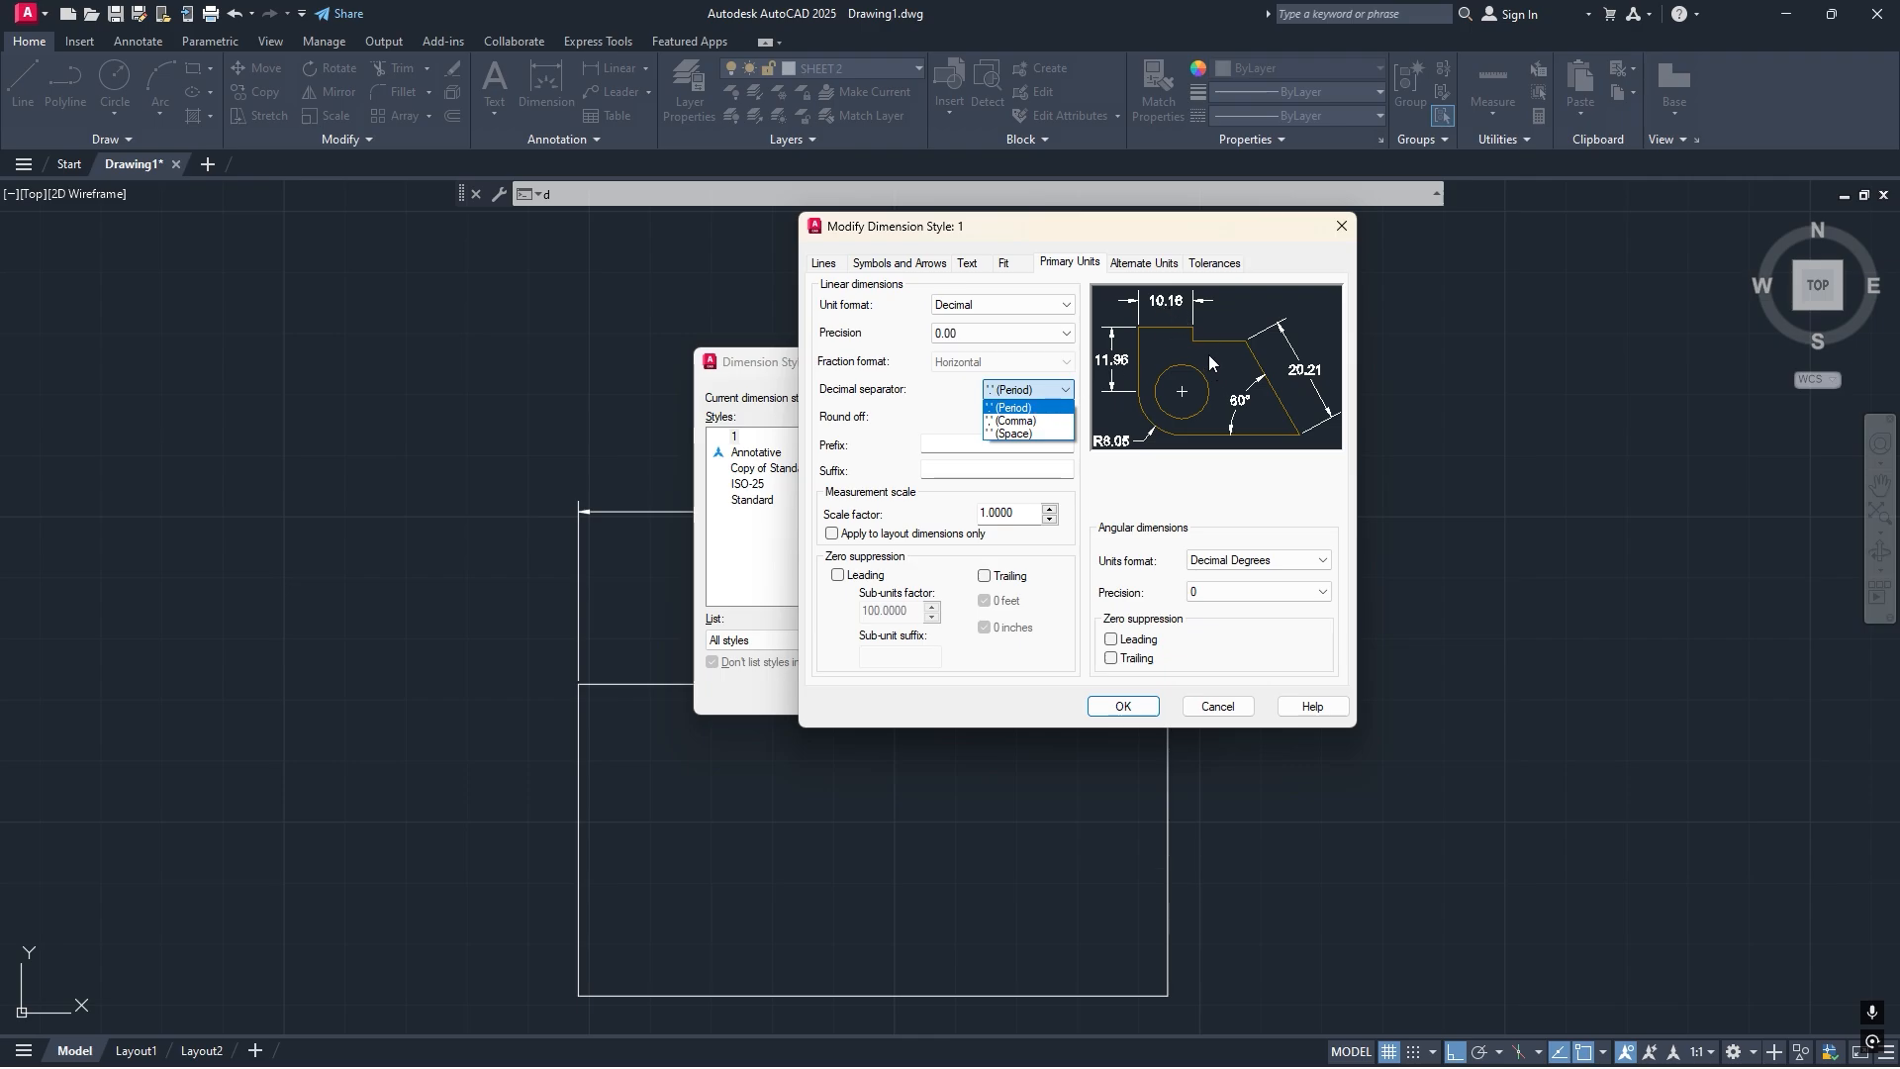
click(1019, 421)
click(1029, 390)
click(1014, 436)
click(1029, 390)
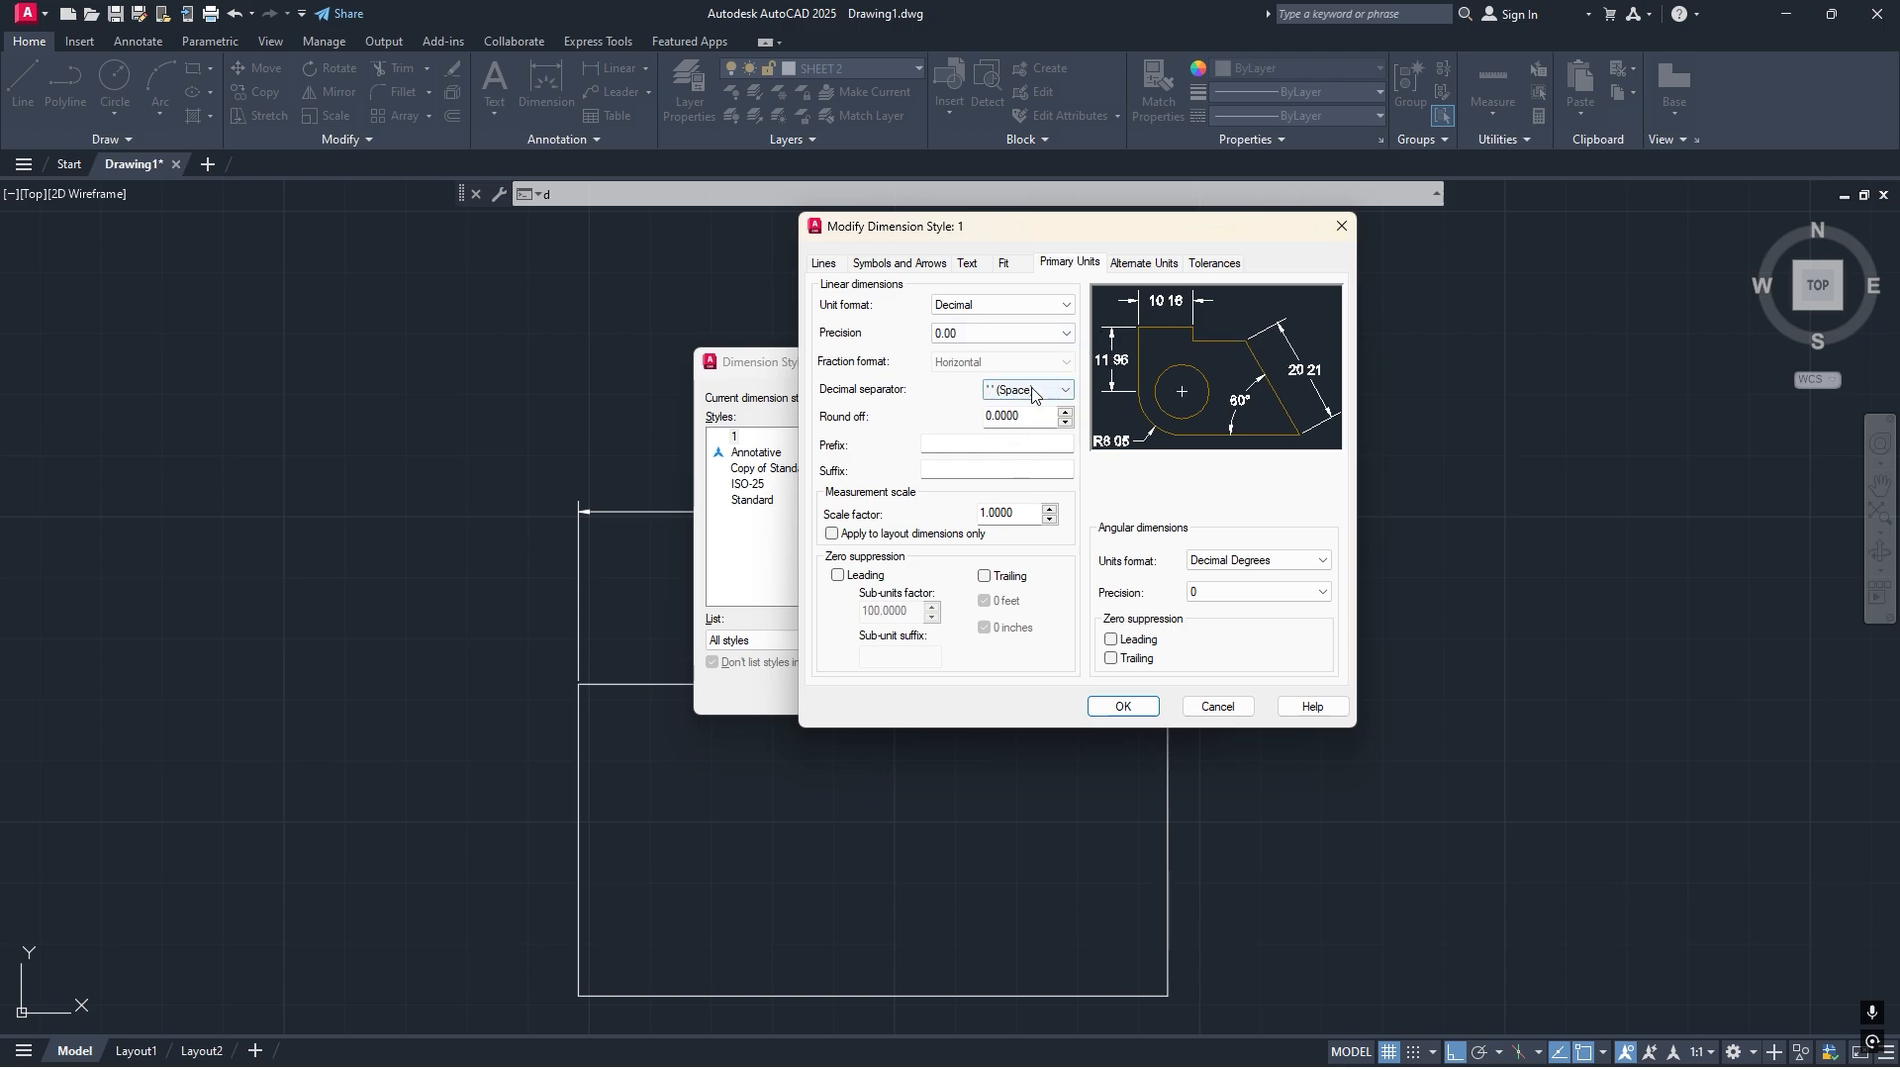
click(1017, 403)
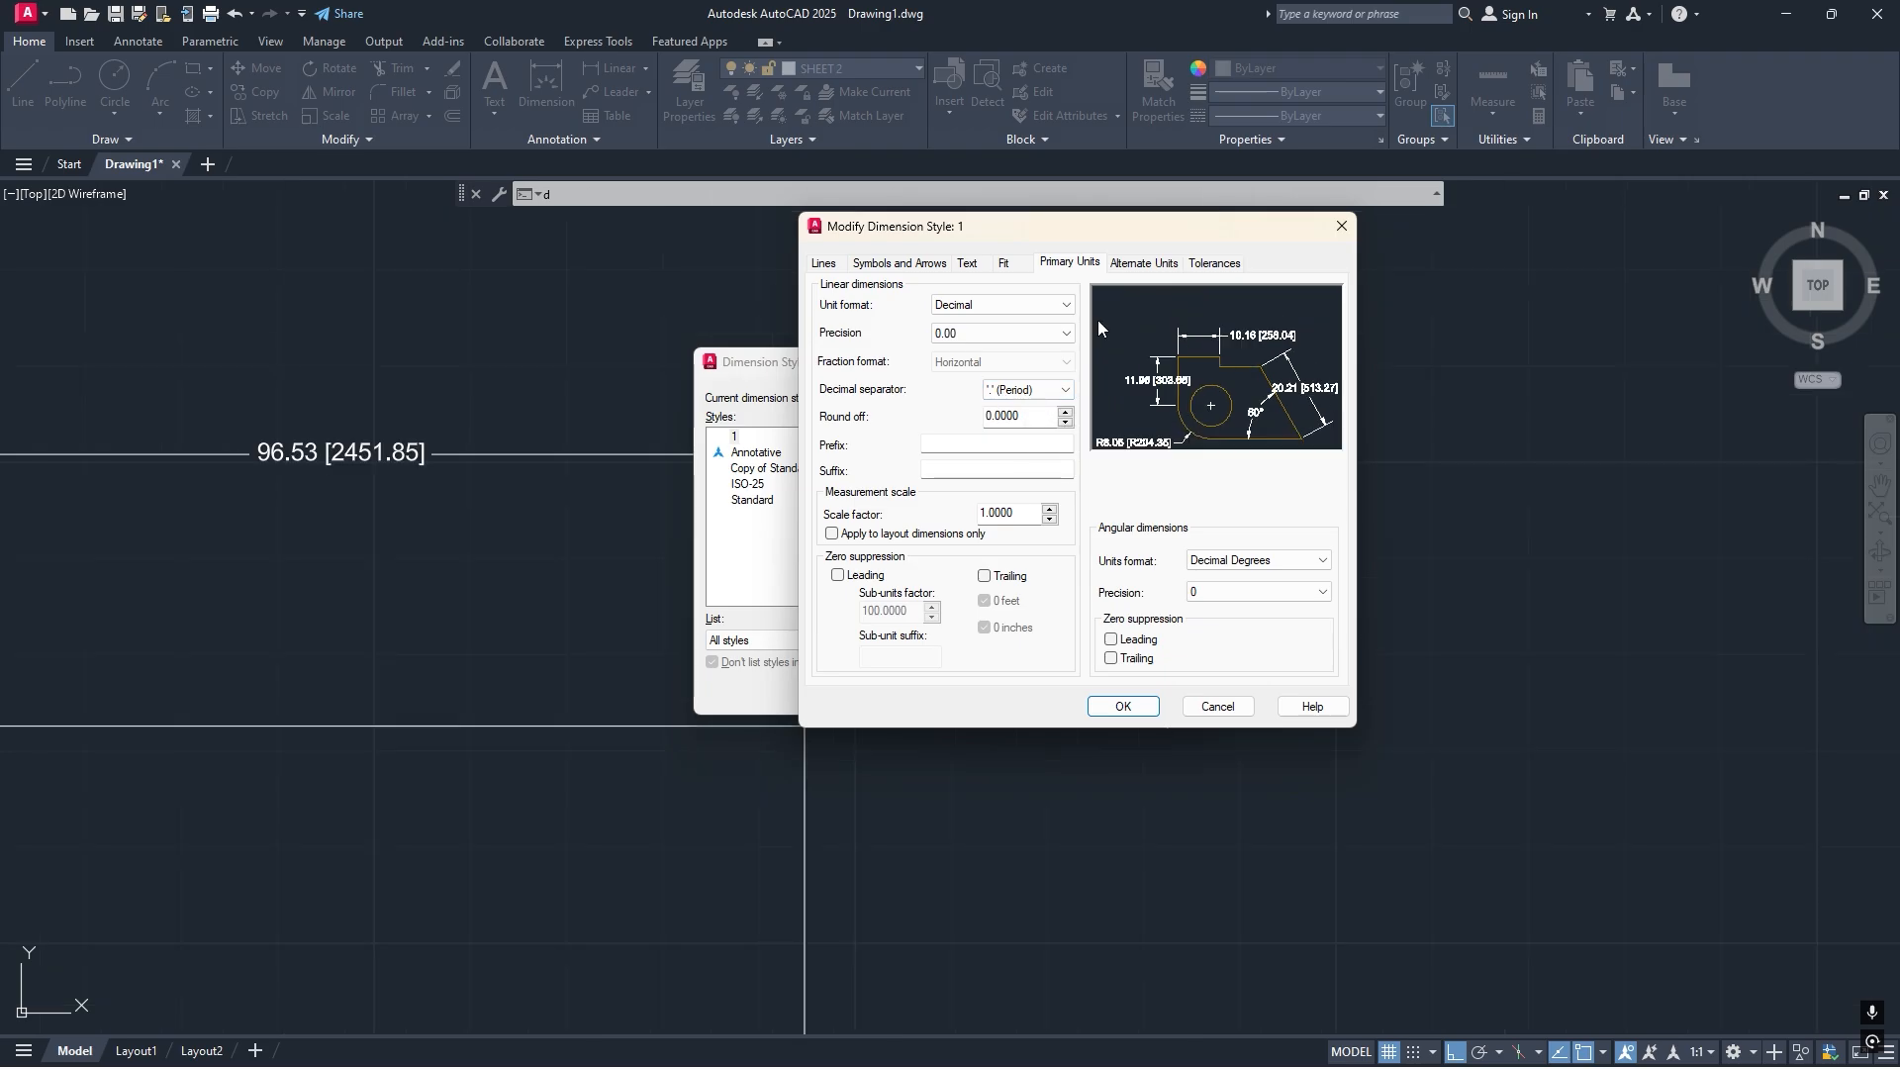
Set style 1's alternate units format to Engineering, check the precision options, and close the style manager.
click(1141, 265)
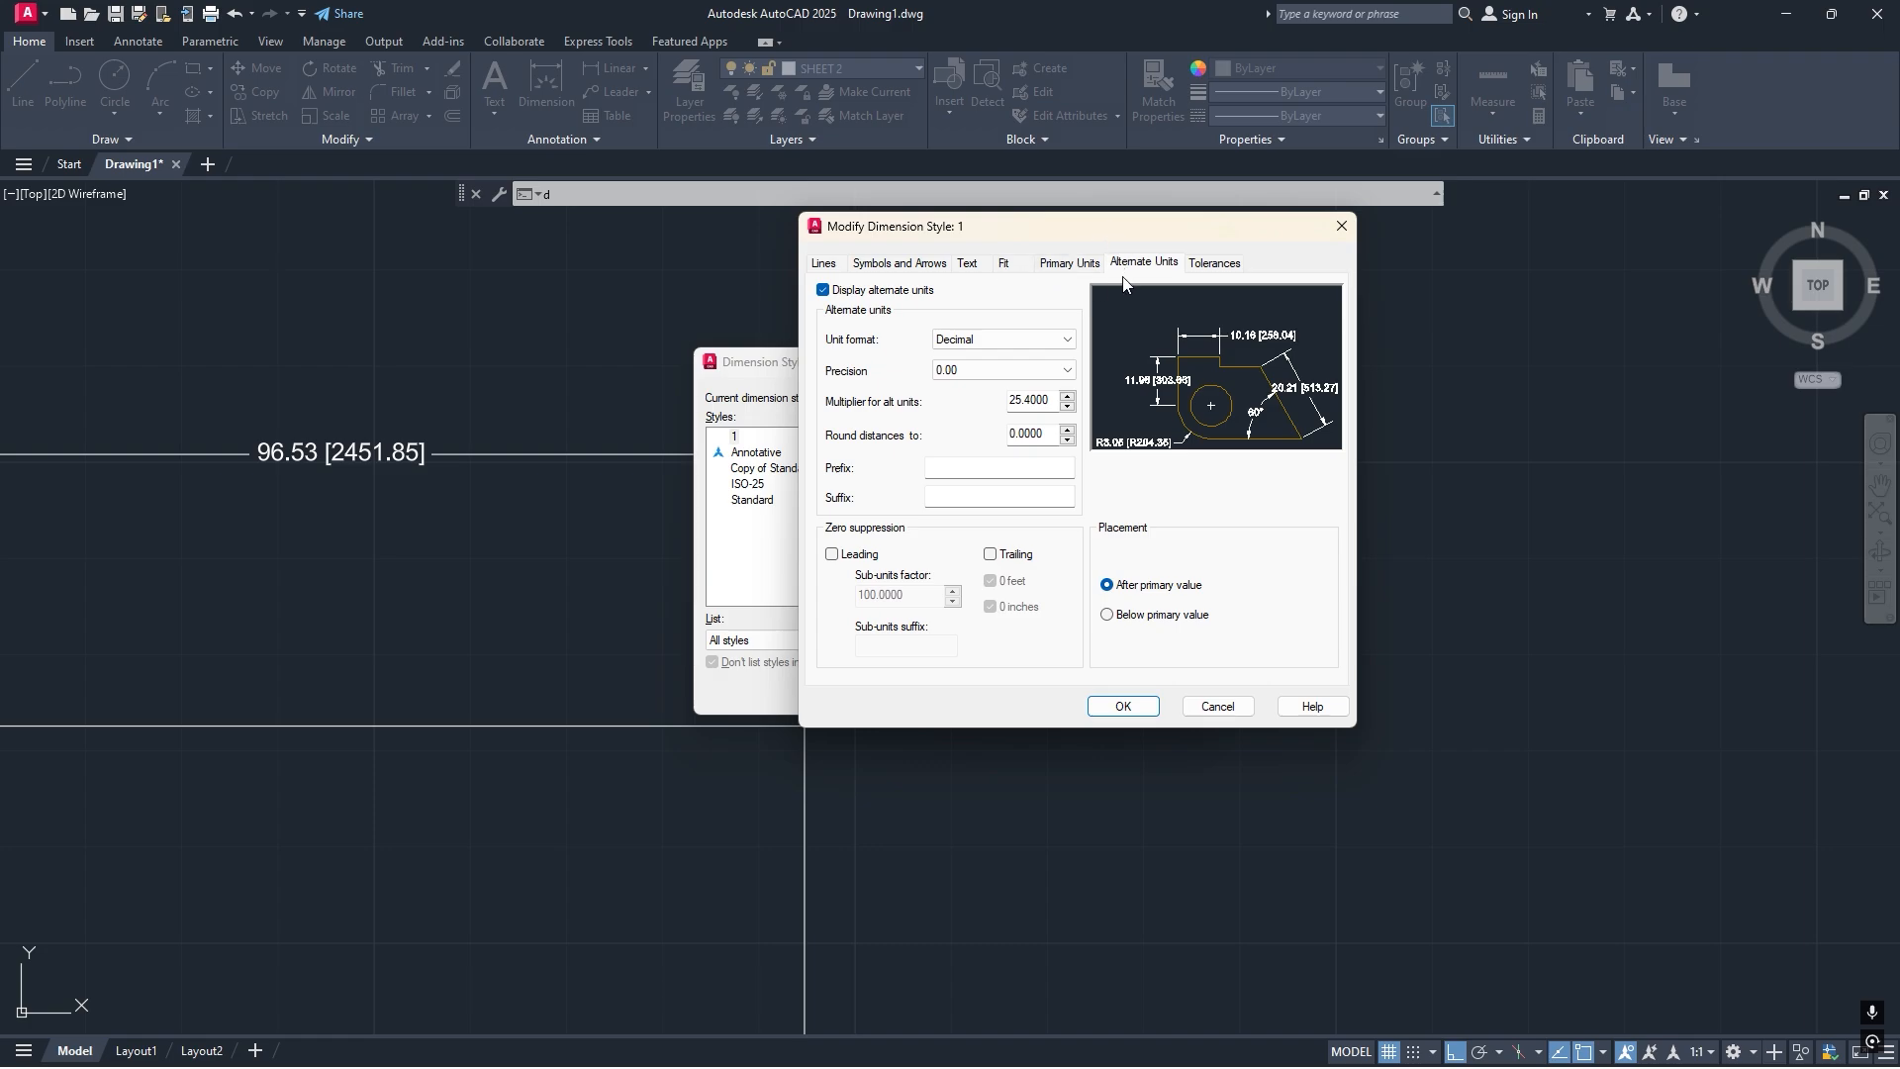
click(973, 339)
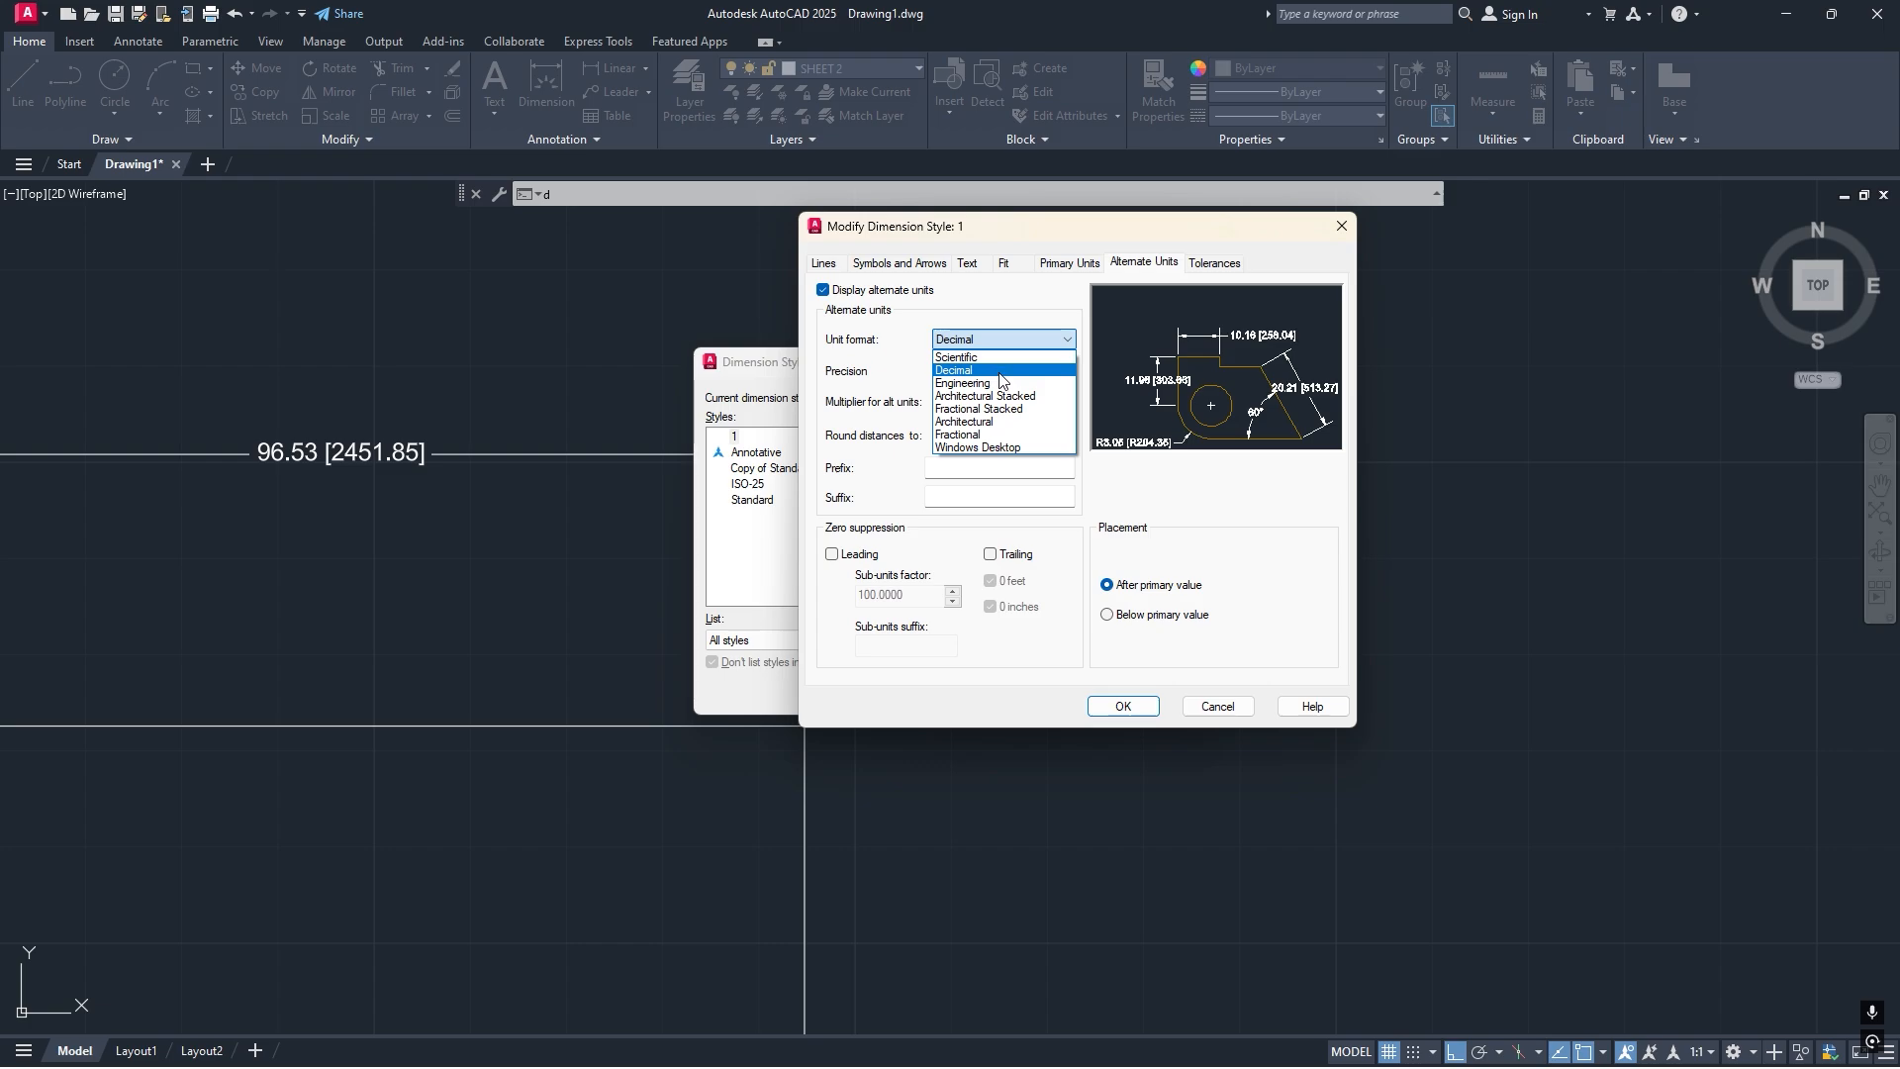
click(1002, 384)
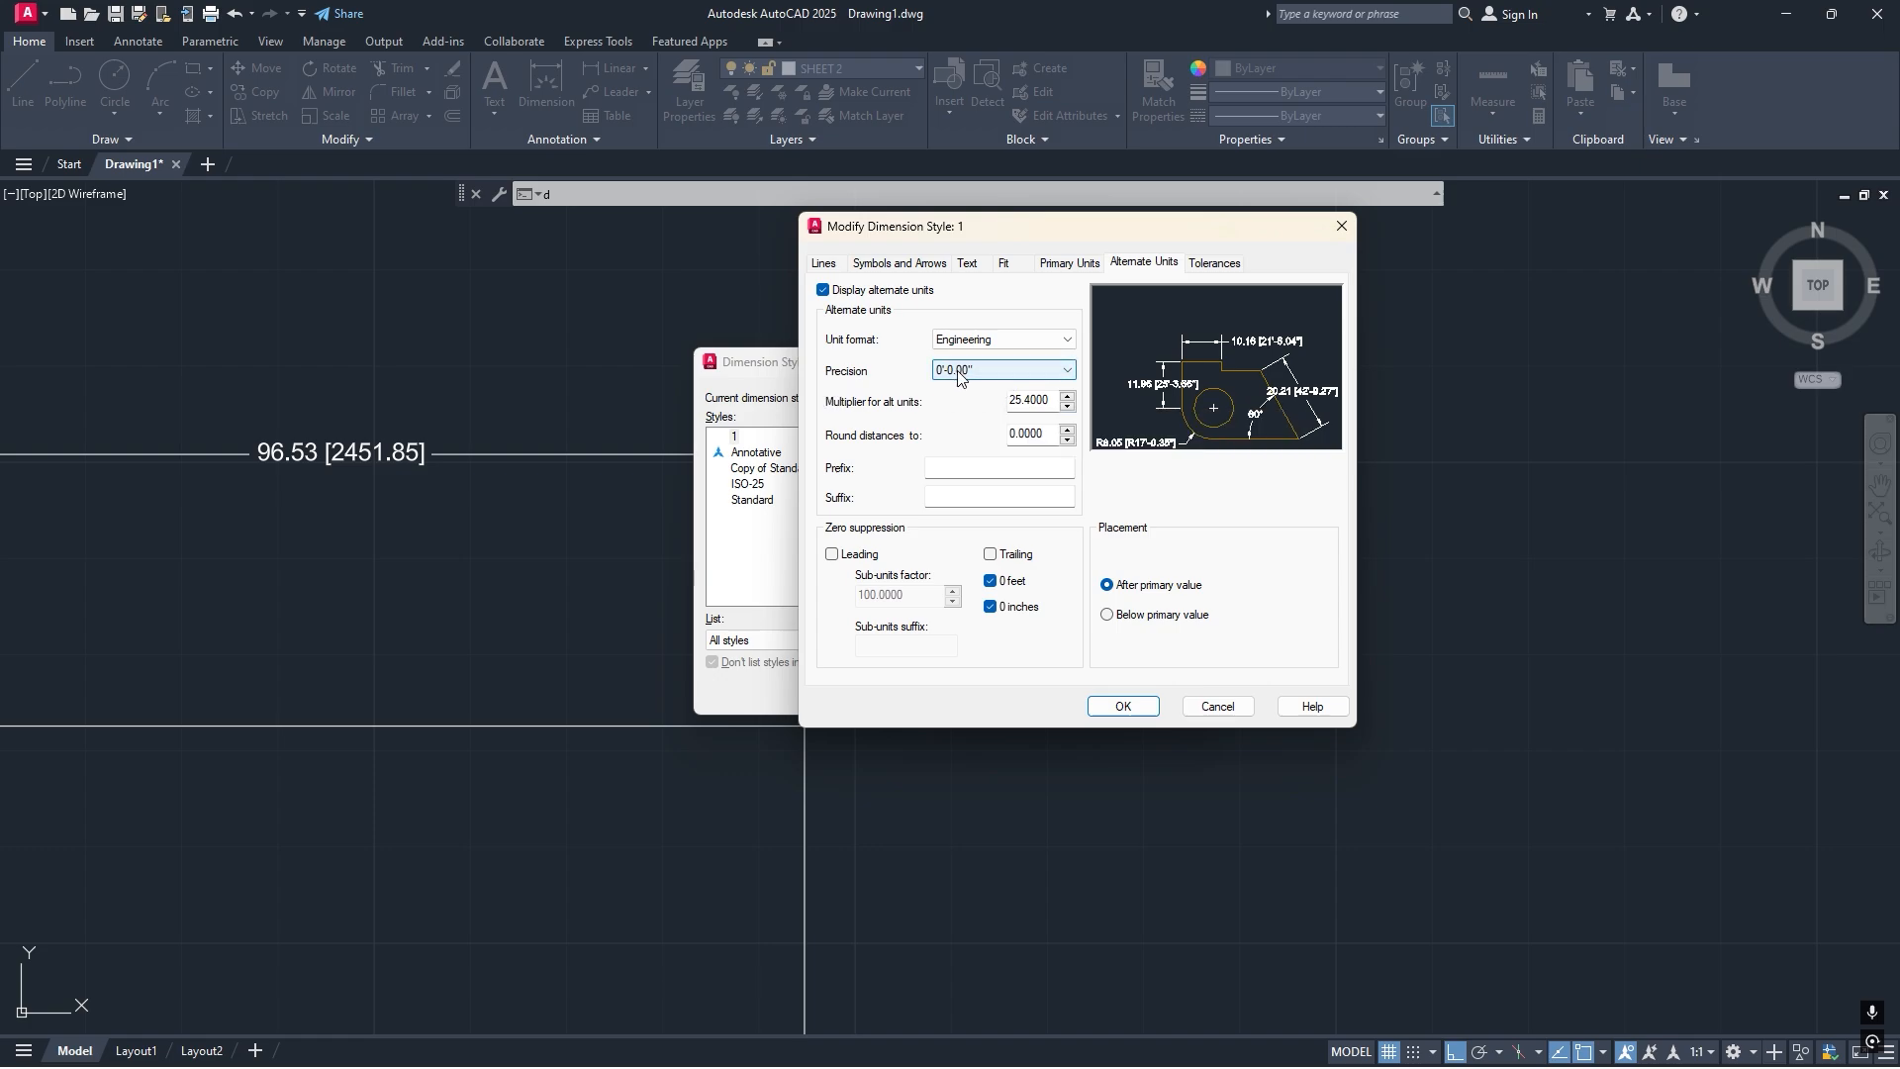
click(957, 372)
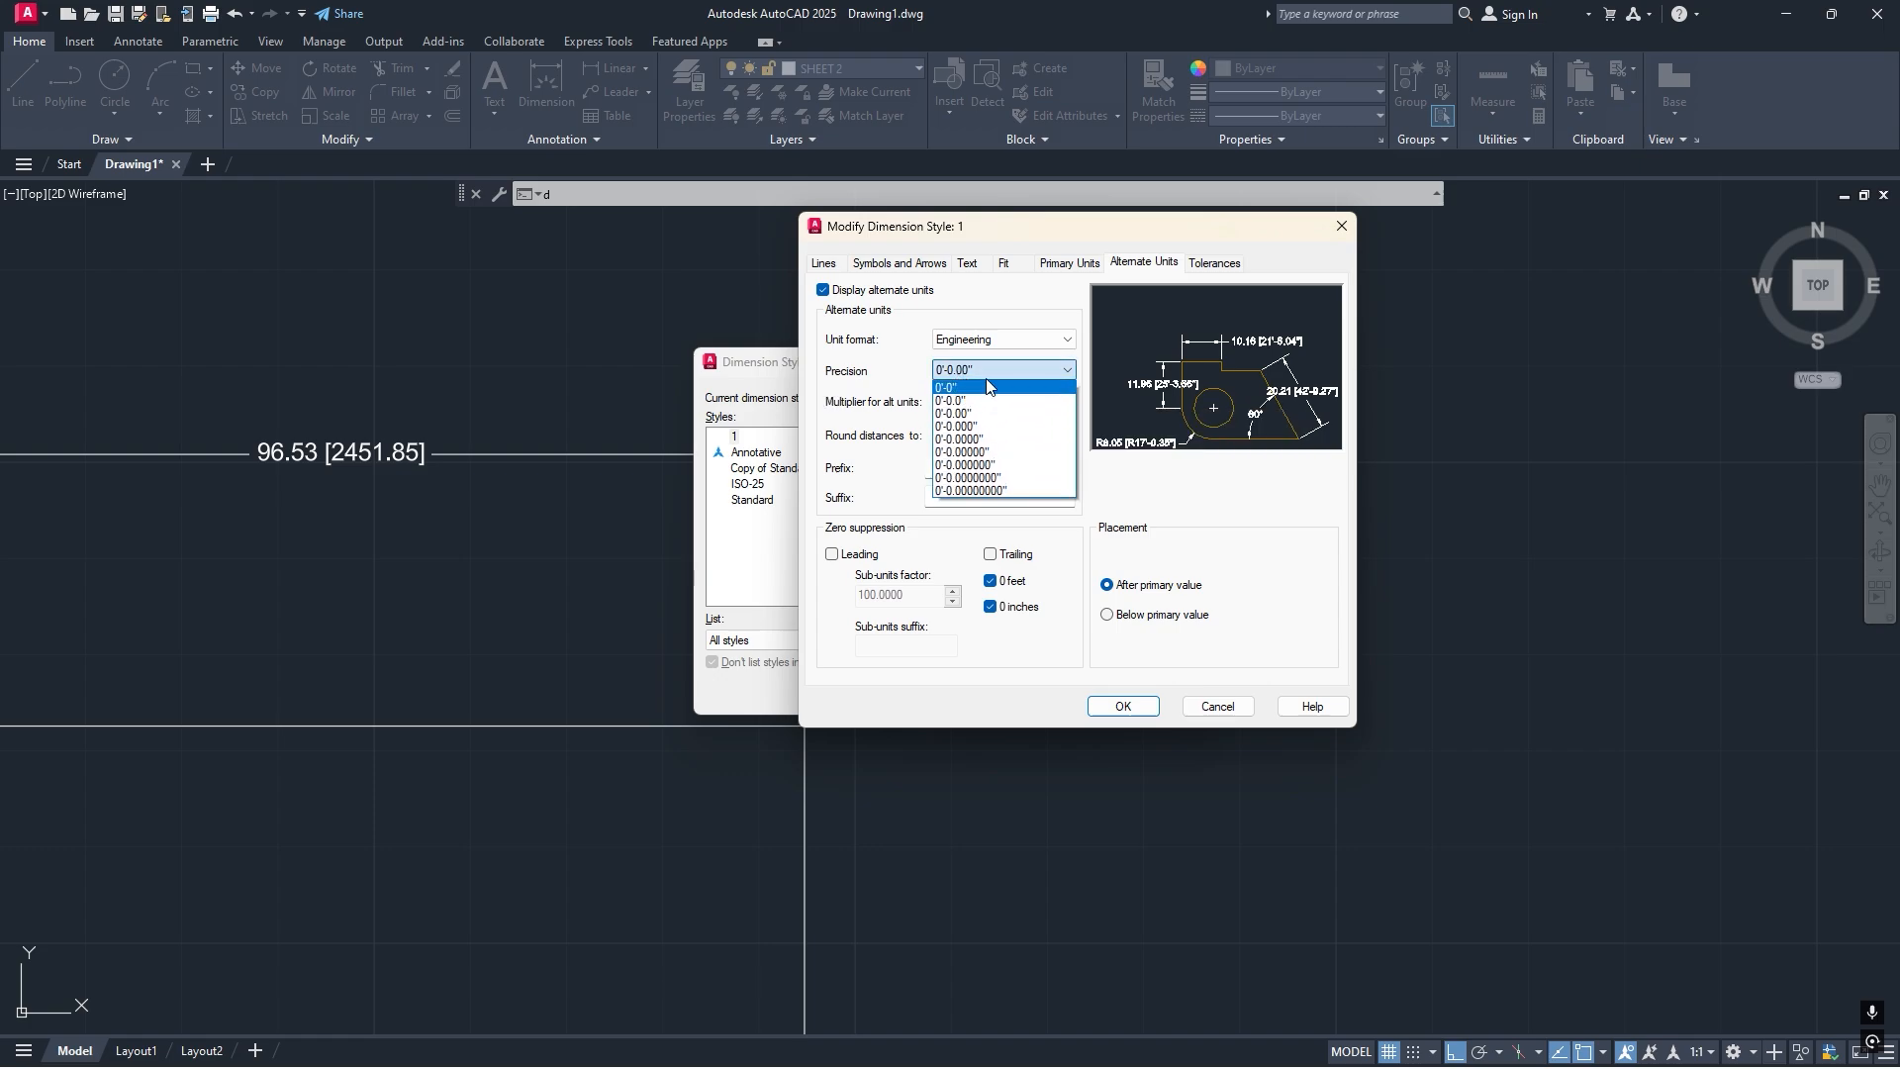
click(993, 370)
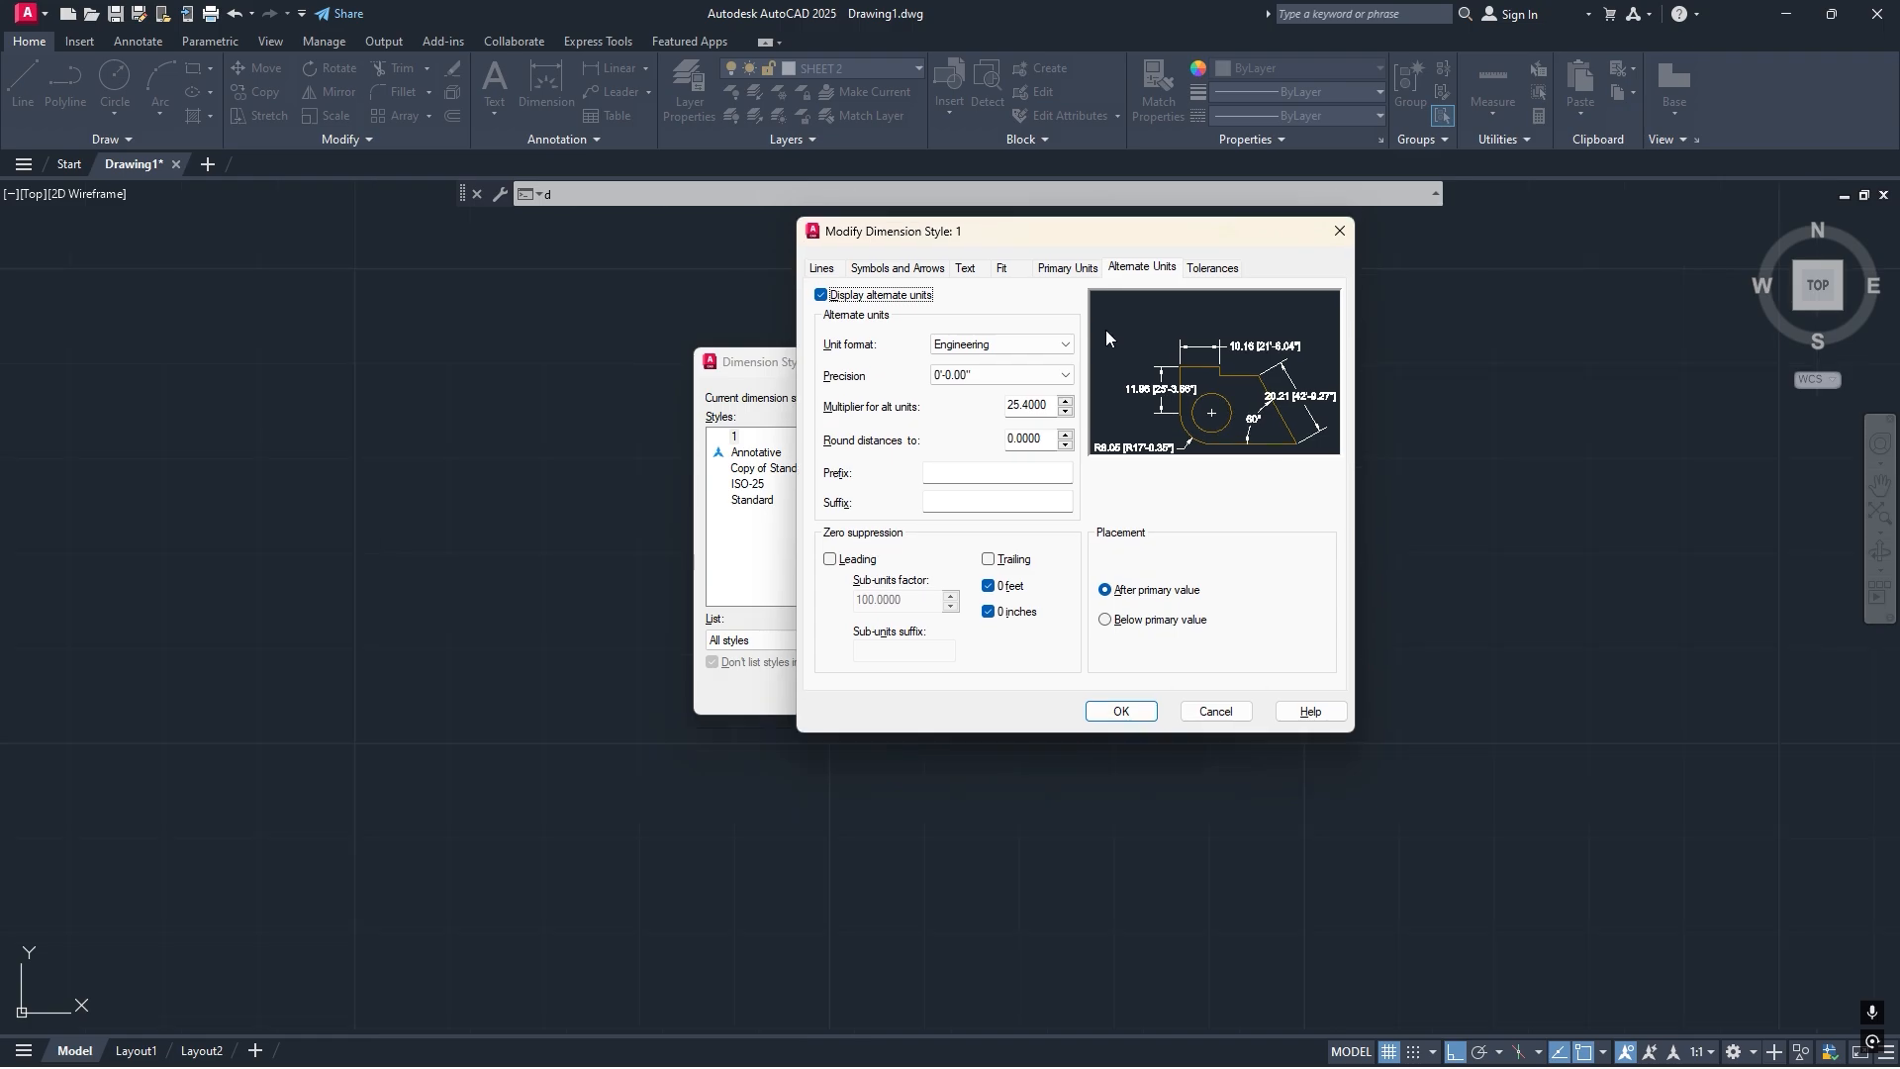
click(1340, 231)
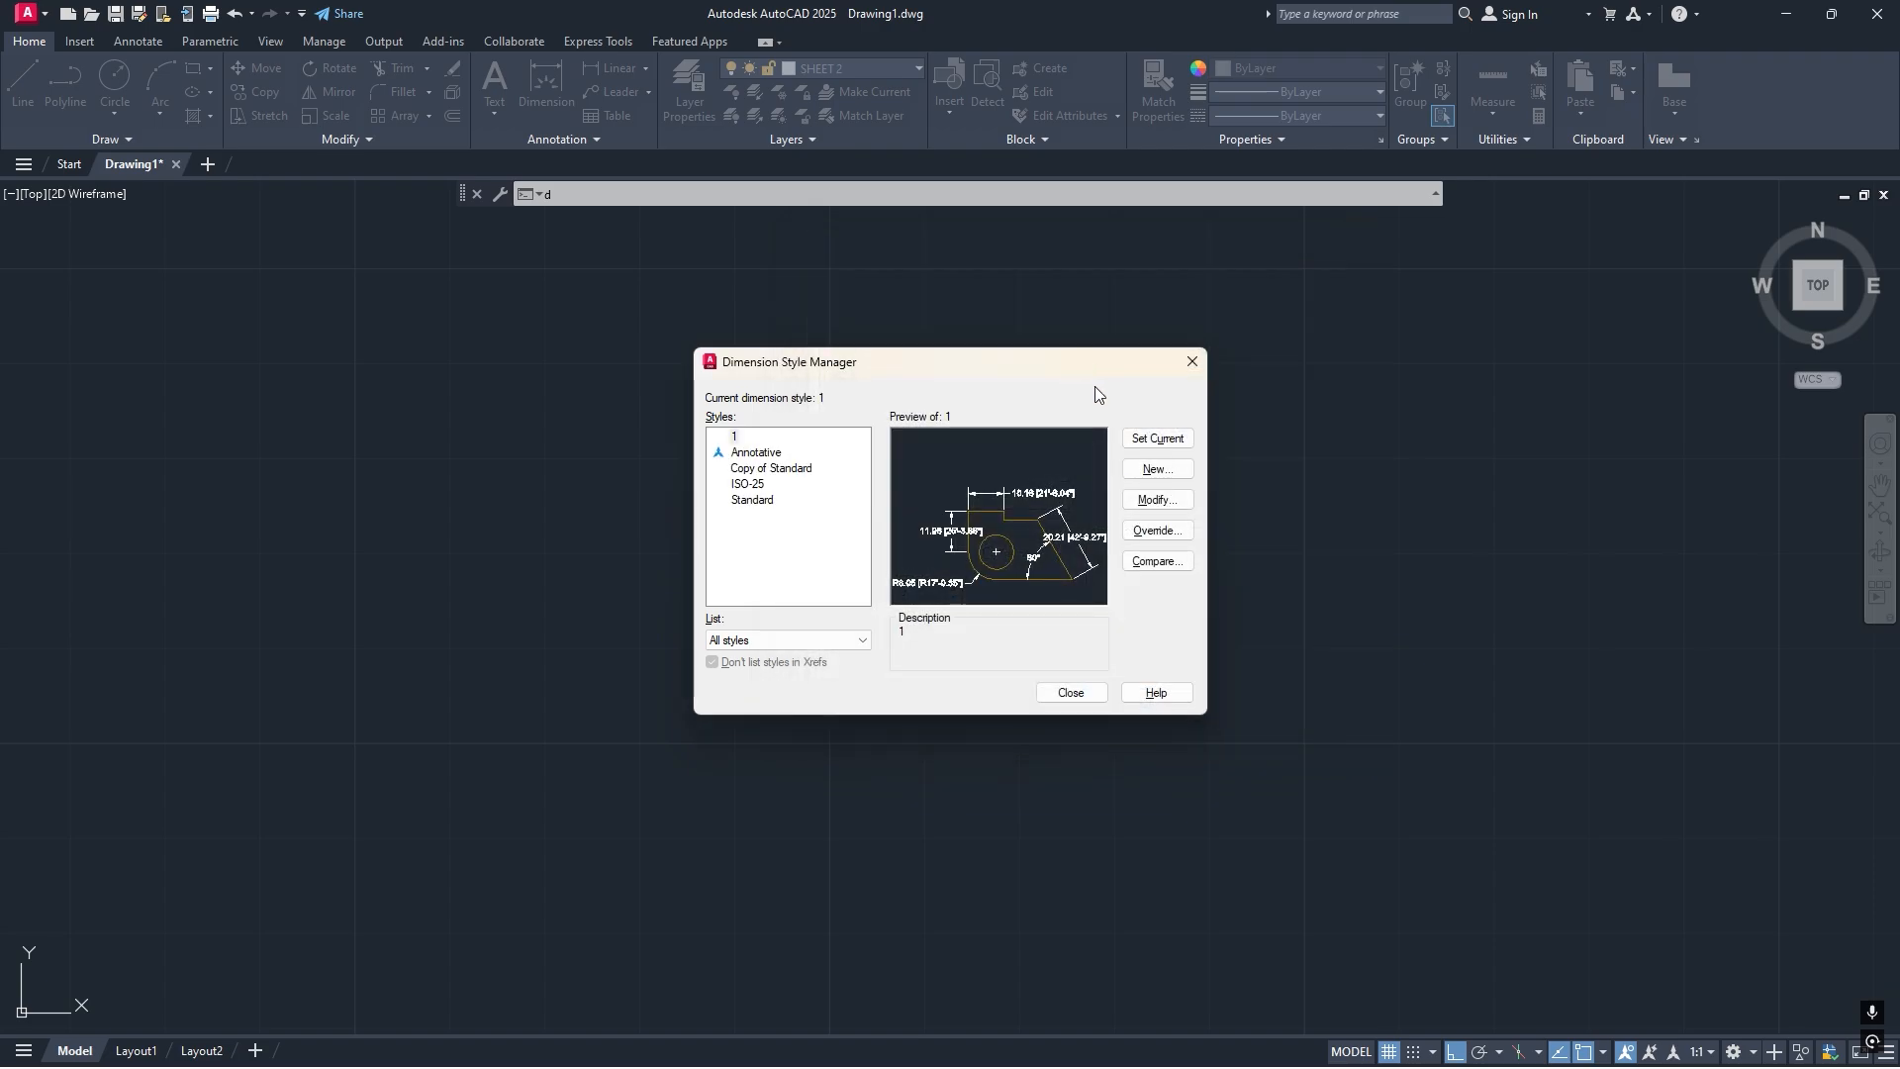
click(1197, 361)
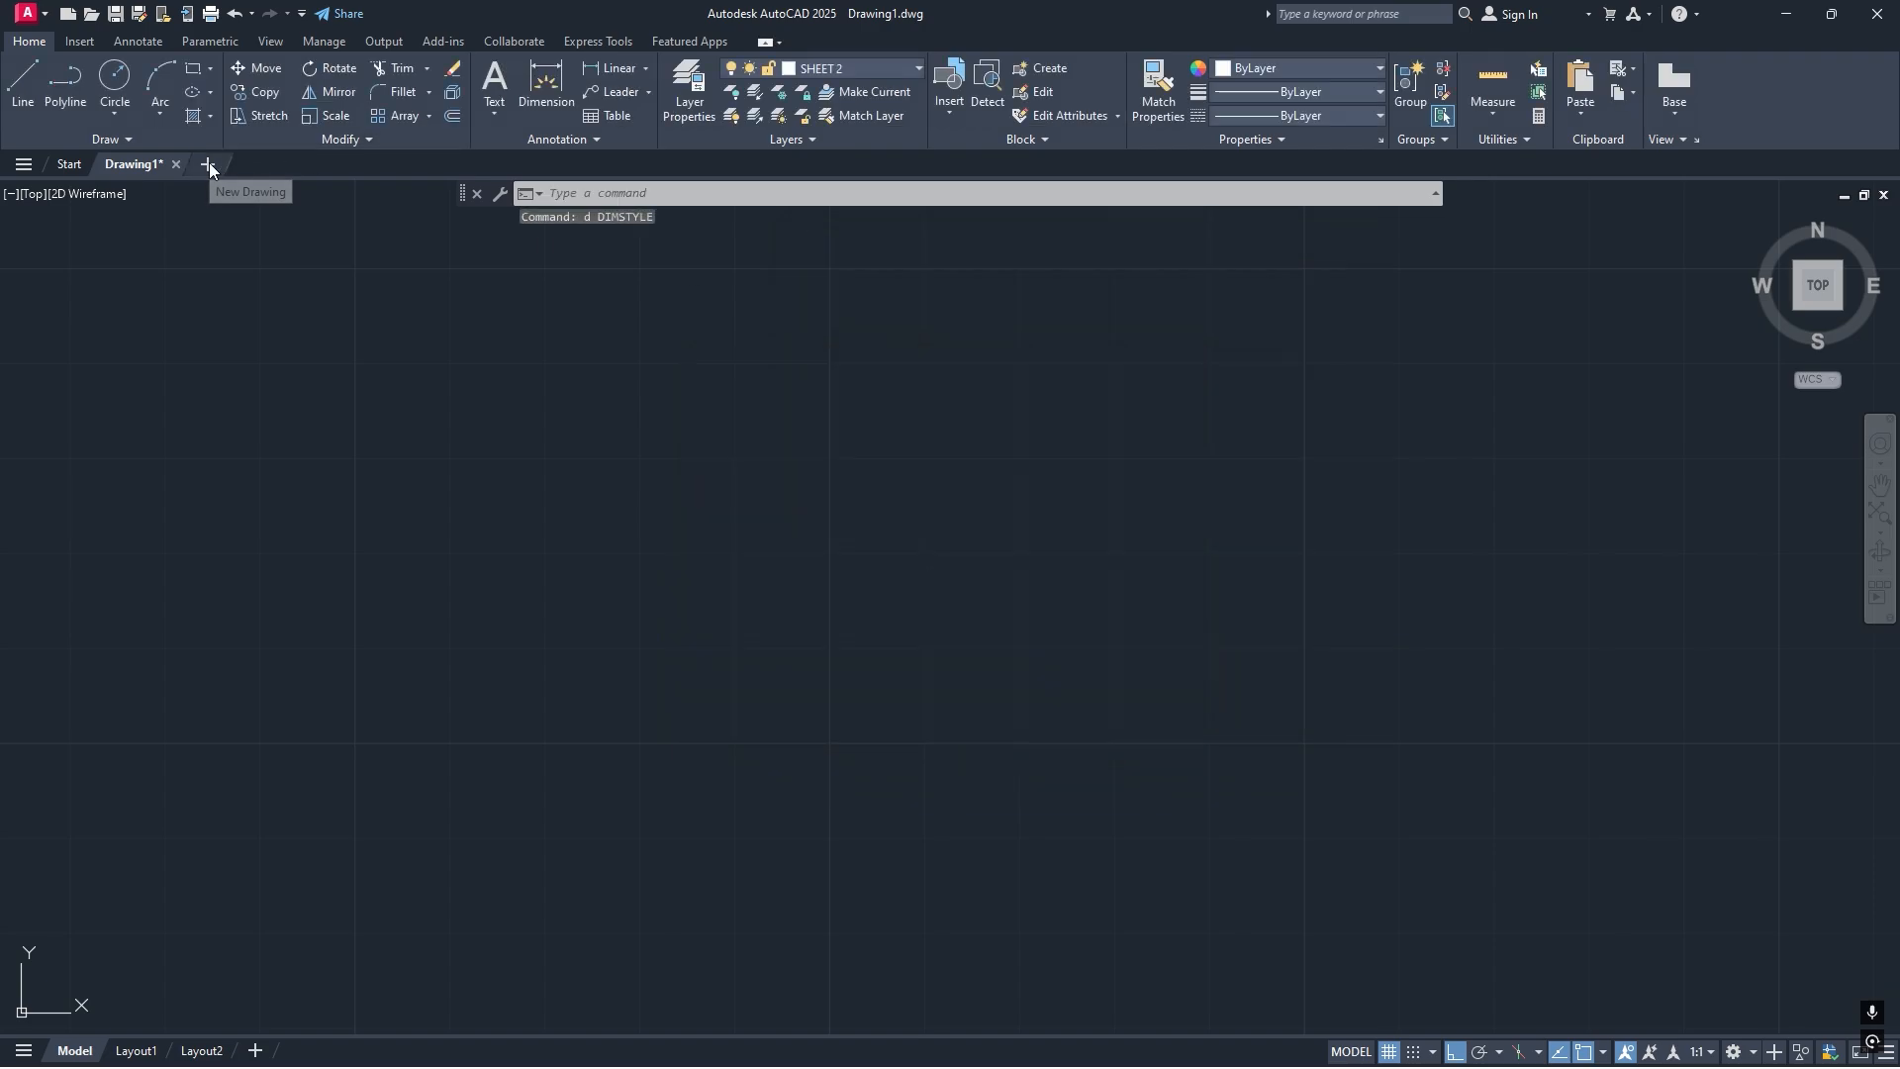
Create a new drawing and set its length units to Engineering with precision 0'-0.00".
click(209, 164)
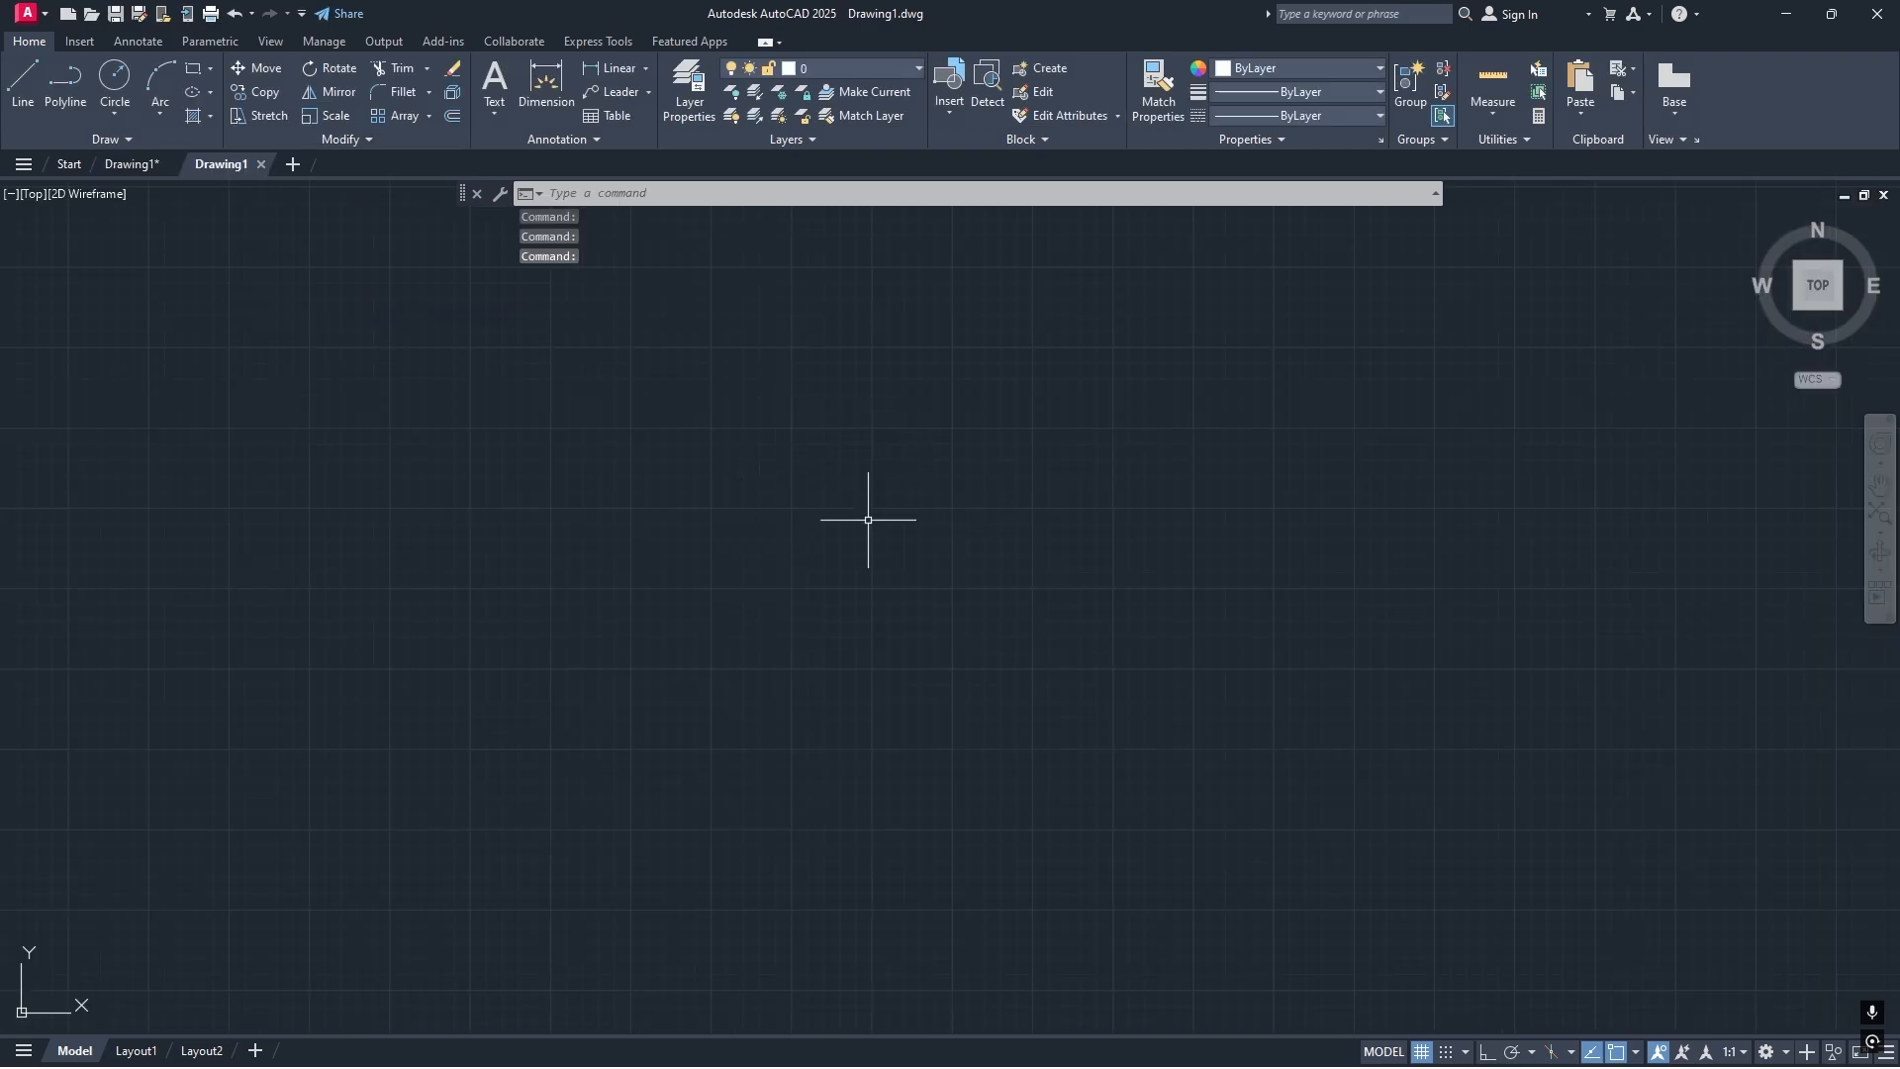
text(un)
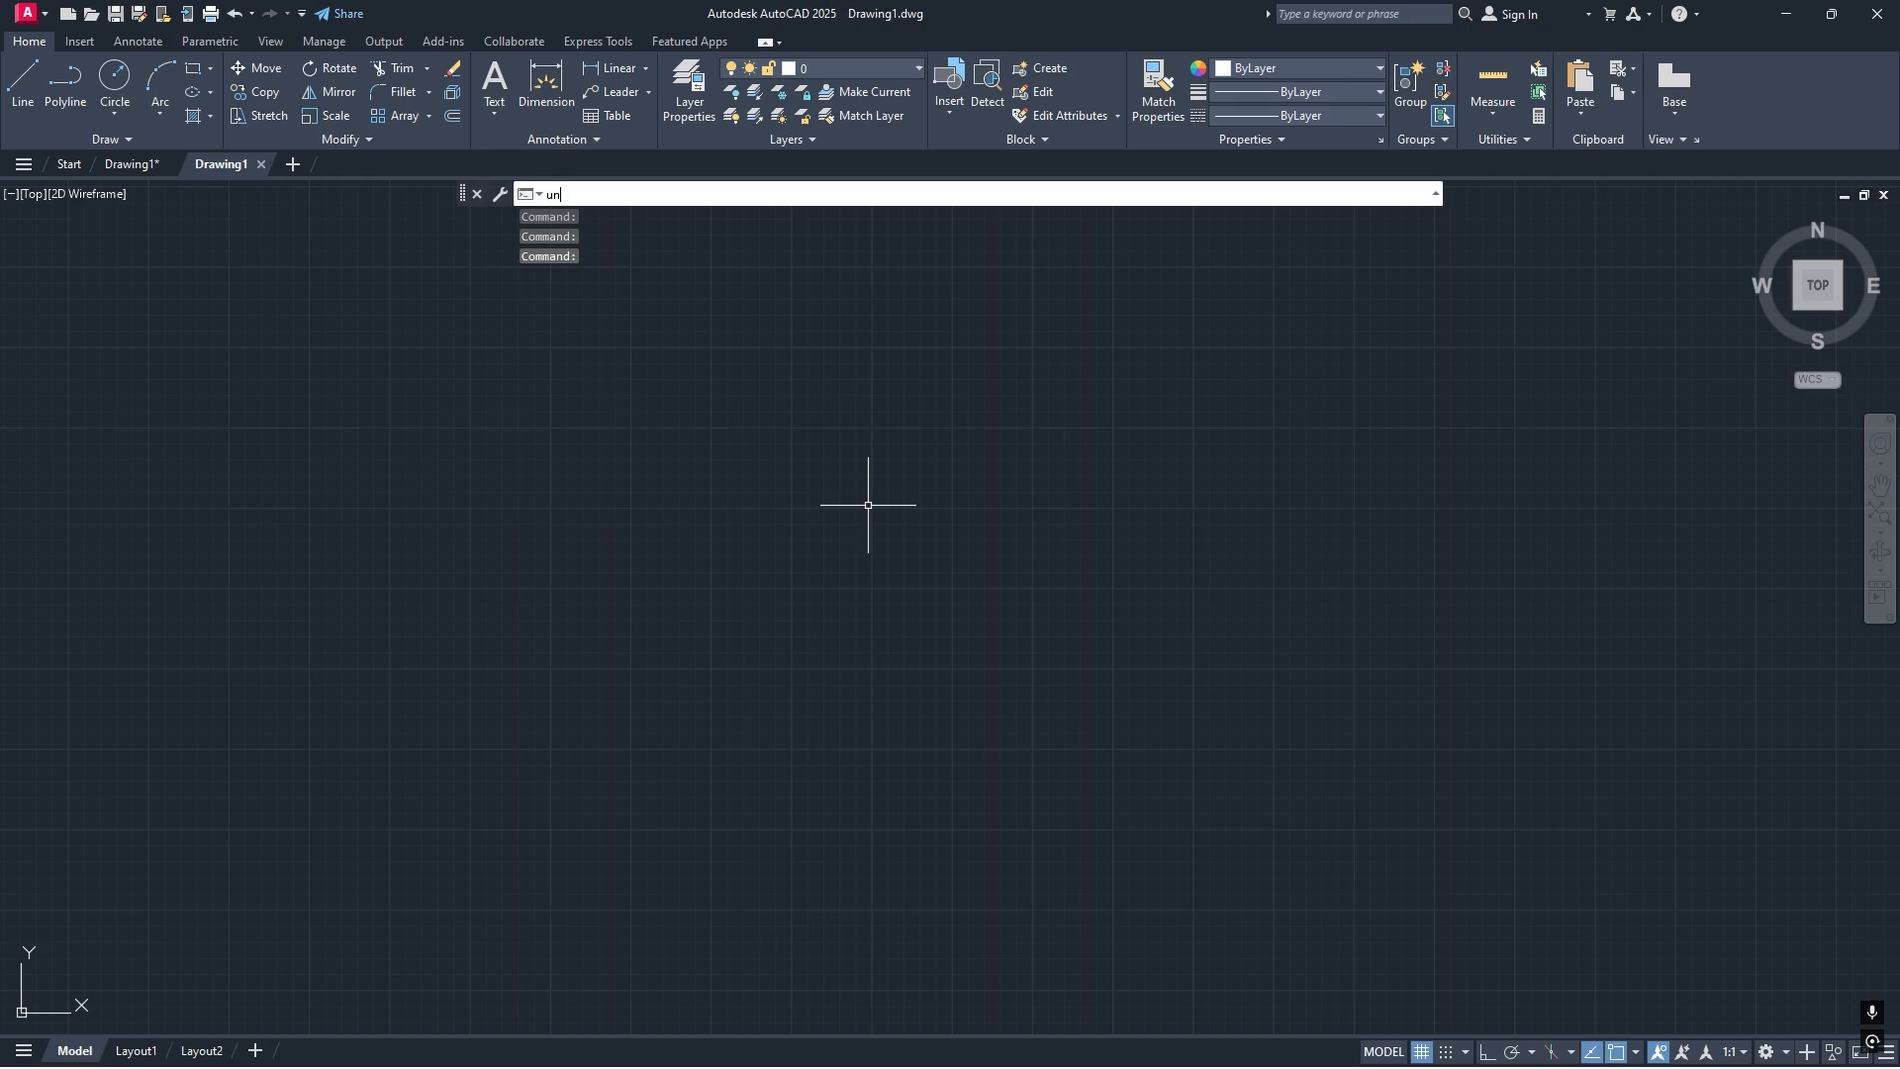
key(Return)
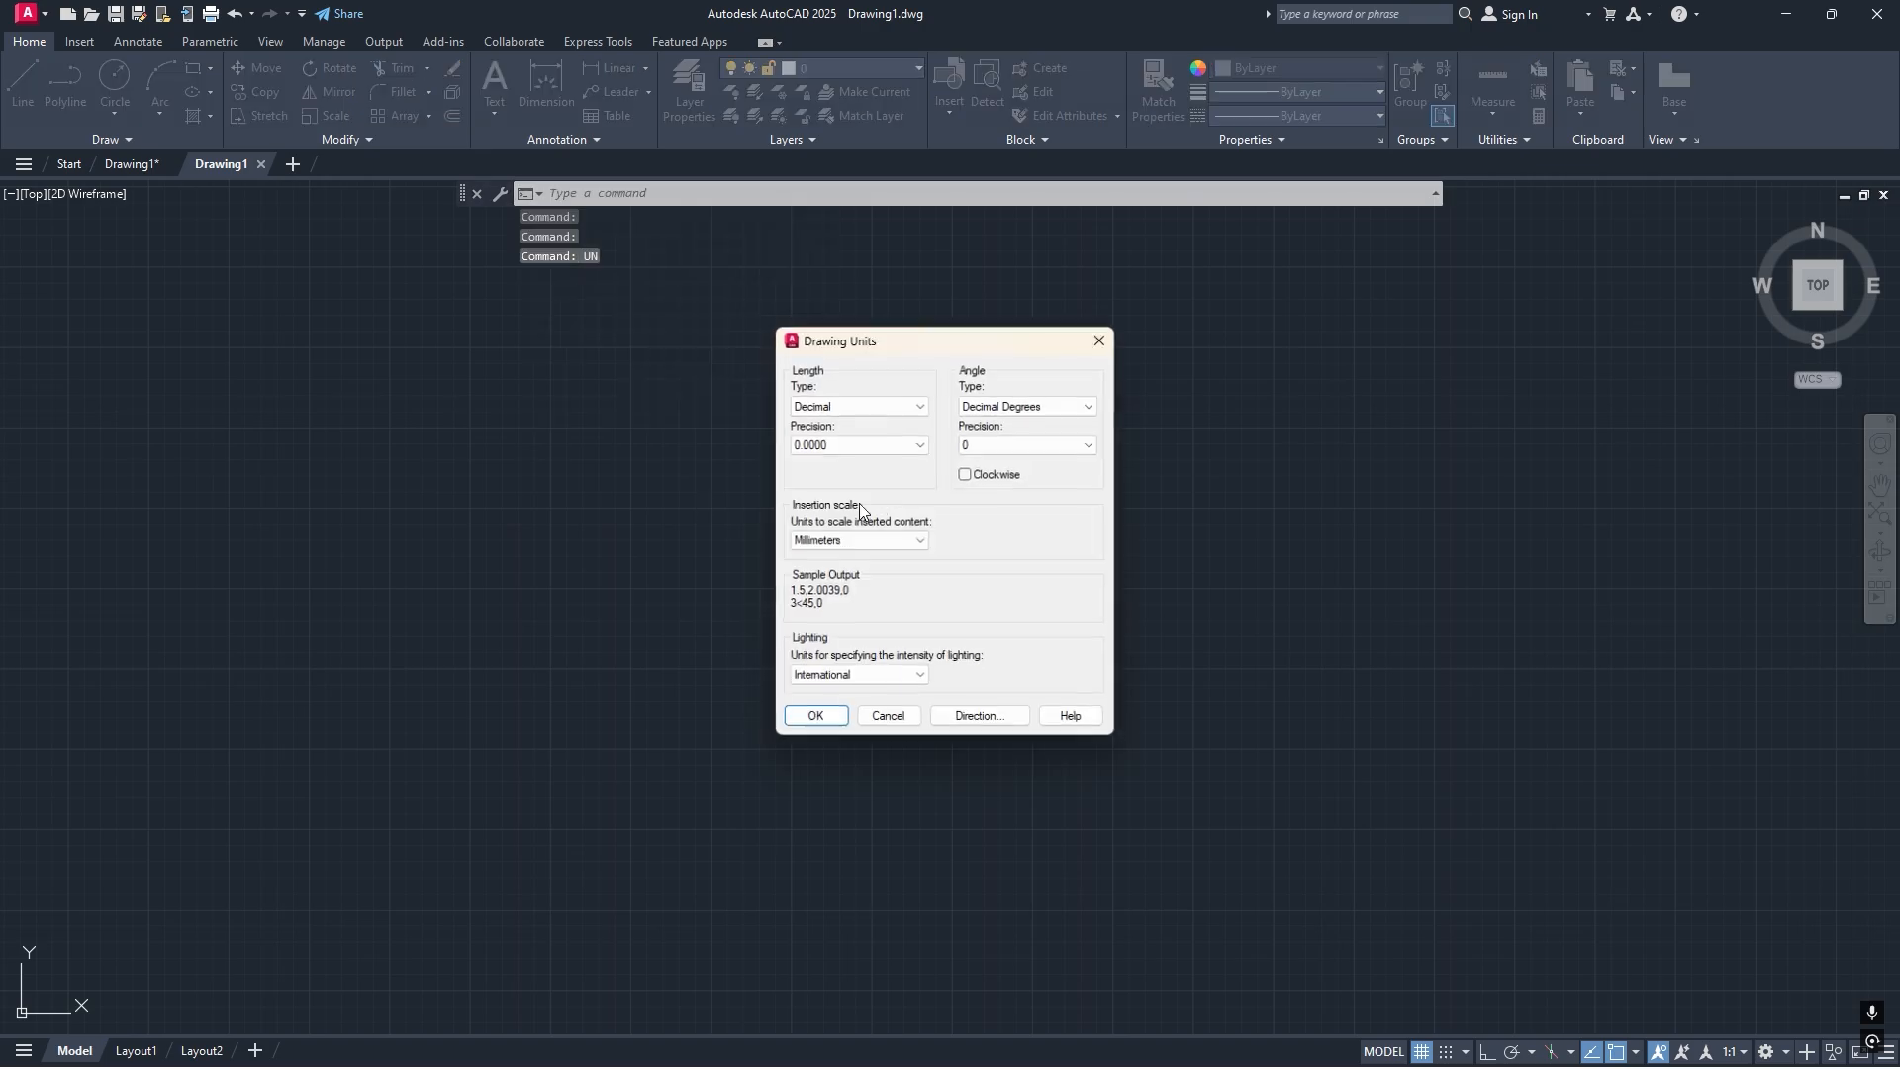
click(856, 404)
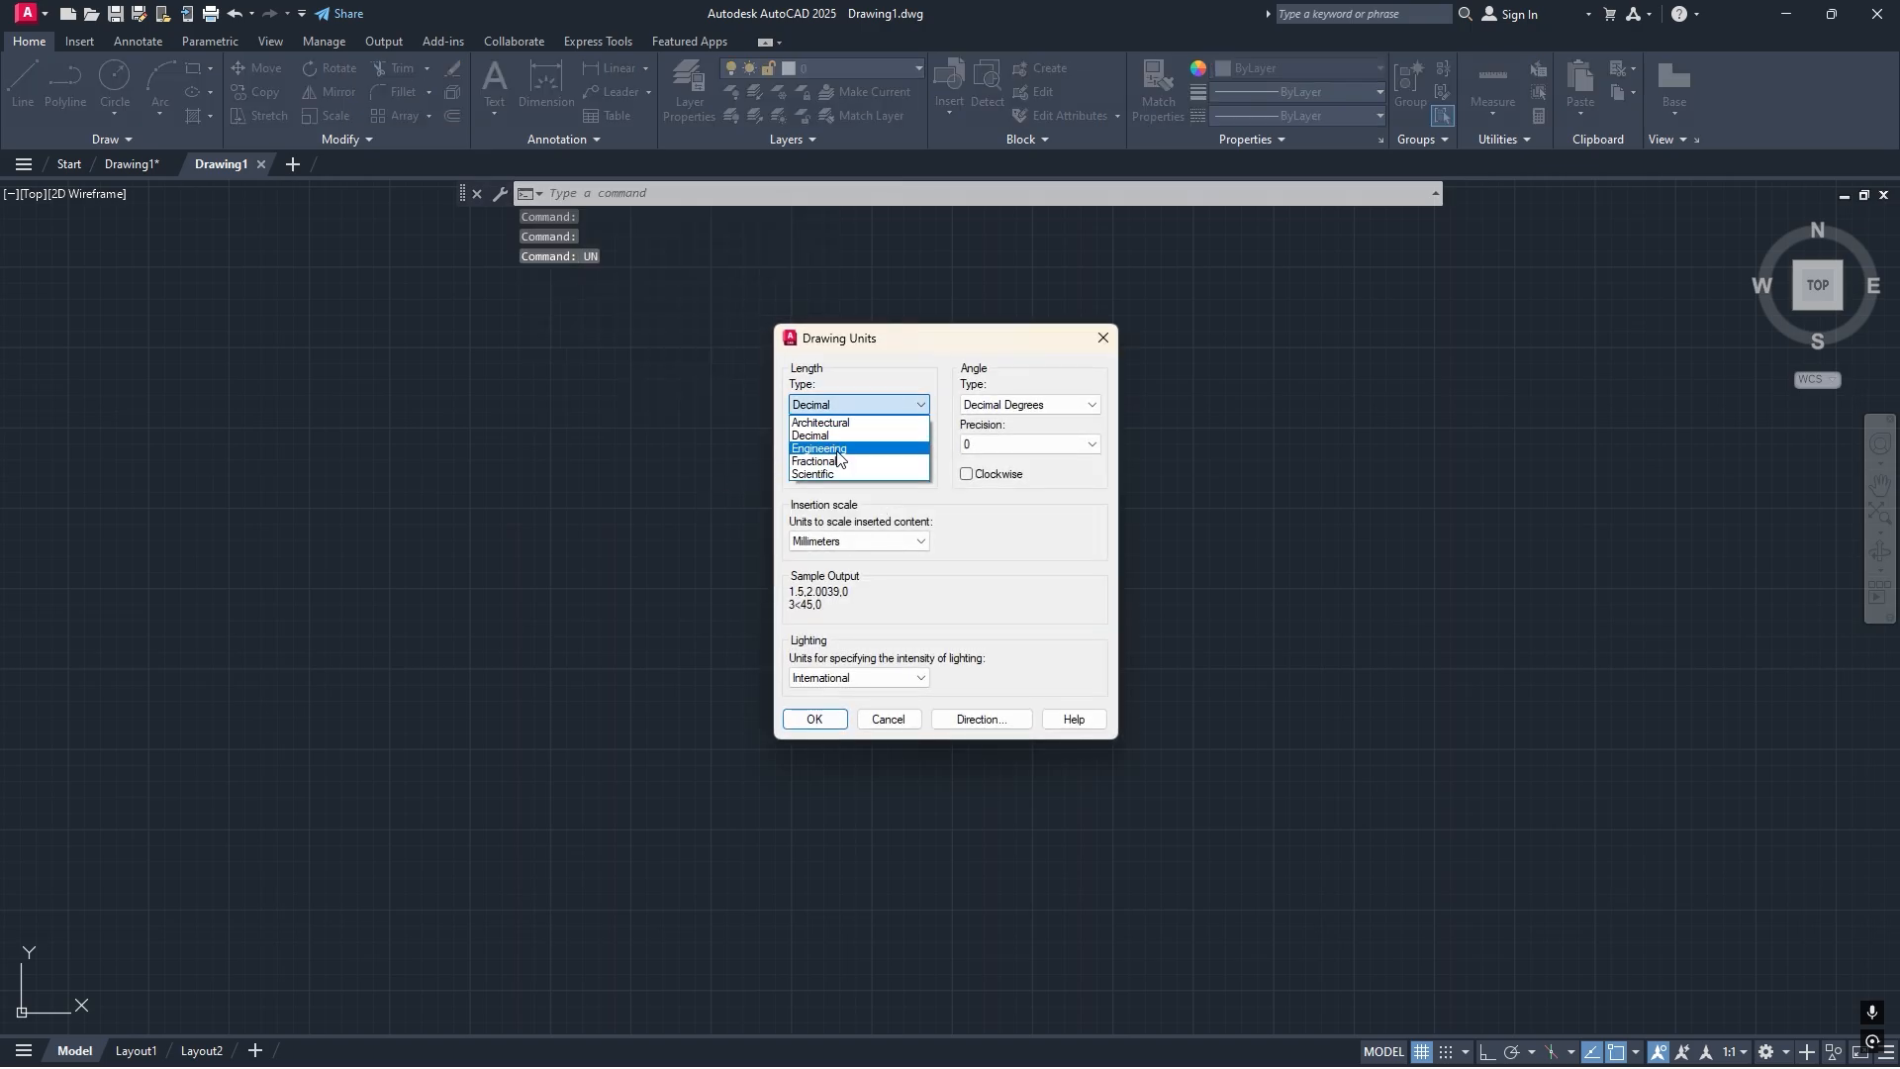
click(831, 449)
click(836, 445)
click(825, 501)
click(835, 445)
click(829, 488)
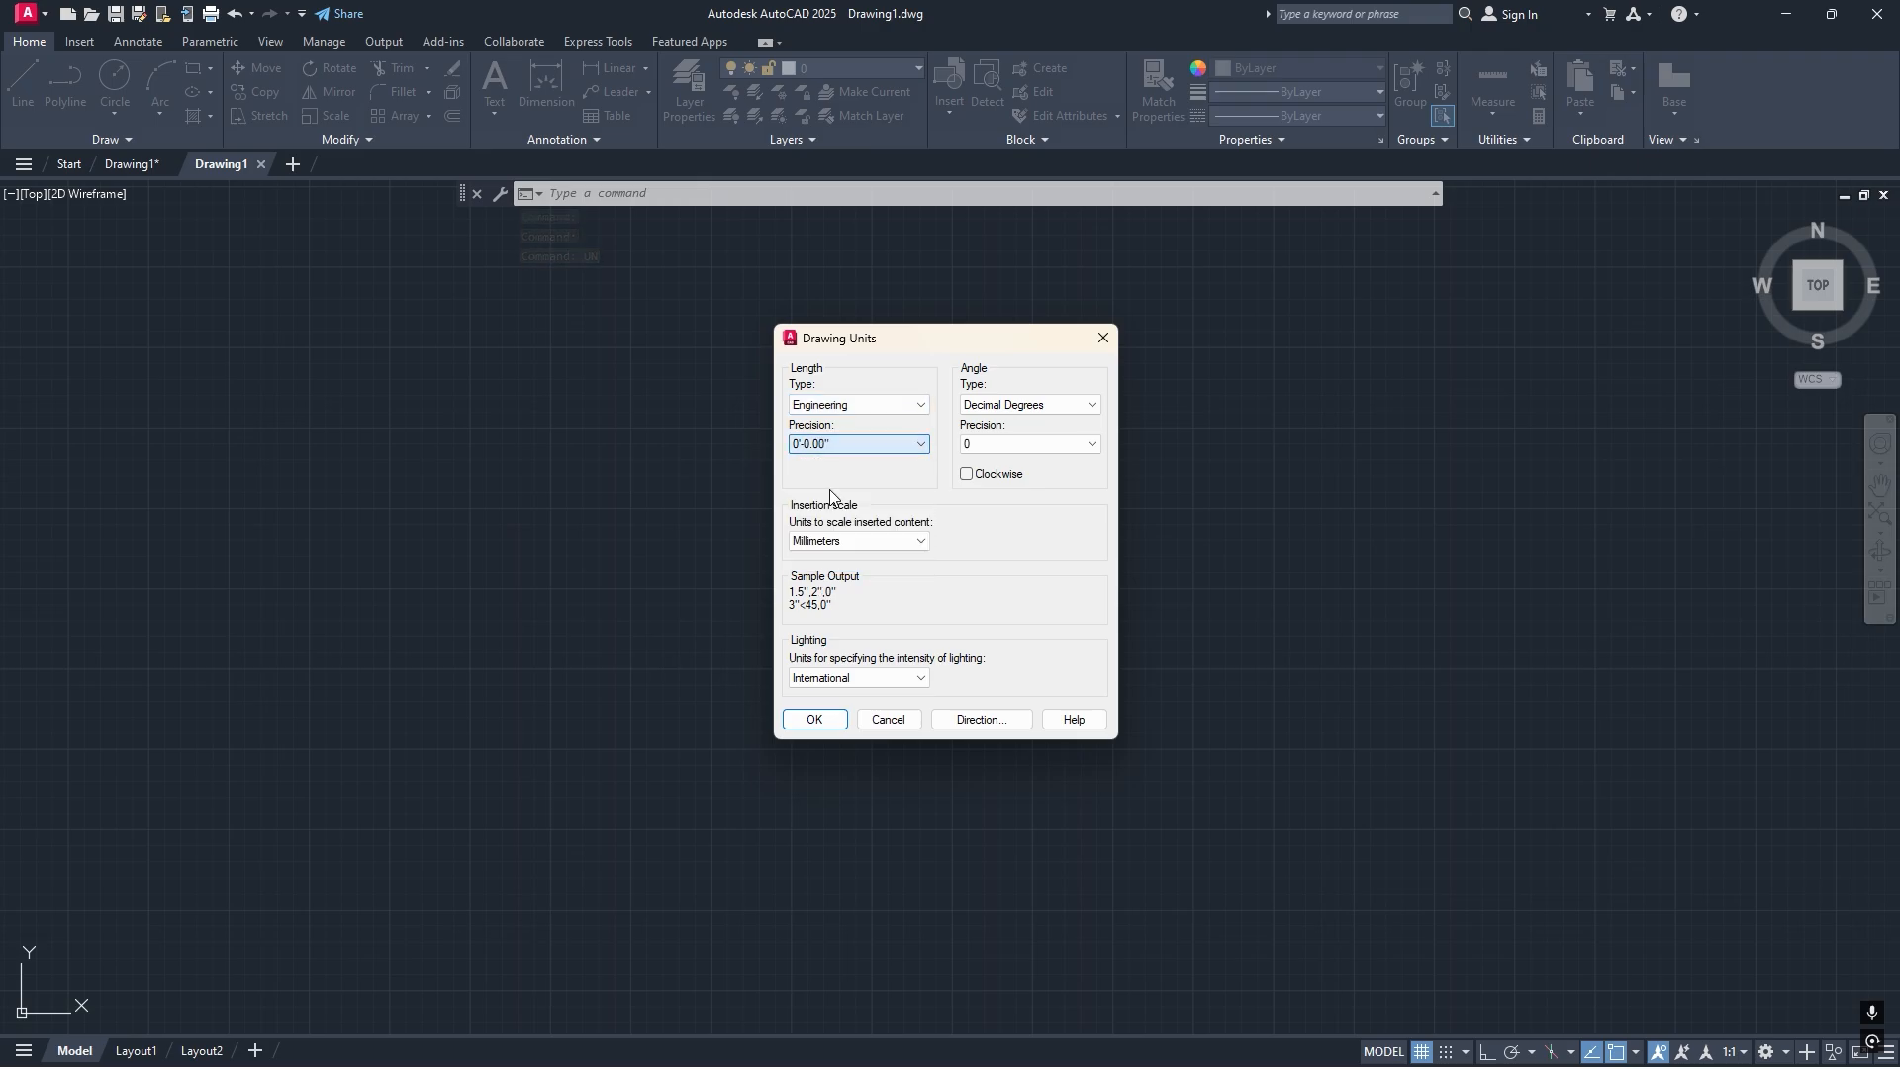
Set the insertion scale units to Inches and apply the drawing units.
click(833, 541)
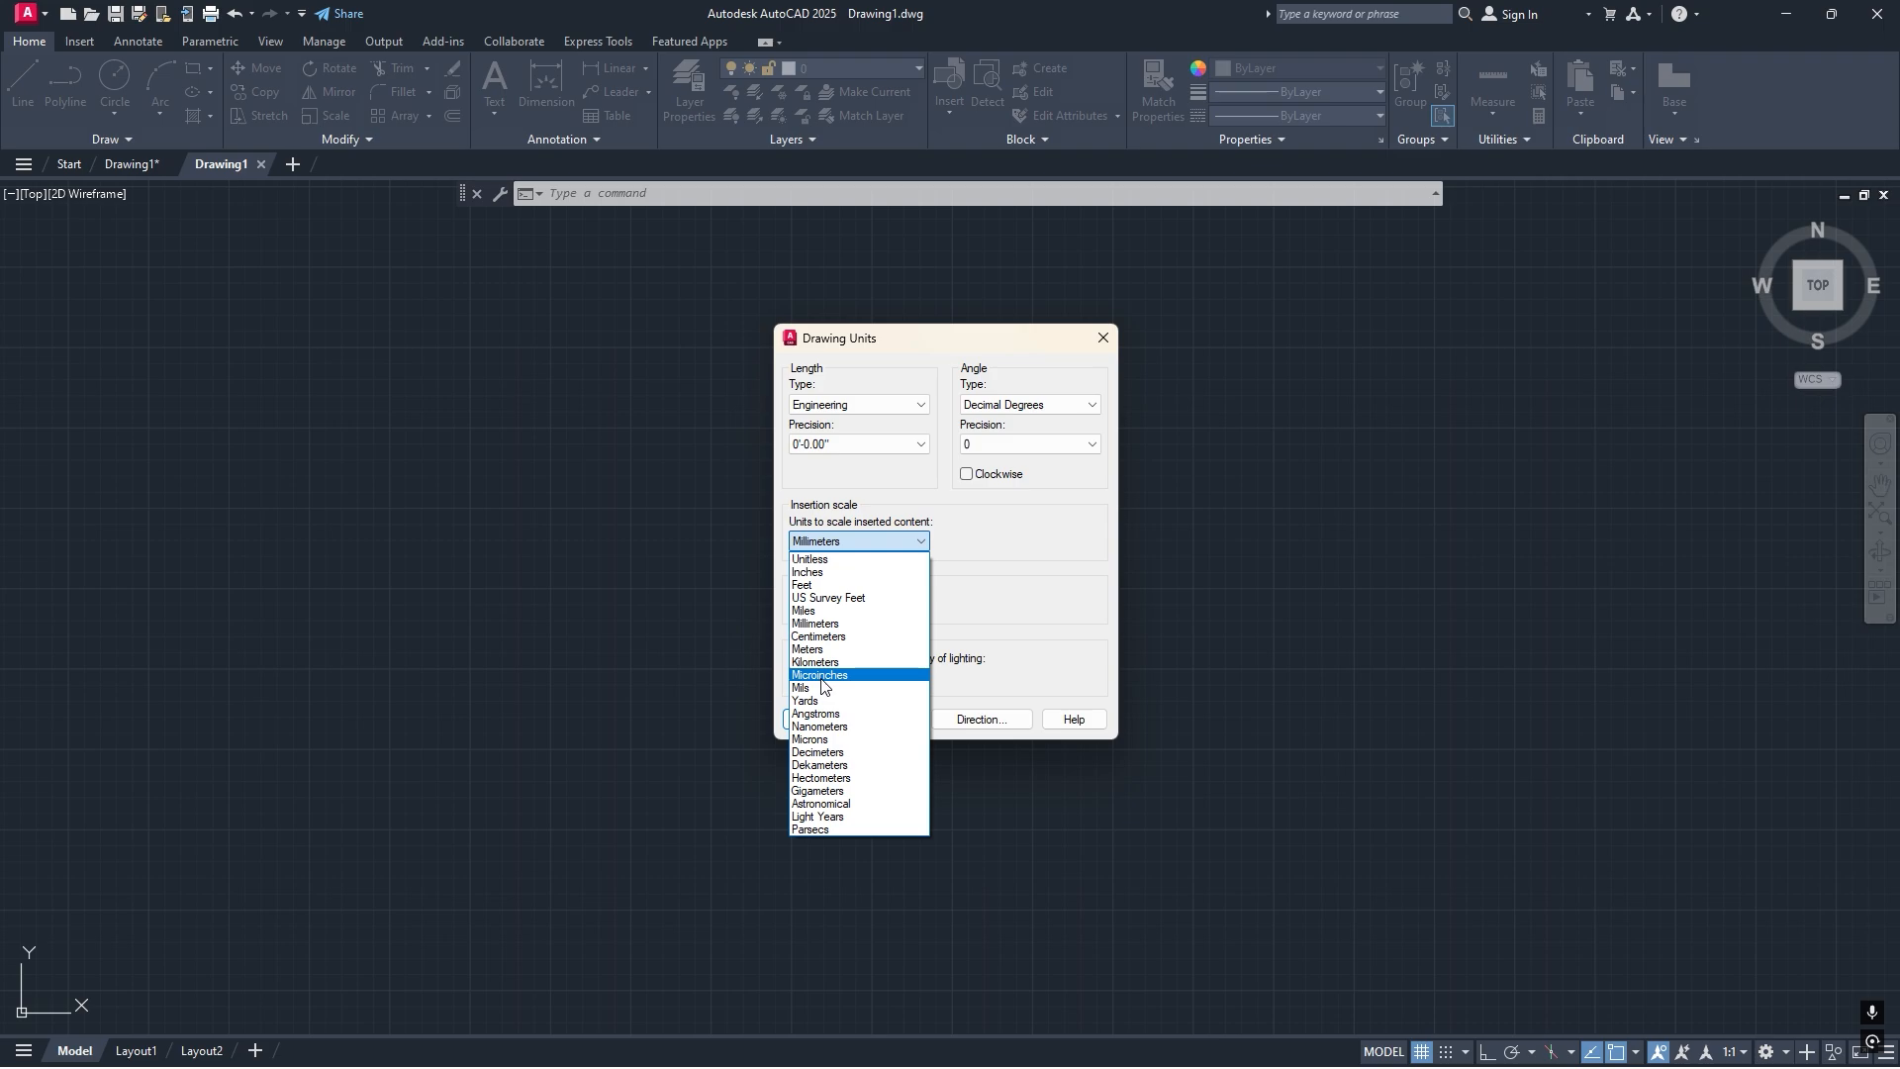
click(817, 573)
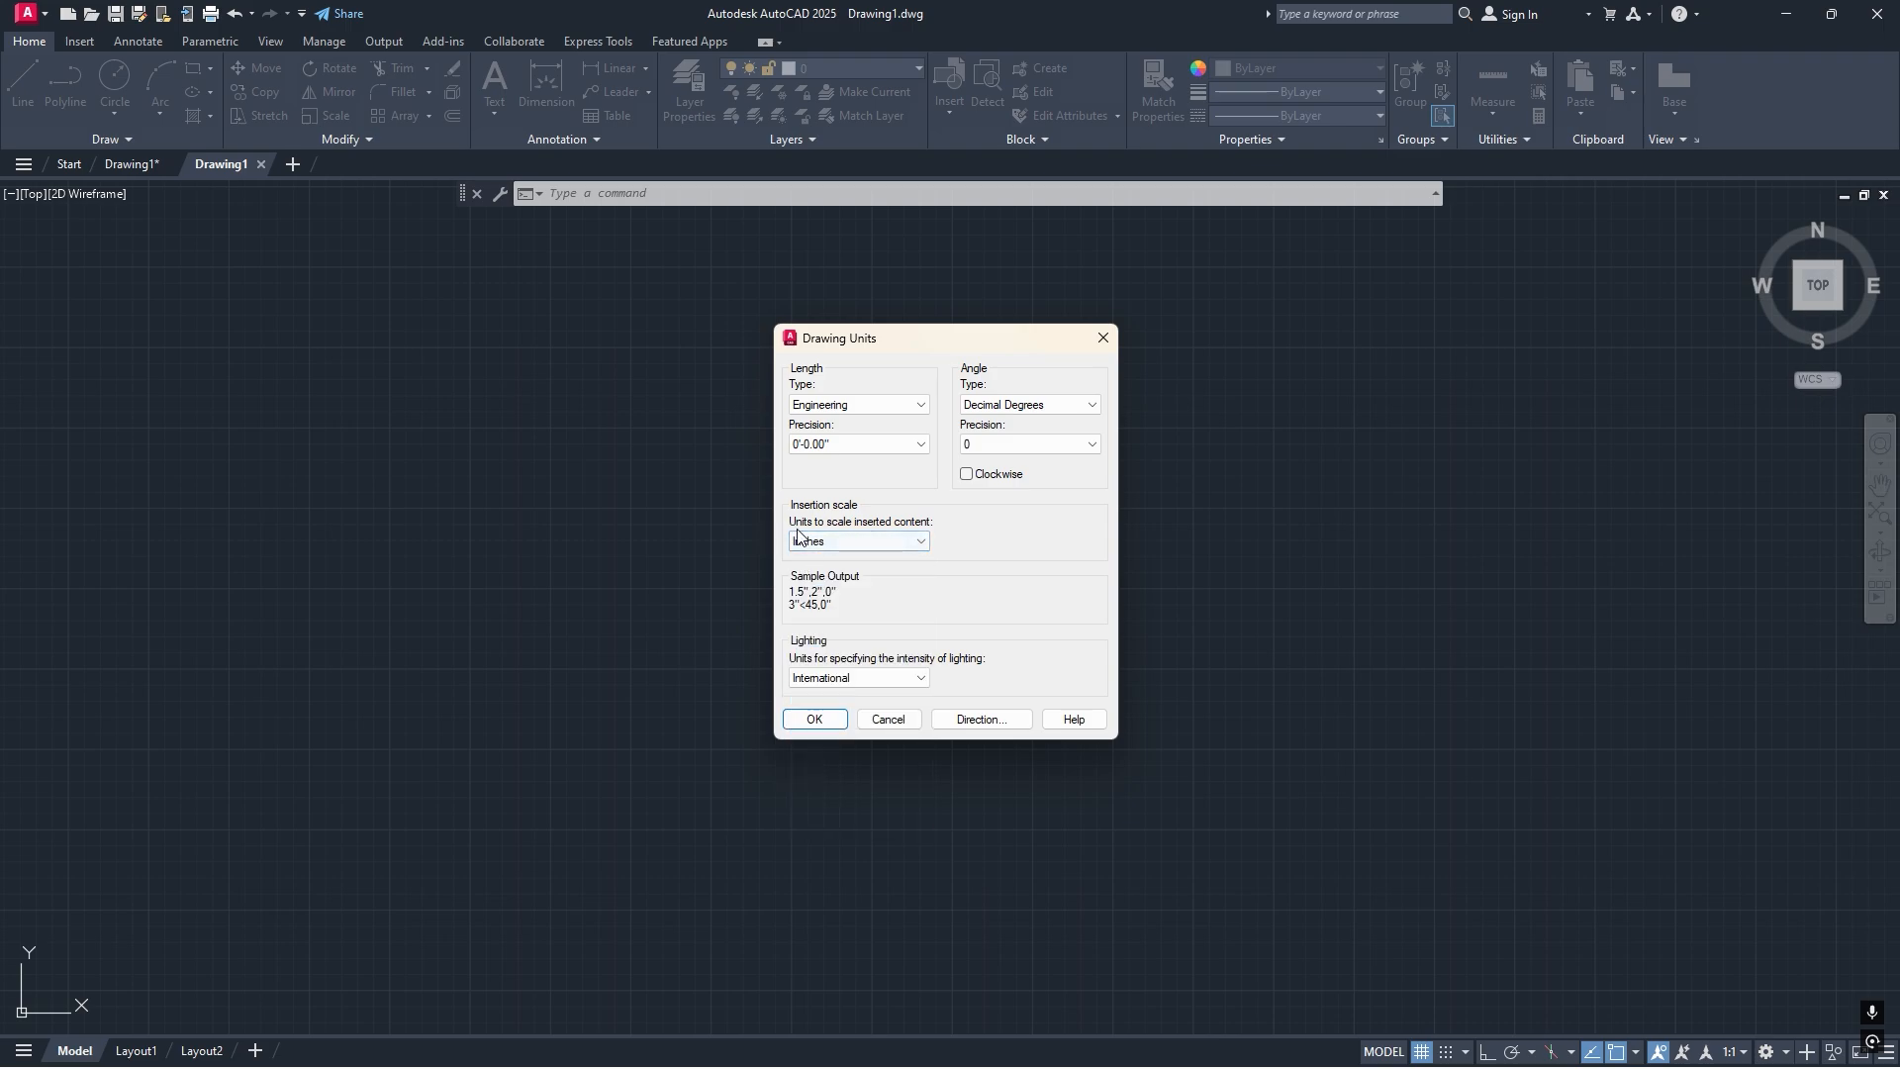
click(816, 720)
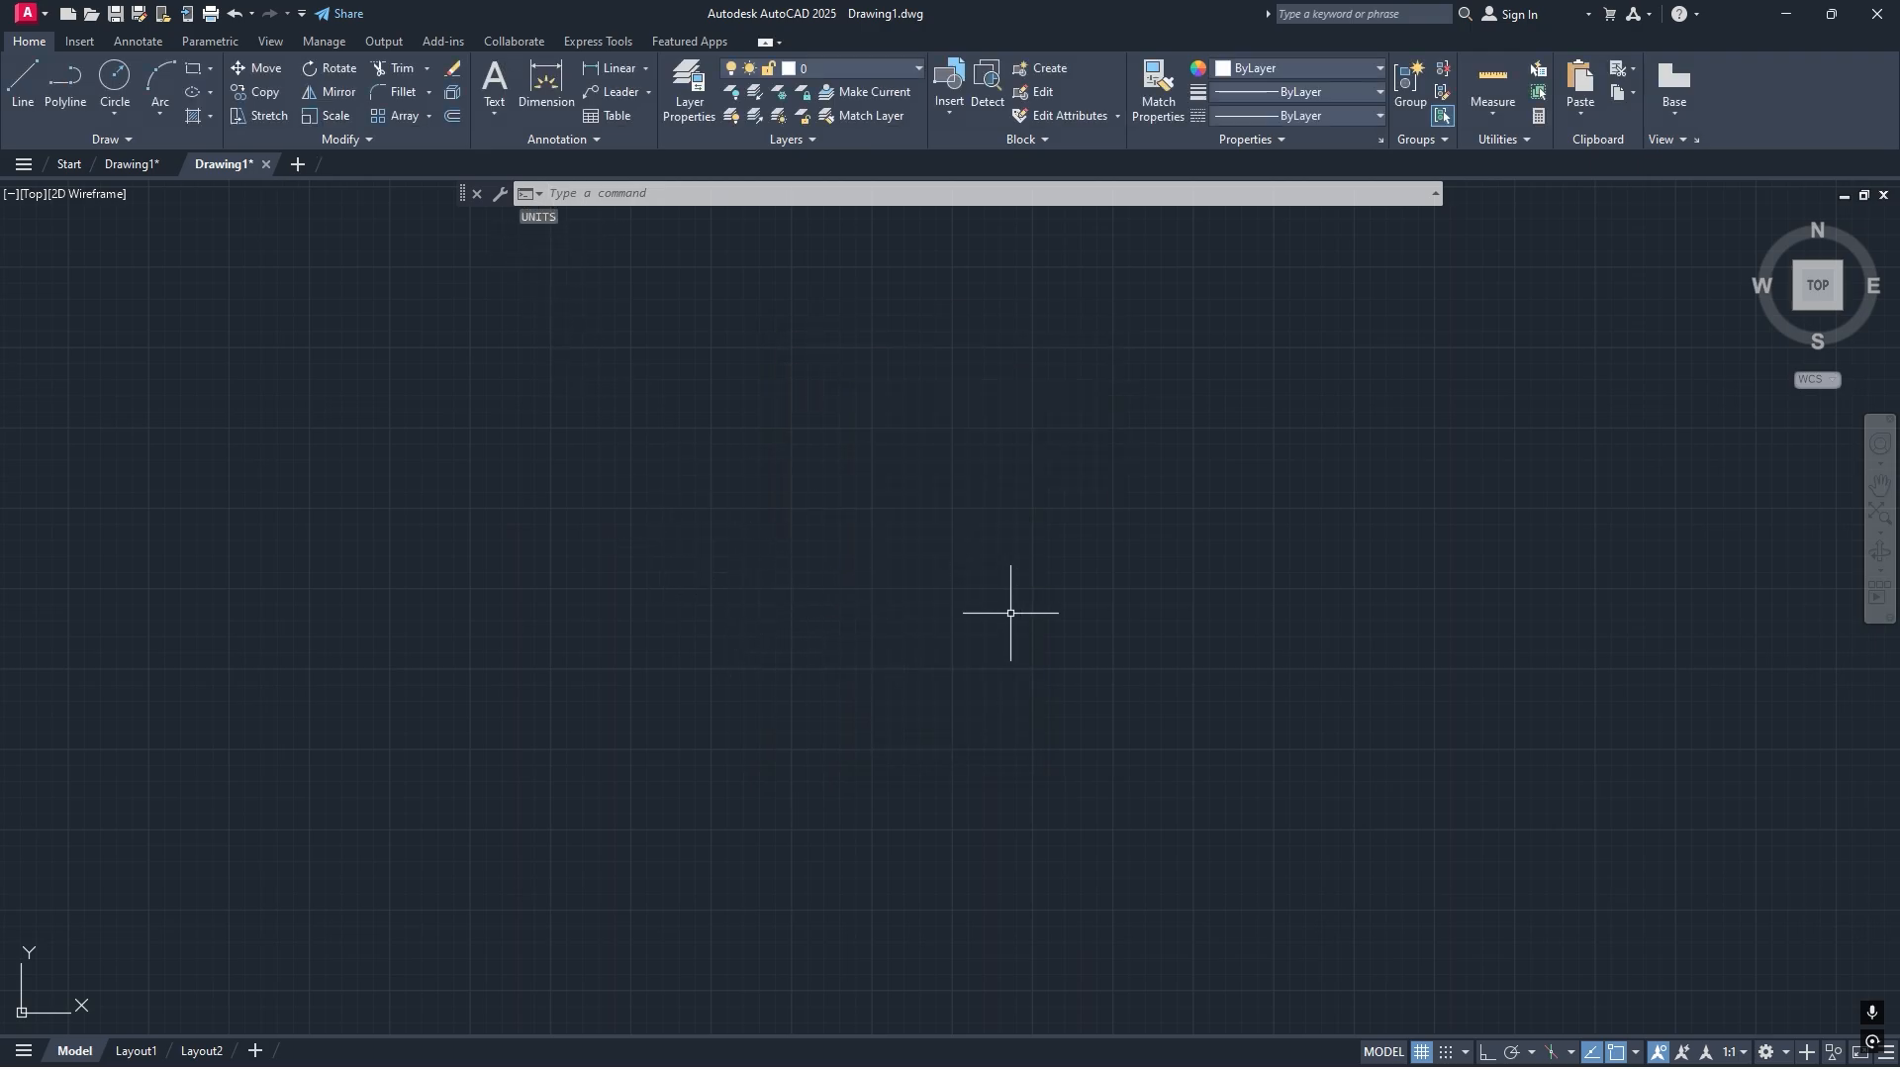
Create a new dimension style named 1 based on ISO-25, for all dimensions.
text(d)
key(Return)
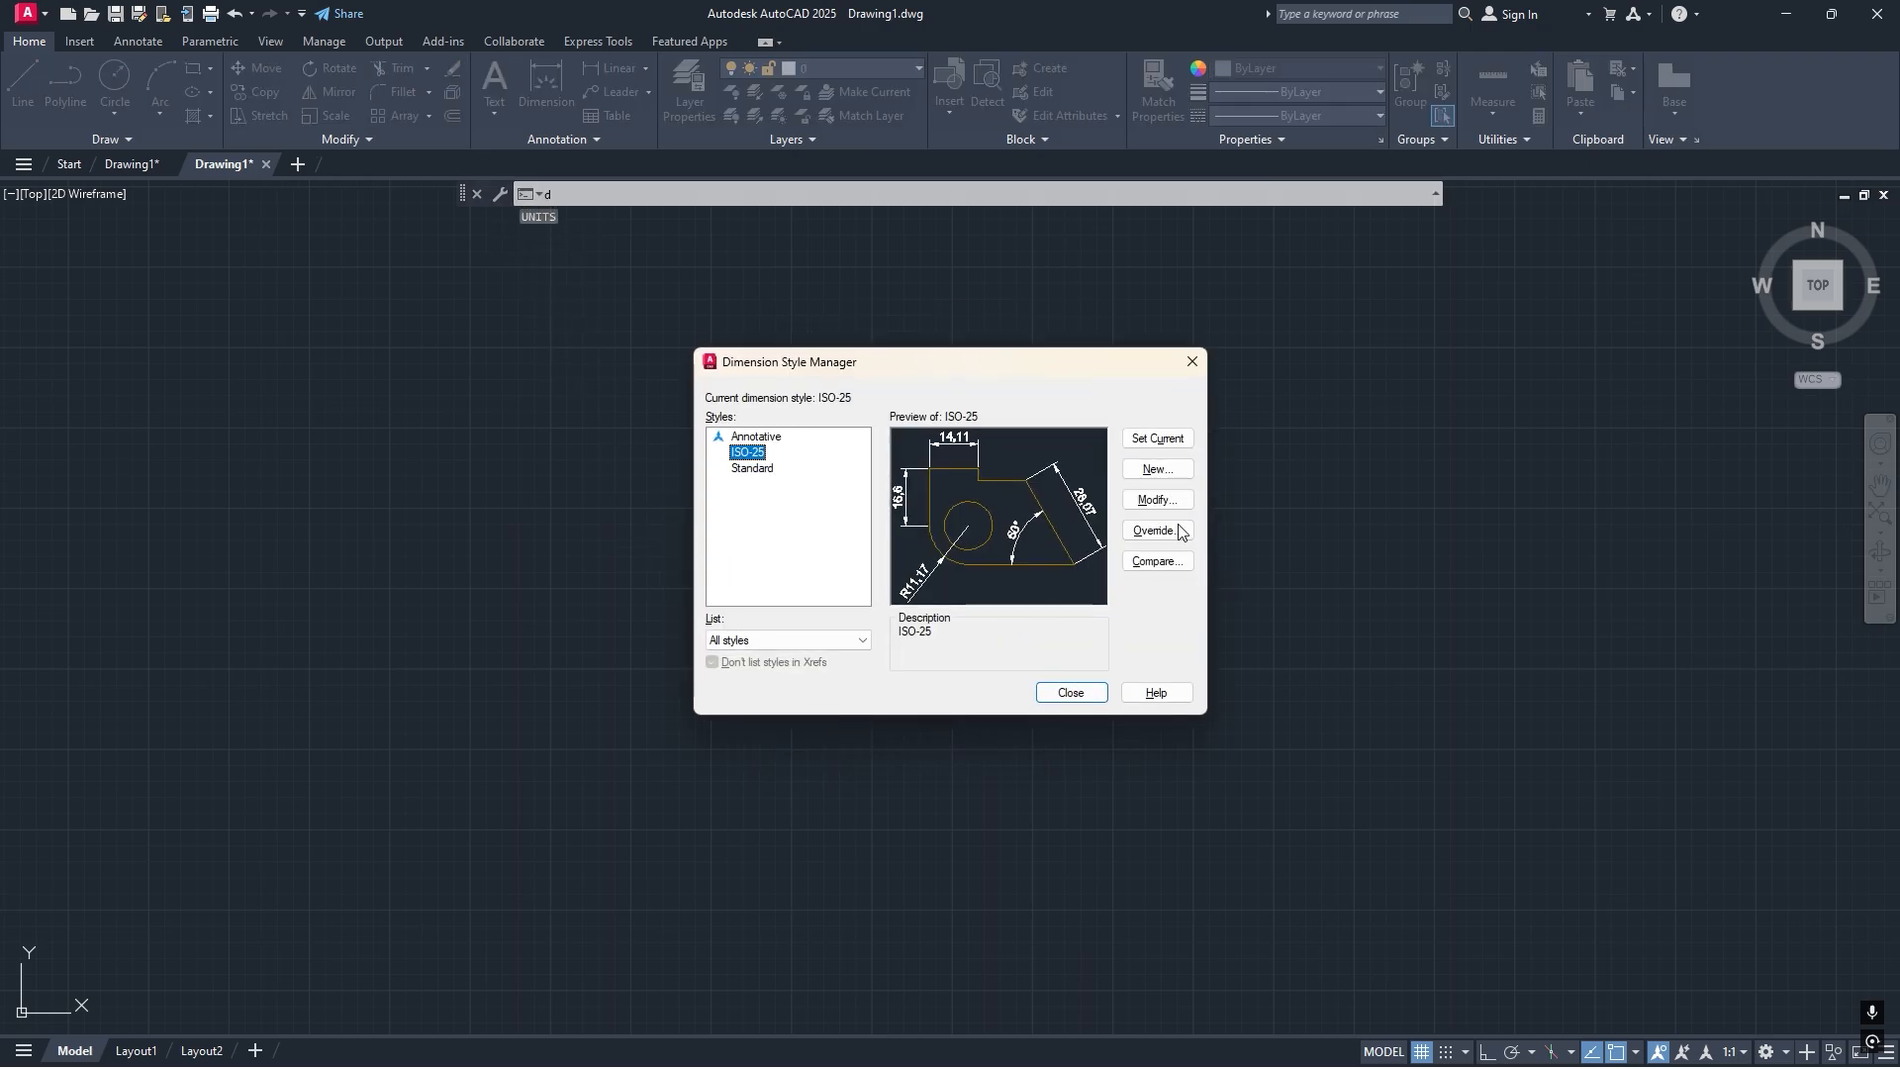
click(1158, 468)
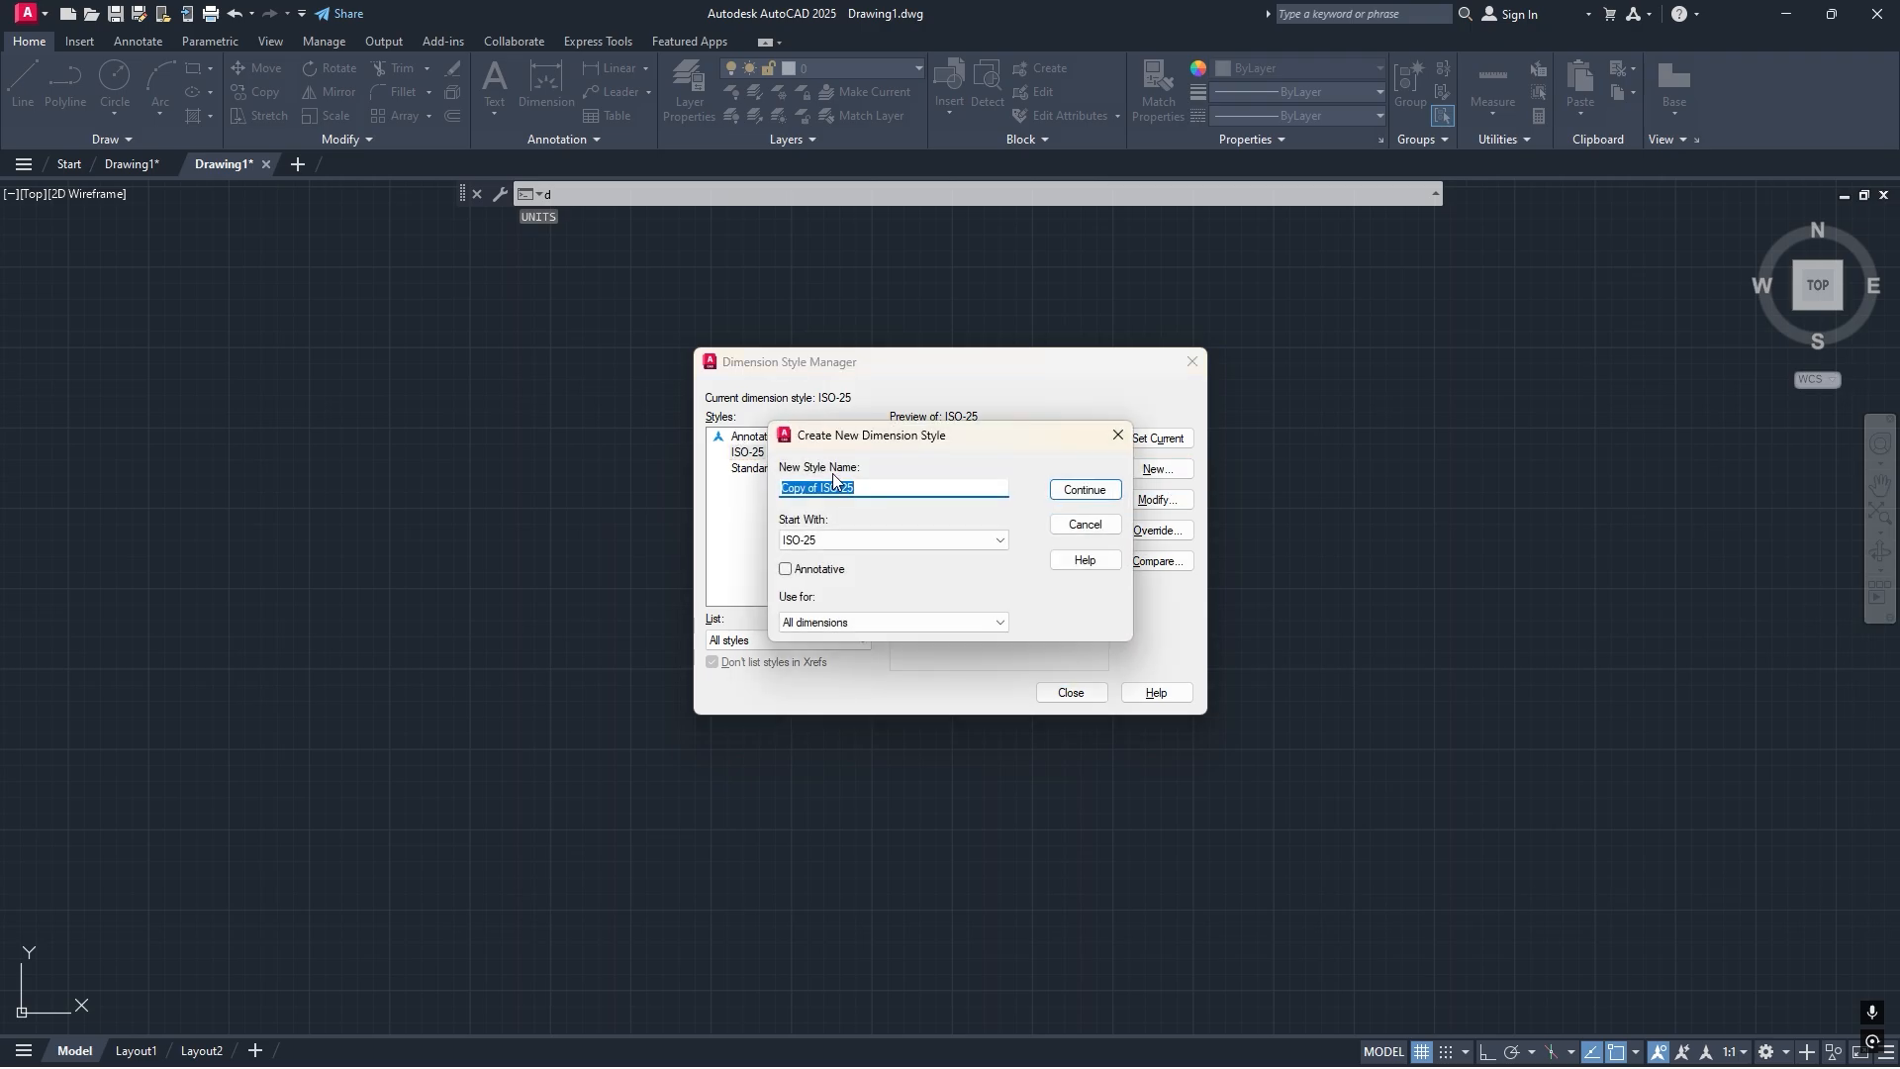
key(BackSpace)
key(Escape)
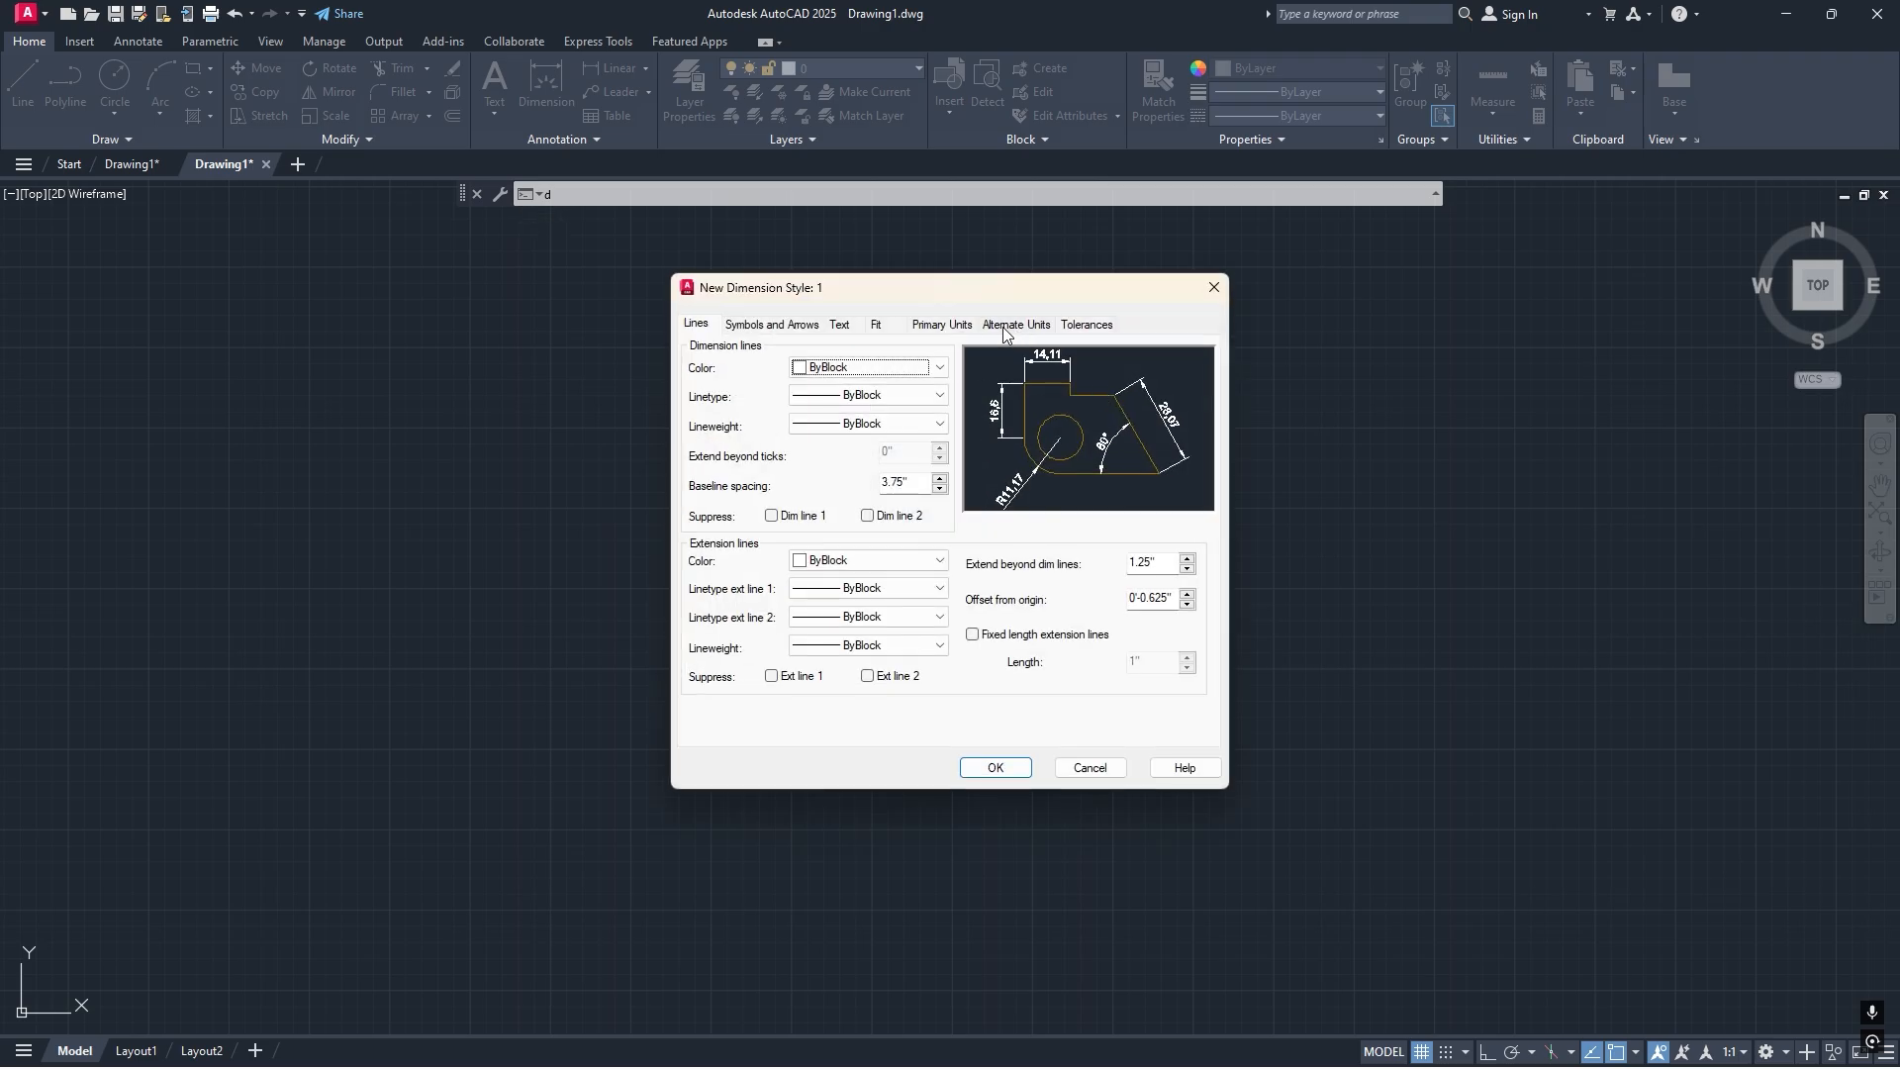
Set the primary units of style 1 to Engineering format with precision 0'-0.00".
click(956, 328)
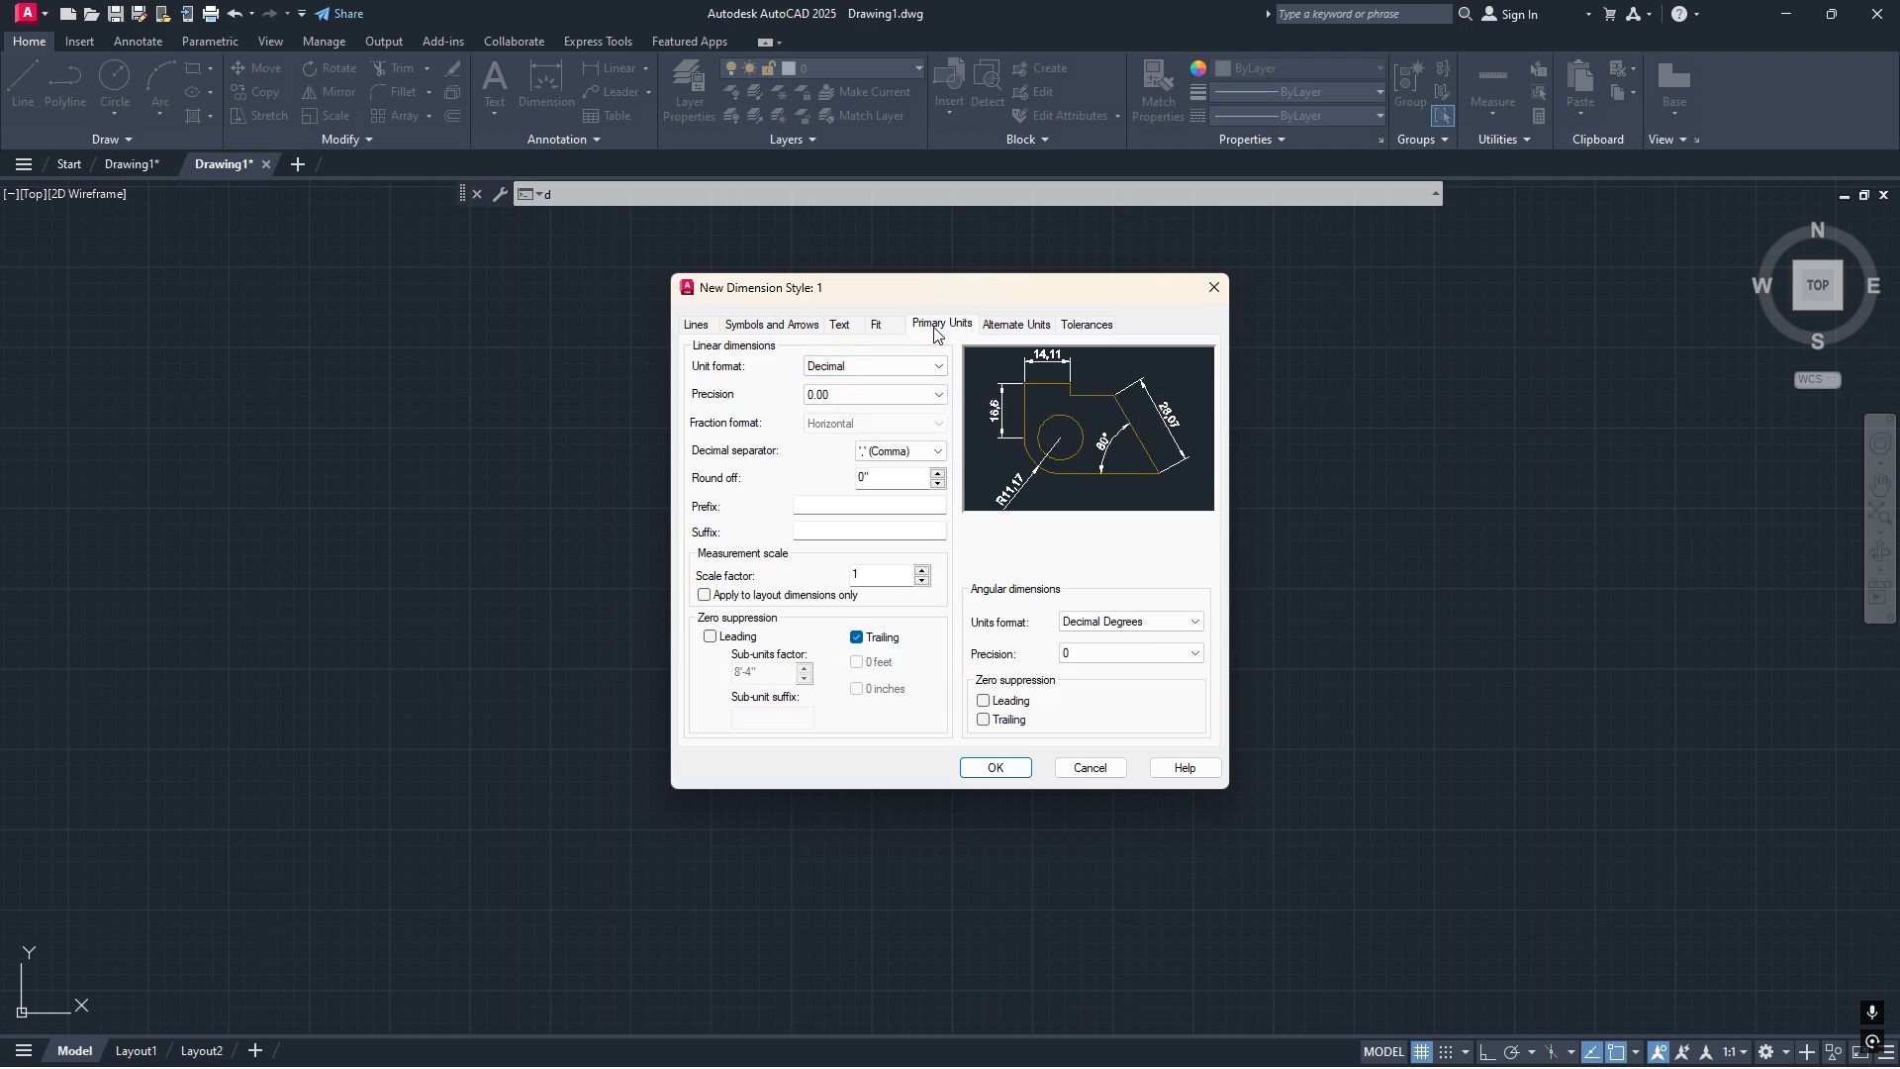
click(930, 366)
click(849, 403)
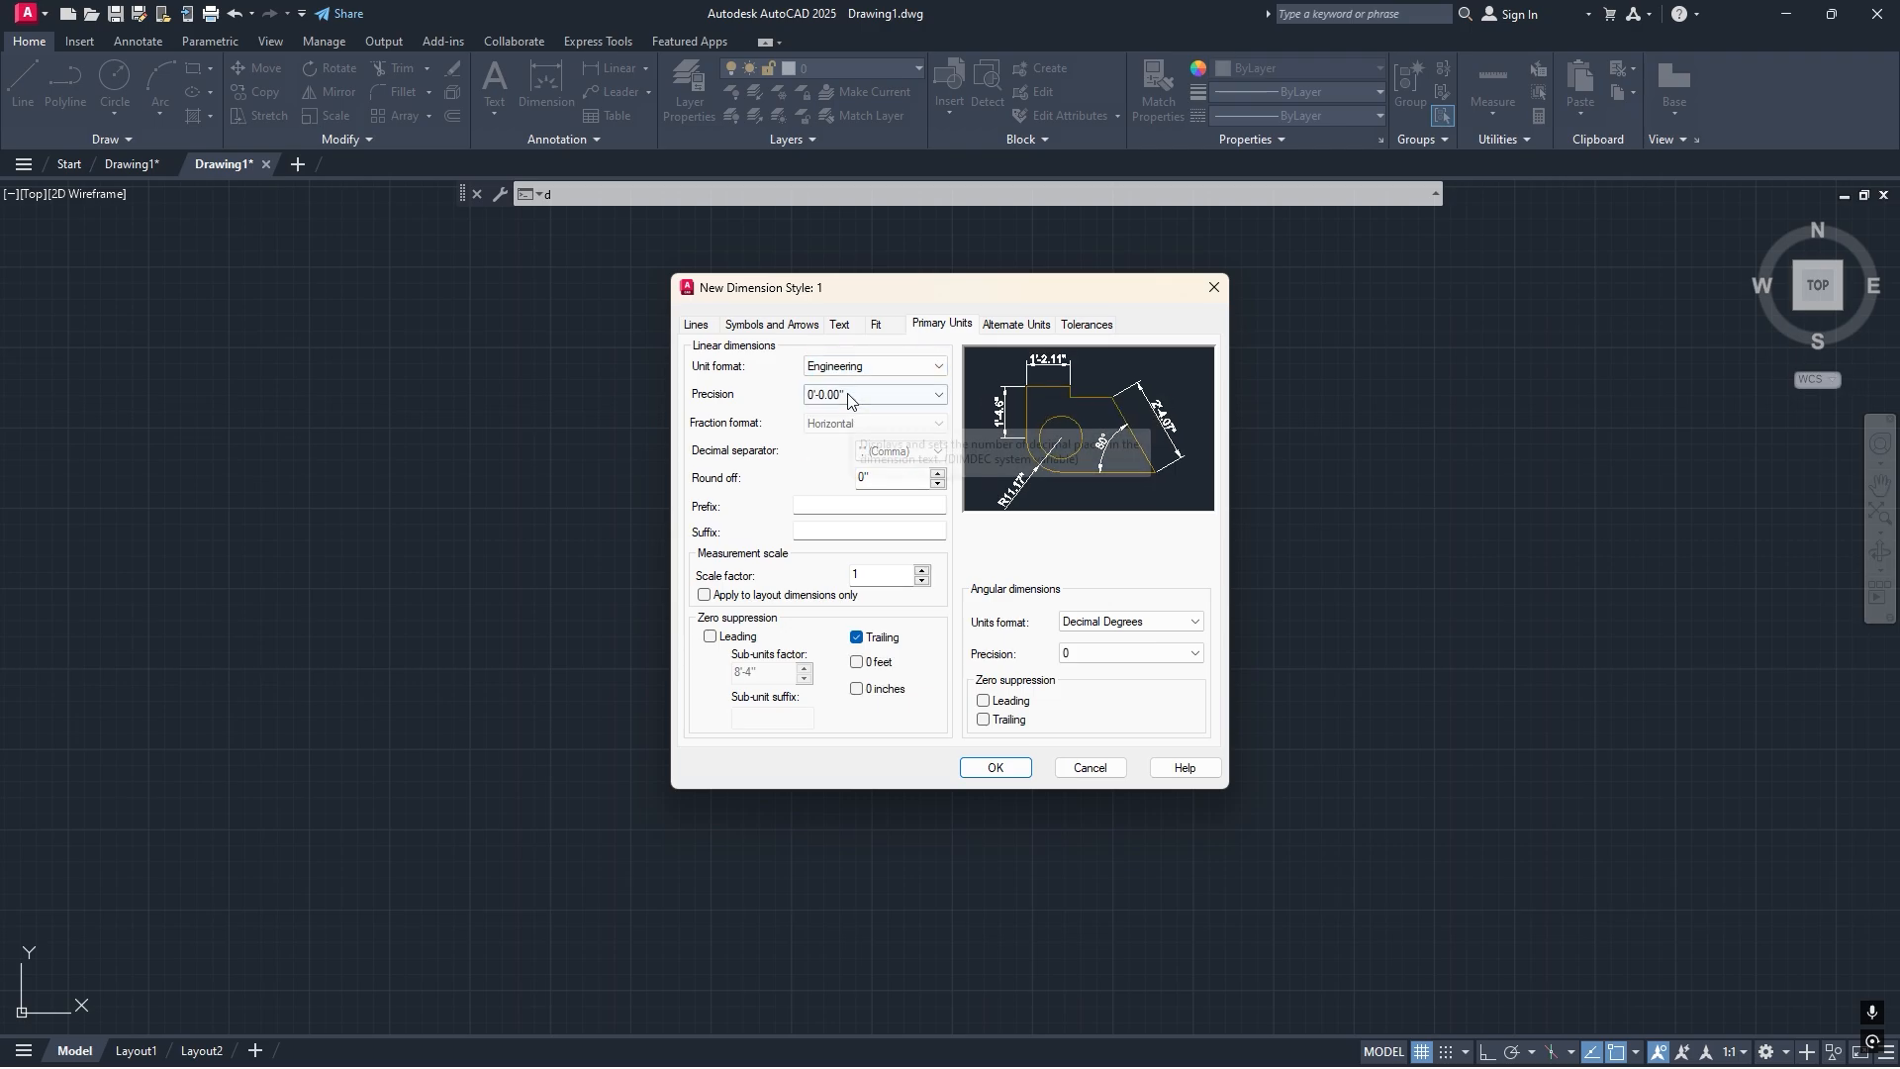
click(849, 396)
click(842, 439)
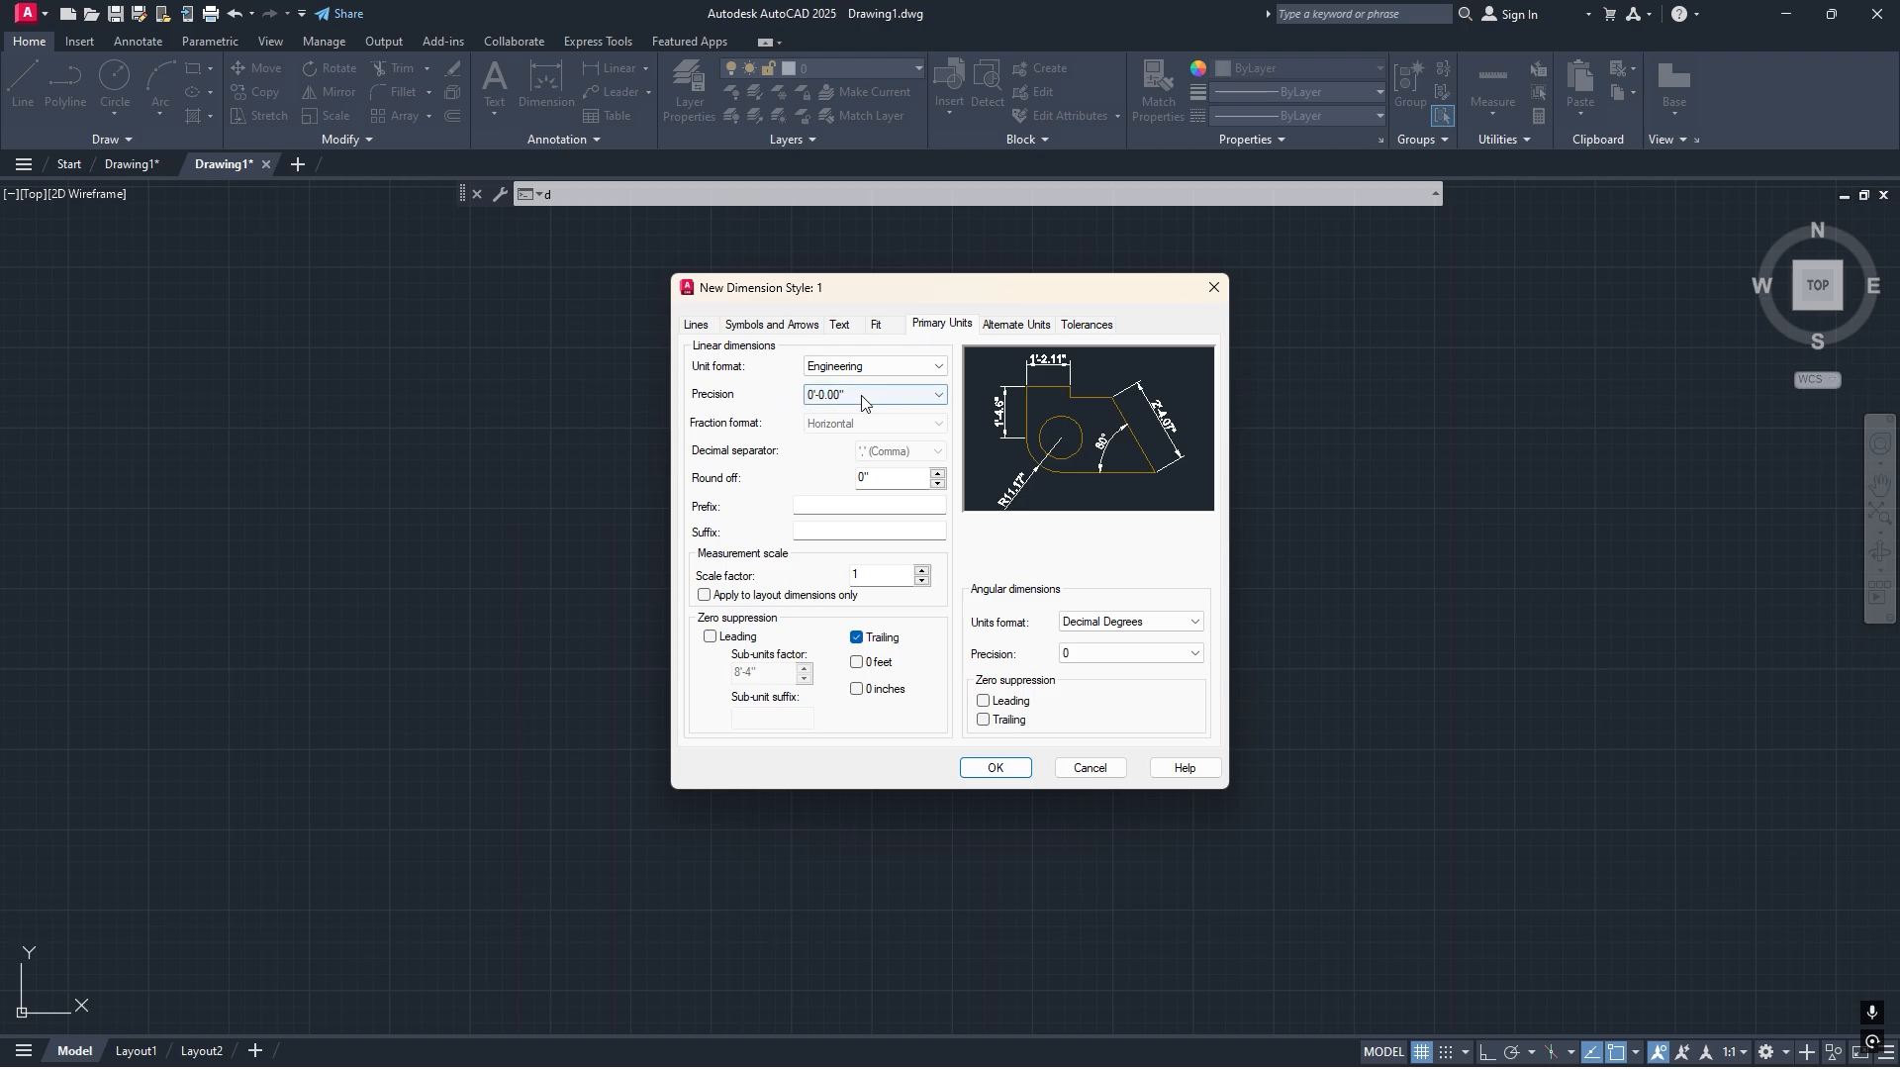
Enable alternate units in style 1 with precision 0.00 and multiplier 25.4, and make the style current.
click(998, 329)
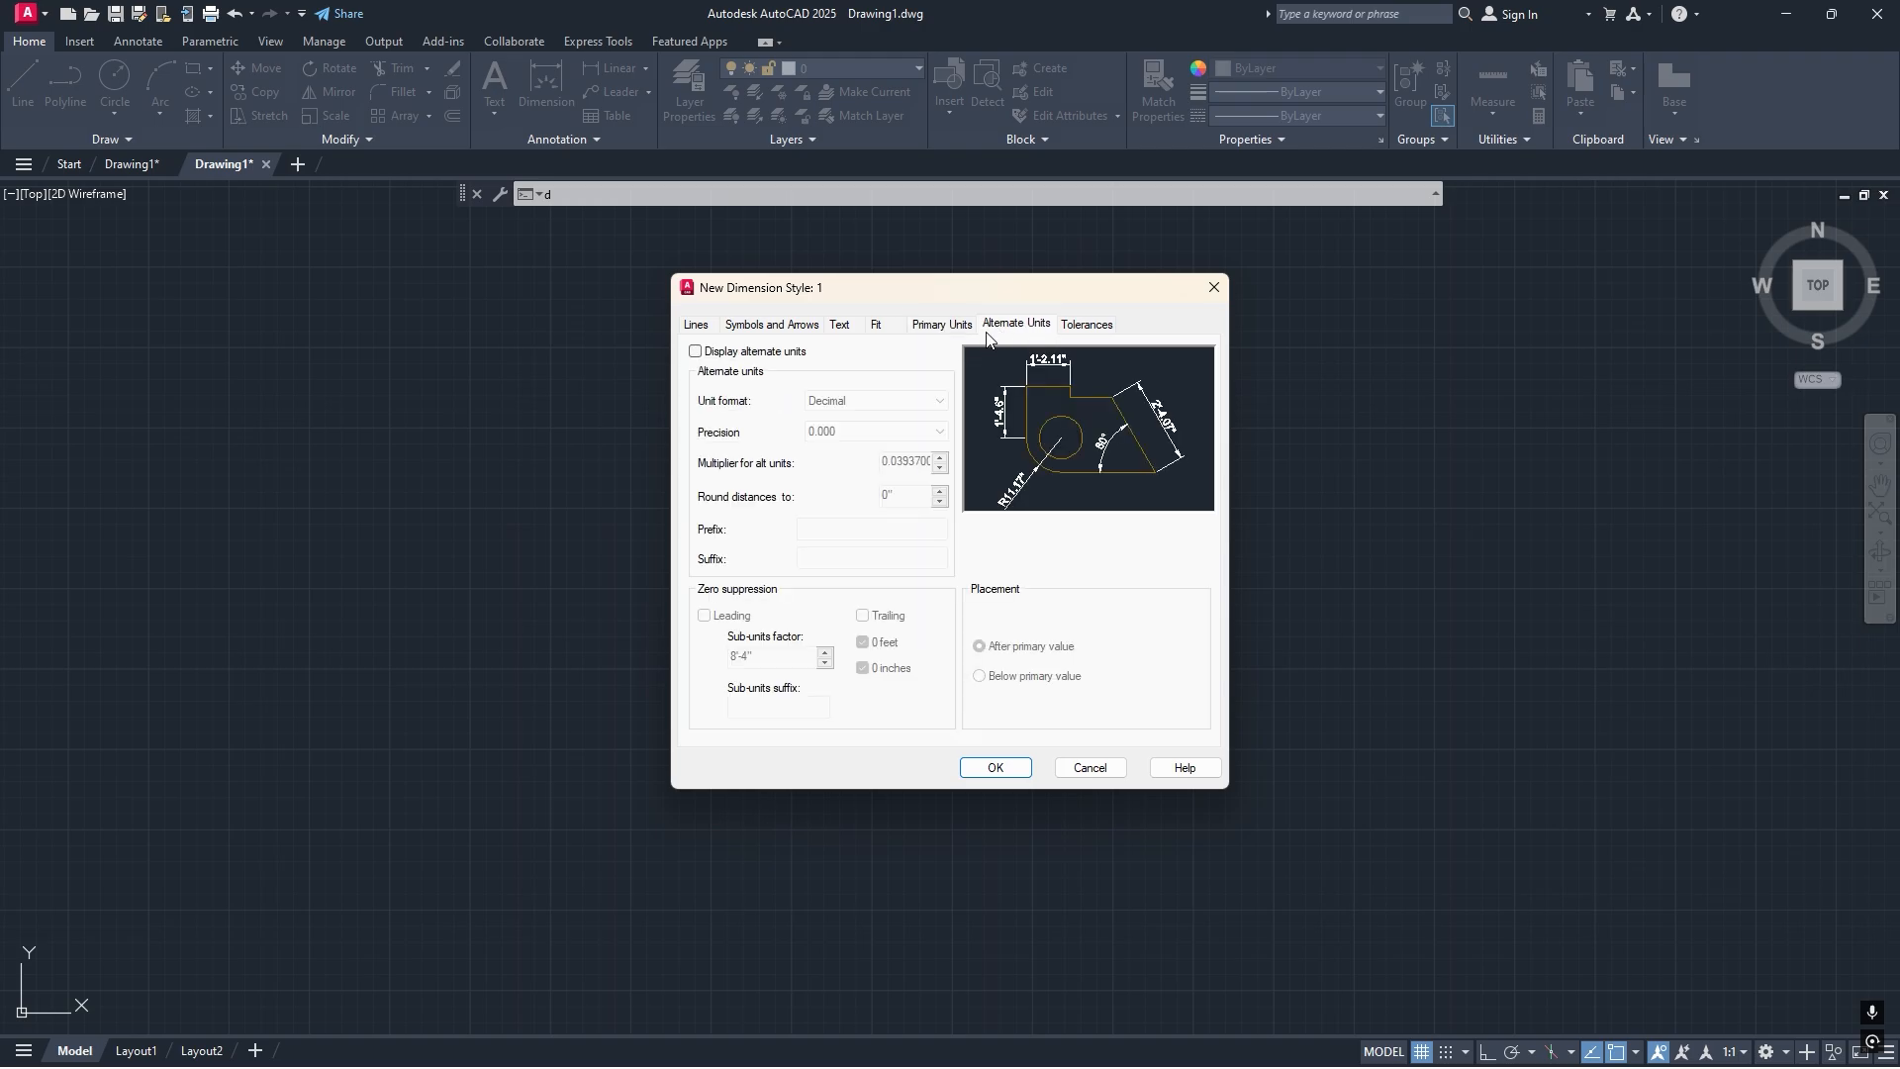
click(792, 353)
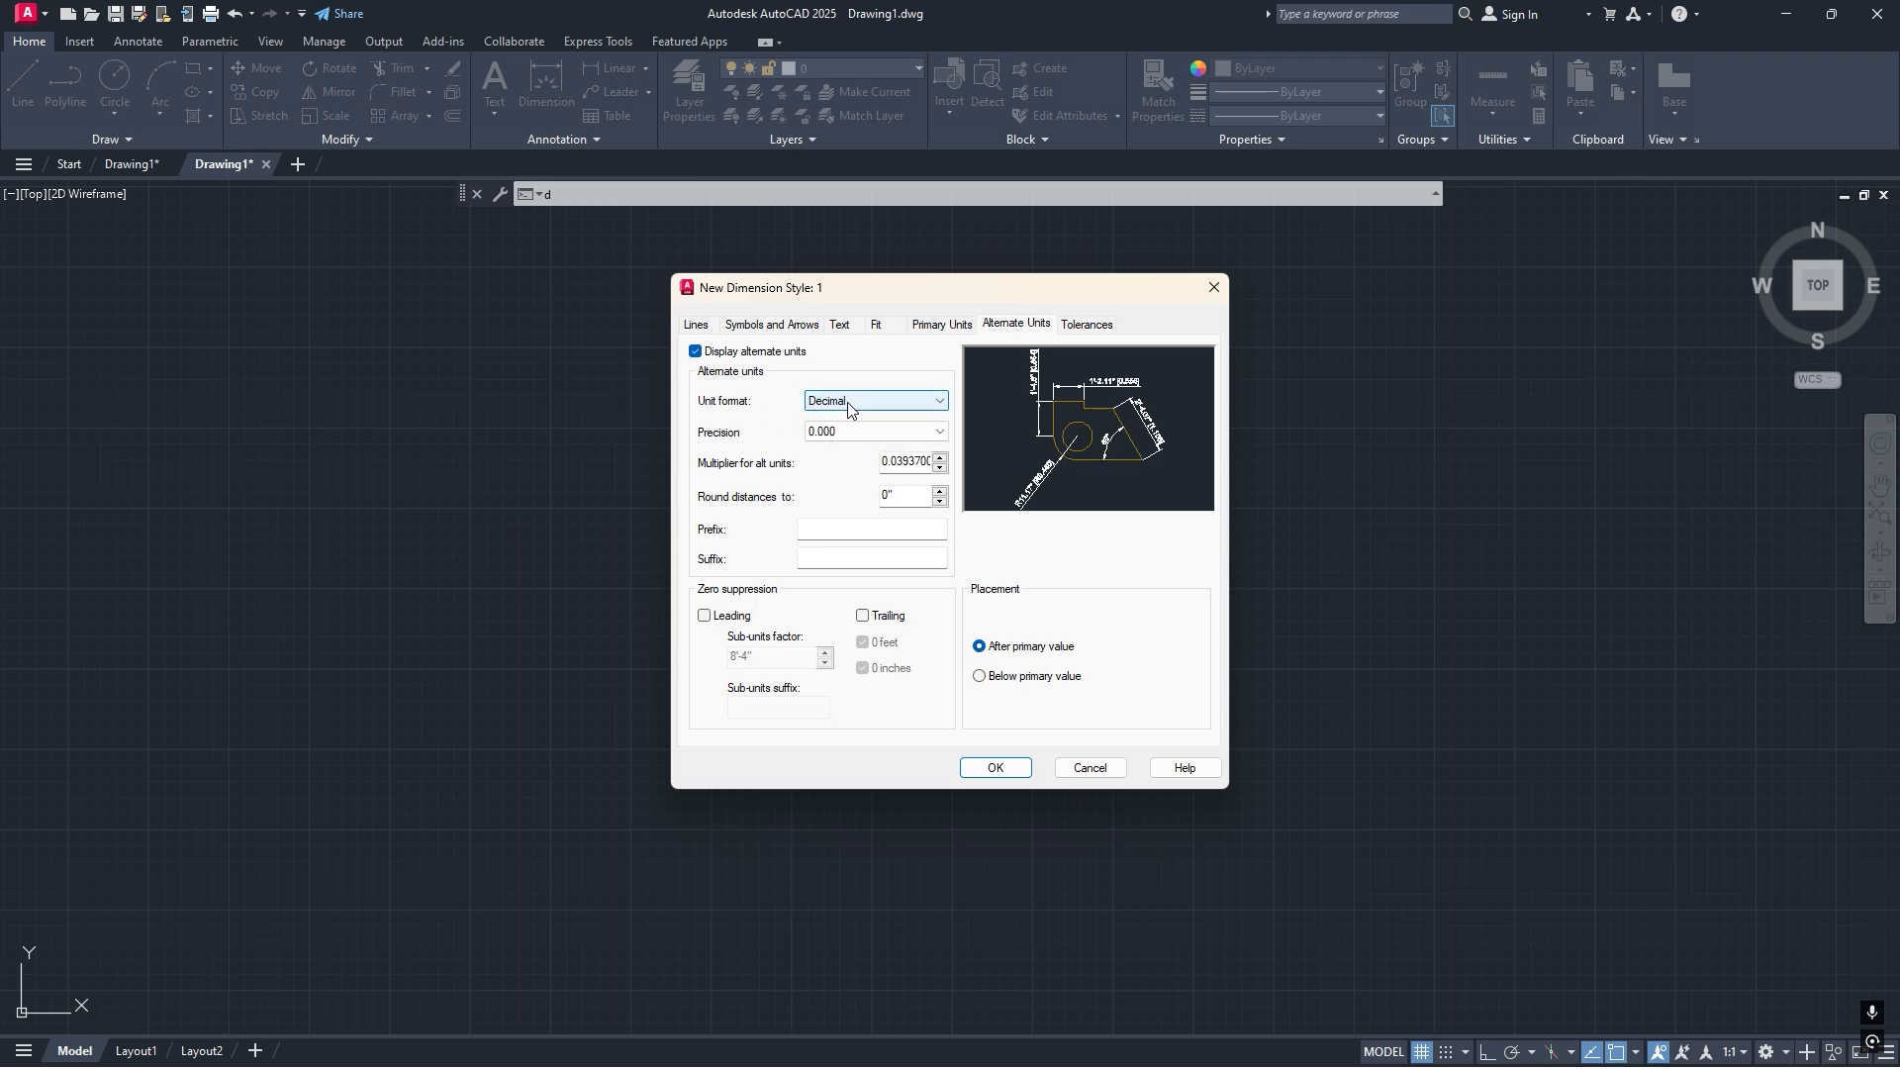
click(871, 431)
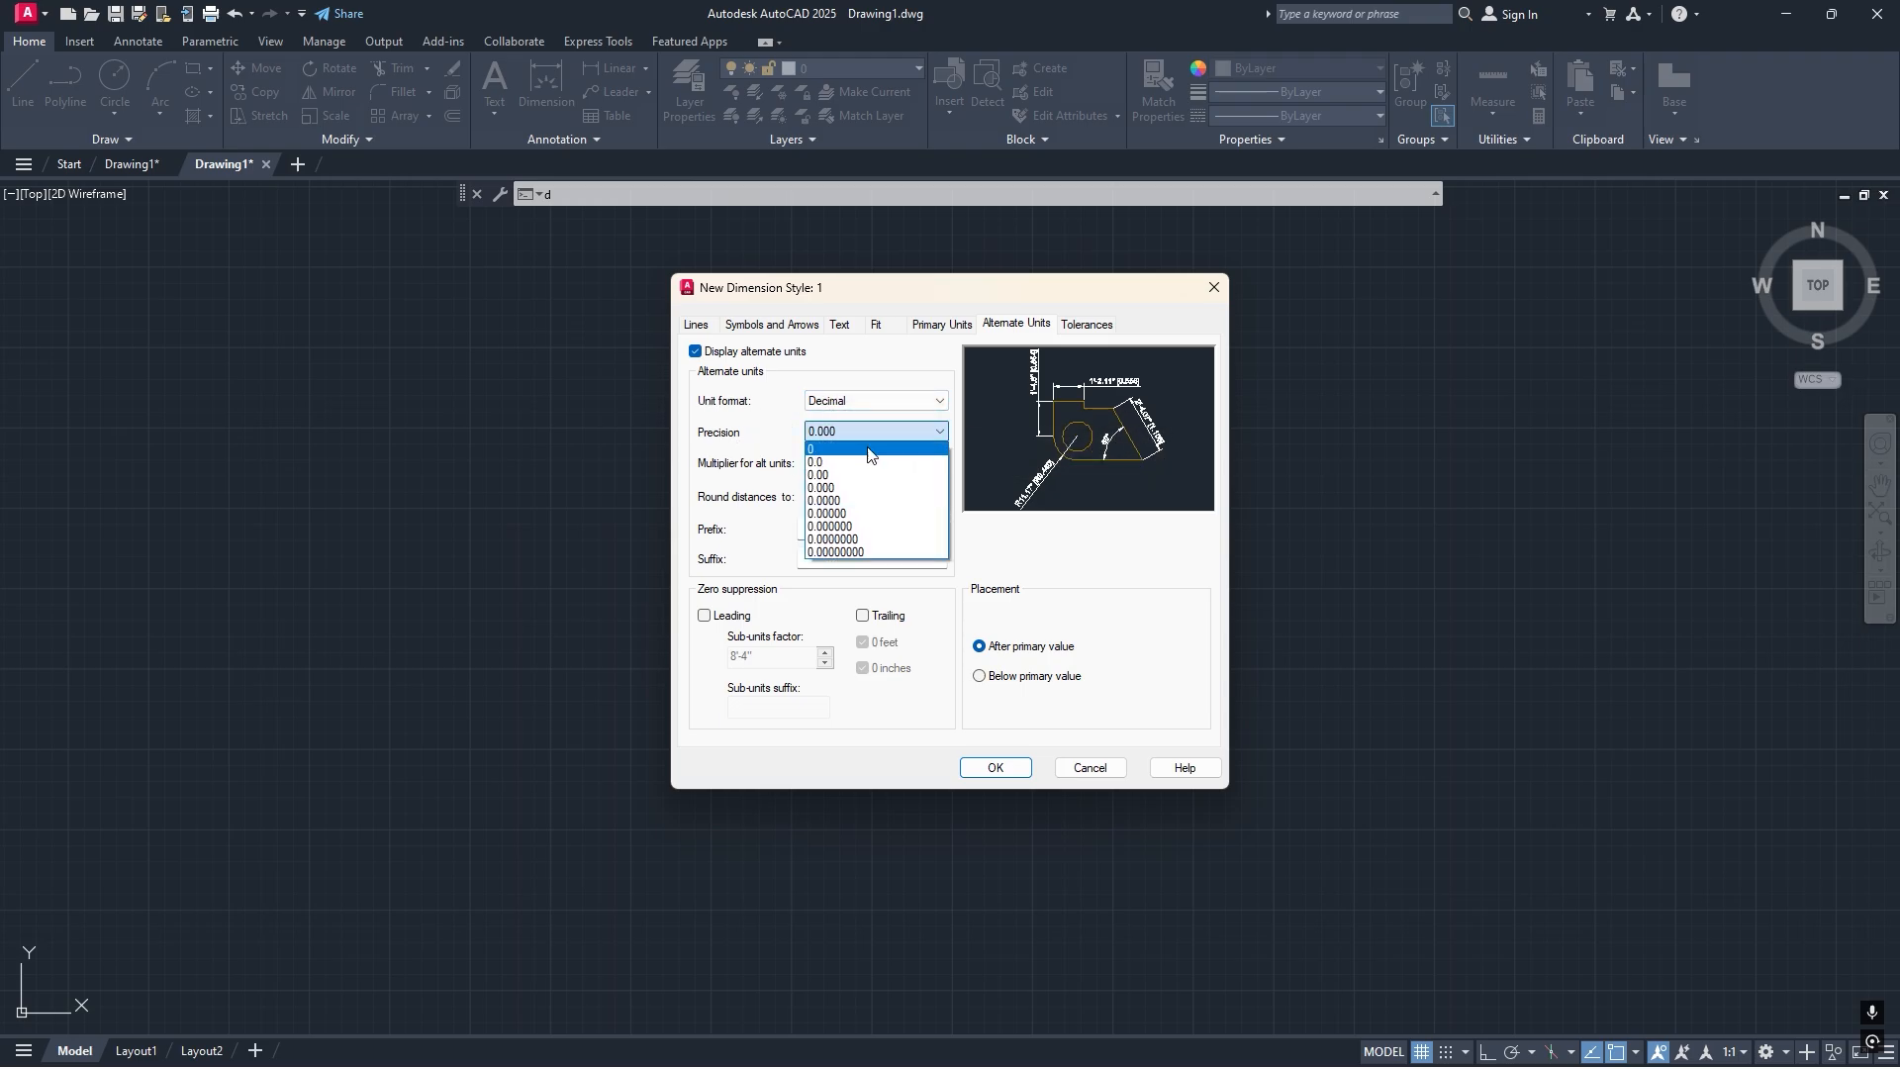
click(832, 480)
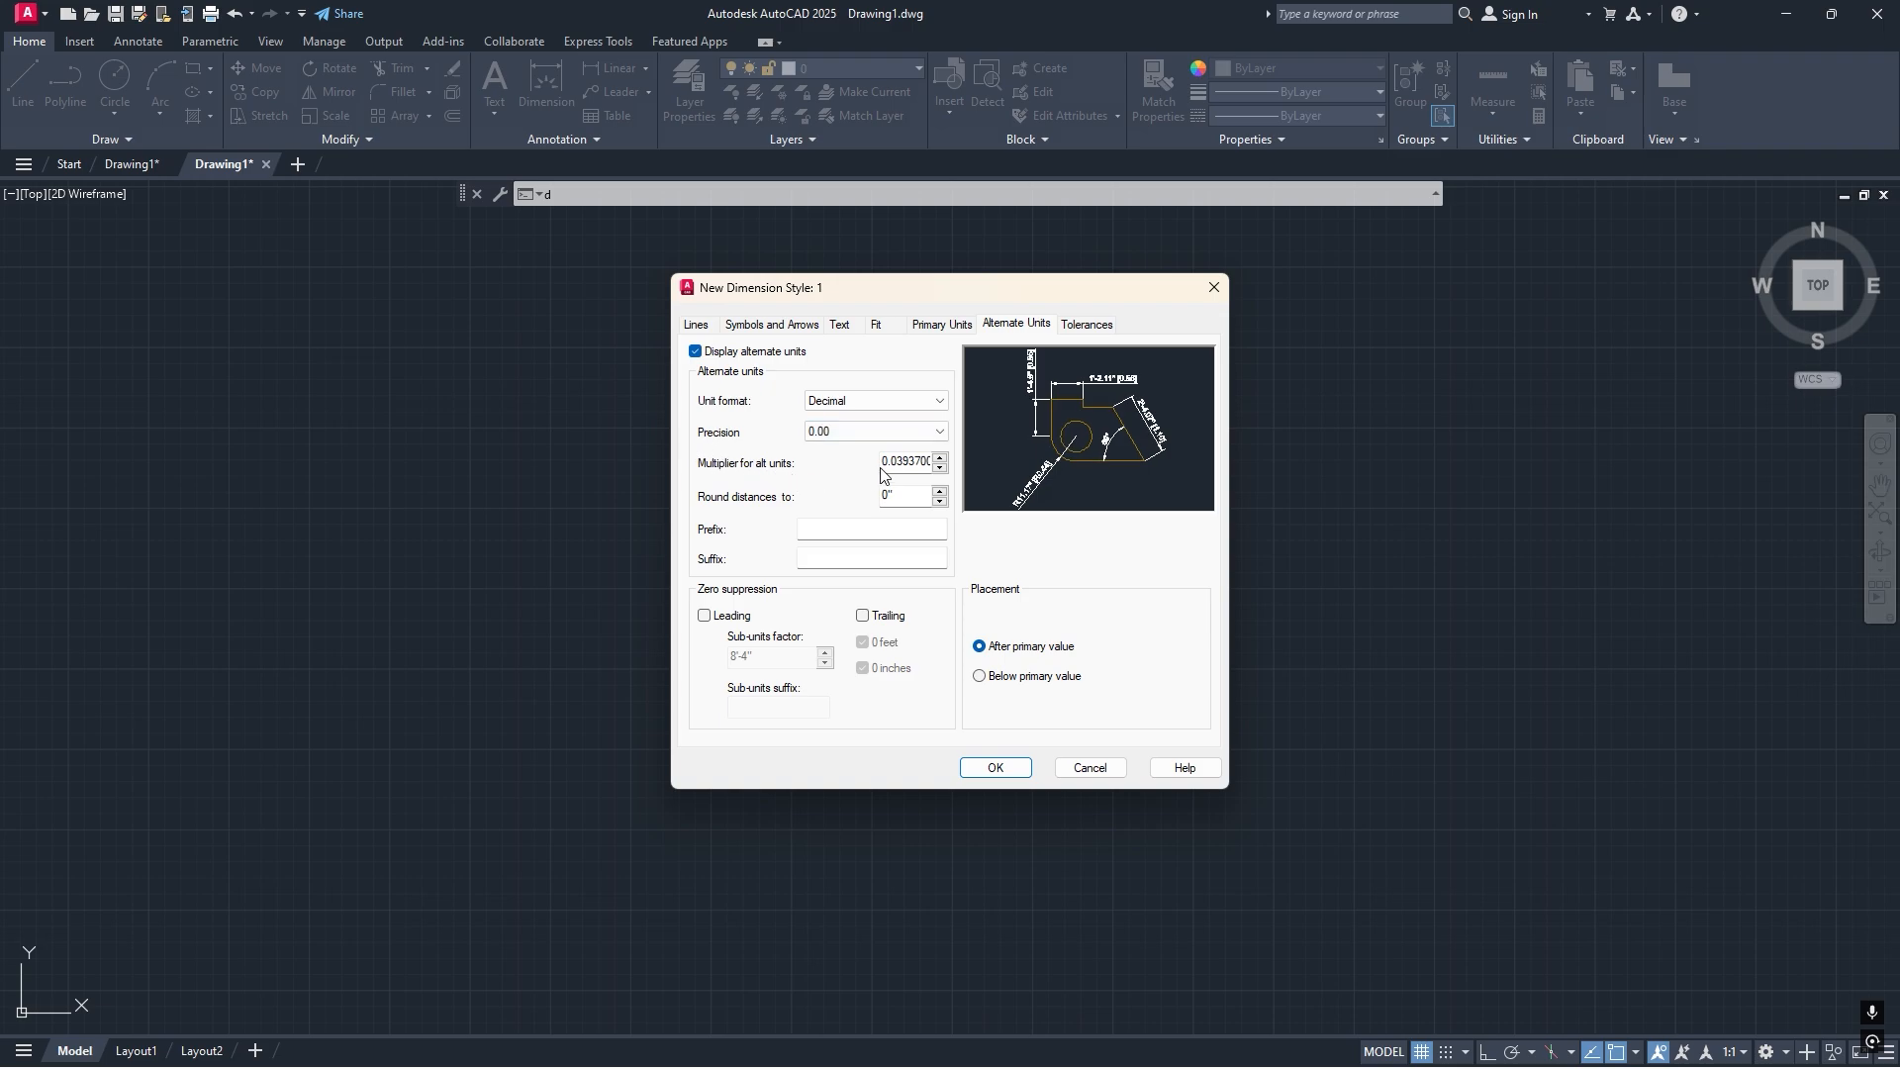
double_click(910, 464)
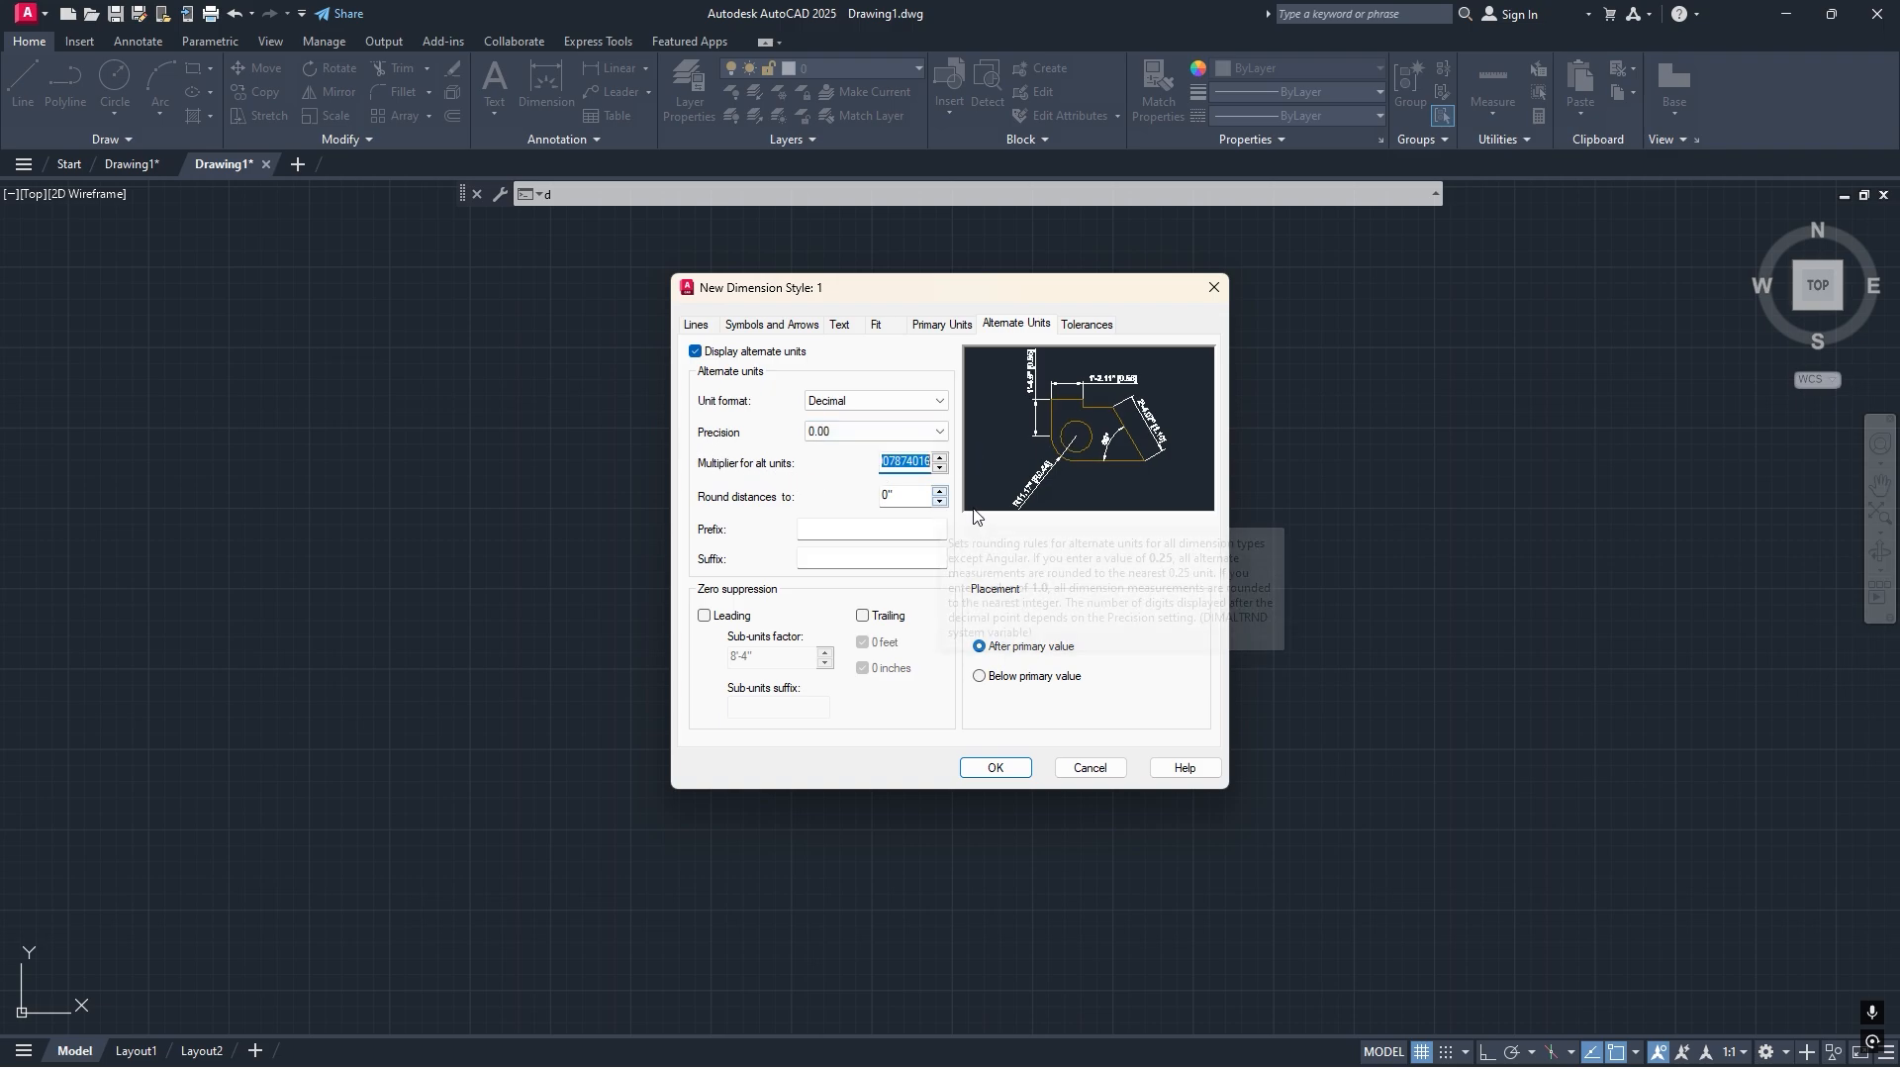
text(25.4)
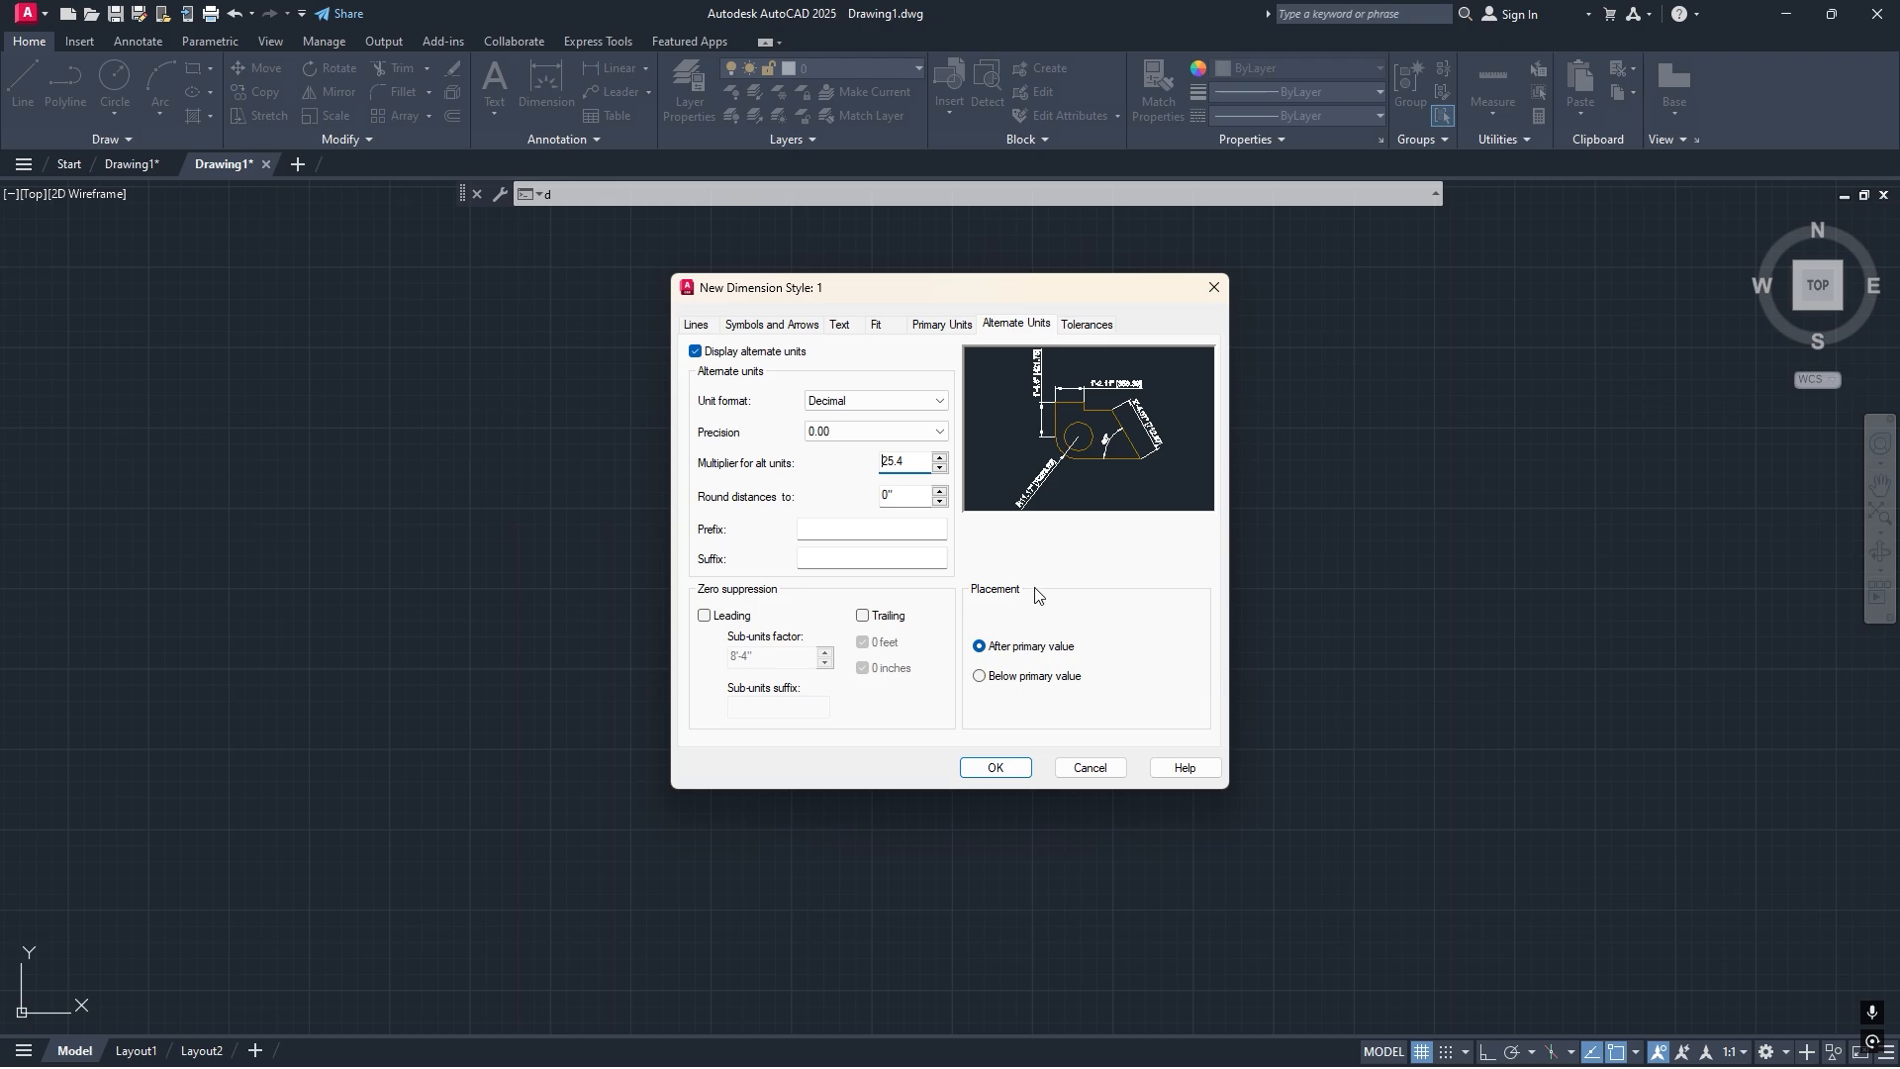
click(1020, 770)
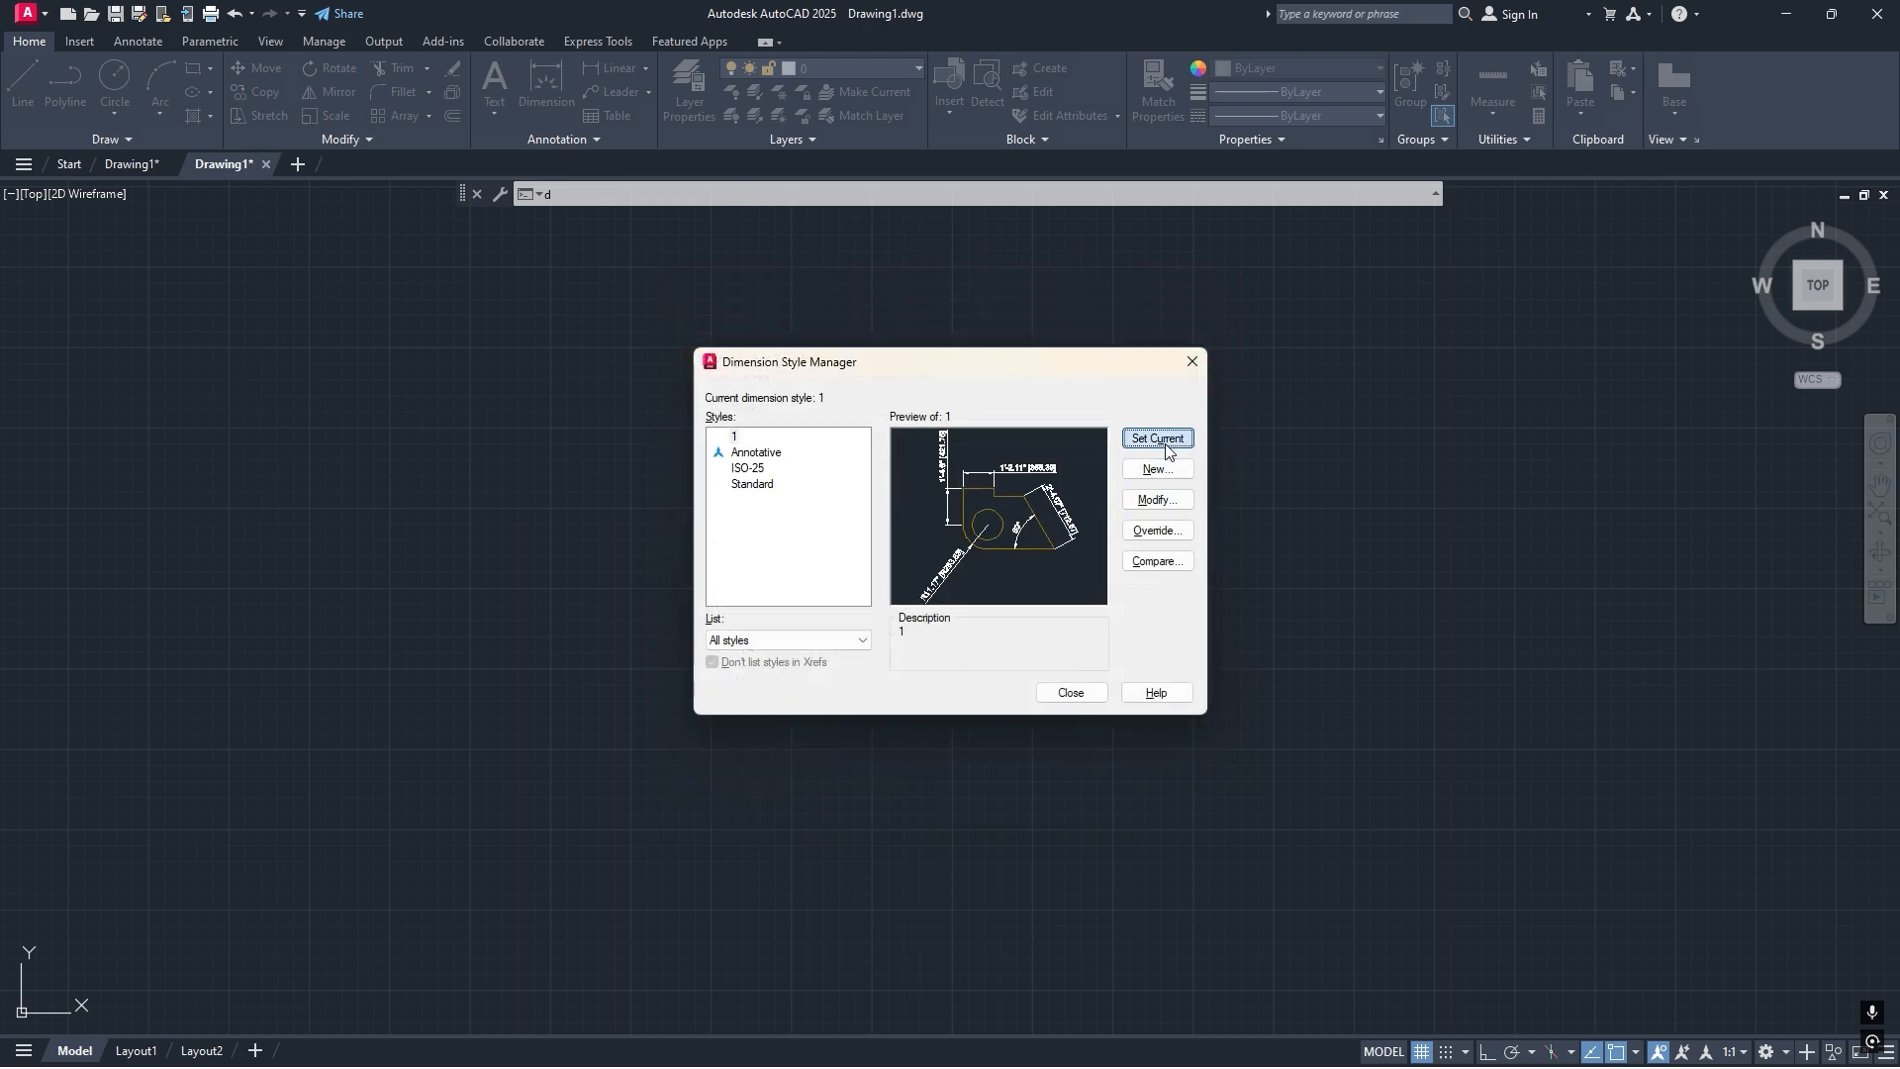
click(1088, 692)
Draw a 1" horizontal line in the empty drawing with Ortho on.
text(l)
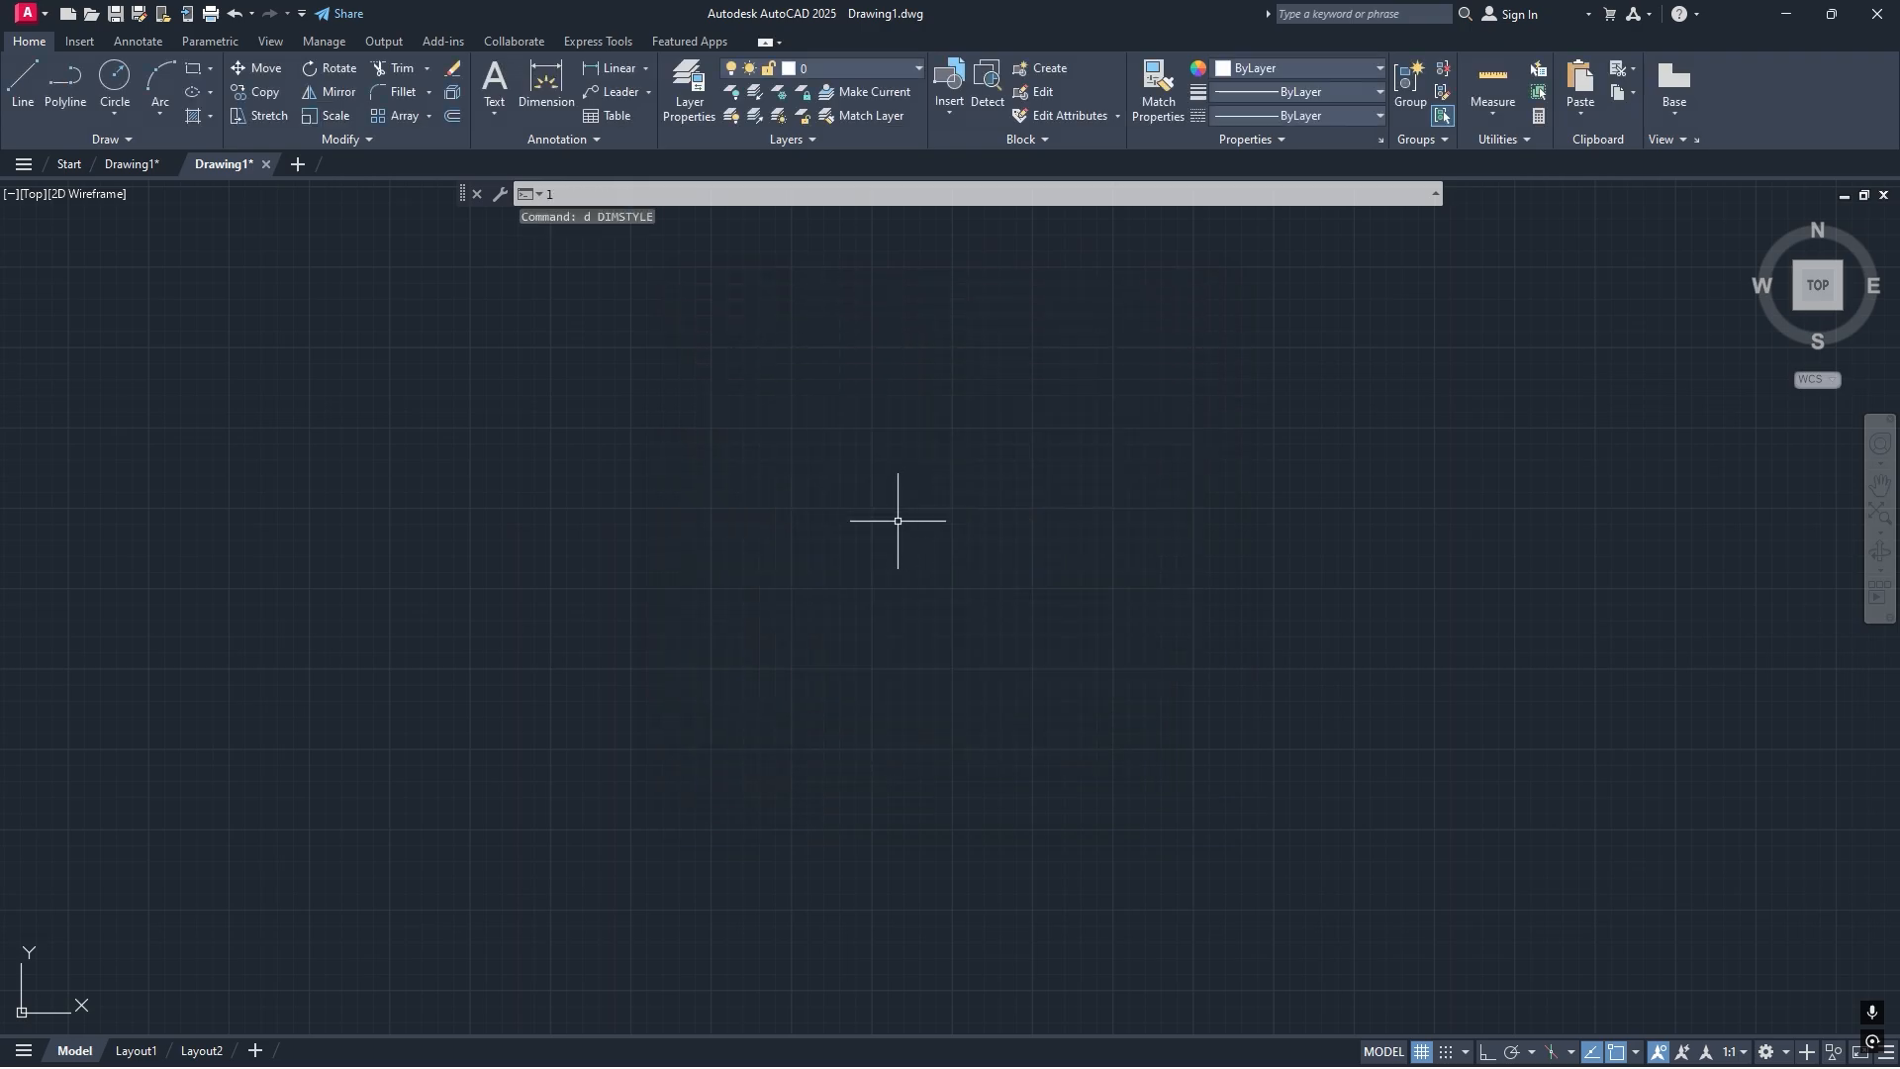
key(Return)
click(715, 539)
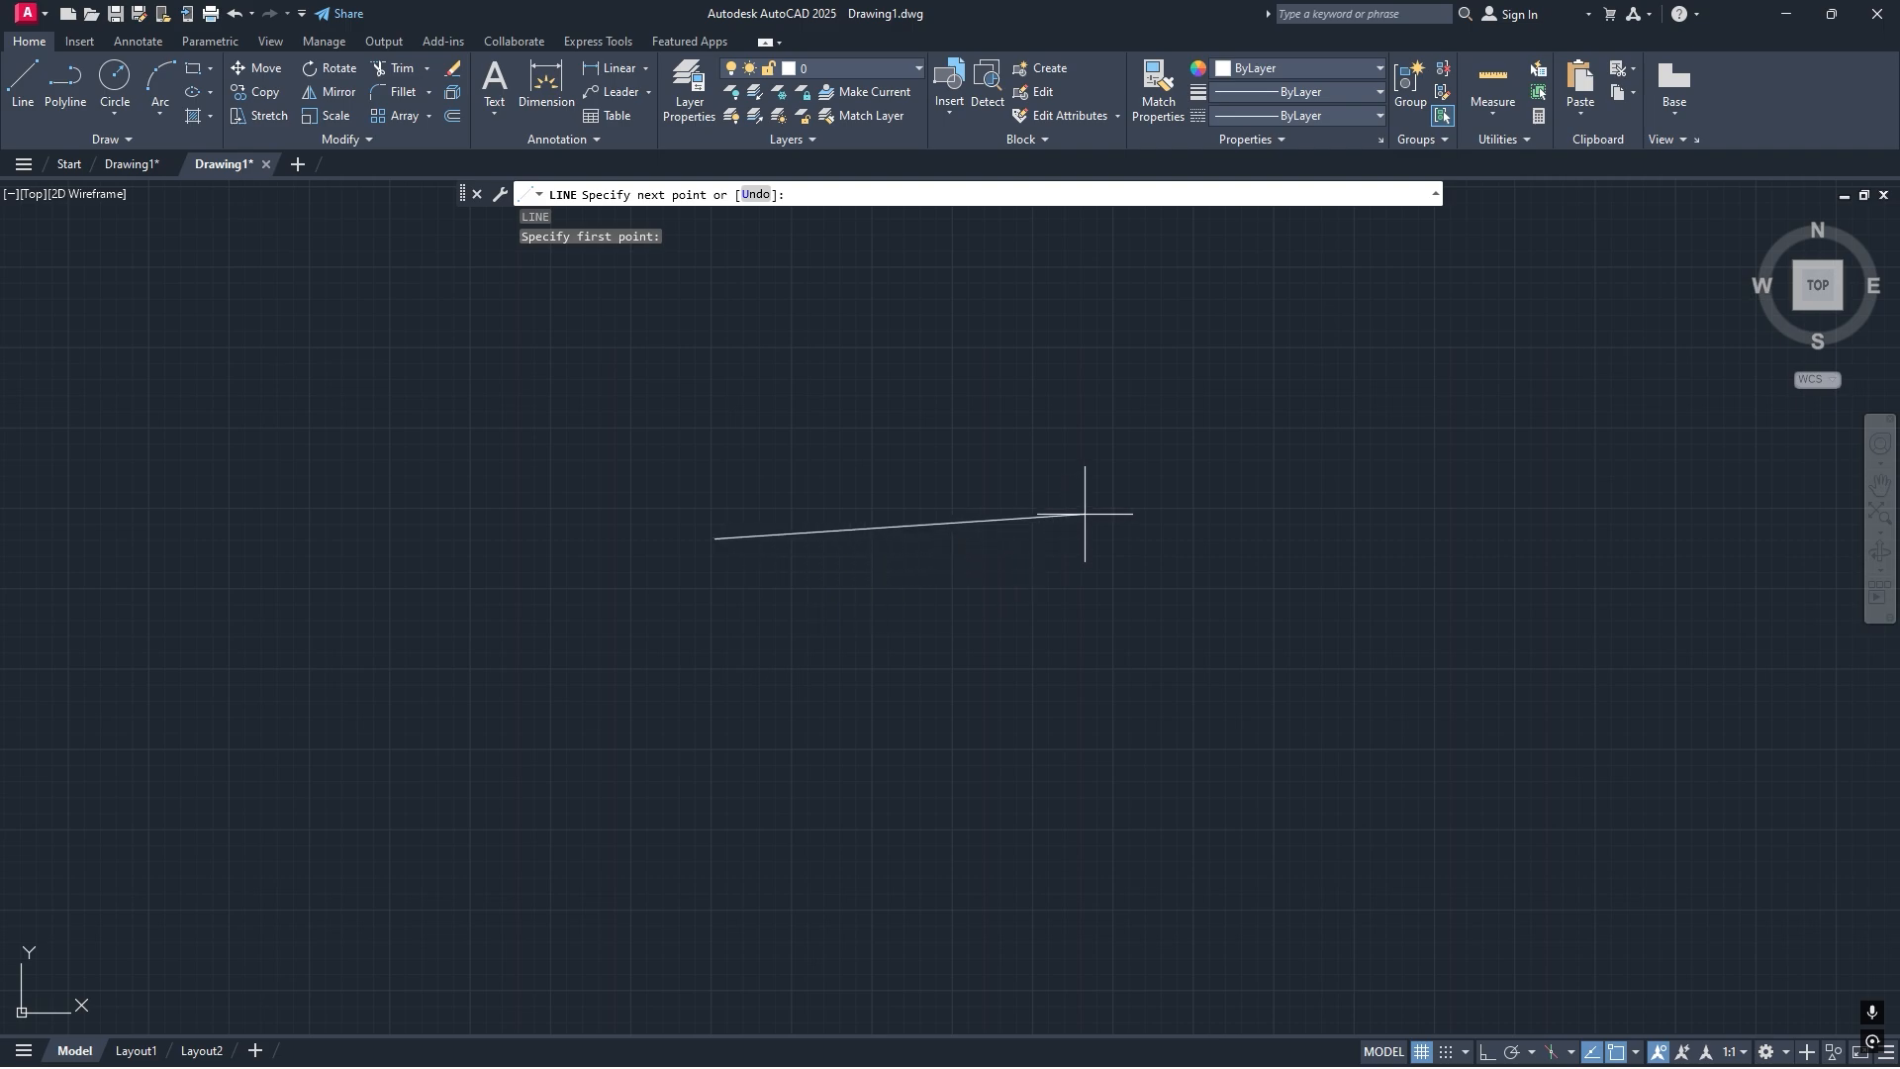
key(F8)
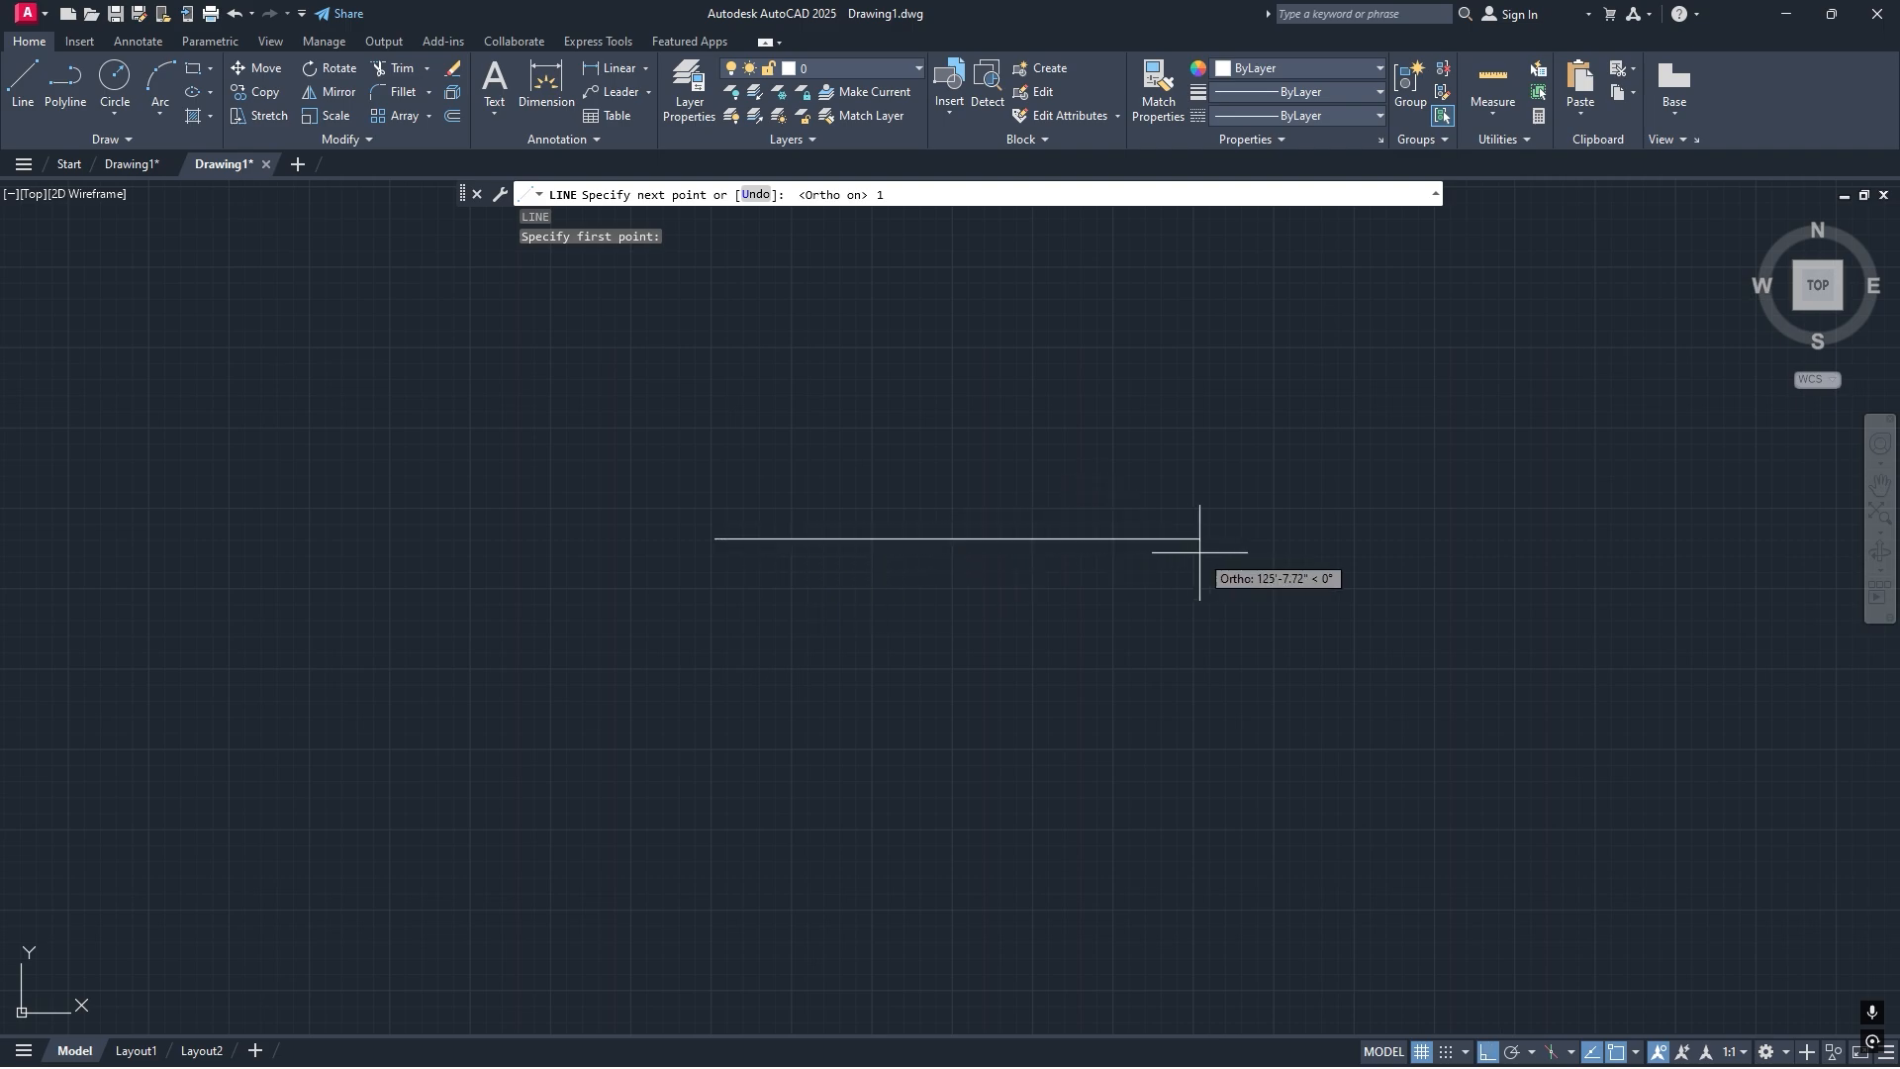
key(Return)
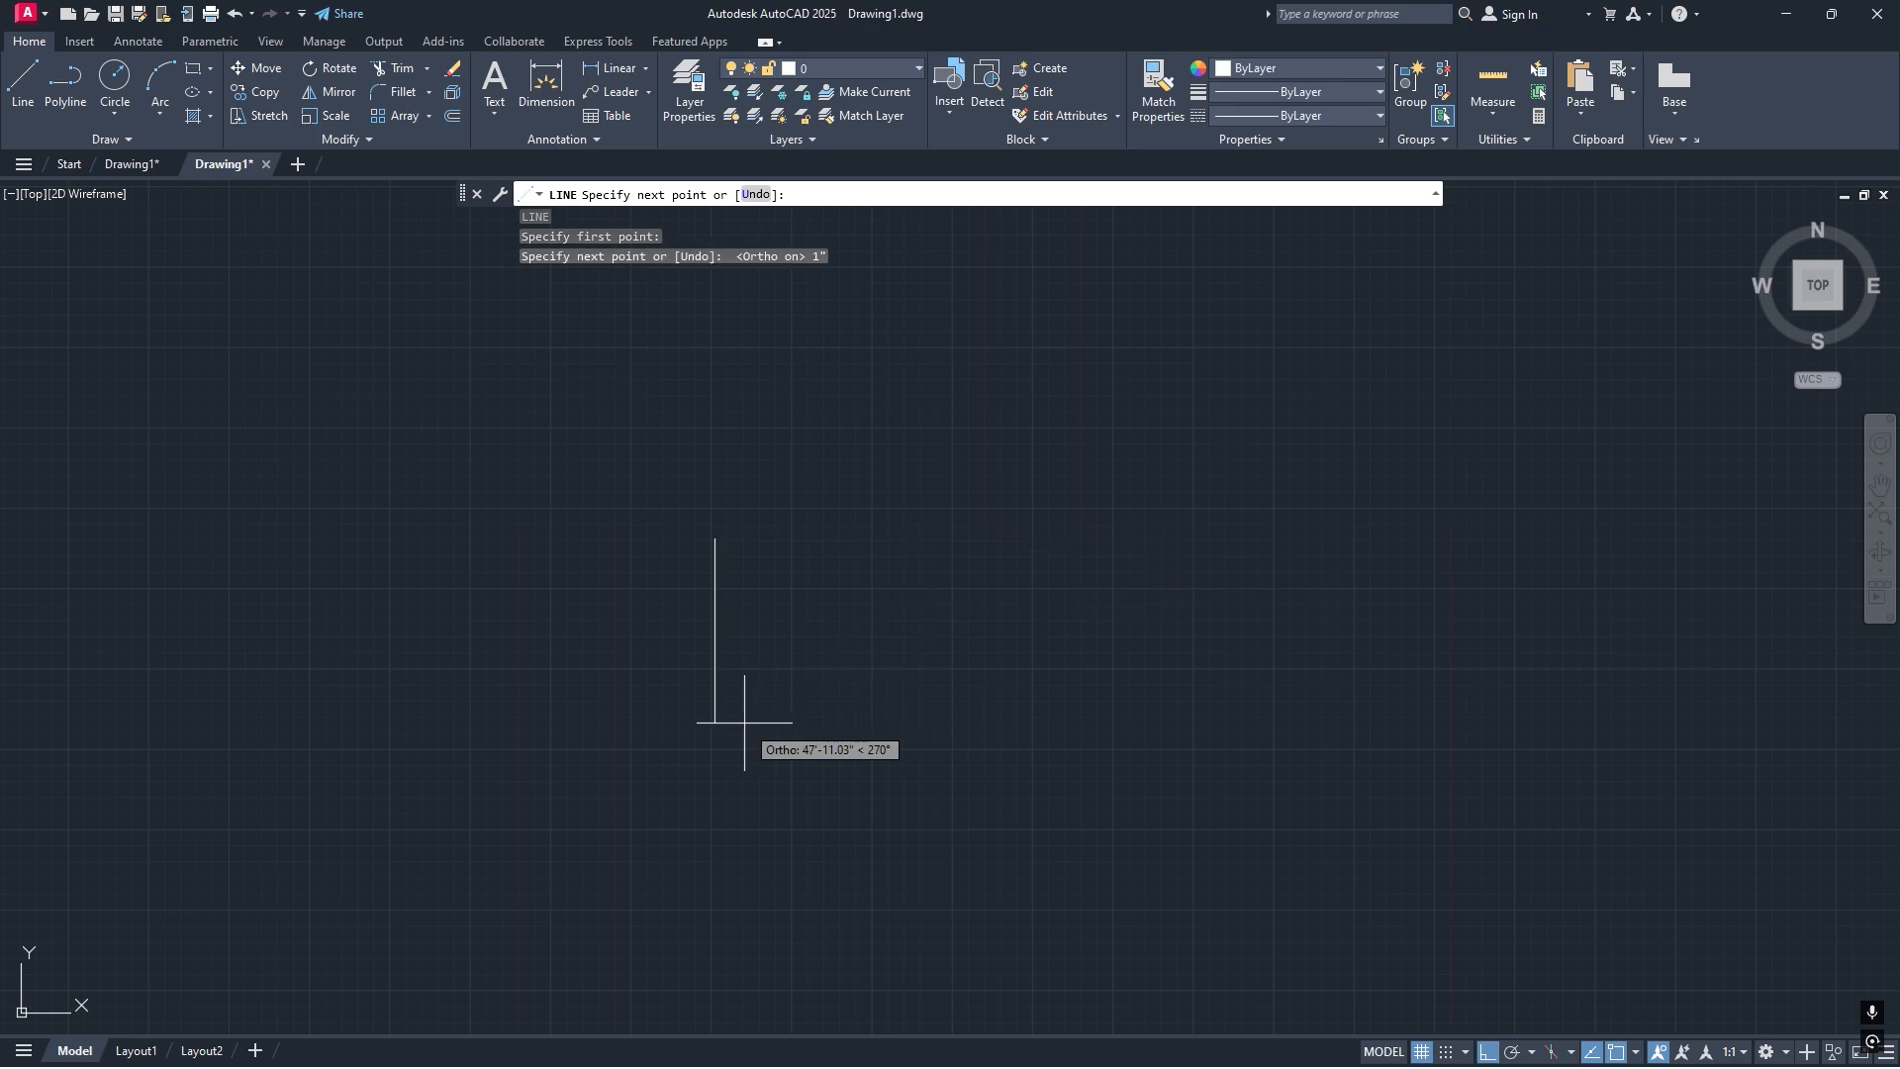
key(Escape)
Add a horizontal linear dimension between the line's endpoints, placed above the line.
scroll(761, 610, up, 5)
middle_drag(728, 328, 776, 705)
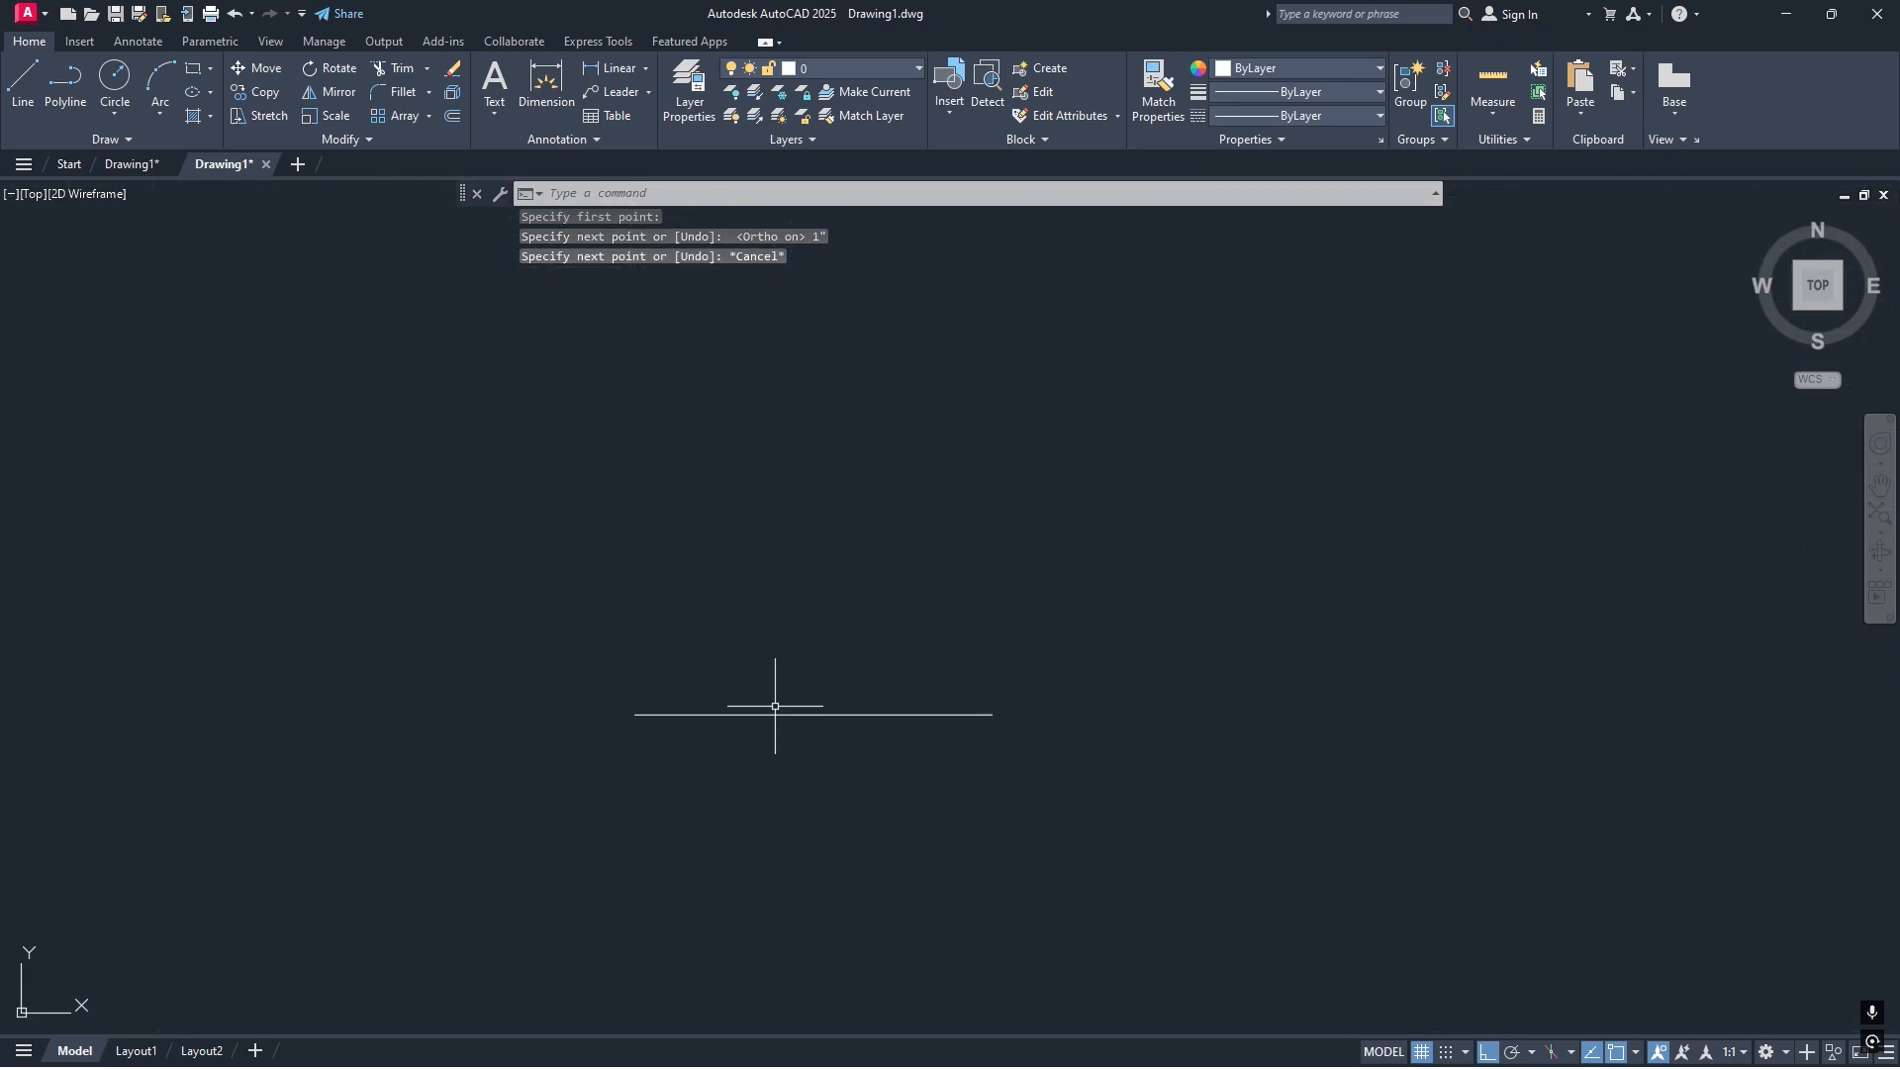
click(614, 68)
click(634, 714)
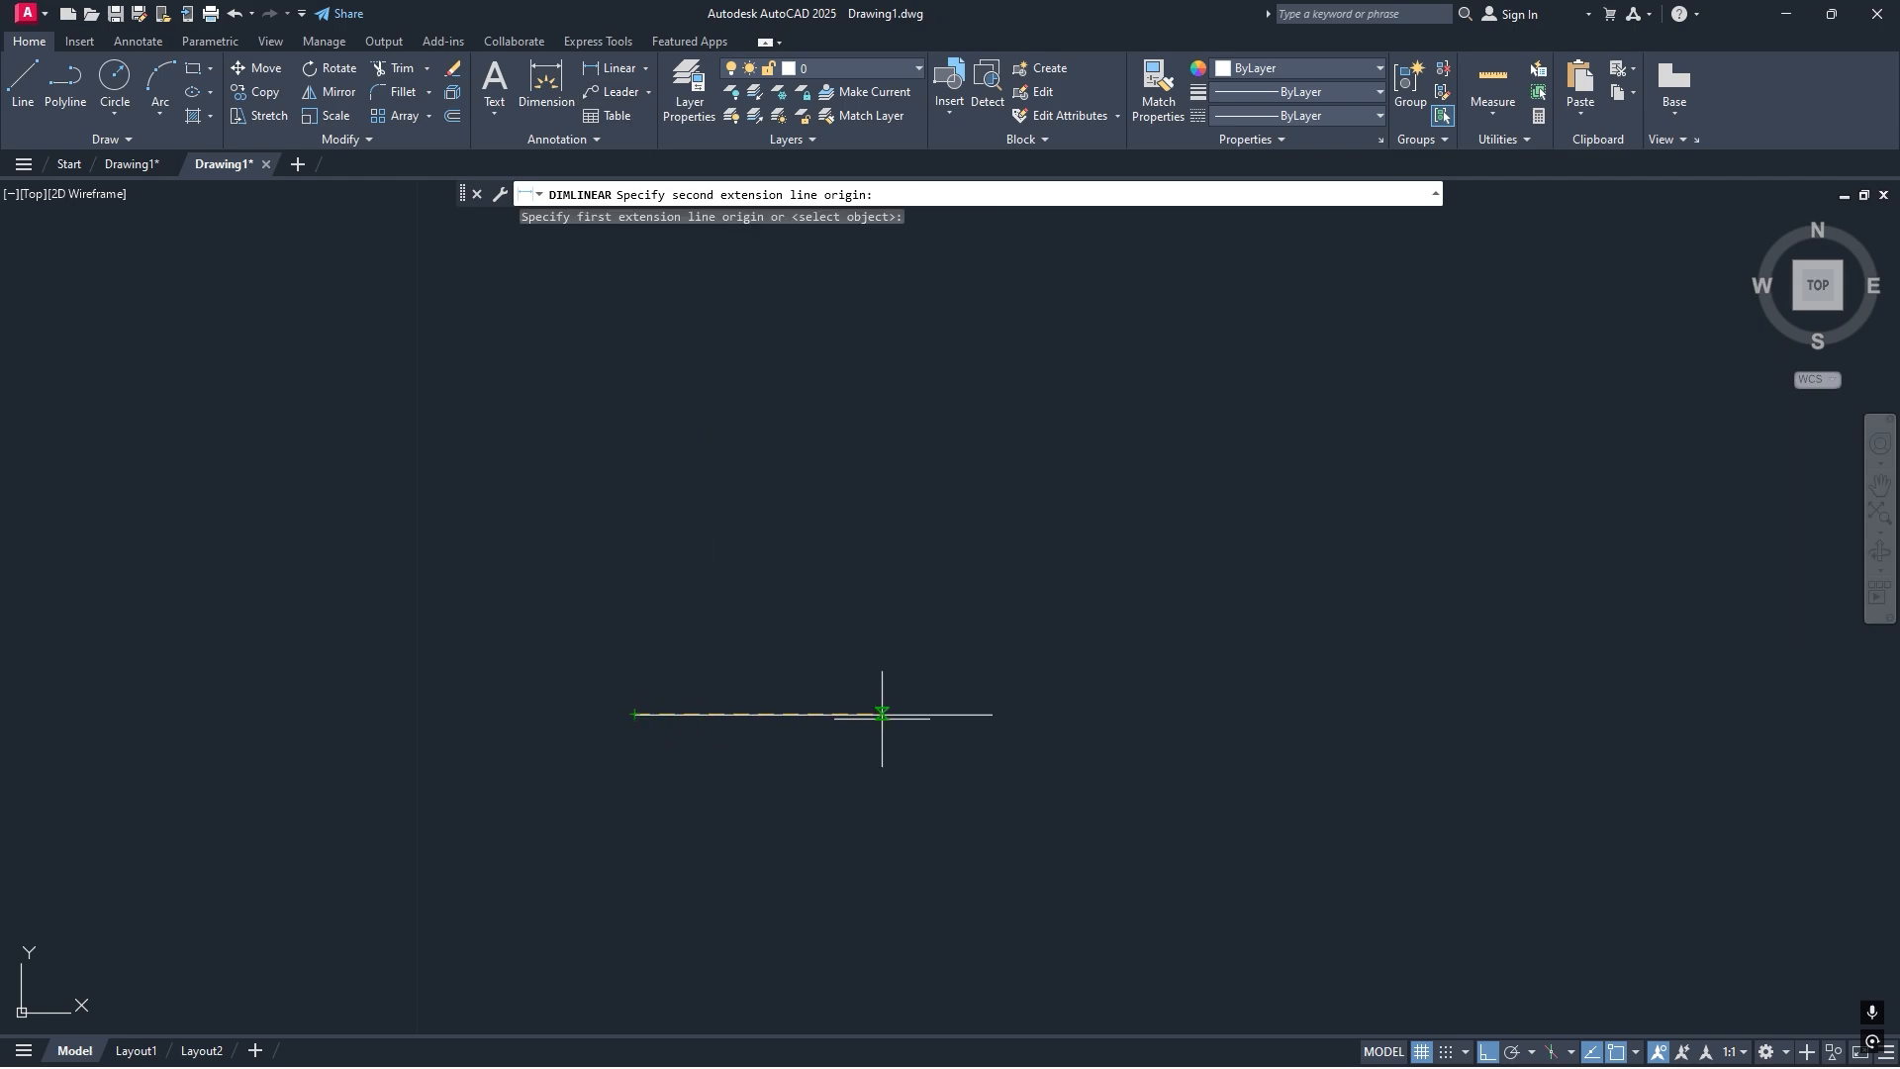
click(992, 713)
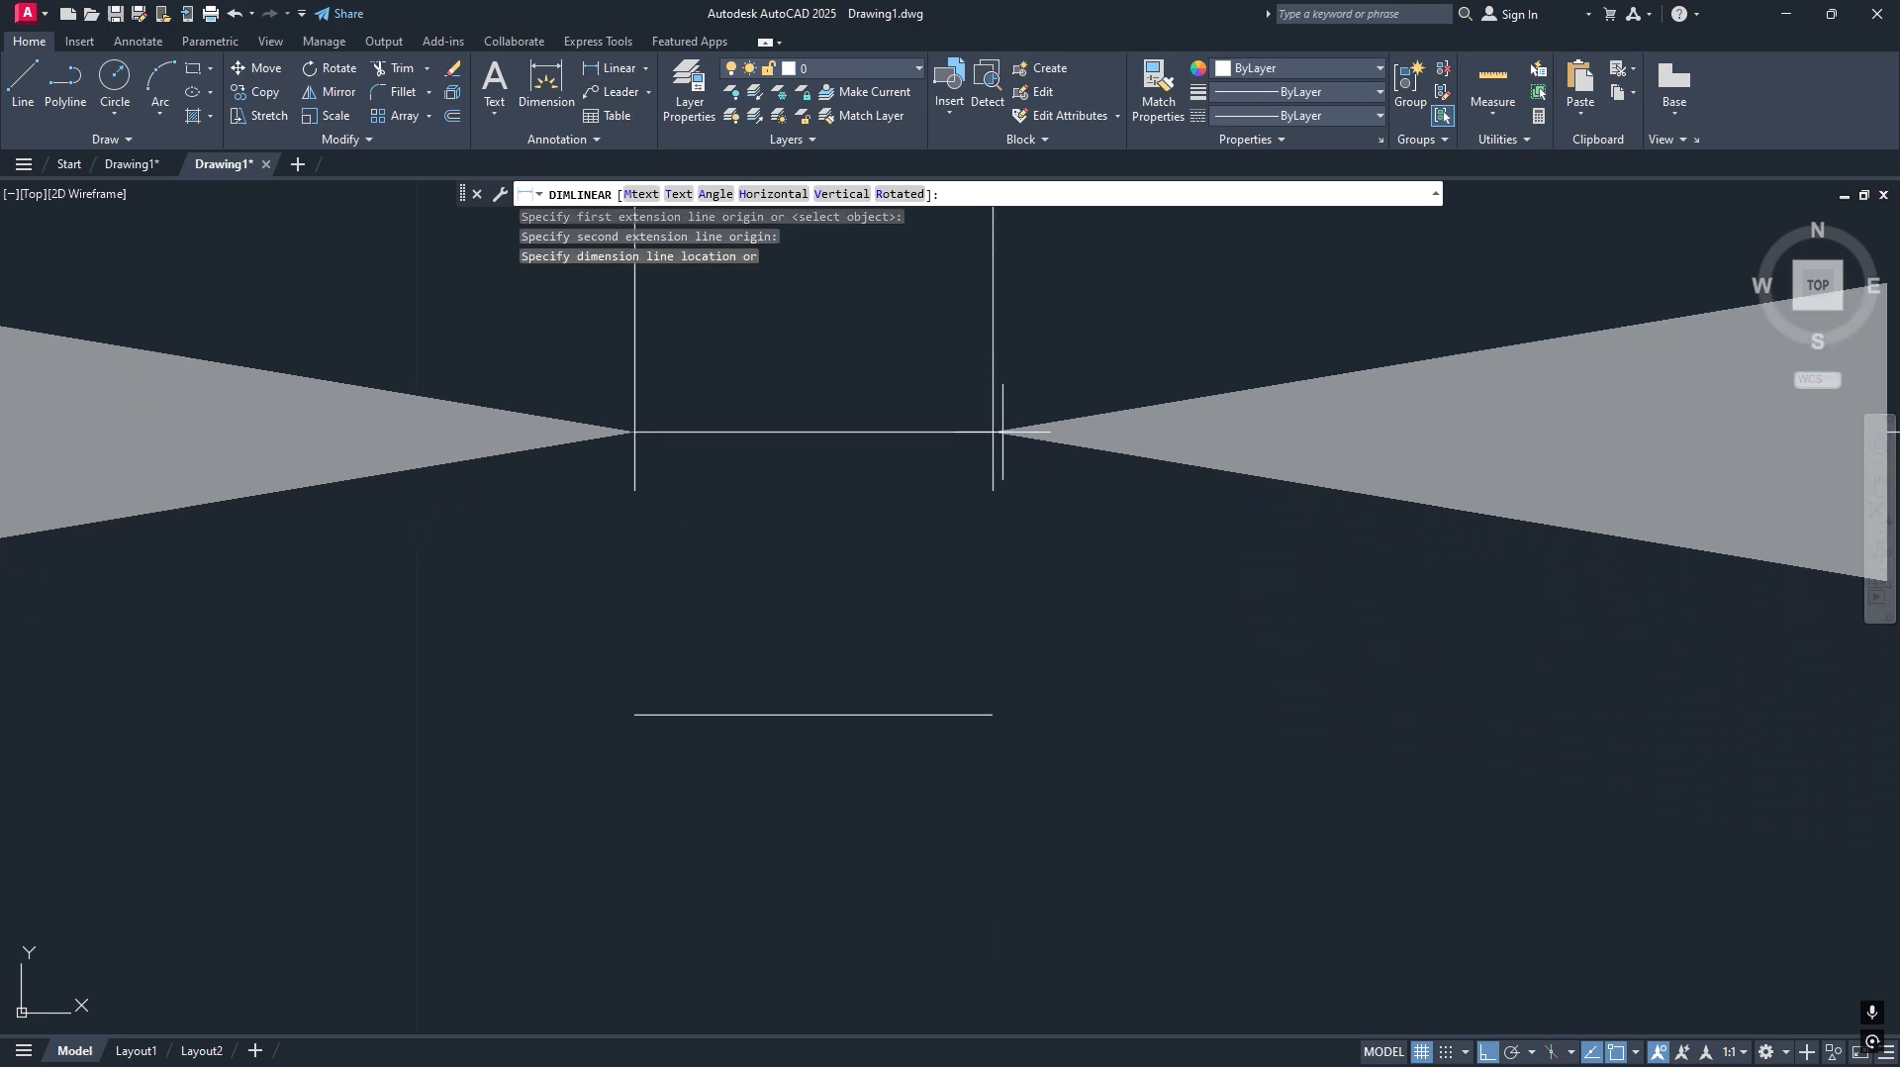
click(995, 424)
scroll(822, 633, down, 8)
scroll(925, 585, up, 2)
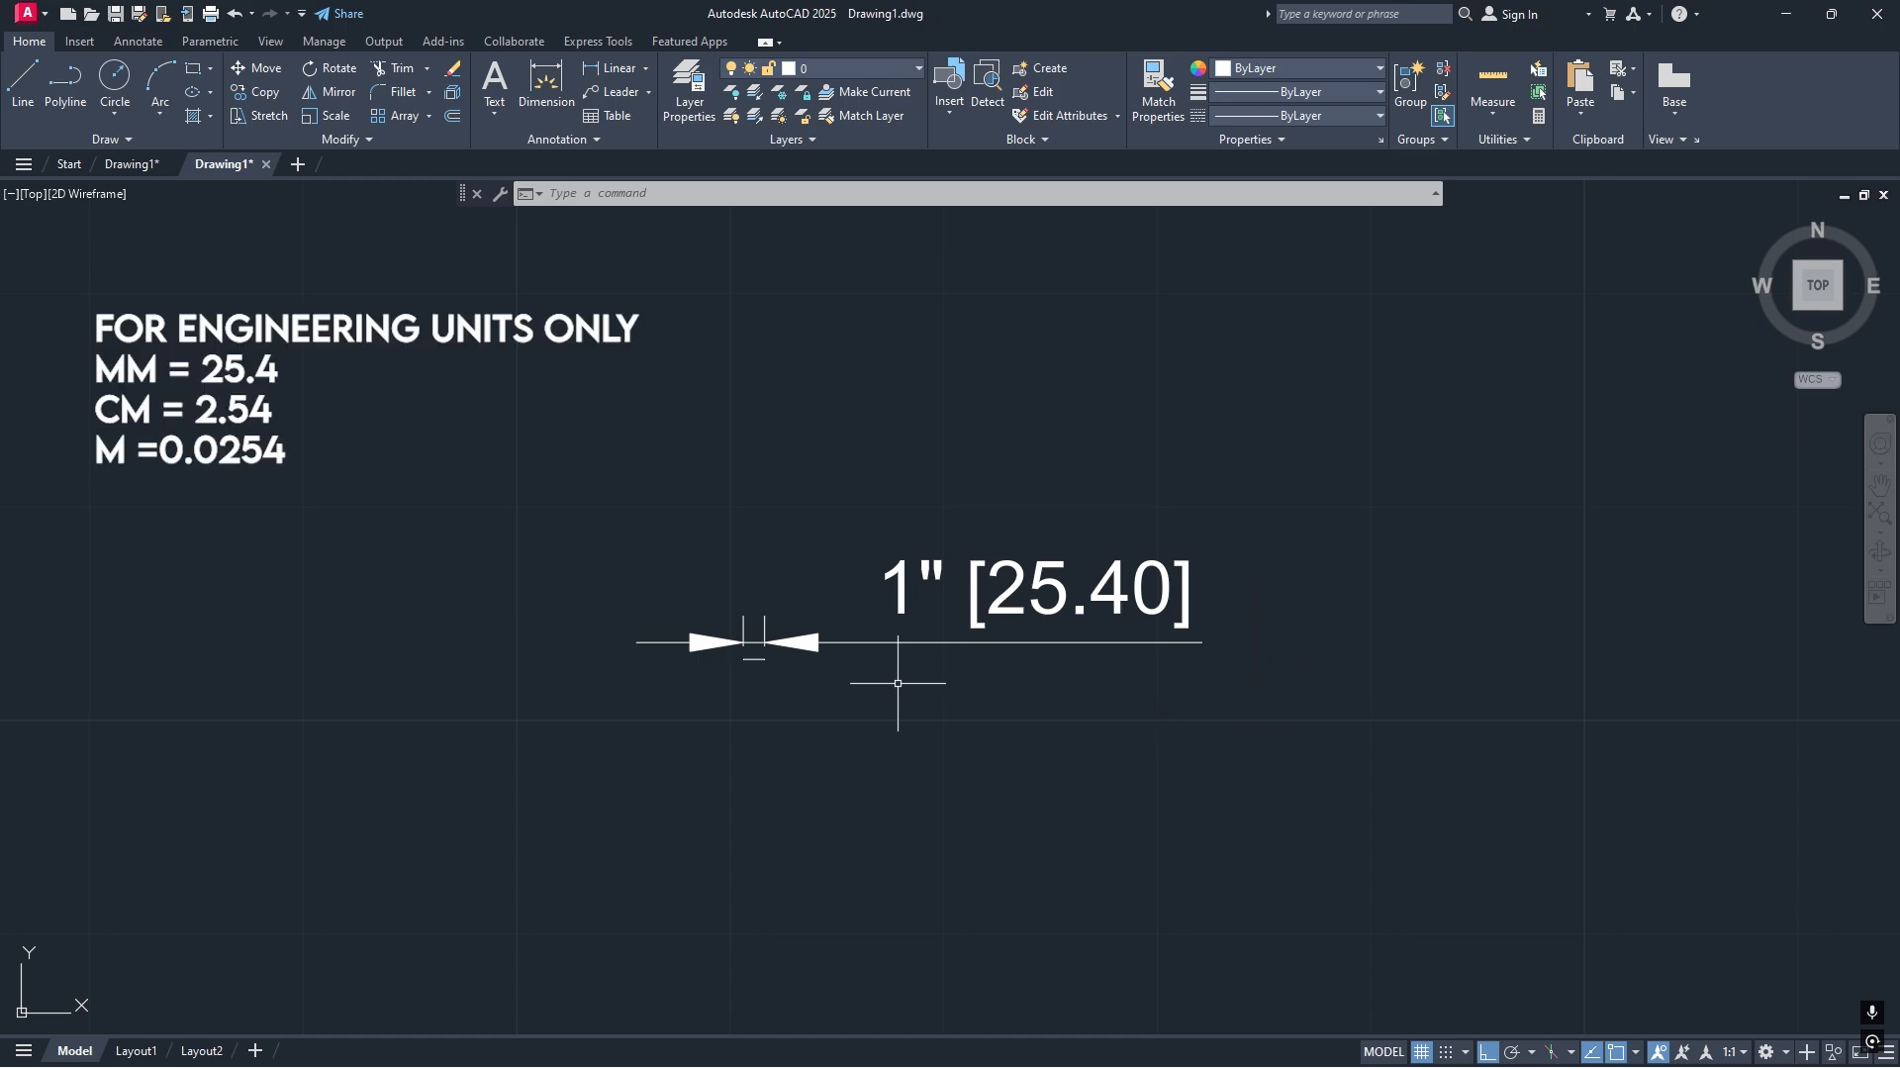
Open dimension style 1 for modification and examine its dimension line and extension line settings.
text(d)
key(Return)
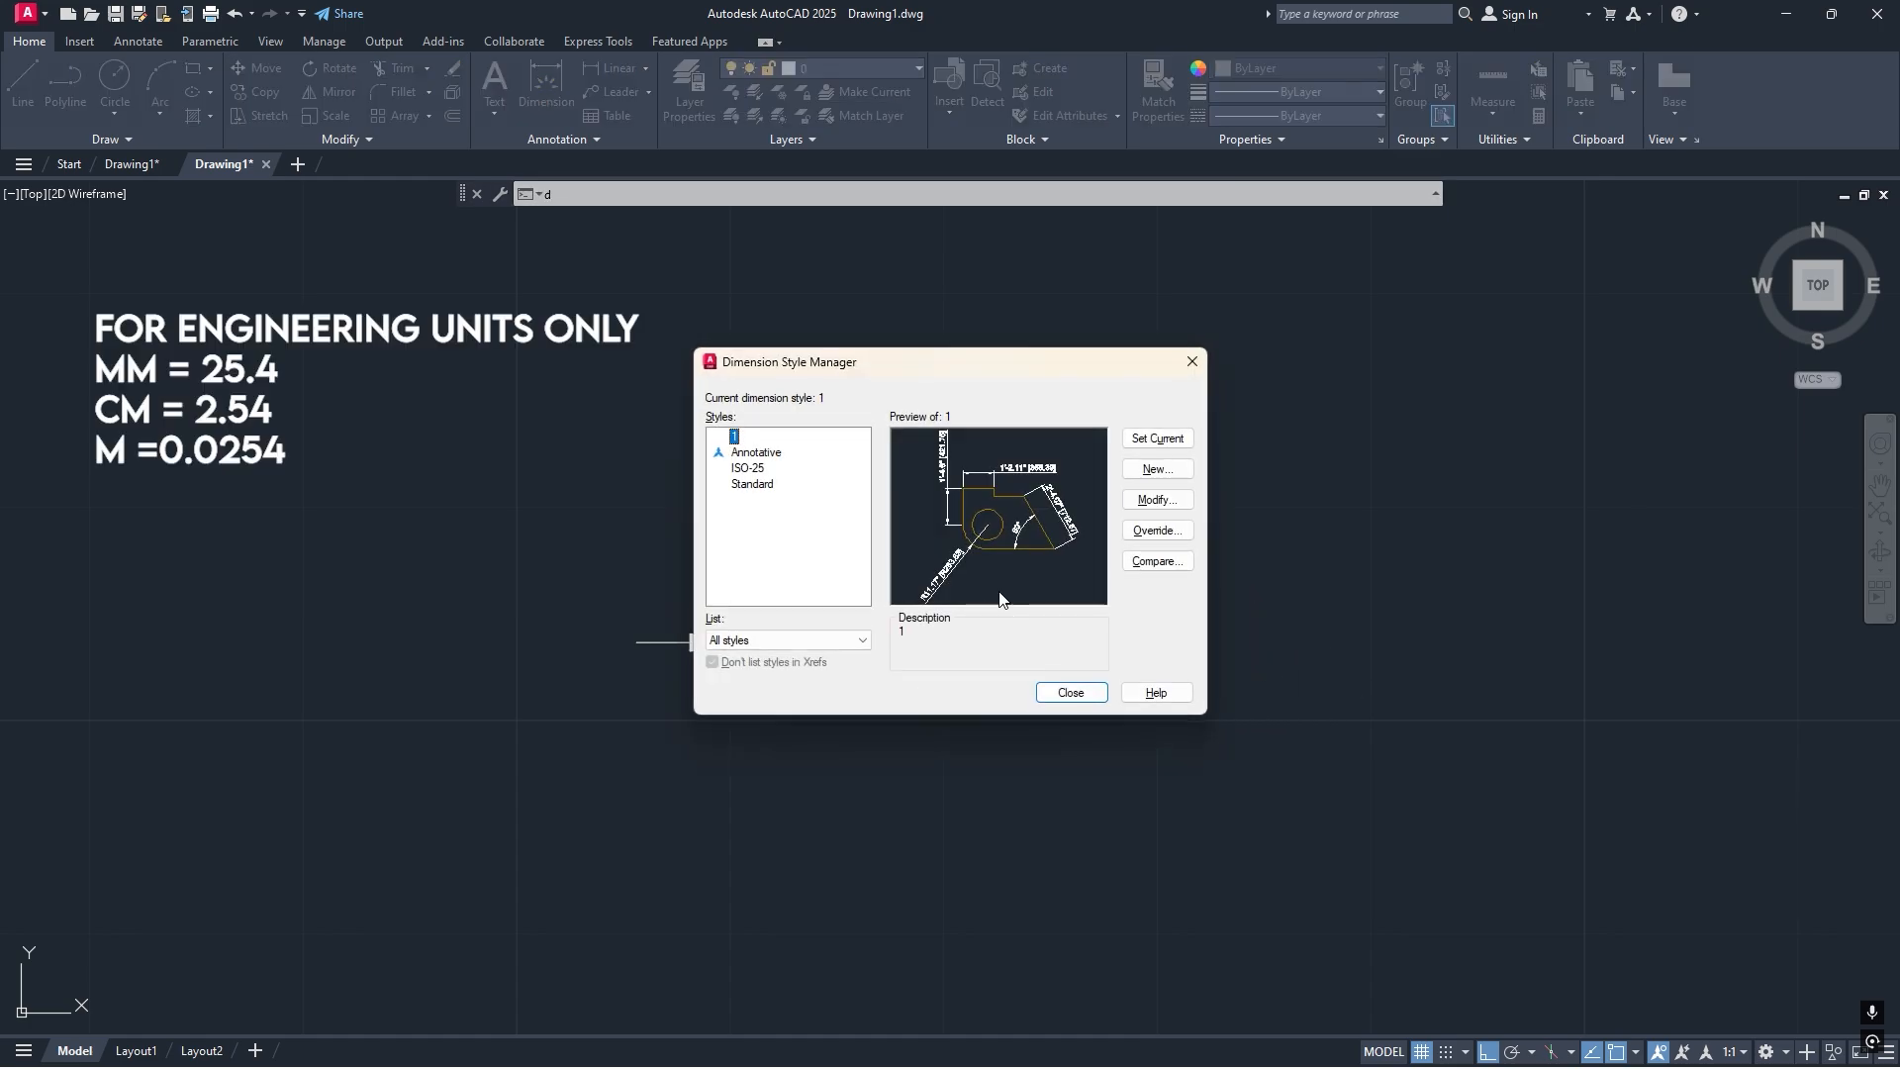
click(1178, 501)
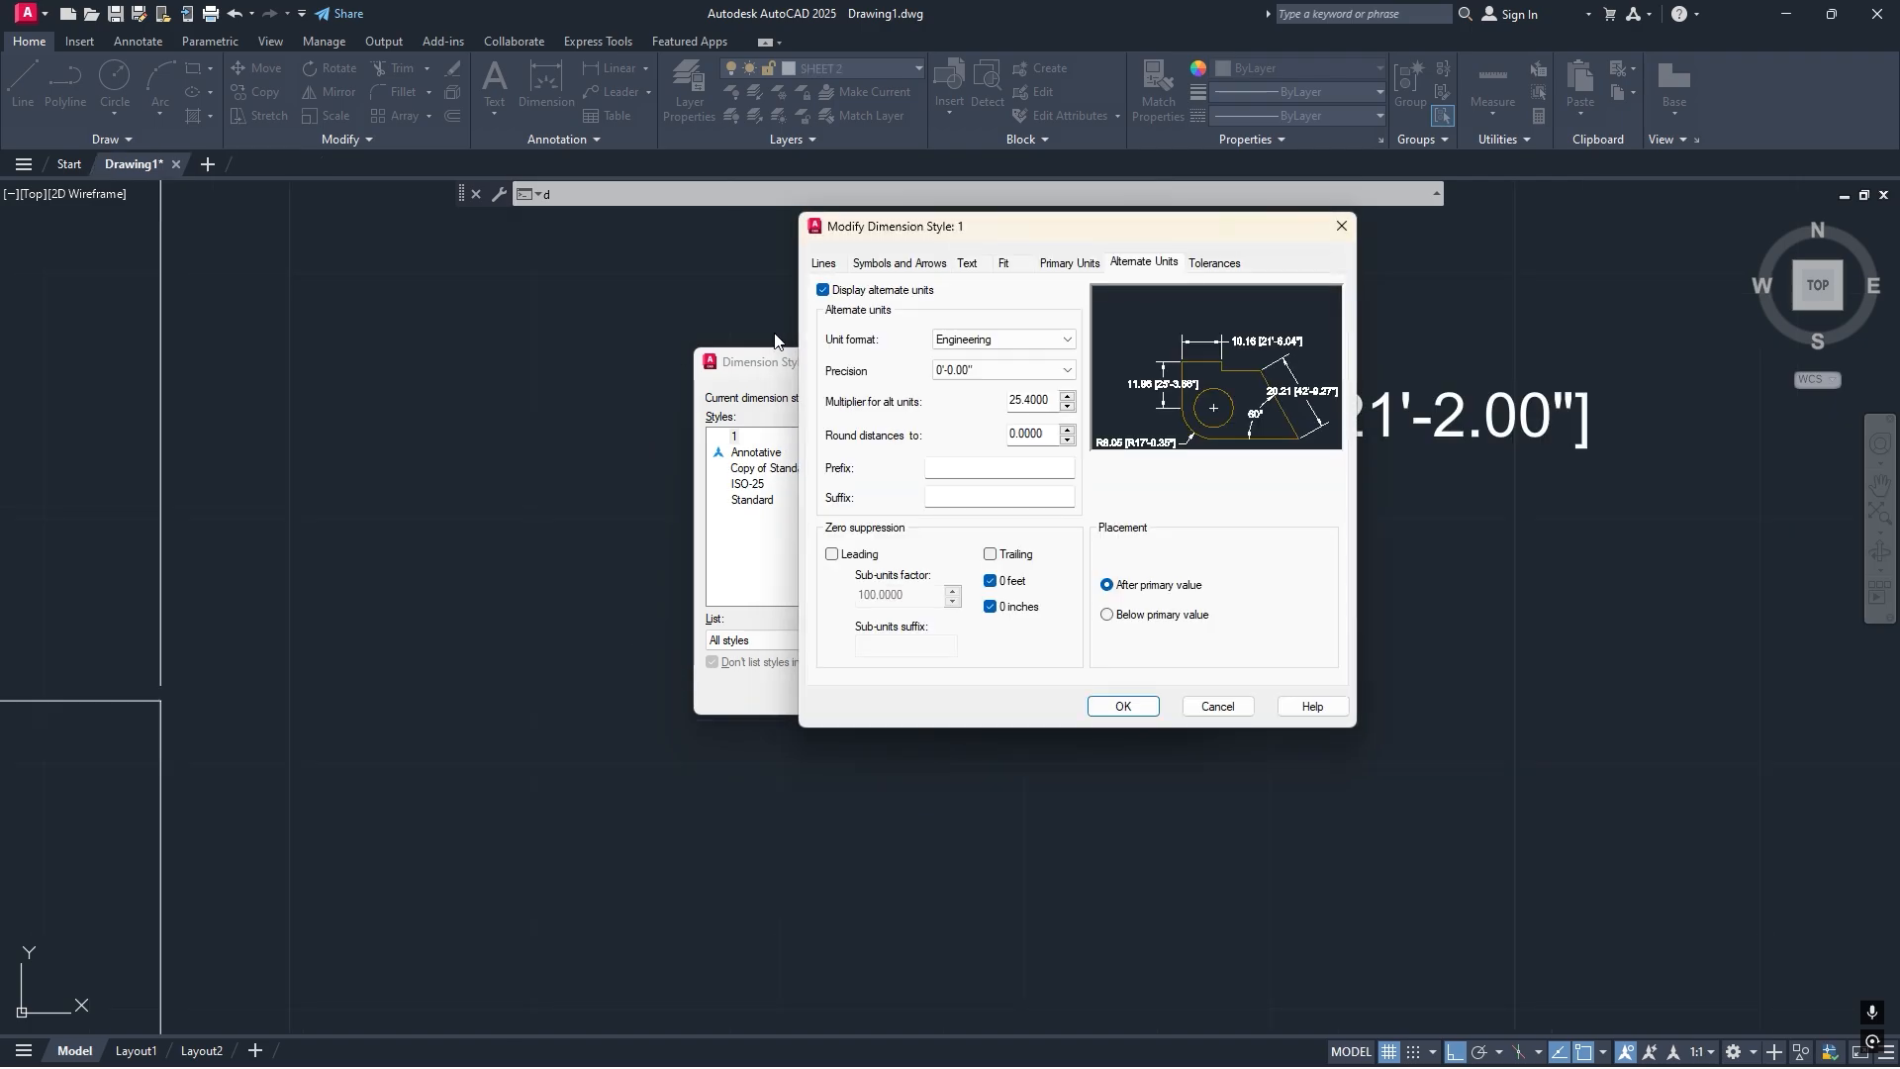
click(832, 272)
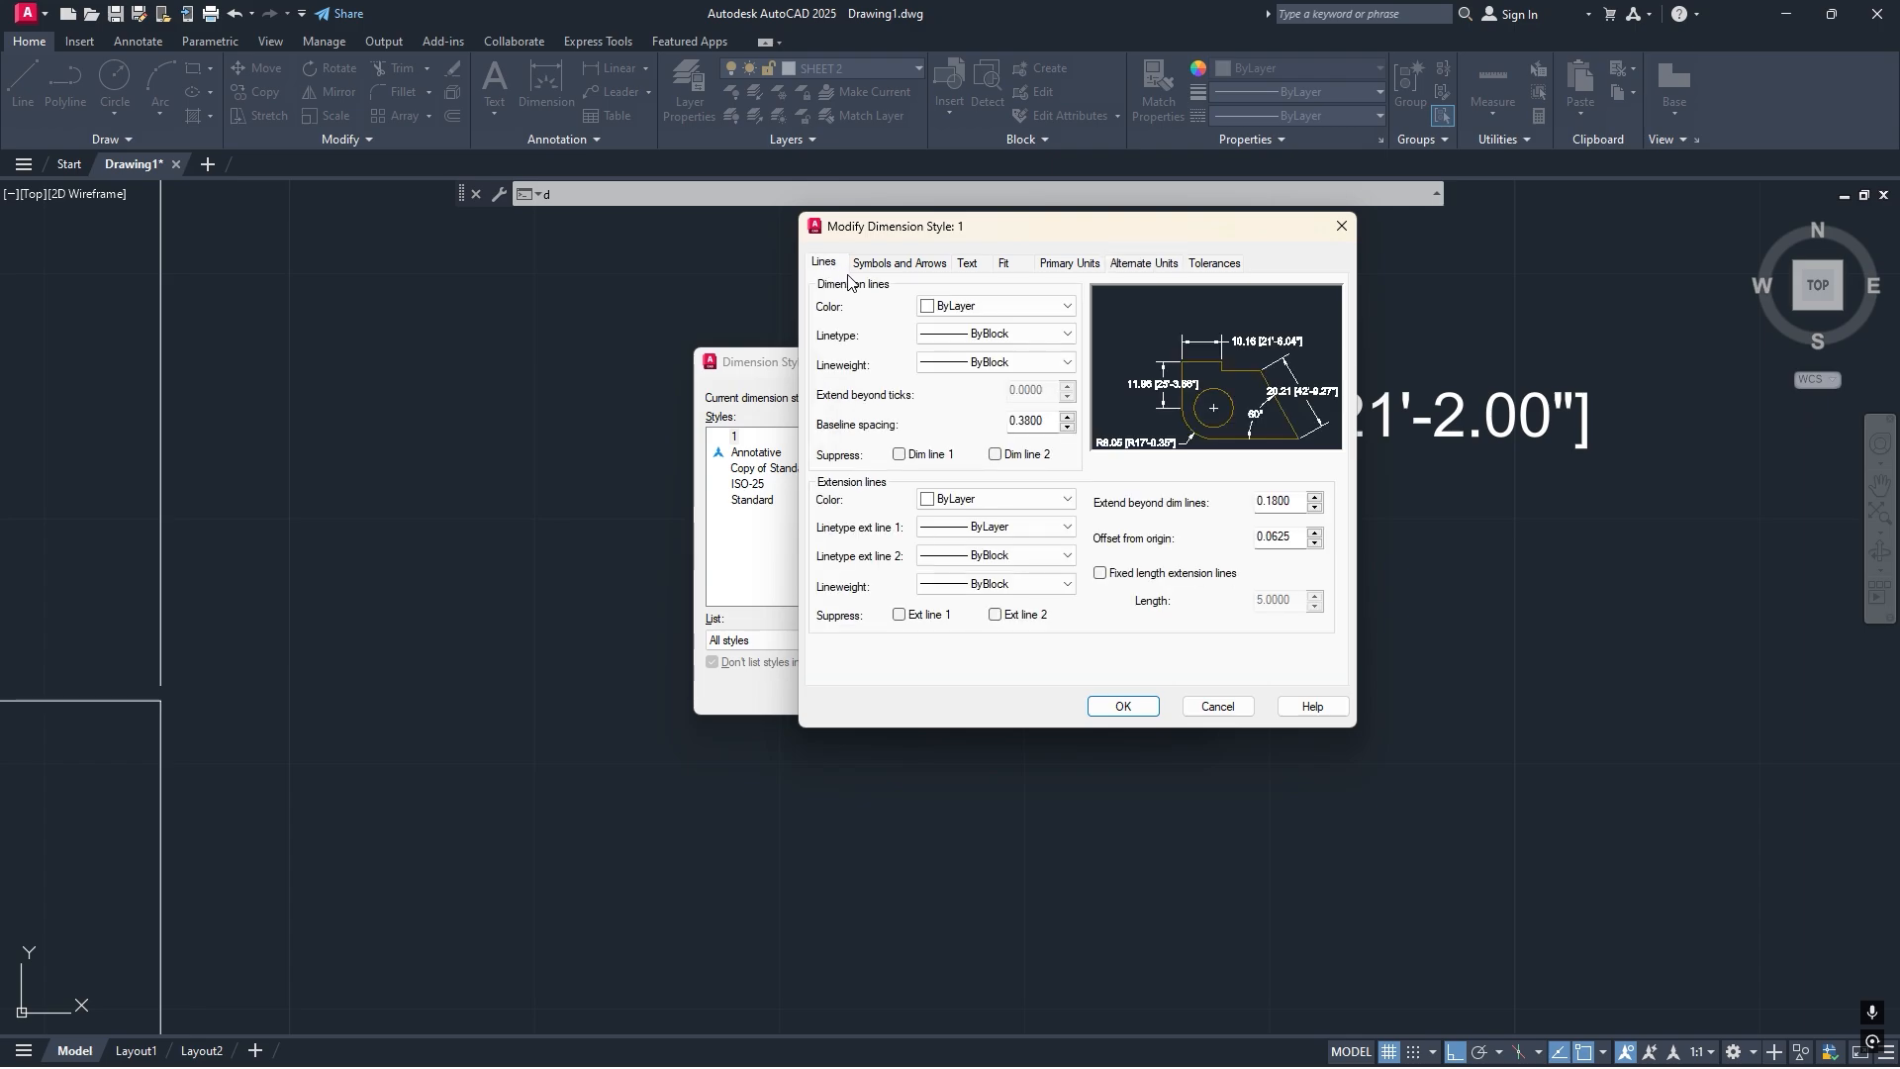